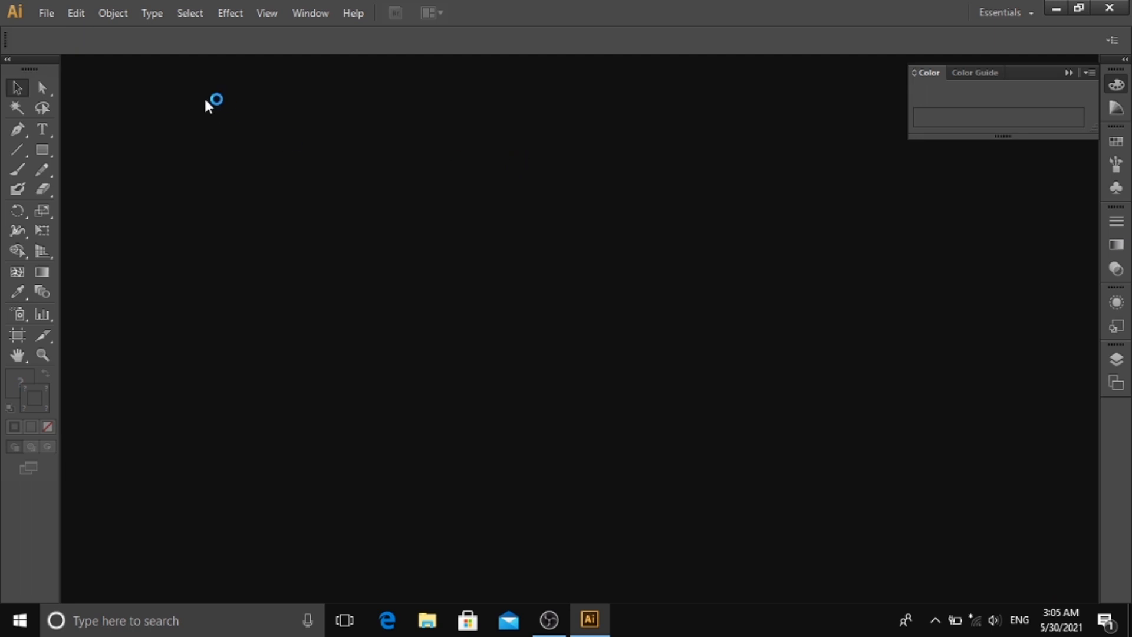
- Create a new Letter-size document in landscape orientation, 792 × 612 pt
{"action": "left_click", "coordinate": [51, 16]}
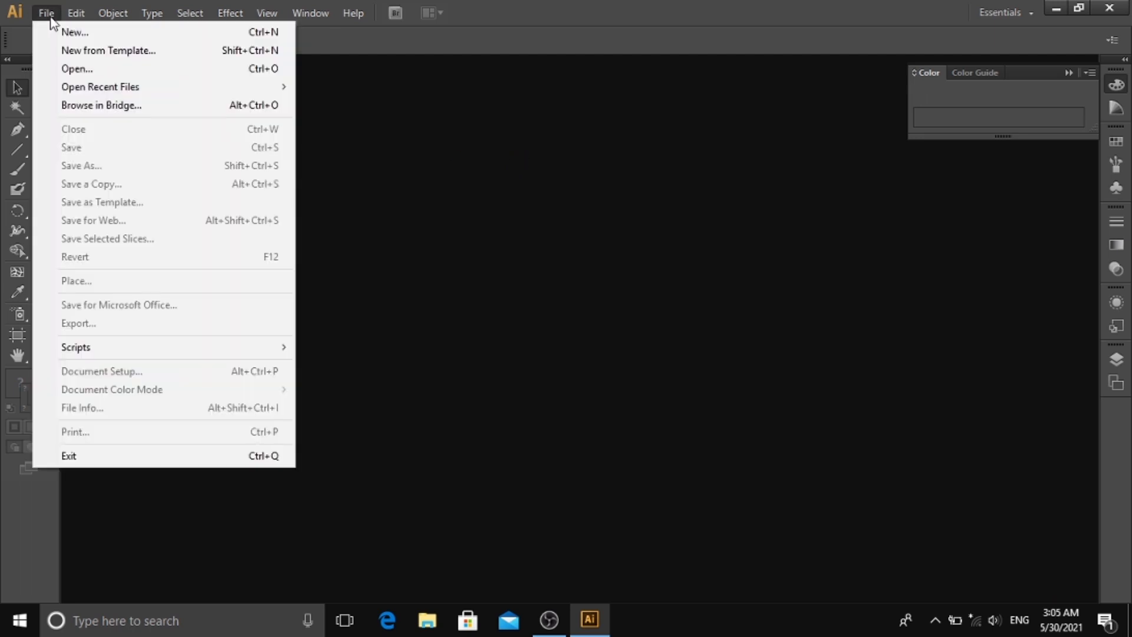
{"action": "left_click", "coordinate": [56, 33]}
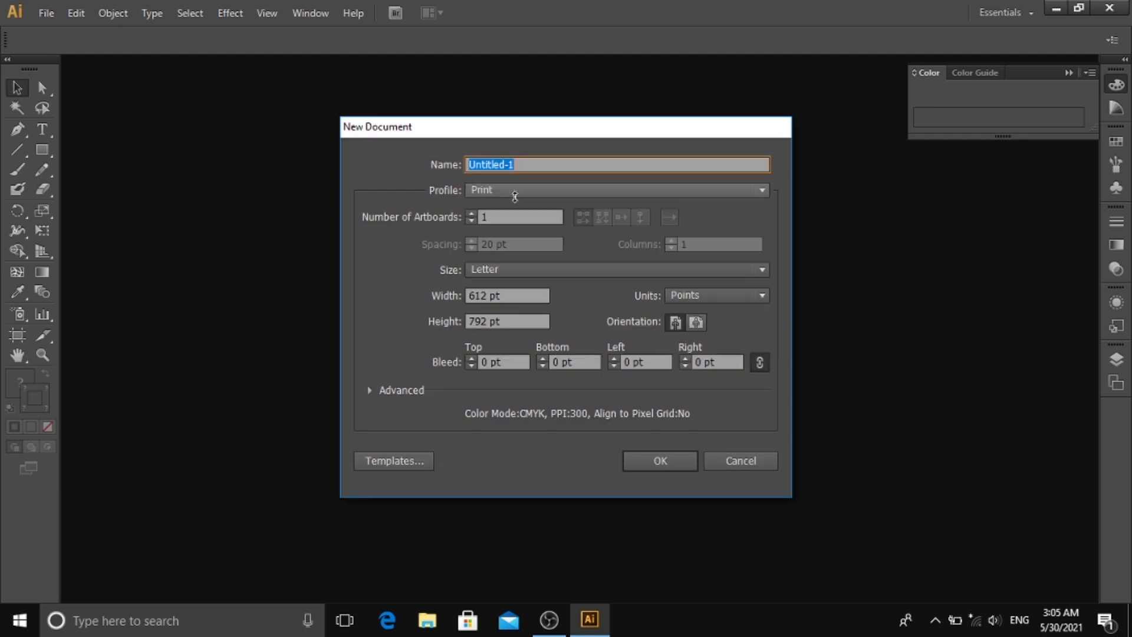
{"action": "left_click", "coordinate": [693, 328]}
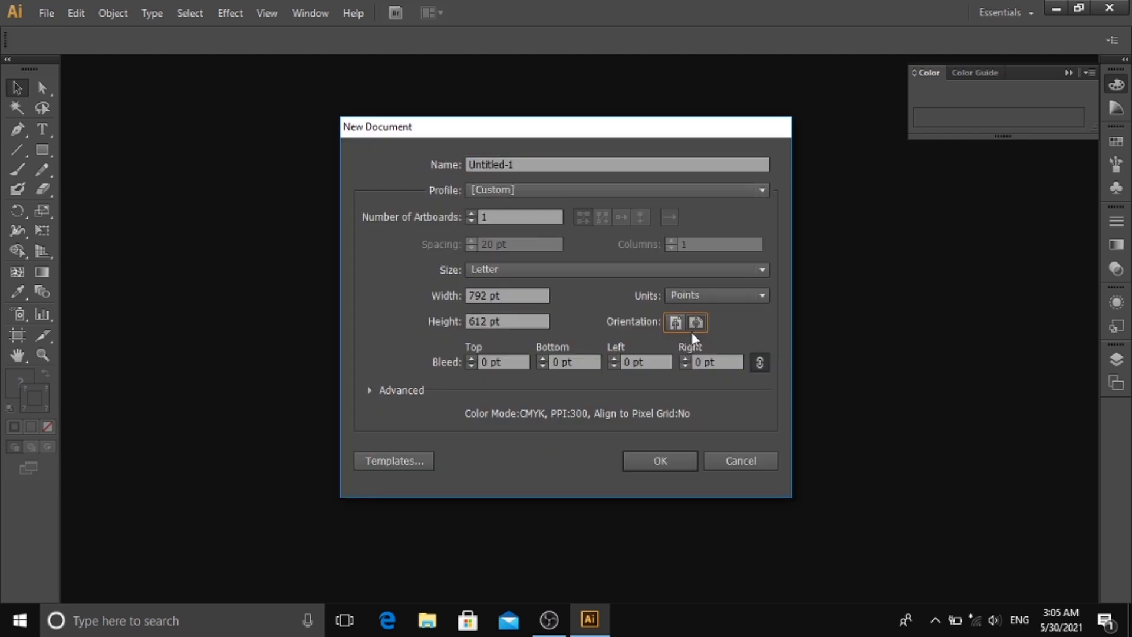
{"action": "left_click", "coordinate": [666, 461]}
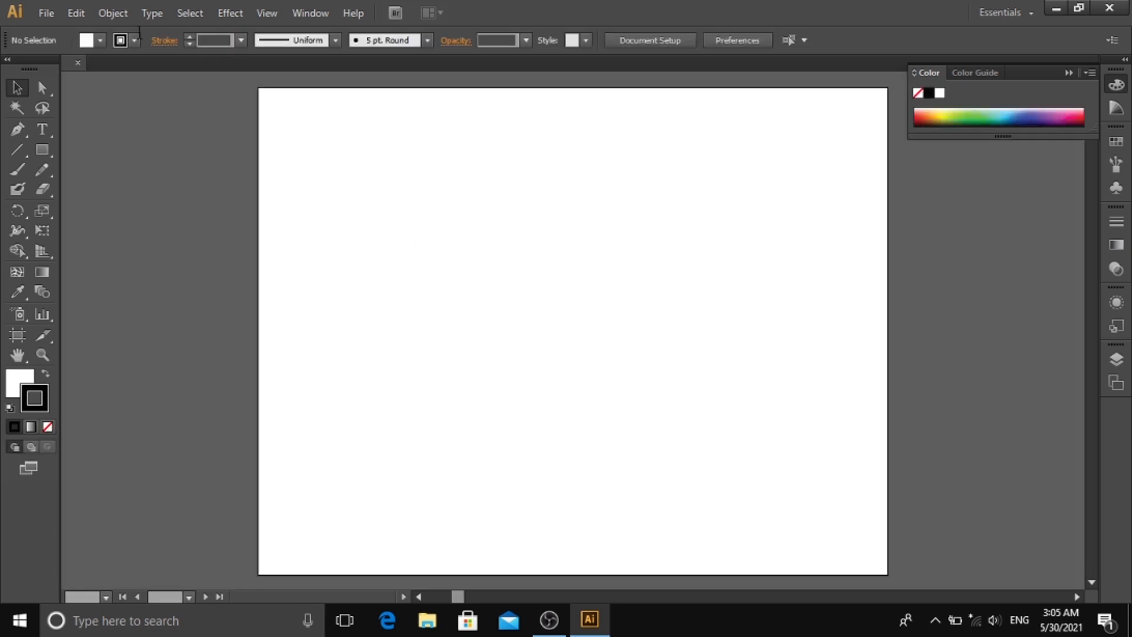
- Open the bear reference image Screenshot_20210530_145035_com.android.gallery3d.jpg from the Desktop
{"action": "left_click", "coordinate": [50, 15]}
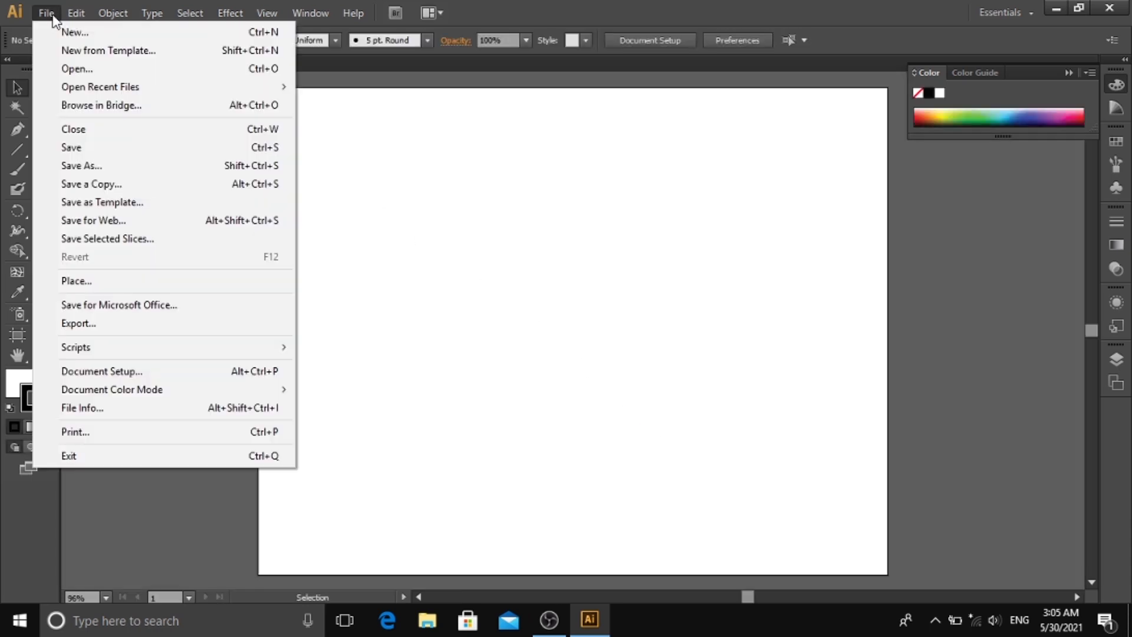
{"action": "left_click", "coordinate": [80, 69]}
{"action": "scroll", "coordinate": [228, 170], "scroll_direction": "down", "scroll_amount": 10}
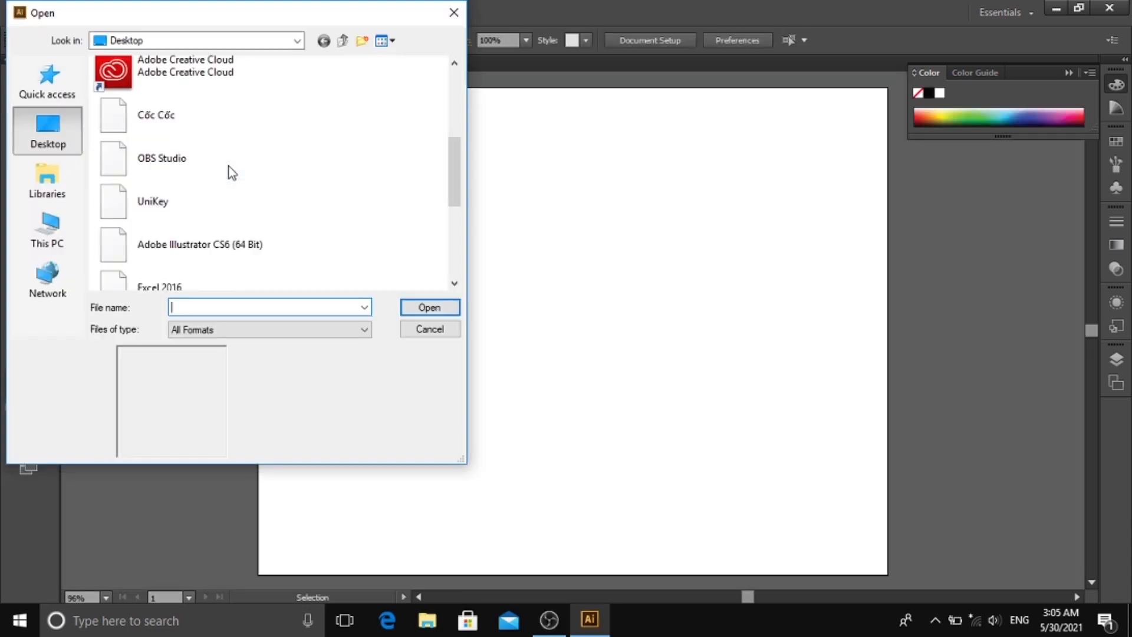
{"action": "left_click", "coordinate": [237, 226]}
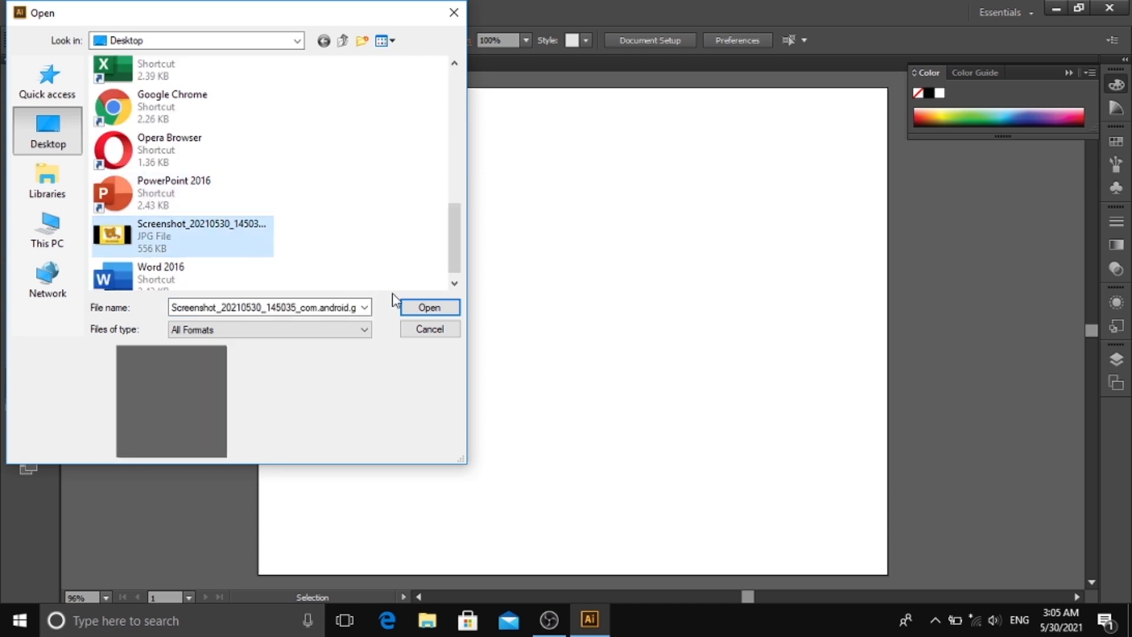
{"action": "left_click", "coordinate": [407, 307]}
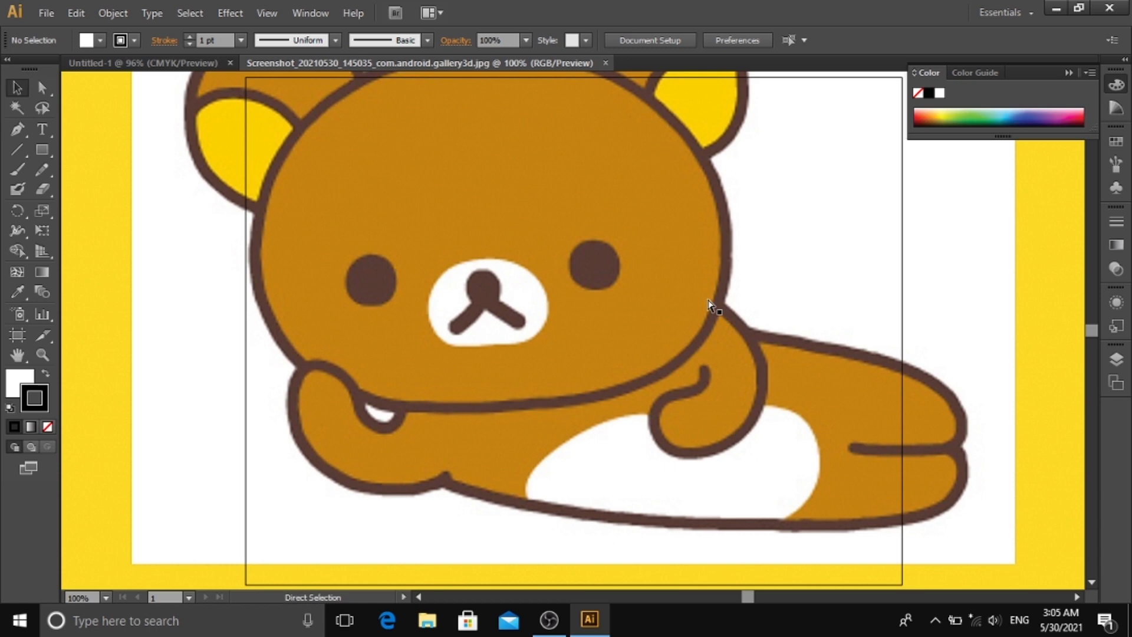
{"action": "key", "text": "ctrl+minus"}
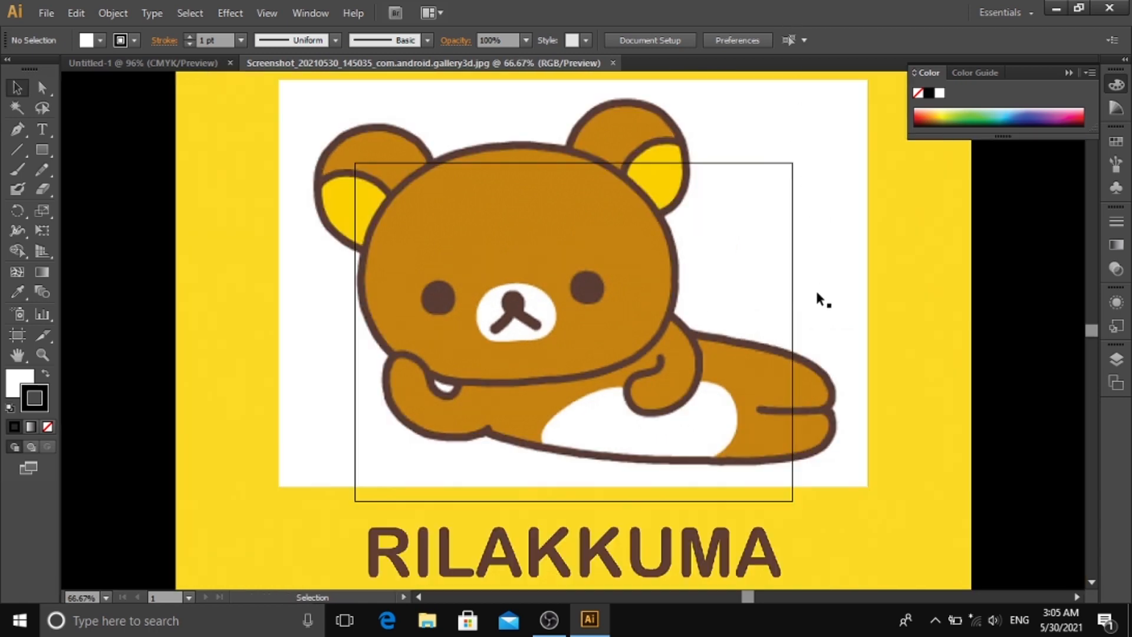
- Draw a circle with the Ellipse tool over the bear's left-hand ear, with no fill and a black 1 pt stroke
{"action": "left_click", "coordinate": [23, 130]}
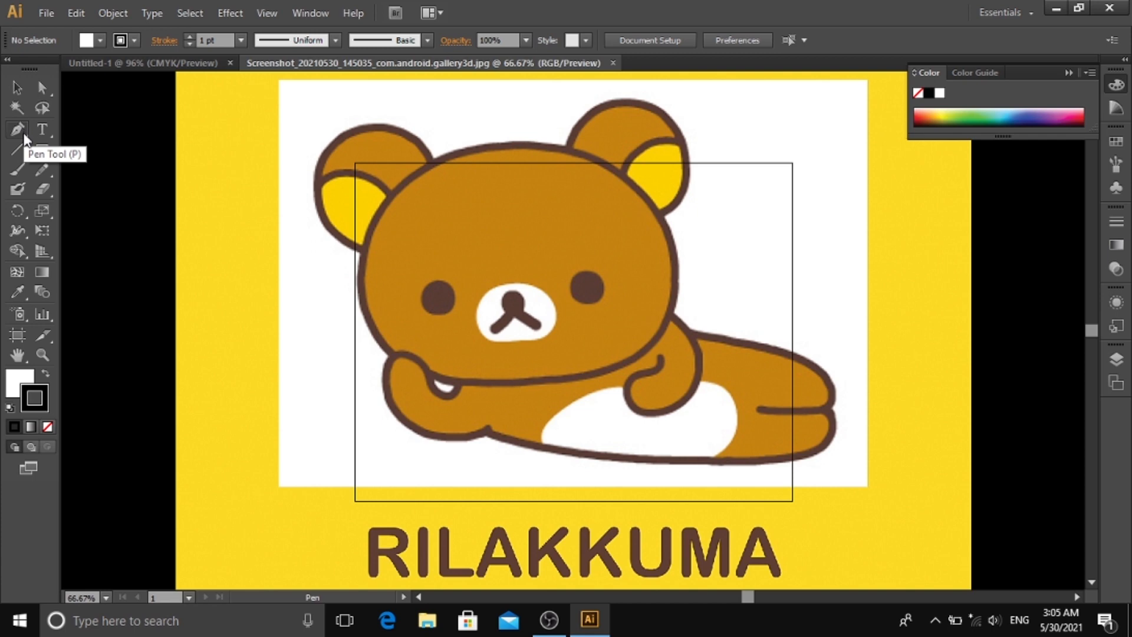
{"action": "left_click", "coordinate": [43, 149]}
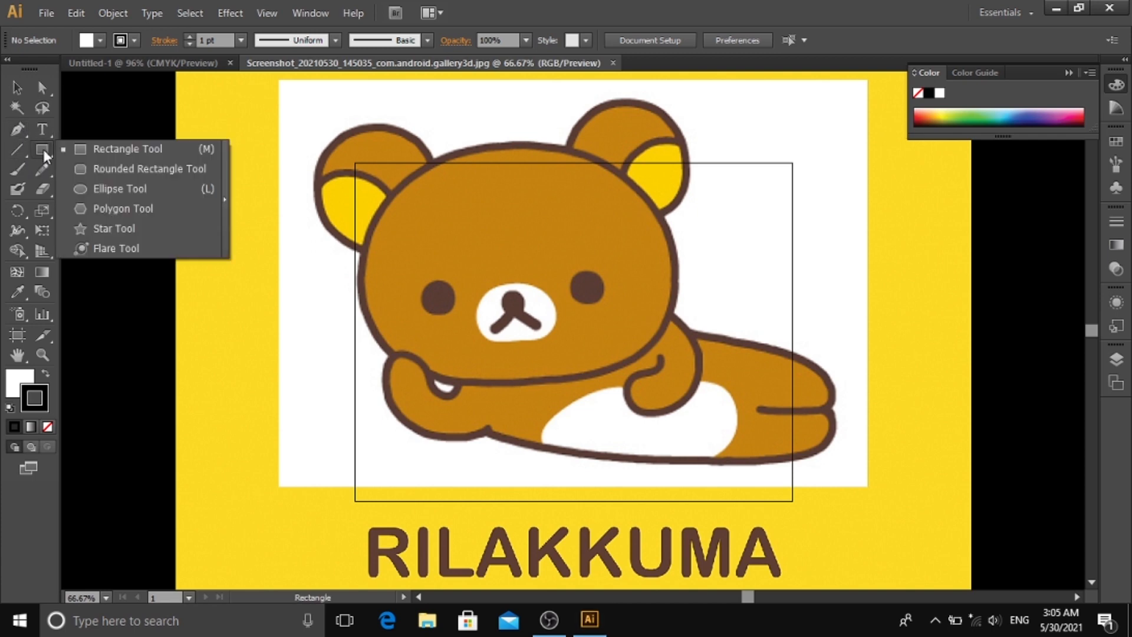
{"action": "left_click", "coordinate": [69, 186]}
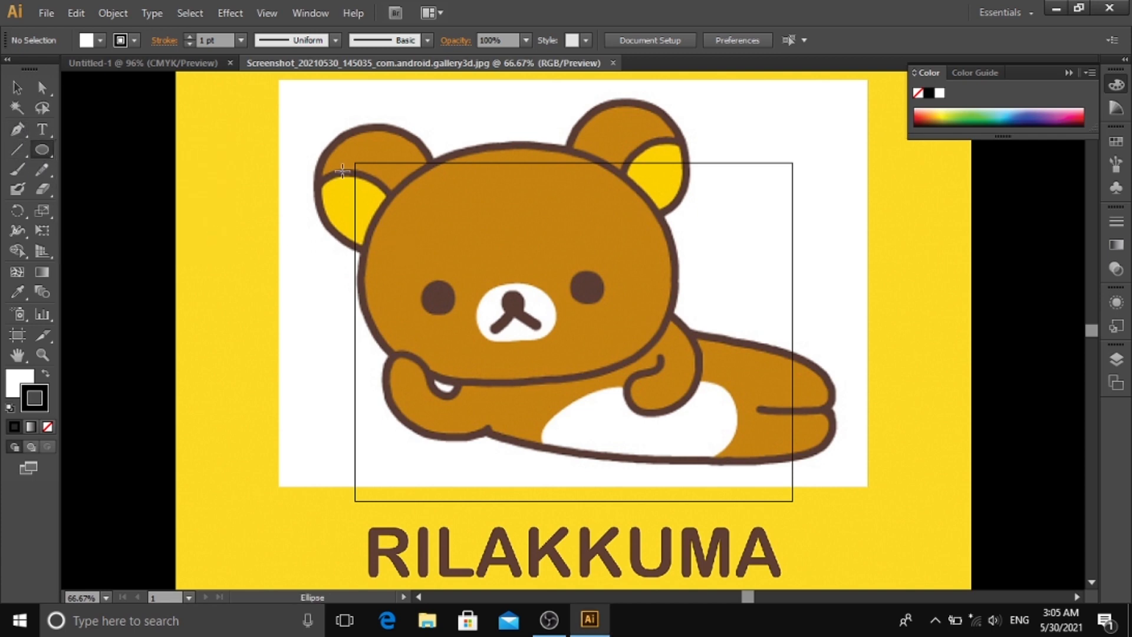
{"action": "left_click_drag", "start_coordinate": [328, 148], "coordinate": [408, 225]}
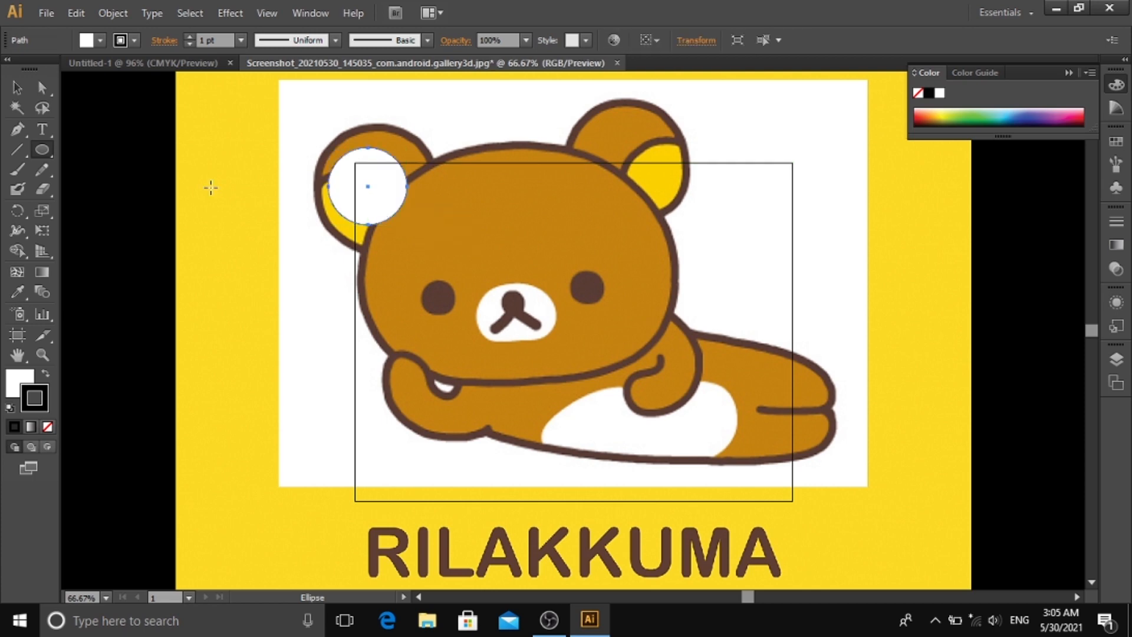
{"action": "left_click", "coordinate": [46, 374]}
{"action": "left_click", "coordinate": [50, 427]}
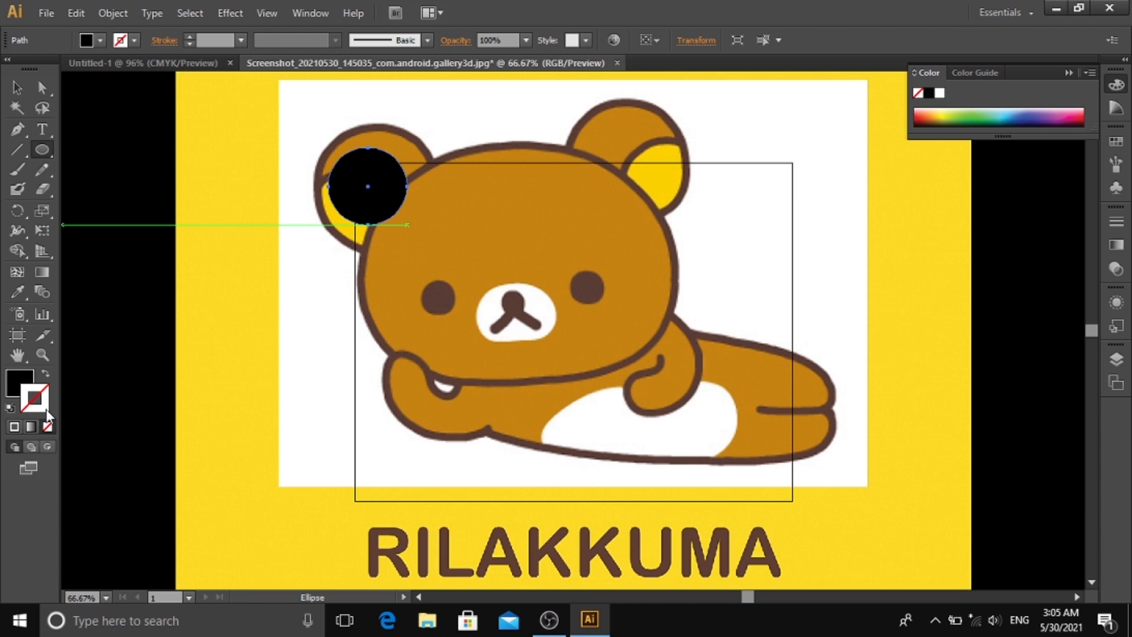
{"action": "left_click", "coordinate": [46, 372]}
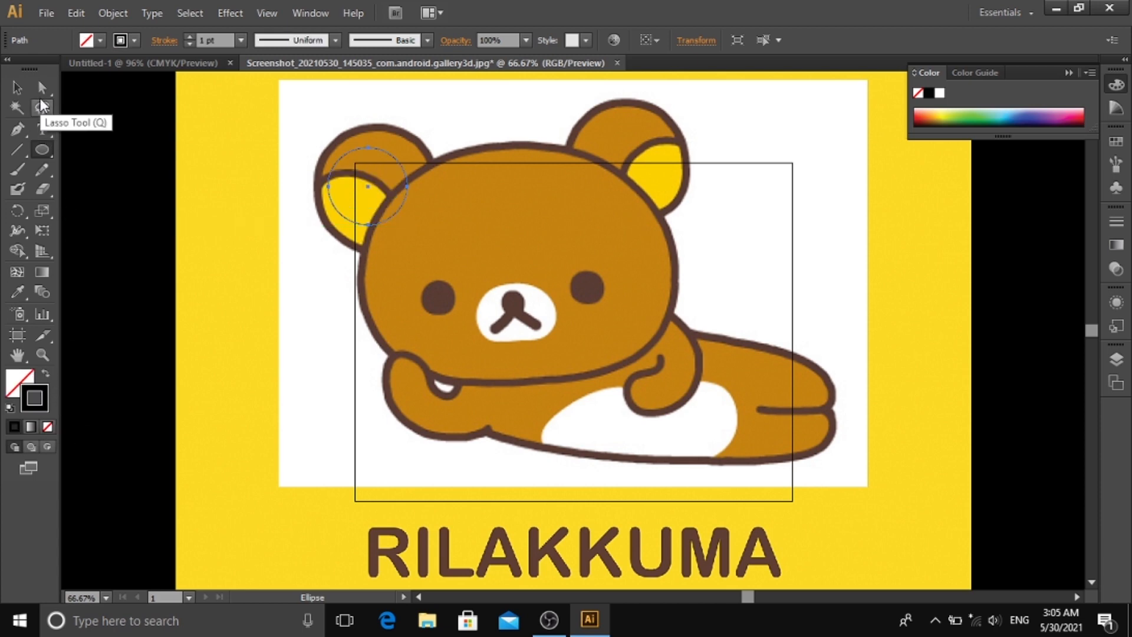
- Stretch the circle on all sides so it follows the outer outline of the bear's left-hand ear
{"action": "left_click", "coordinate": [42, 87]}
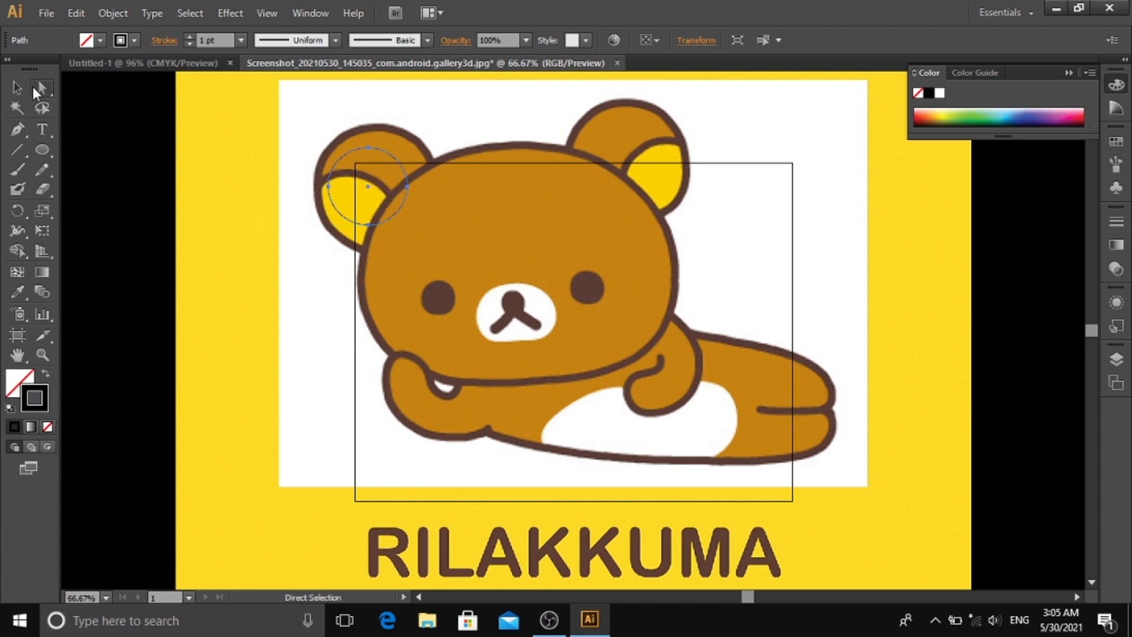
{"action": "left_click", "coordinate": [17, 87]}
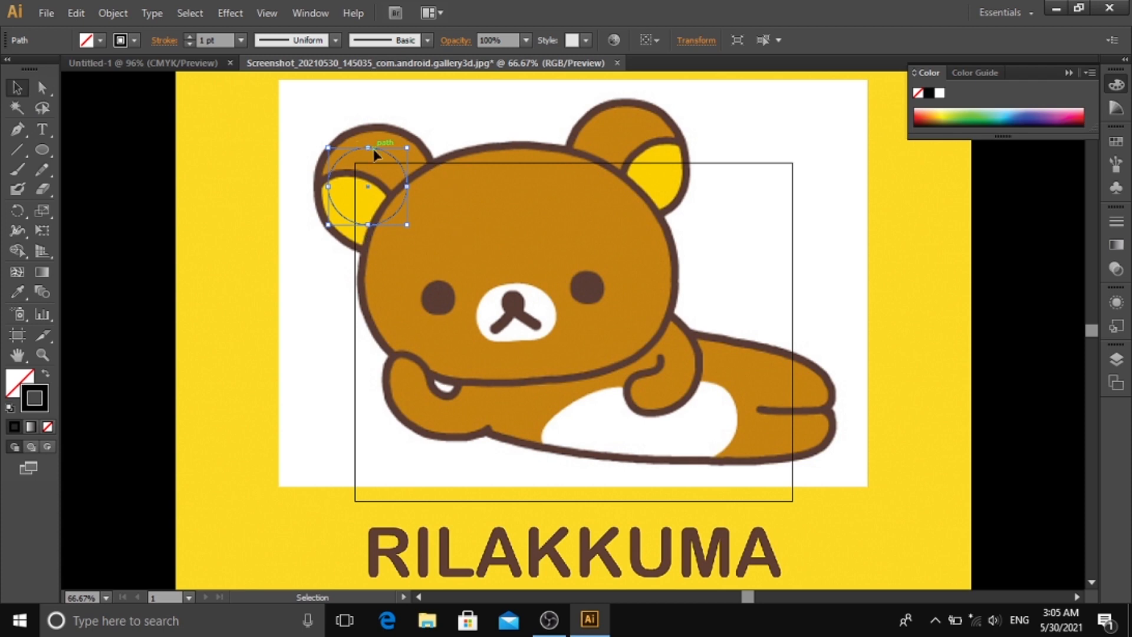
{"action": "left_click_drag", "start_coordinate": [370, 149], "coordinate": [366, 132]}
{"action": "left_click_drag", "start_coordinate": [333, 175], "coordinate": [323, 175]}
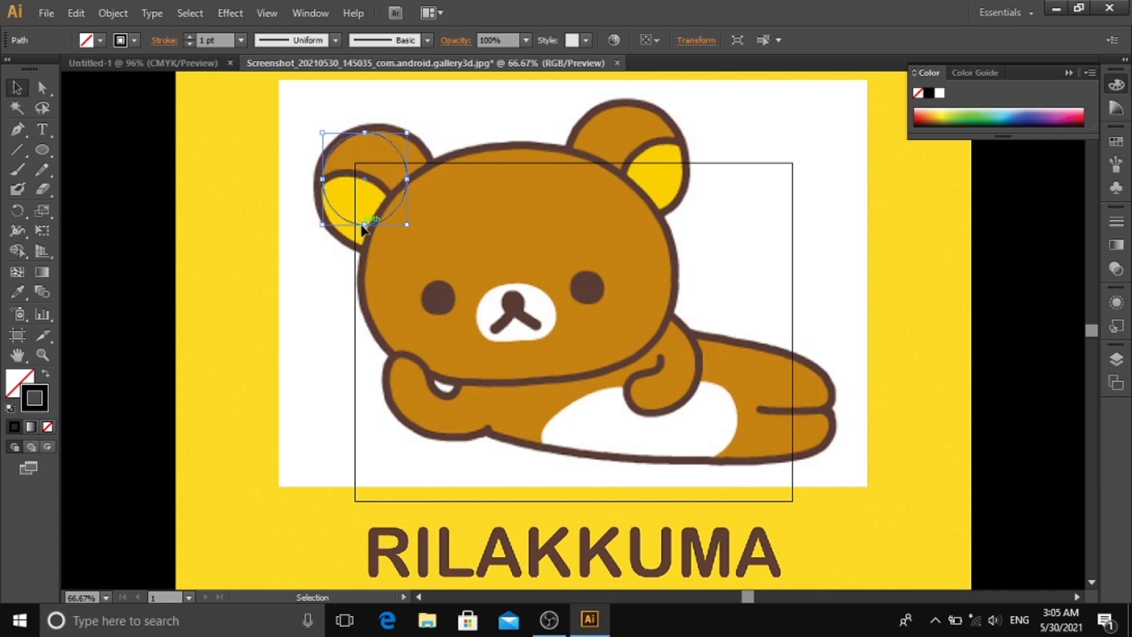
{"action": "left_click_drag", "start_coordinate": [364, 224], "coordinate": [367, 241]}
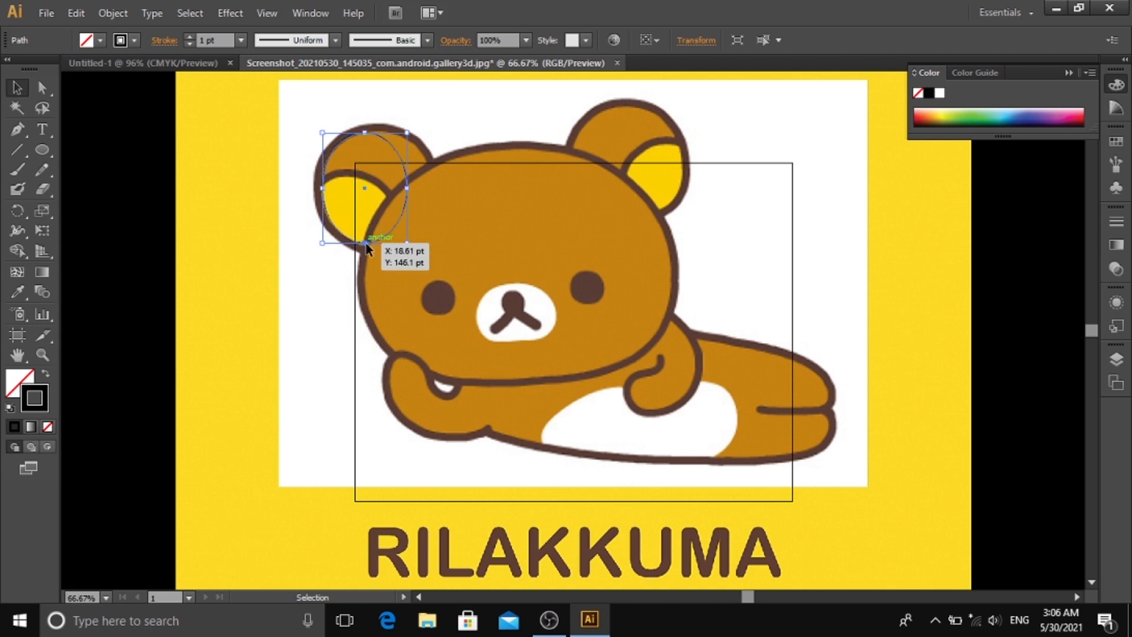
{"action": "left_click_drag", "start_coordinate": [409, 189], "coordinate": [434, 184]}
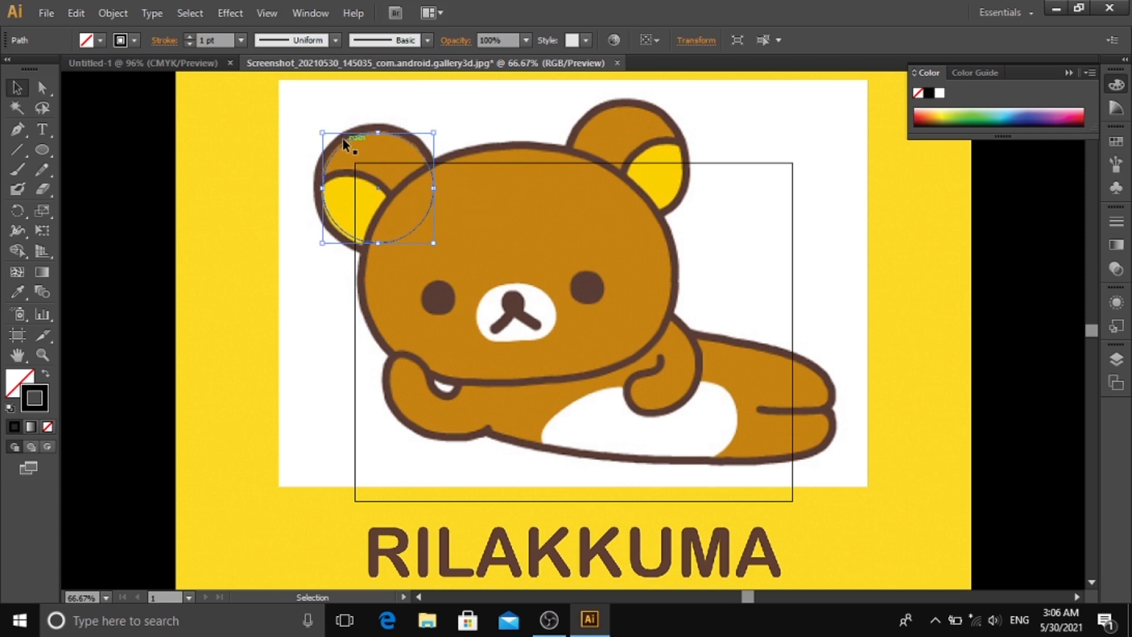
{"action": "left_click_drag", "start_coordinate": [323, 131], "coordinate": [321, 130]}
{"action": "left_click_drag", "start_coordinate": [376, 244], "coordinate": [381, 246]}
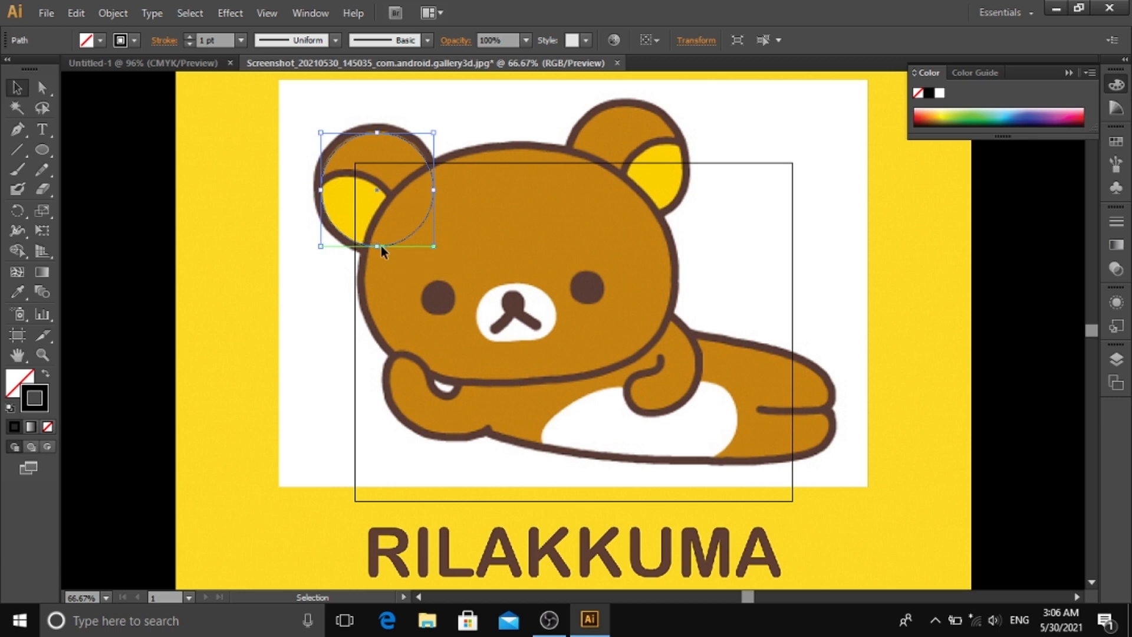
{"action": "left_click", "coordinate": [514, 112]}
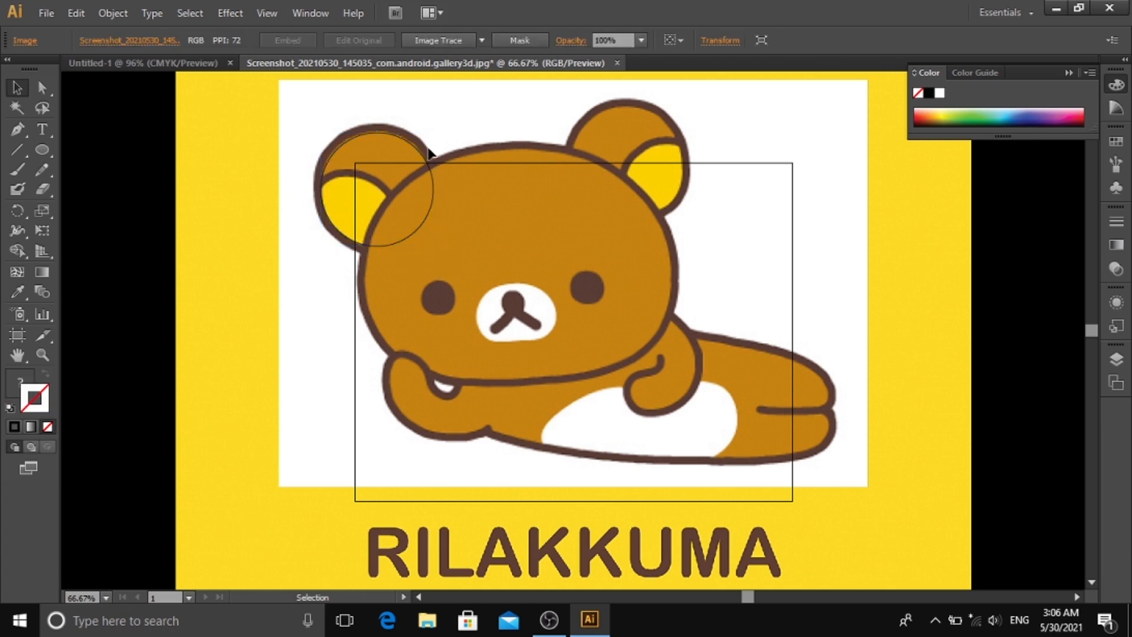
- Copy the ear circle onto the bear's right-hand ear and enlarge the copy slightly to match the ear's outline
{"action": "left_click", "coordinate": [421, 153]}
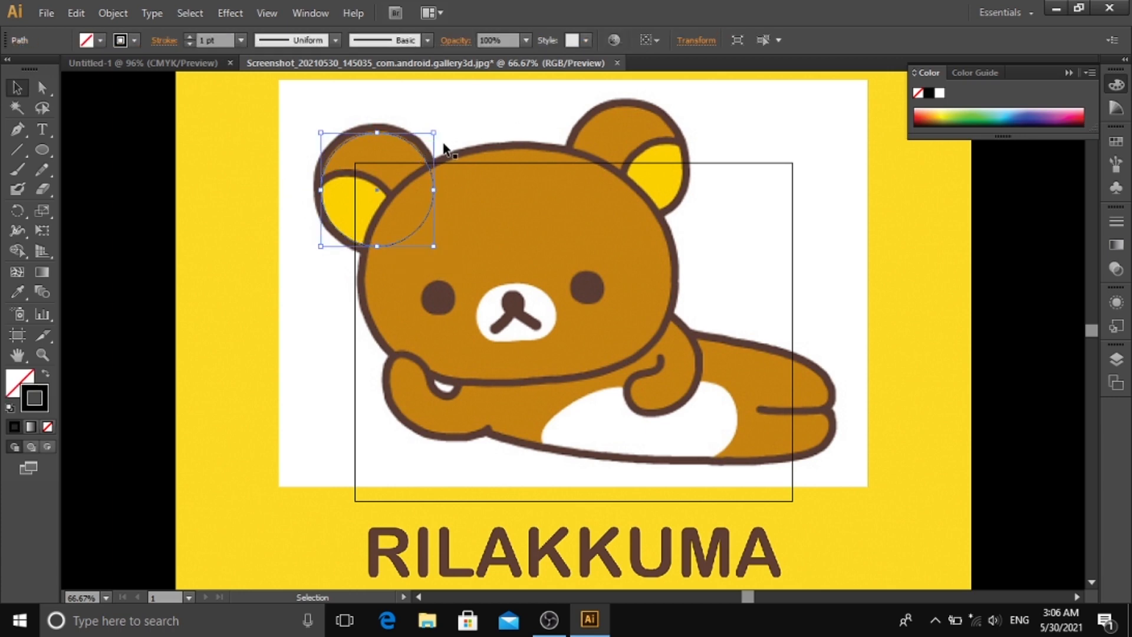
{"action": "key", "text": "a"}
{"action": "key", "text": "ctrl+c"}
{"action": "key", "text": "ctrl+v"}
{"action": "key", "text": "v"}
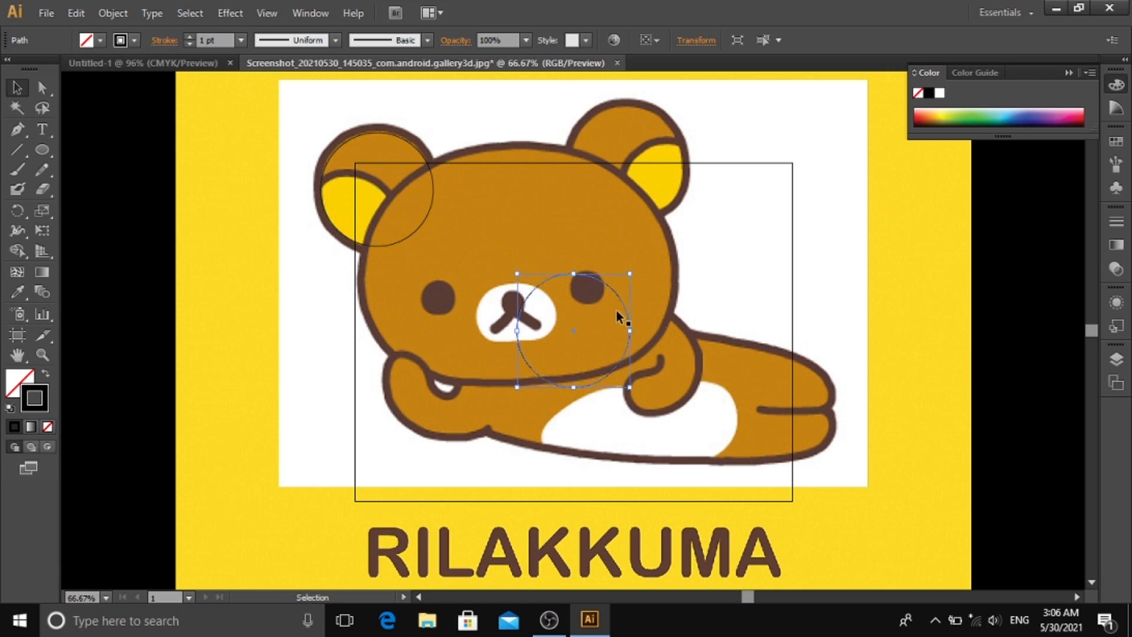
{"action": "left_click_drag", "start_coordinate": [619, 298], "coordinate": [670, 132]}
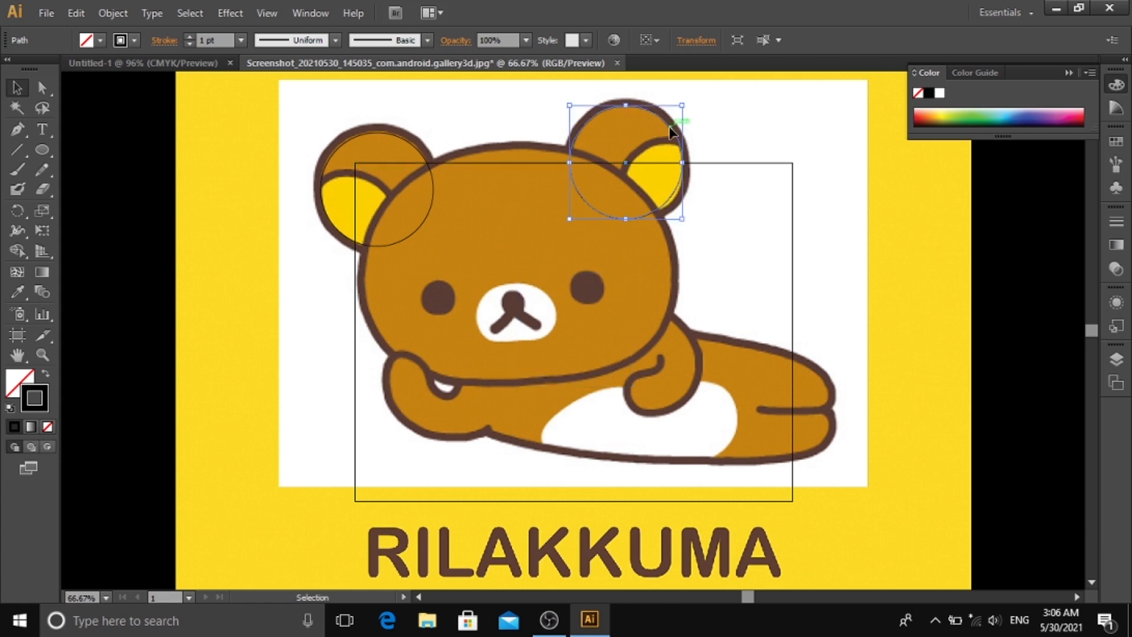
{"action": "left_click_drag", "start_coordinate": [682, 220], "coordinate": [684, 224]}
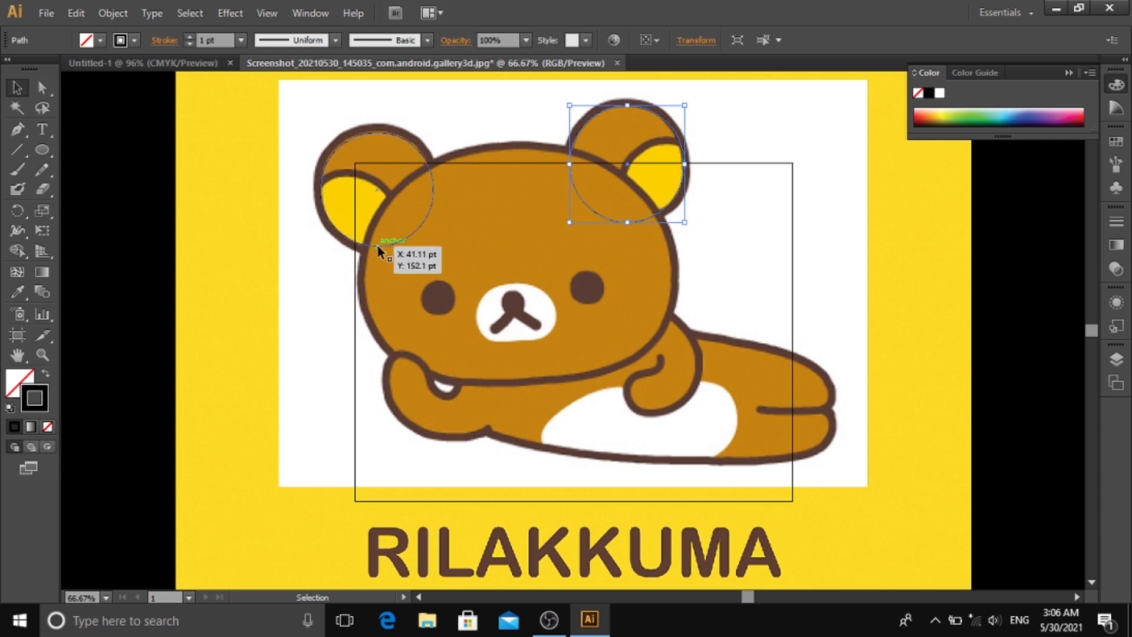
{"action": "left_click", "coordinate": [819, 164]}
- Duplicate the left-hand ear circle and place the copy along the curved upper edge of that ear's yellow inner area
{"action": "left_click", "coordinate": [427, 166]}
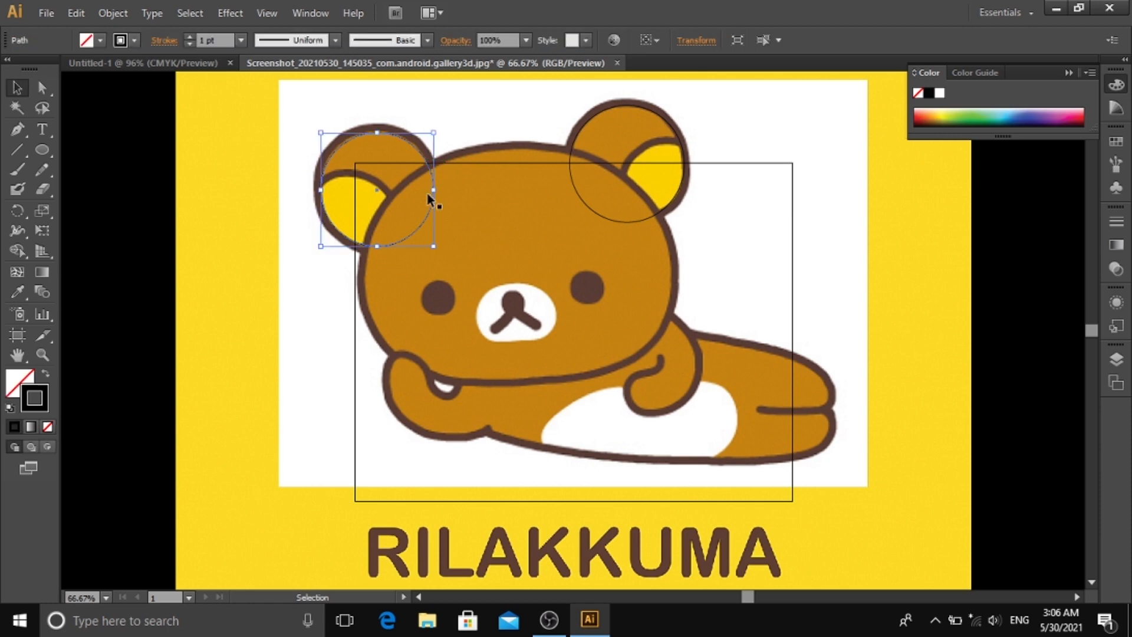
{"action": "key", "text": "ctrl+c"}
{"action": "key", "text": "ctrl+v"}
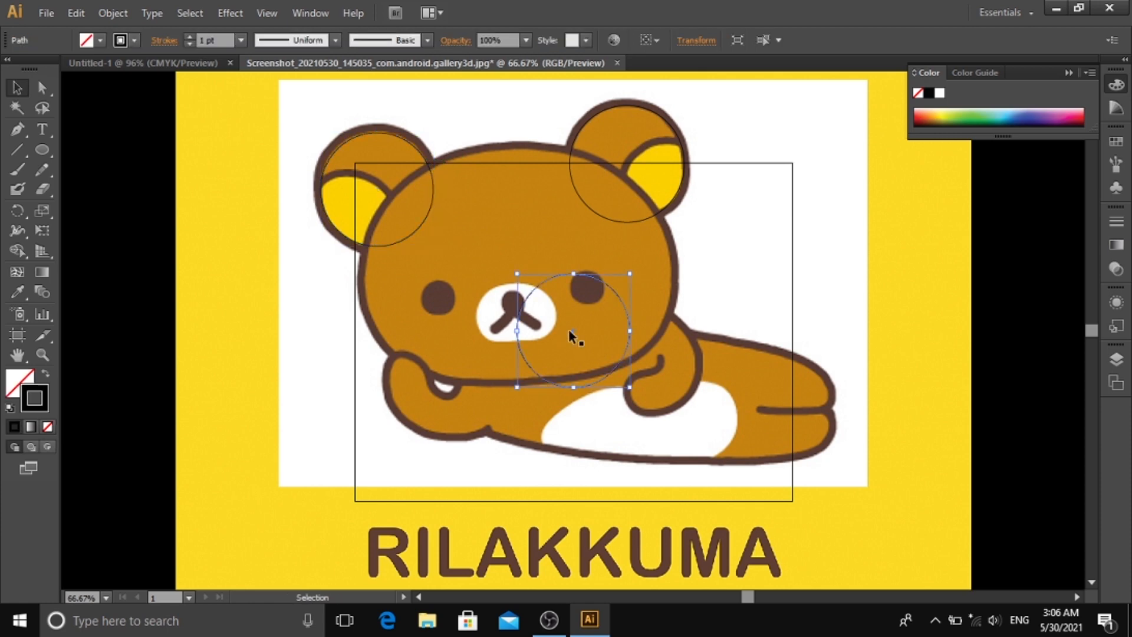
{"action": "left_click_drag", "start_coordinate": [600, 281], "coordinate": [378, 189]}
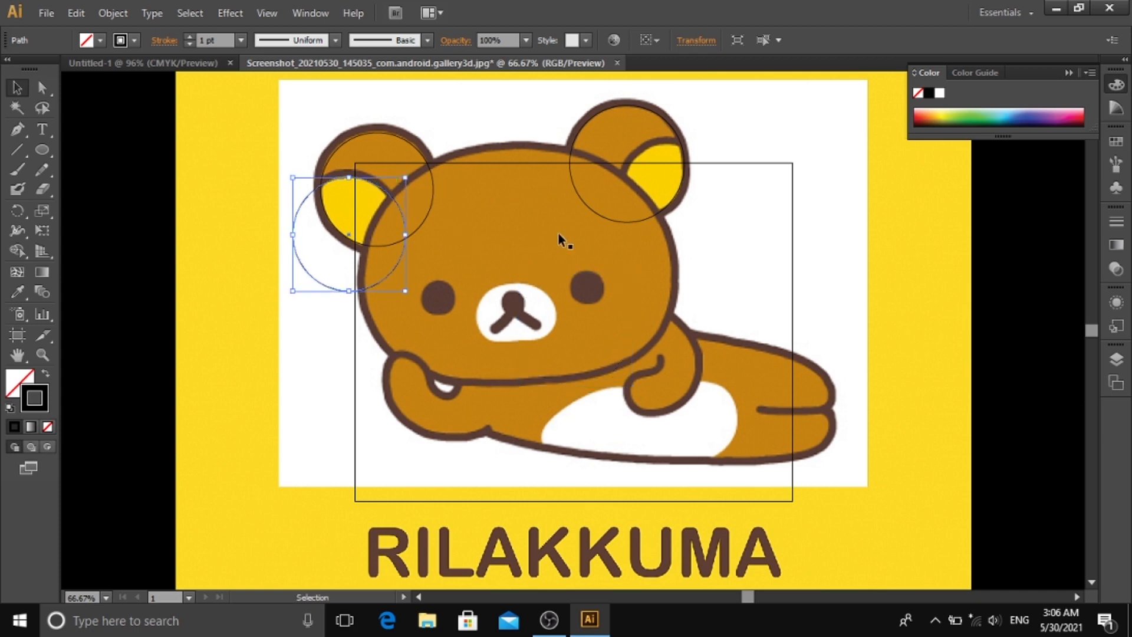
- Paste another circle over the yellow inner area of the right-hand ear and scale it down to fit the curve
{"action": "key", "text": "ctrl+v"}
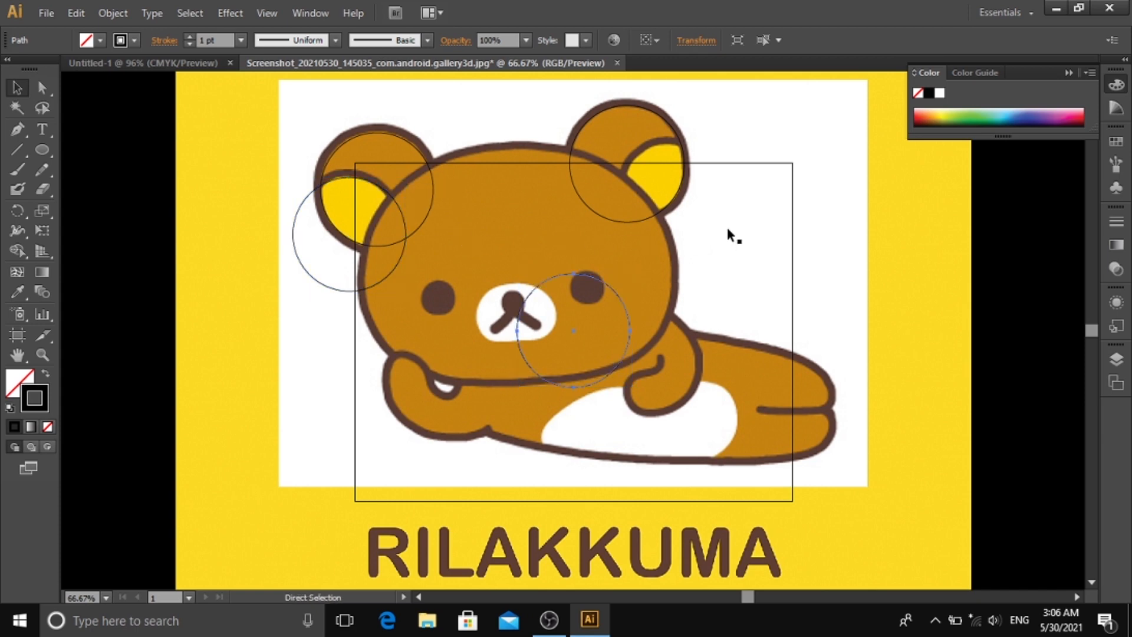
{"action": "left_click_drag", "start_coordinate": [622, 298], "coordinate": [724, 170]}
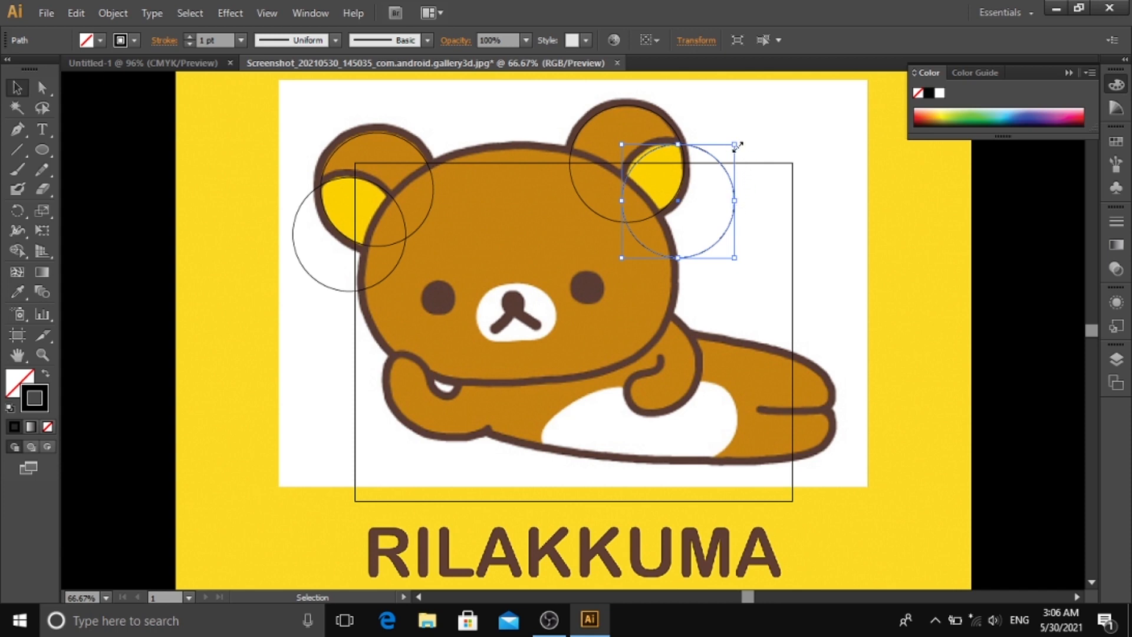
{"action": "left_click_drag", "start_coordinate": [734, 144], "coordinate": [702, 156]}
{"action": "left_click", "coordinate": [754, 164]}
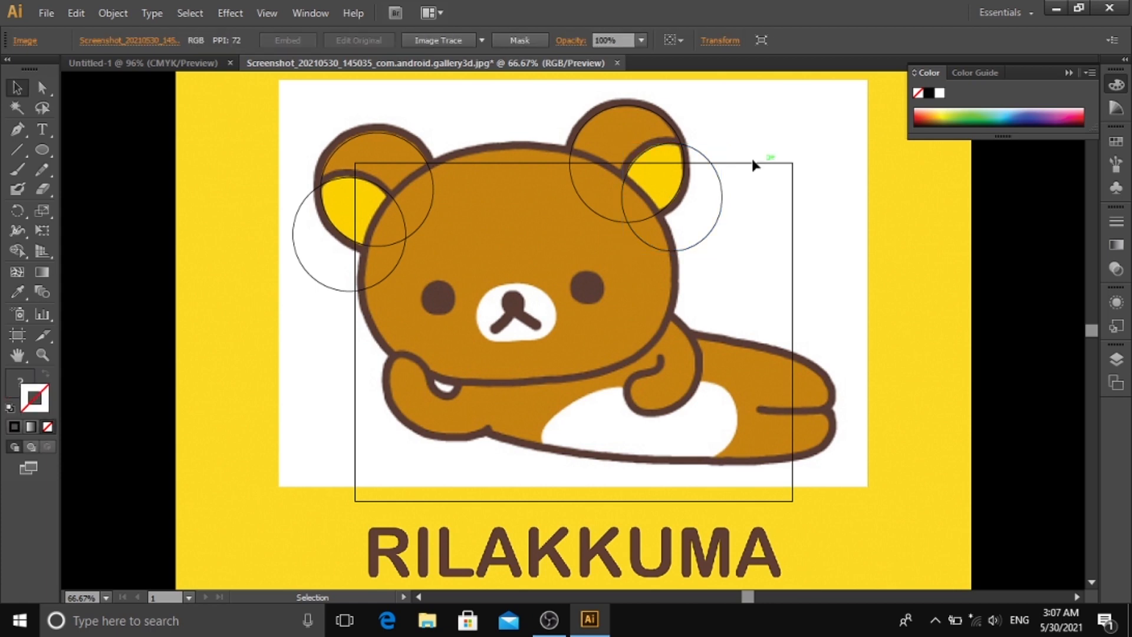
{"action": "left_click", "coordinate": [693, 154]}
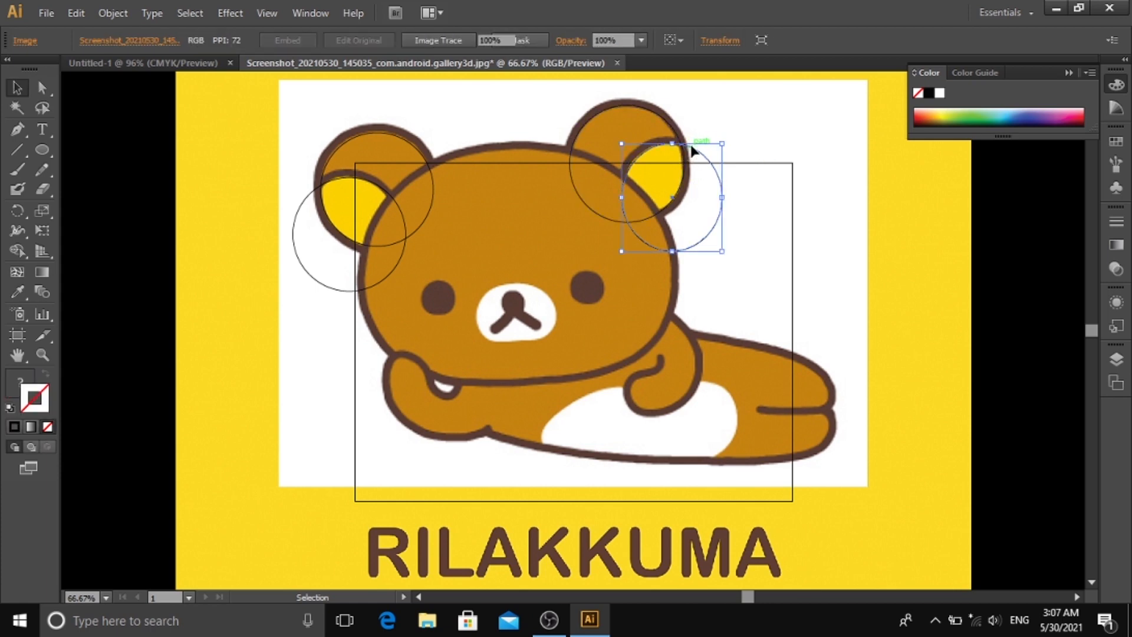
- Narrow the left-hand inner-ear circle slightly from its outer side to fit the yellow area's curve
{"action": "left_click", "coordinate": [302, 218]}
{"action": "left_click_drag", "start_coordinate": [291, 235], "coordinate": [295, 229]}
{"action": "left_click", "coordinate": [295, 234]}
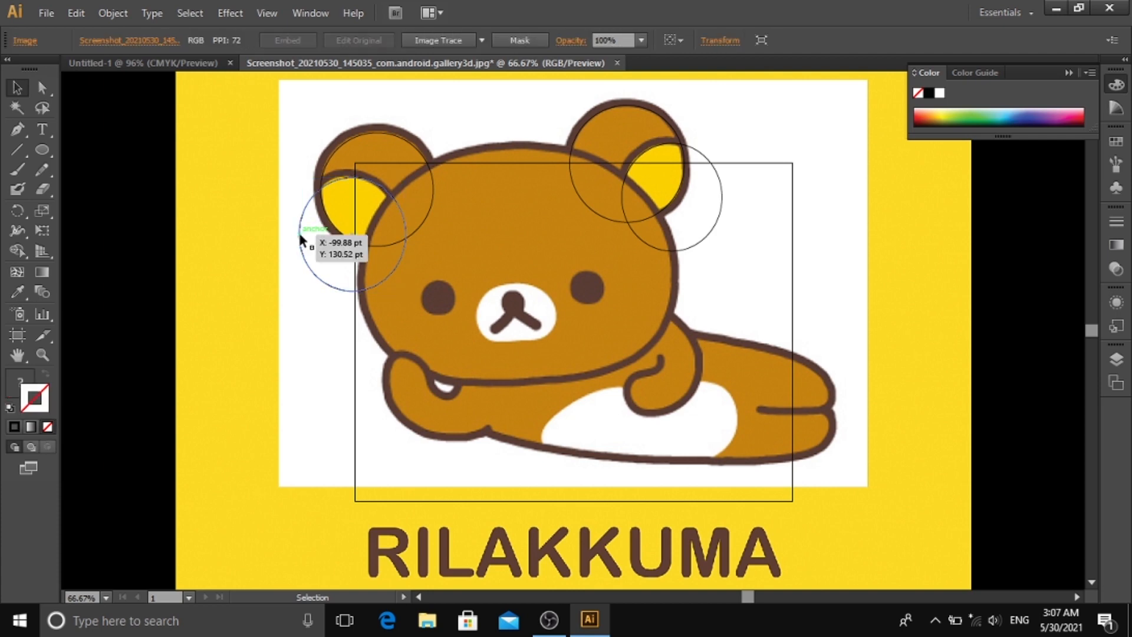
{"action": "left_click", "coordinate": [300, 235]}
{"action": "left_click_drag", "start_coordinate": [300, 235], "coordinate": [295, 230]}
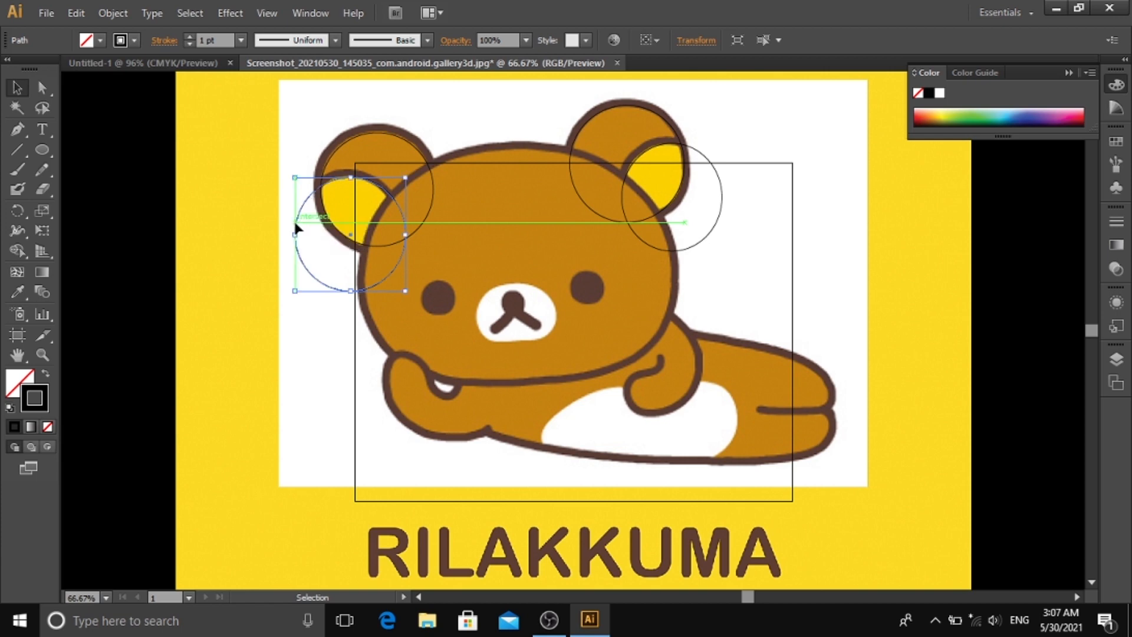
- Narrow the left-hand inner-ear circle slightly from the side nearest the face, and deselect it
{"action": "left_click", "coordinate": [299, 304]}
{"action": "left_click", "coordinate": [315, 275]}
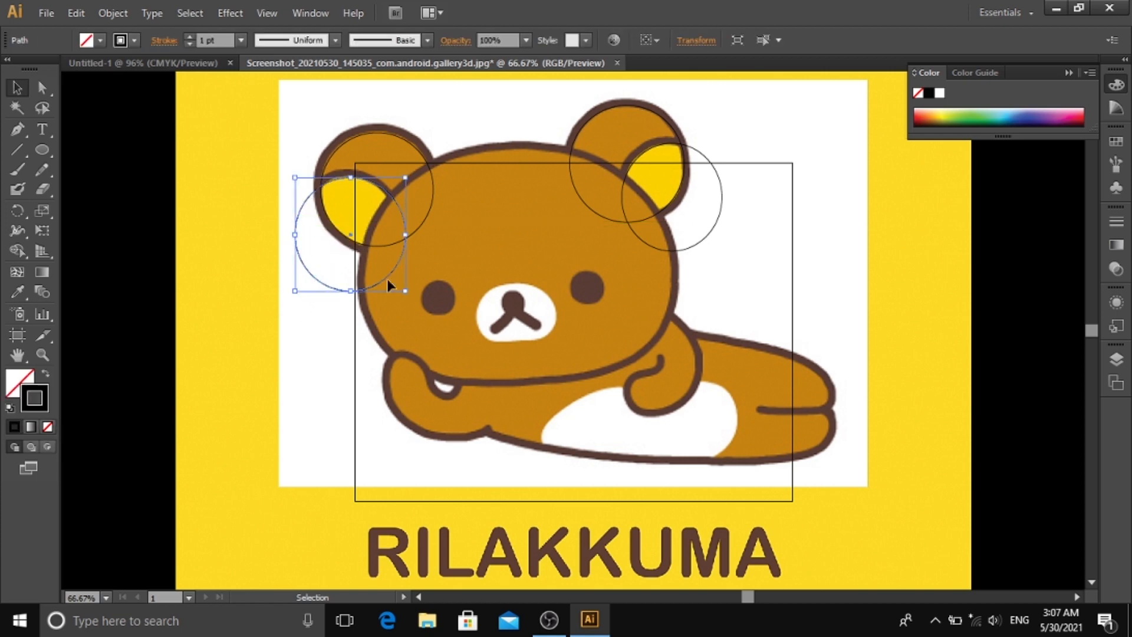
{"action": "left_click_drag", "start_coordinate": [405, 235], "coordinate": [400, 235]}
{"action": "left_click", "coordinate": [259, 231]}
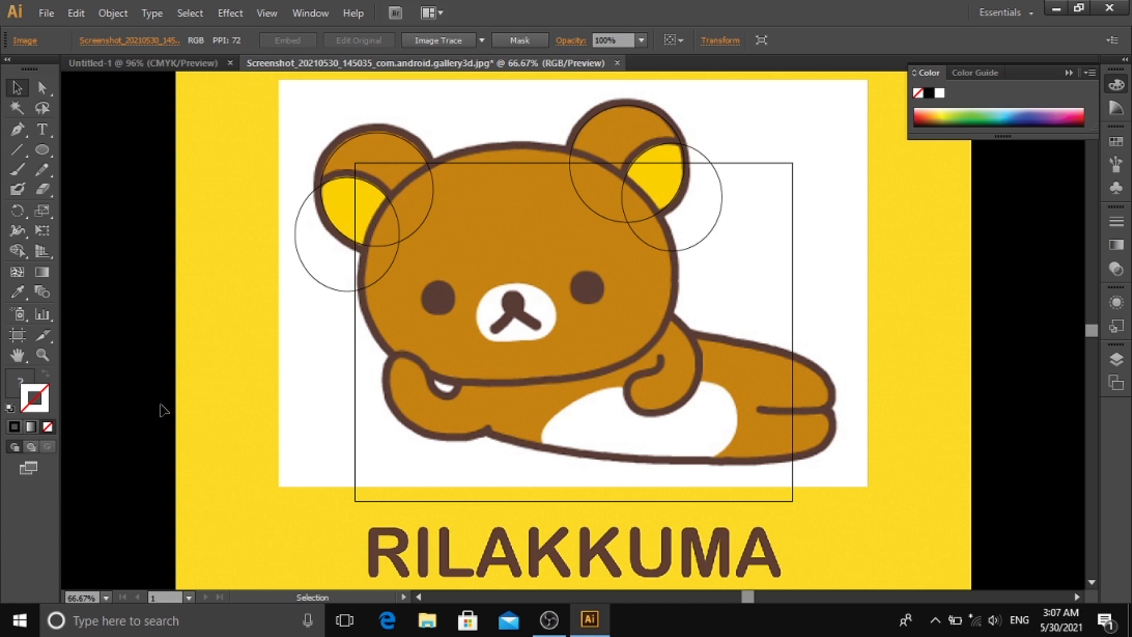
- Draw a small circle over the bear's left-hand eye, then enlarge and nudge it until it matches the eye
{"action": "left_click", "coordinate": [42, 150]}
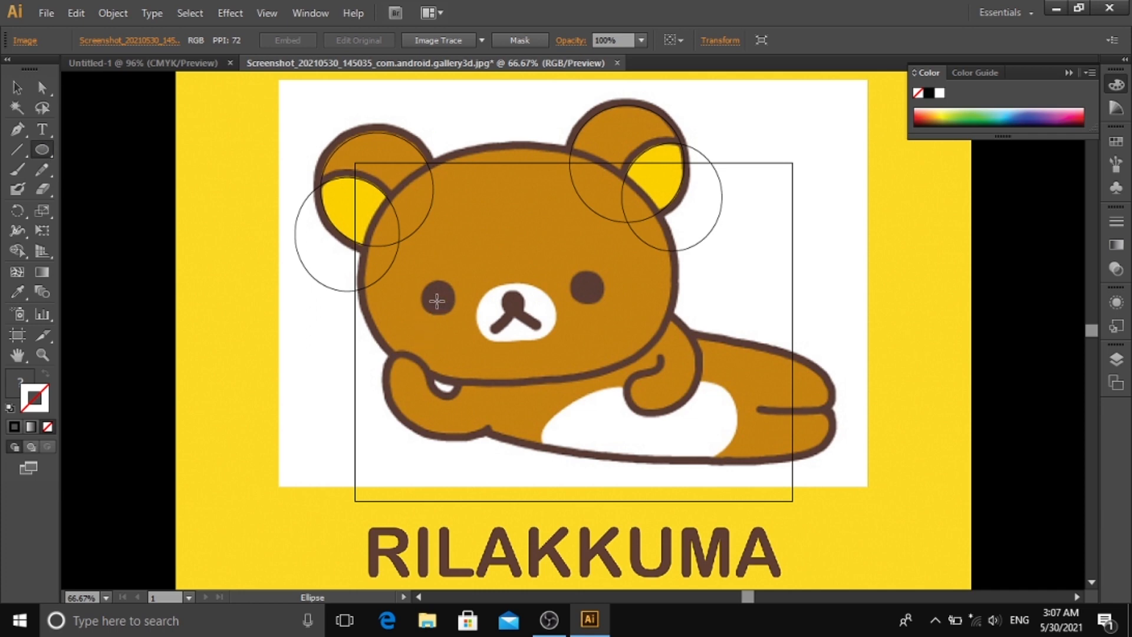
{"action": "left_click_drag", "start_coordinate": [435, 299], "coordinate": [441, 275]}
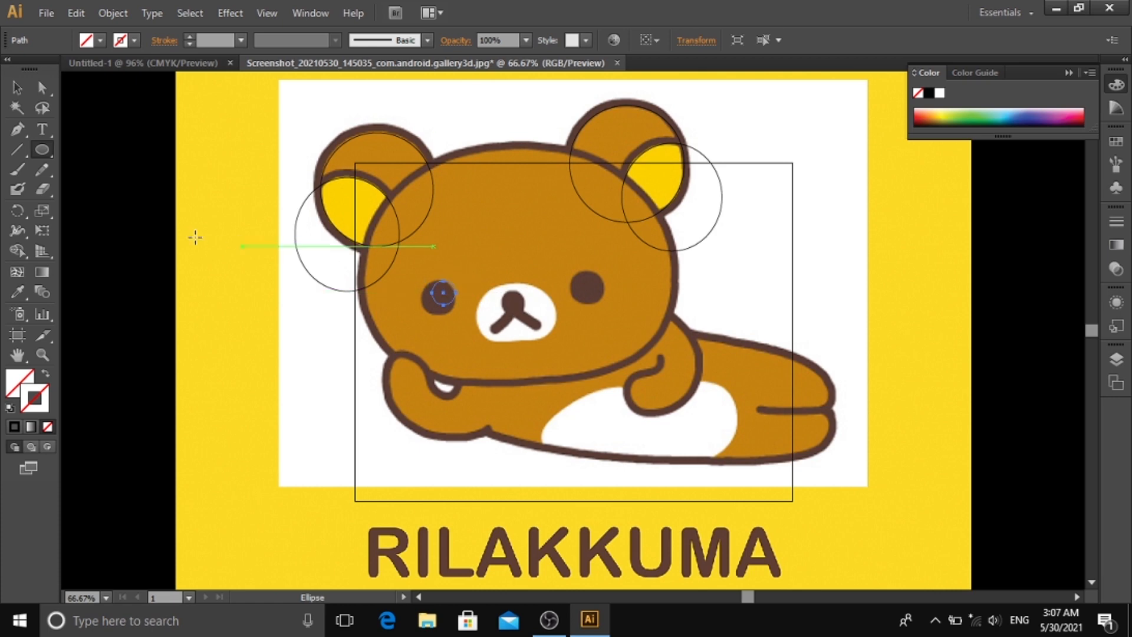
{"action": "key", "text": "v"}
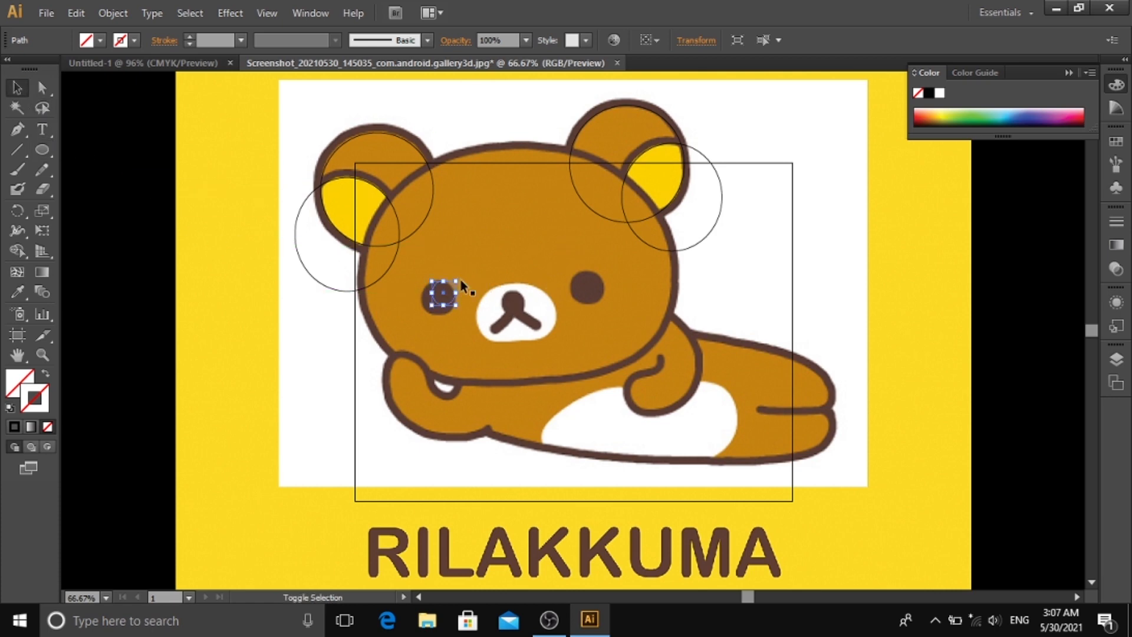
{"action": "left_click_drag", "start_coordinate": [457, 281], "coordinate": [462, 274]}
{"action": "key", "text": "Left"}
{"action": "key", "text": "Left"}
{"action": "key", "text": "Left"}
{"action": "key", "text": "Left"}
{"action": "key", "text": "Left"}
{"action": "key", "text": "Left"}
{"action": "key", "text": "Left"}
{"action": "key", "text": "Down"}
{"action": "key", "text": "Down"}
{"action": "key", "text": "Down"}
{"action": "key", "text": "Down"}
{"action": "key", "text": "Down"}
{"action": "key", "text": "Down"}
{"action": "key", "text": "Down"}
{"action": "key", "text": "Down"}
{"action": "key", "text": "Down"}
{"action": "key", "text": "Down"}
{"action": "key", "text": "Down"}
{"action": "key", "text": "Down"}
{"action": "key", "text": "Down"}
{"action": "key", "text": "Down"}
{"action": "key", "text": "Left"}
{"action": "key", "text": "Left"}
{"action": "key", "text": "Left"}
{"action": "key", "text": "Left"}
{"action": "key", "text": "Left"}
{"action": "key", "text": "Left"}
{"action": "key", "text": "Left"}
{"action": "key", "text": "Left"}
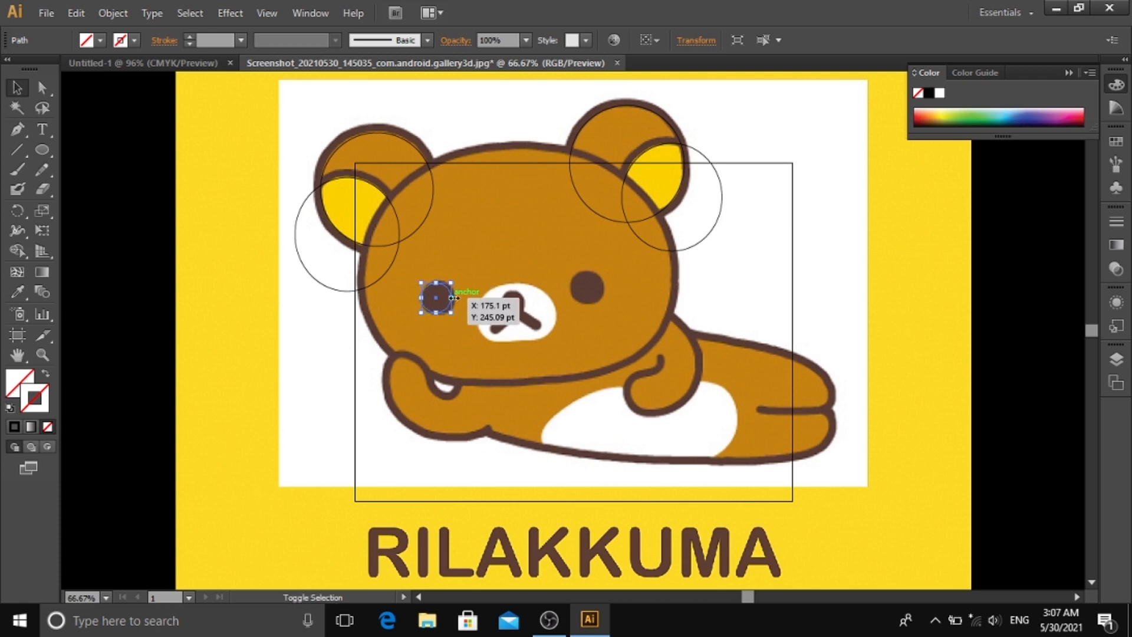
{"action": "left_click_drag", "start_coordinate": [454, 298], "coordinate": [459, 297]}
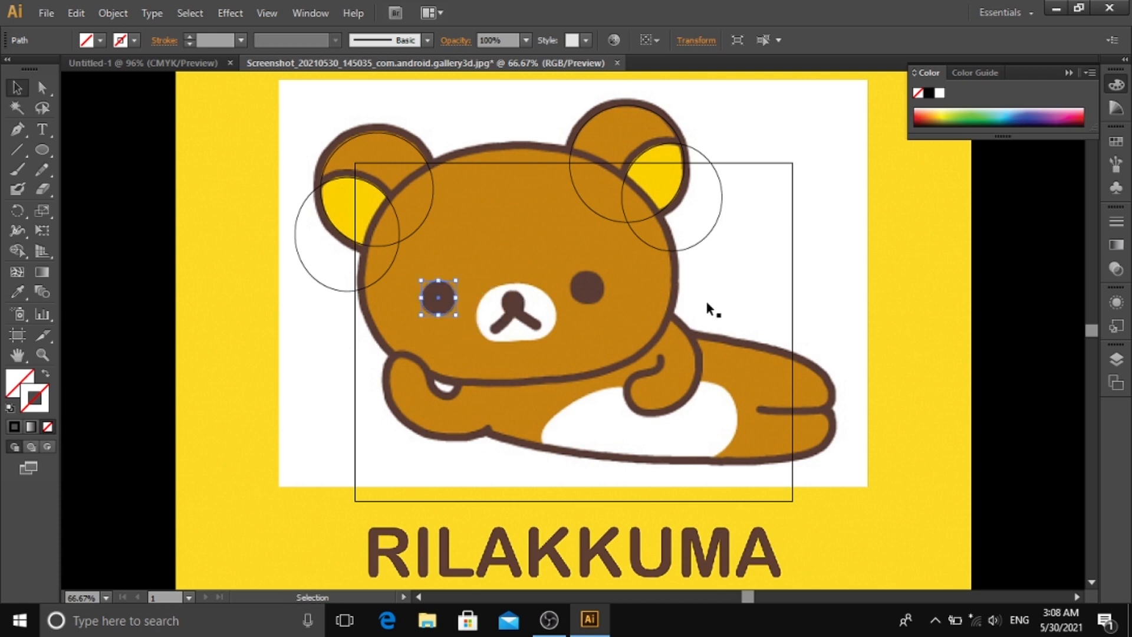
- Paste a copy of the left-hand eye circle
{"action": "key", "text": "a"}
{"action": "key", "text": "ctrl+v"}
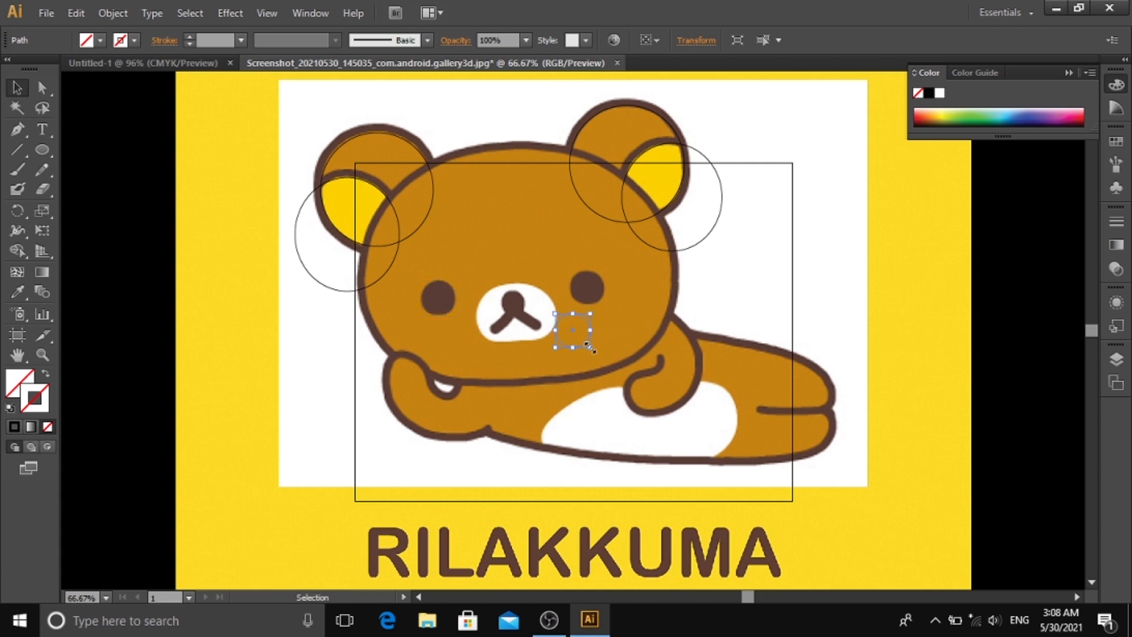
- Sample the dark brown of the right-hand eye and apply it to the left-hand eye circle as an outline without fill
{"action": "left_click", "coordinate": [430, 313]}
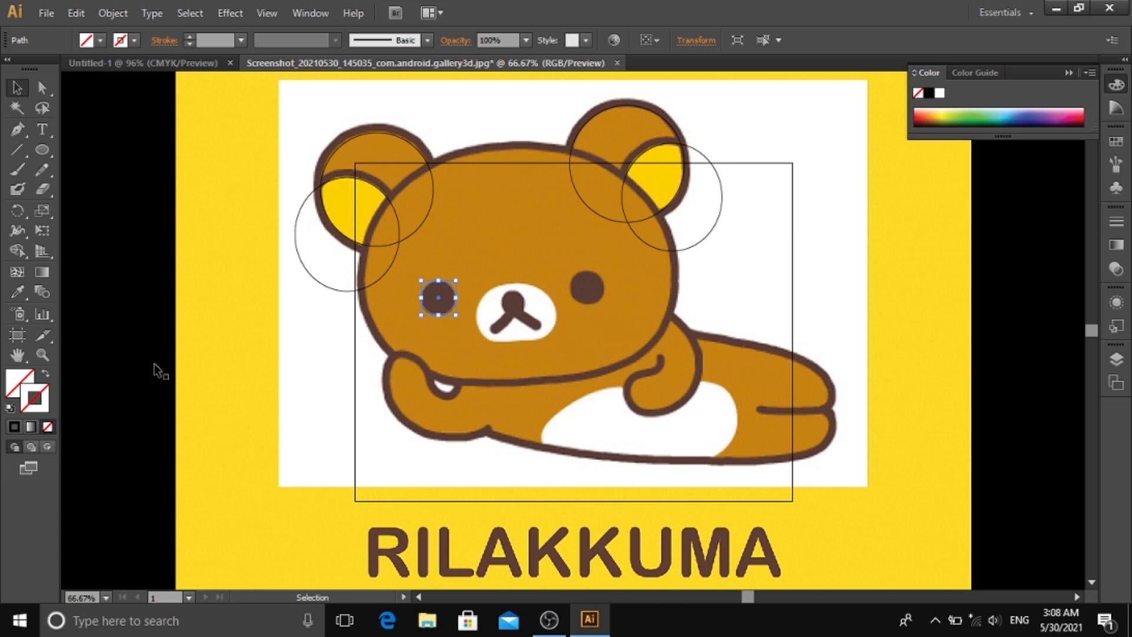
{"action": "left_click", "coordinate": [36, 175]}
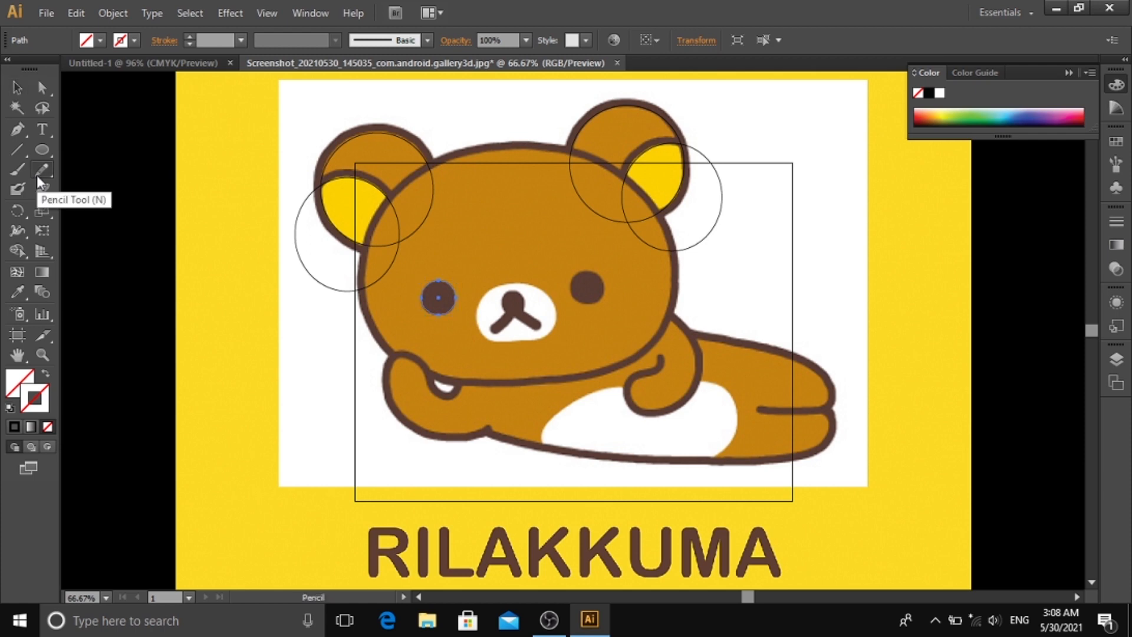
{"action": "left_click", "coordinate": [22, 300]}
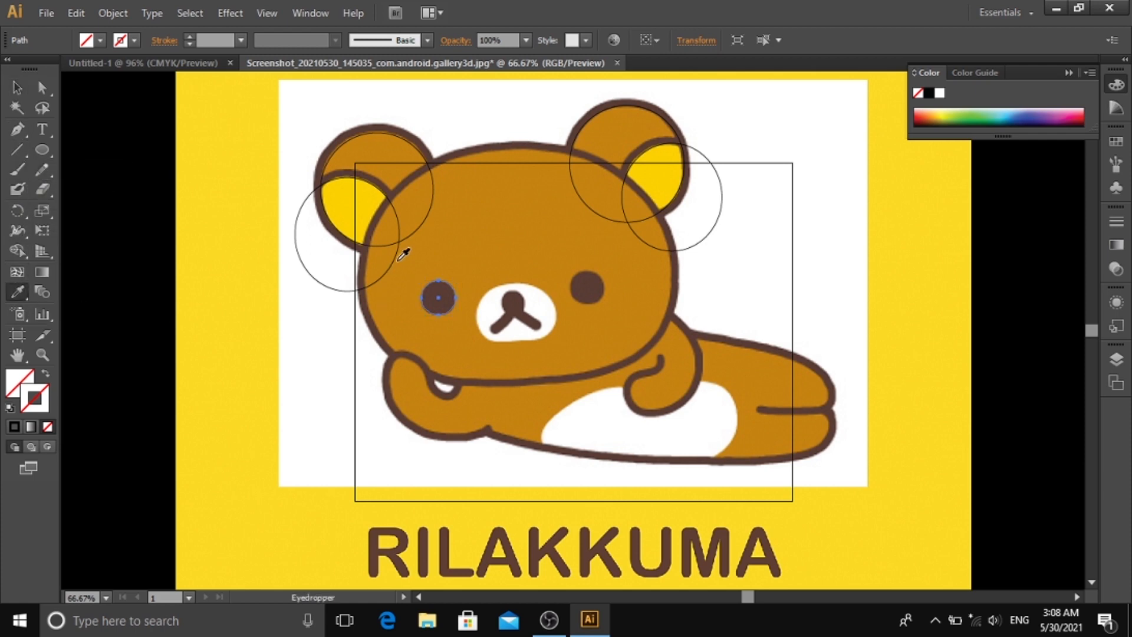
{"action": "left_click", "coordinate": [601, 284]}
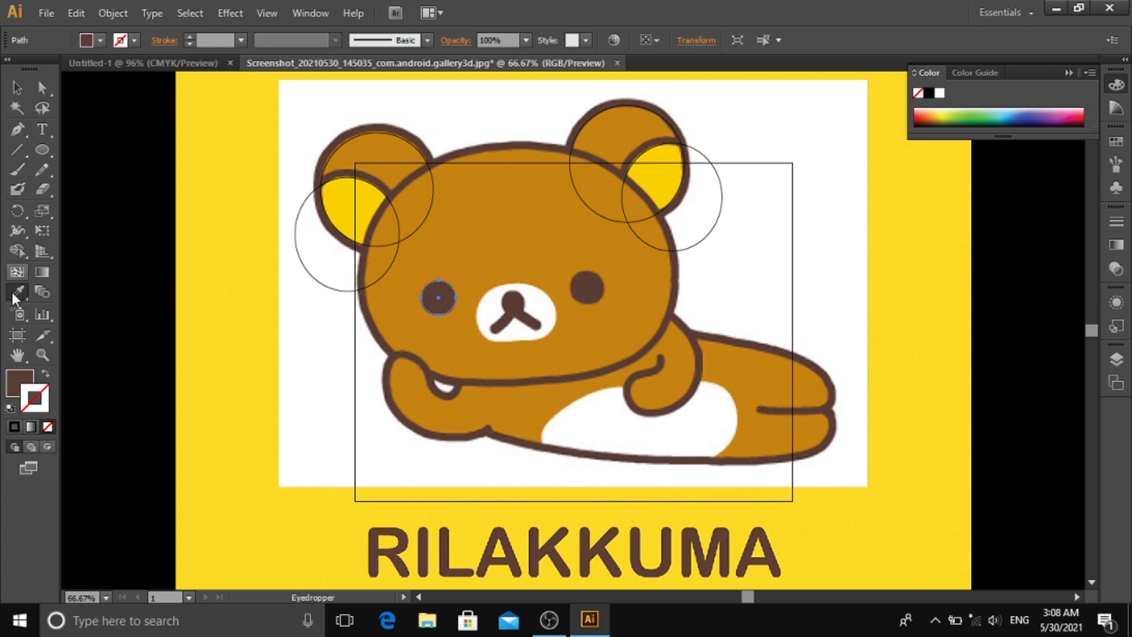
{"action": "left_click", "coordinate": [12, 89]}
{"action": "left_click", "coordinate": [45, 373]}
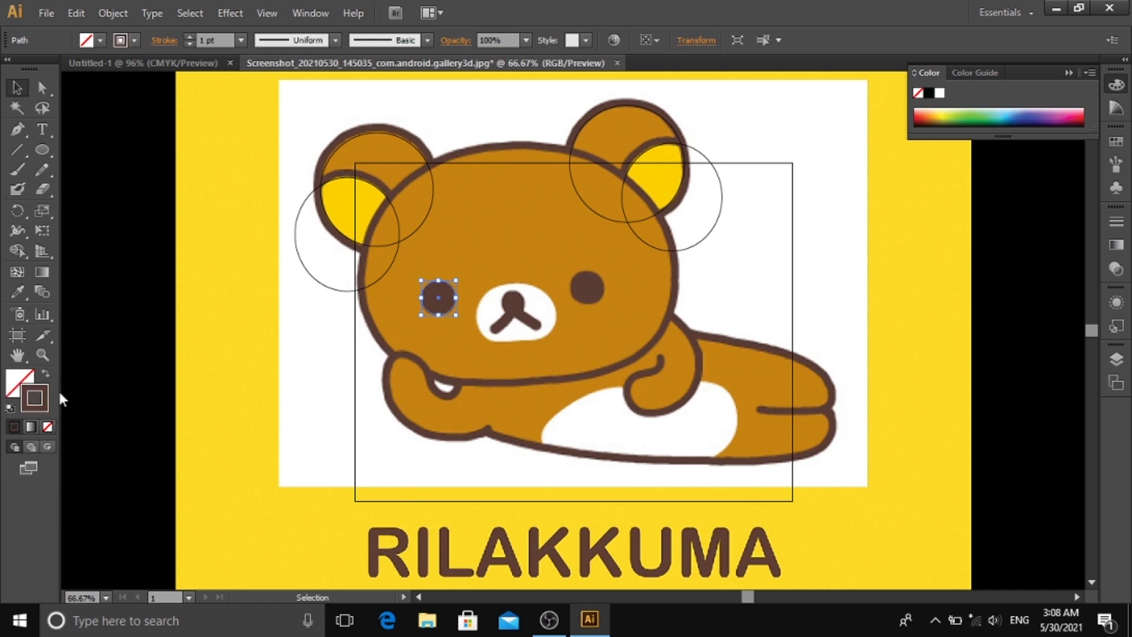
- Move the pasted eye circle onto the bear's right-hand eye
{"action": "left_click", "coordinate": [584, 323]}
{"action": "left_click", "coordinate": [585, 319]}
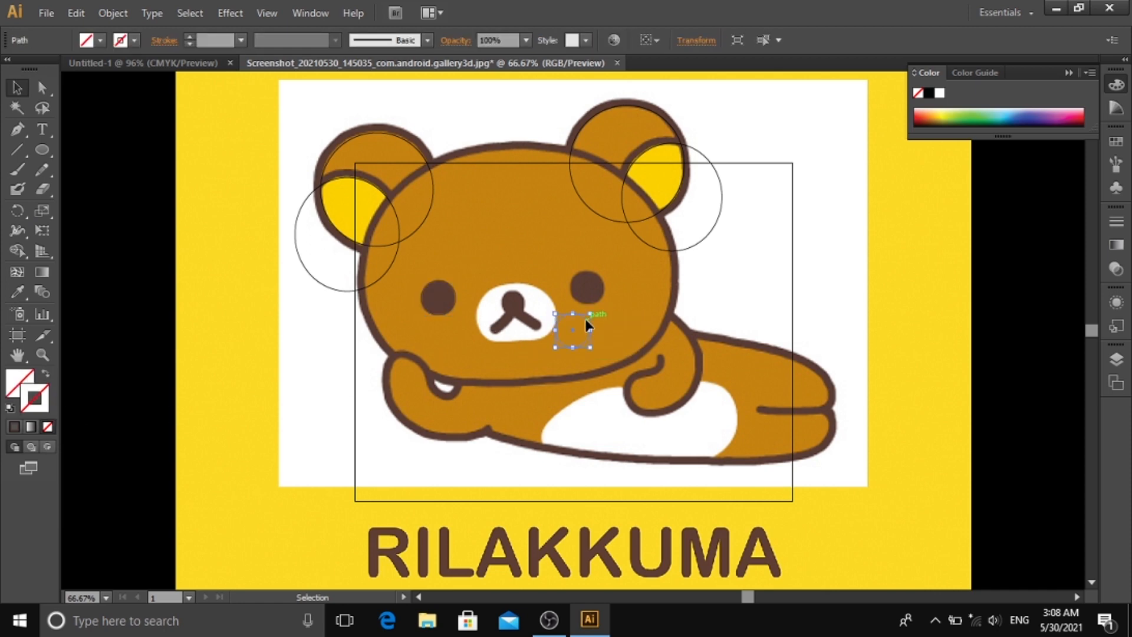
{"action": "left_click_drag", "start_coordinate": [585, 317], "coordinate": [601, 277]}
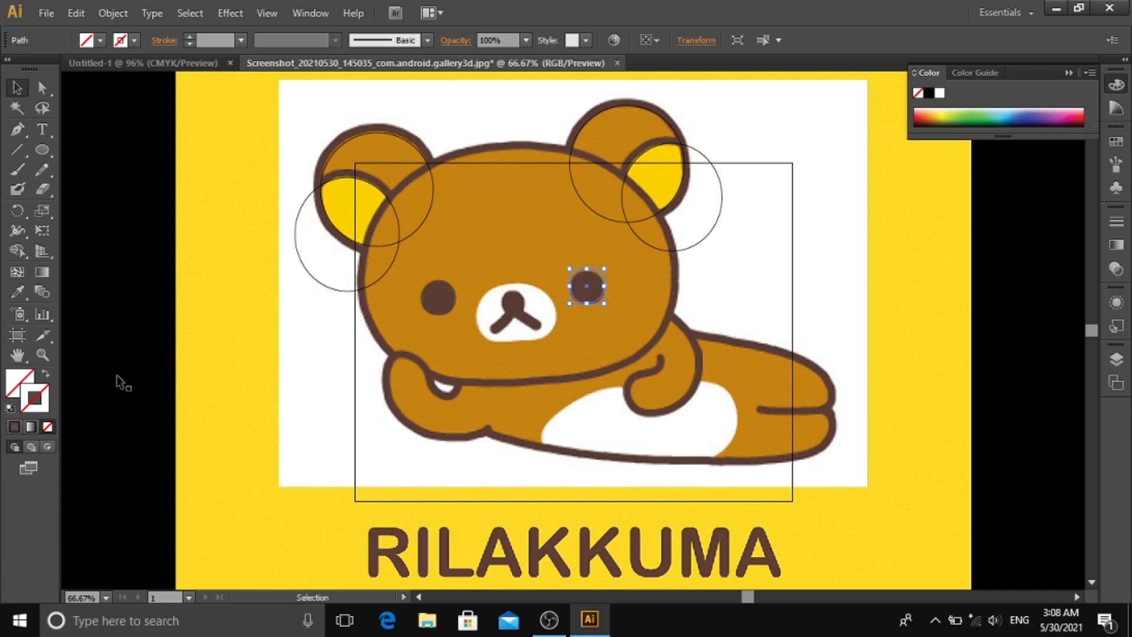
- Sample the left-hand eye's dark brown for the right-hand eye circle and make it the outline colour, with no fill
{"action": "left_click", "coordinate": [17, 292]}
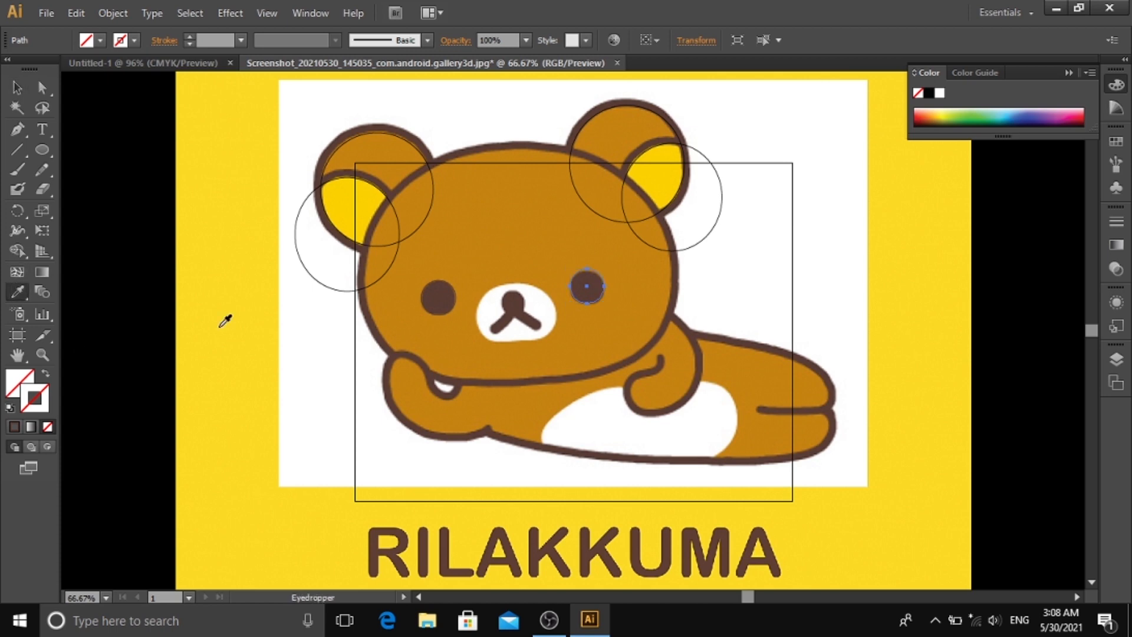
{"action": "left_click", "coordinate": [438, 299]}
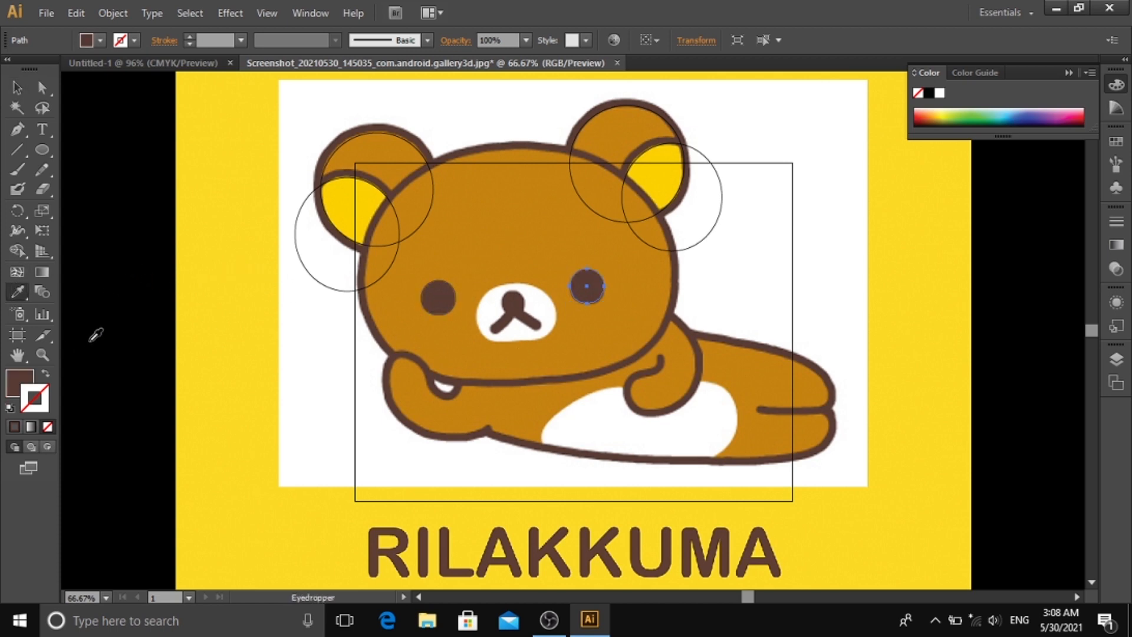
{"action": "left_click", "coordinate": [46, 376]}
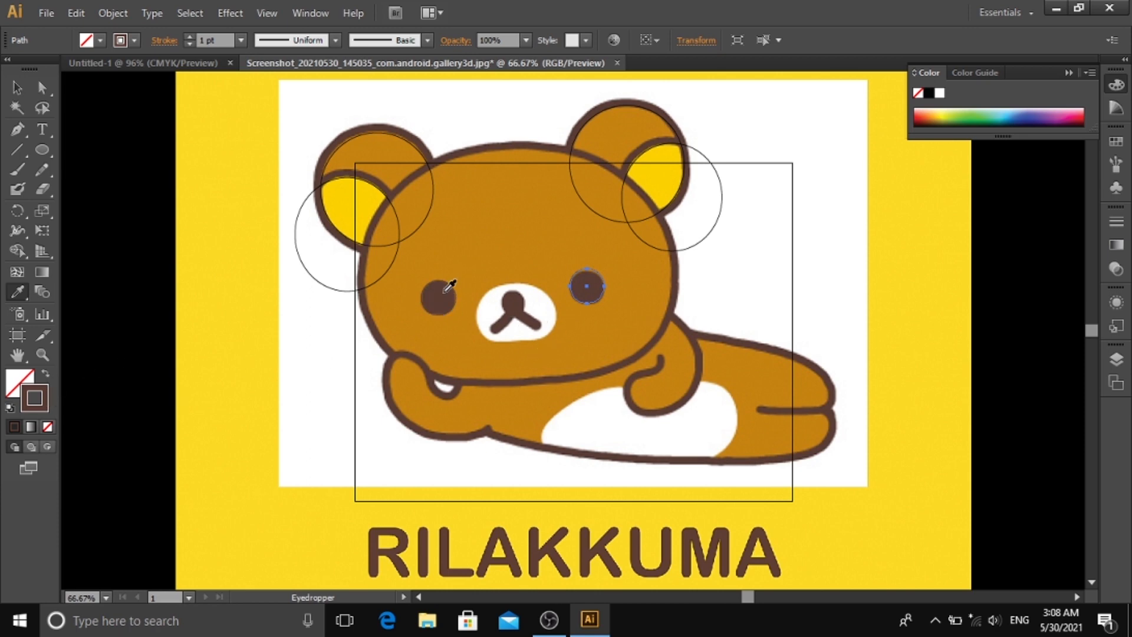
{"action": "left_click", "coordinate": [17, 87]}
{"action": "left_click", "coordinate": [154, 298]}
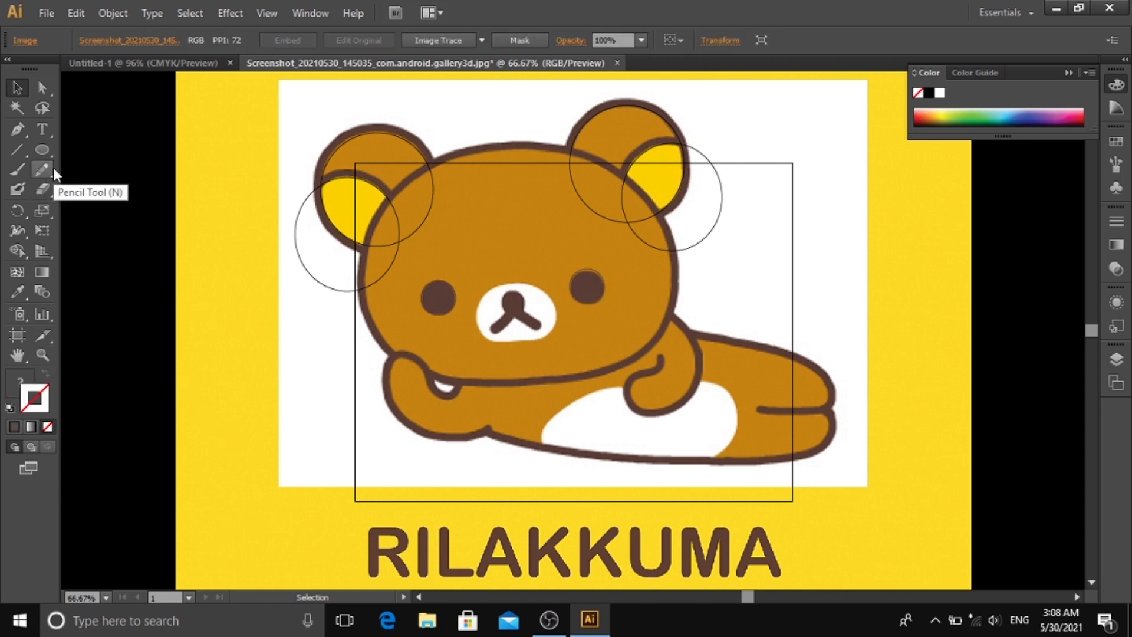
- Draw an ellipse over the bear's white muzzle and stretch its edges to fit the muzzle
{"action": "left_click", "coordinate": [42, 150]}
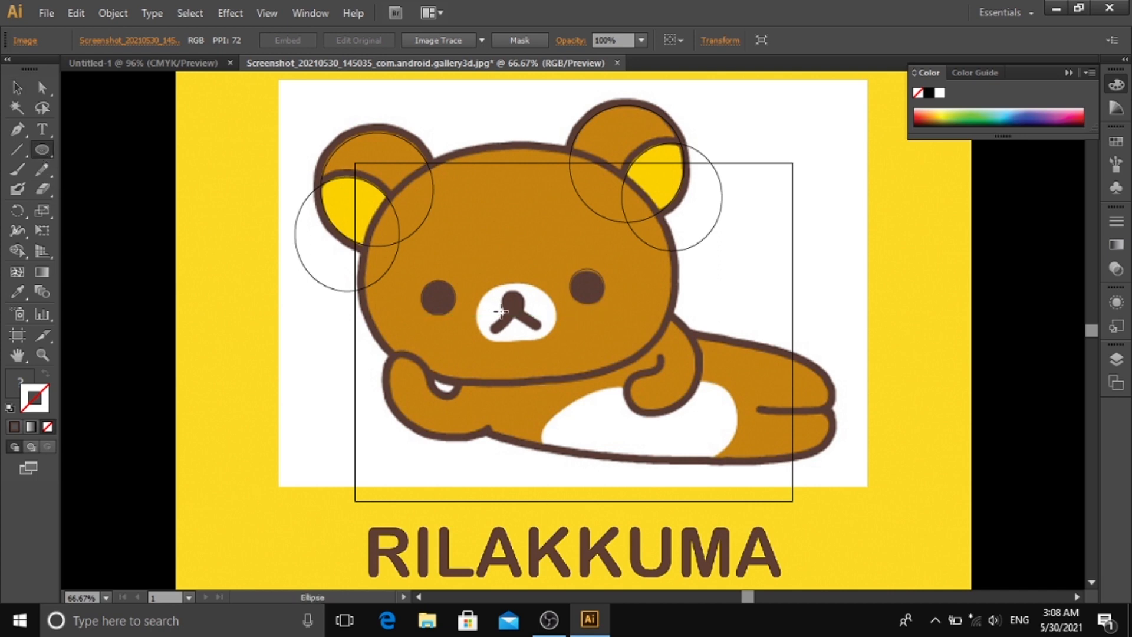
{"action": "mouse_move", "coordinate": [503, 297]}
{"action": "left_mouse_down"}
{"action": "mouse_move", "coordinate": [538, 331]}
{"action": "mouse_move", "coordinate": [520, 279]}
{"action": "mouse_move", "coordinate": [502, 308]}
{"action": "mouse_move", "coordinate": [470, 315]}
{"action": "mouse_move", "coordinate": [554, 307]}
{"action": "mouse_move", "coordinate": [520, 342]}
{"action": "left_mouse_up"}
{"action": "left_click", "coordinate": [17, 87]}
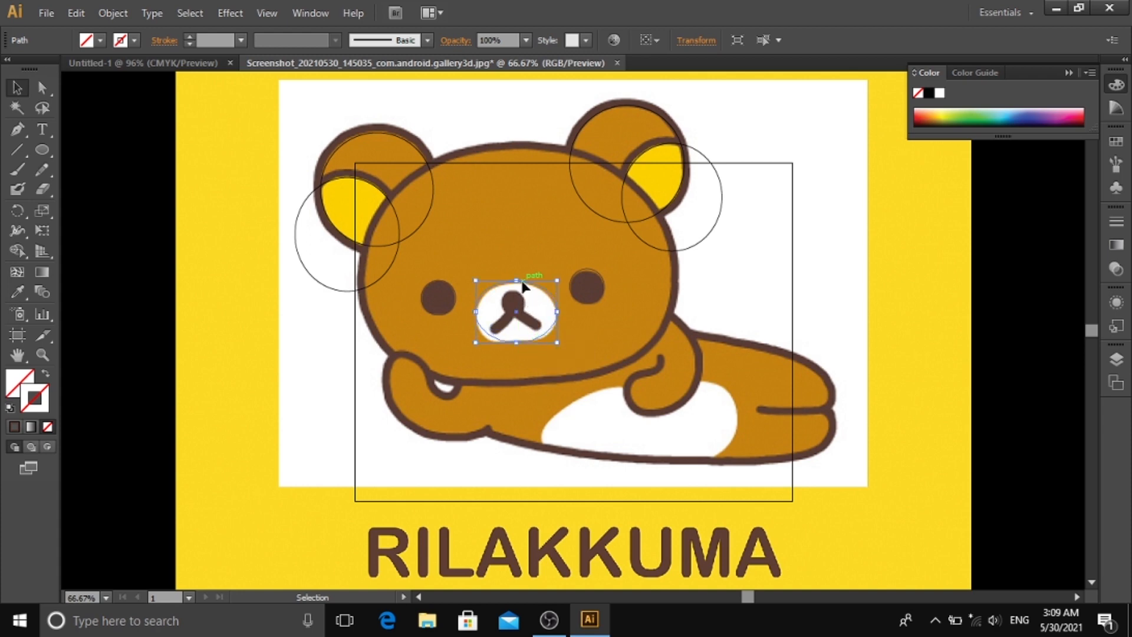
{"action": "left_click_drag", "start_coordinate": [516, 281], "coordinate": [516, 282]}
{"action": "left_click_drag", "start_coordinate": [476, 344], "coordinate": [475, 310]}
{"action": "left_click_drag", "start_coordinate": [557, 342], "coordinate": [558, 344]}
{"action": "left_click", "coordinate": [612, 327]}
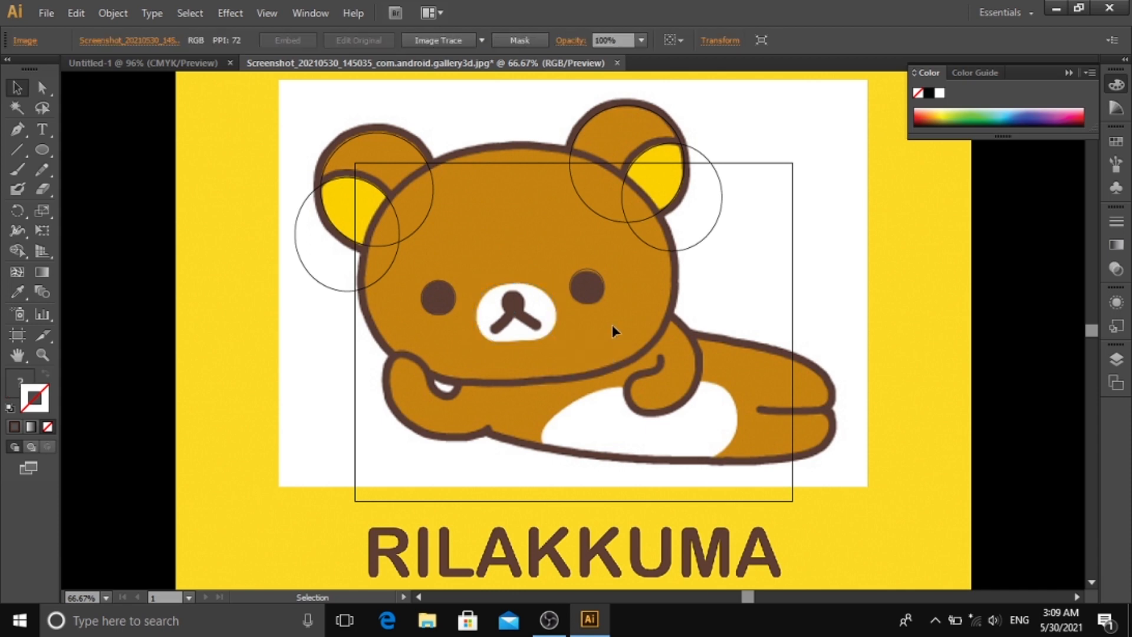
- Set the muzzle ellipse's outline colour to near-black 050303 and deselect it
{"action": "left_click", "coordinate": [560, 320]}
{"action": "double_click", "coordinate": [33, 401]}
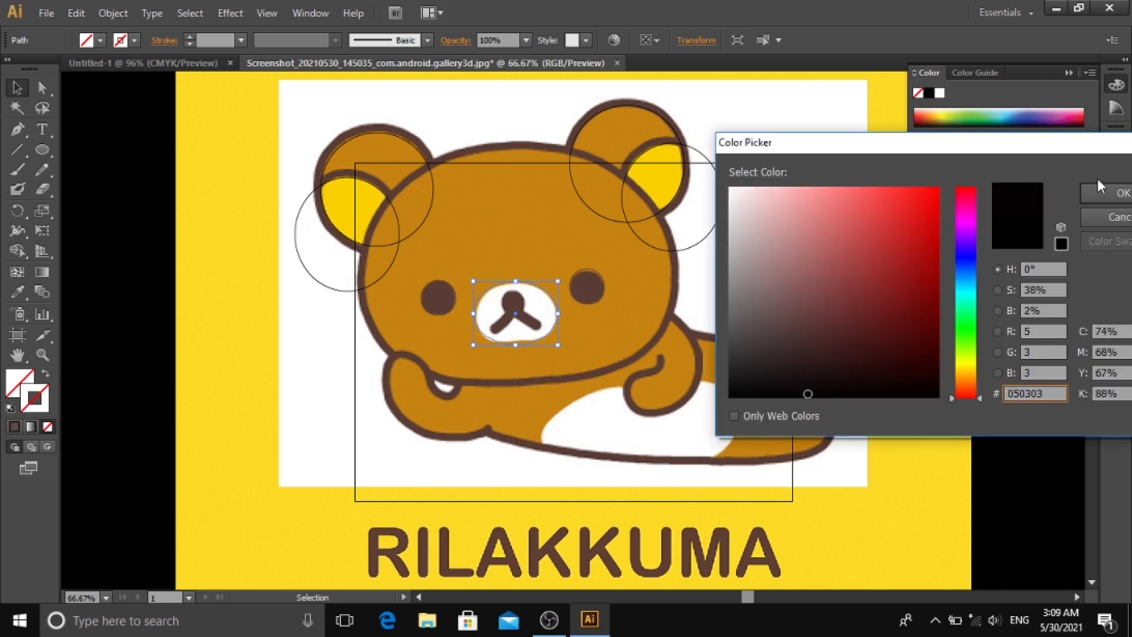
{"action": "left_click", "coordinate": [1105, 193]}
{"action": "left_click", "coordinate": [752, 320]}
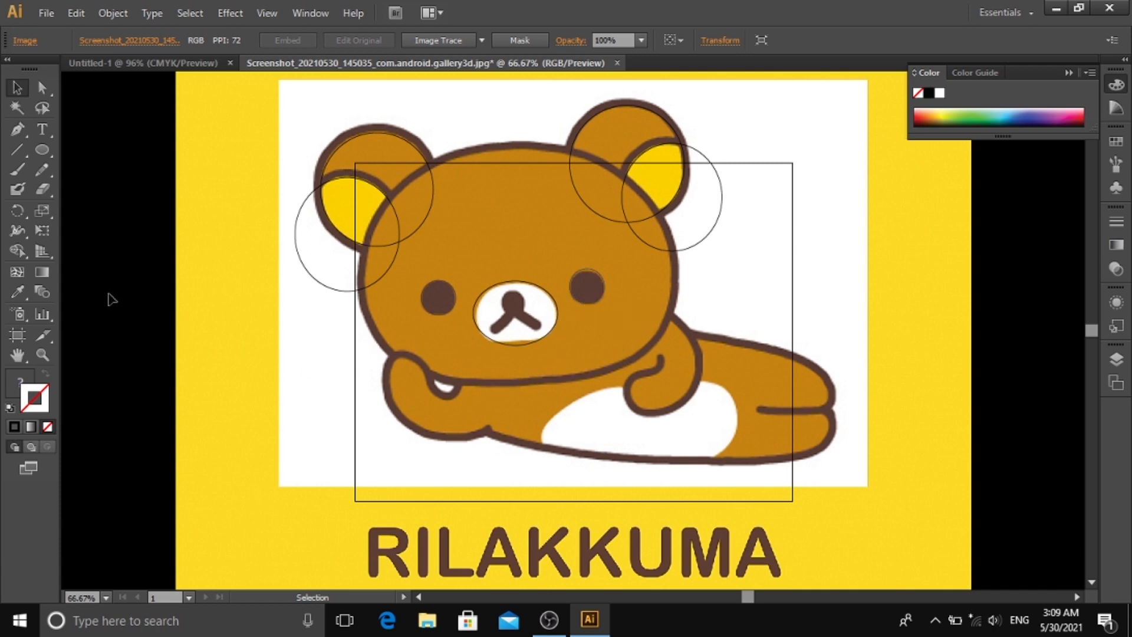
- Draw a wide ellipse over the upper right part of the bear's head and give it a 020202 outline
{"action": "left_click", "coordinate": [42, 150]}
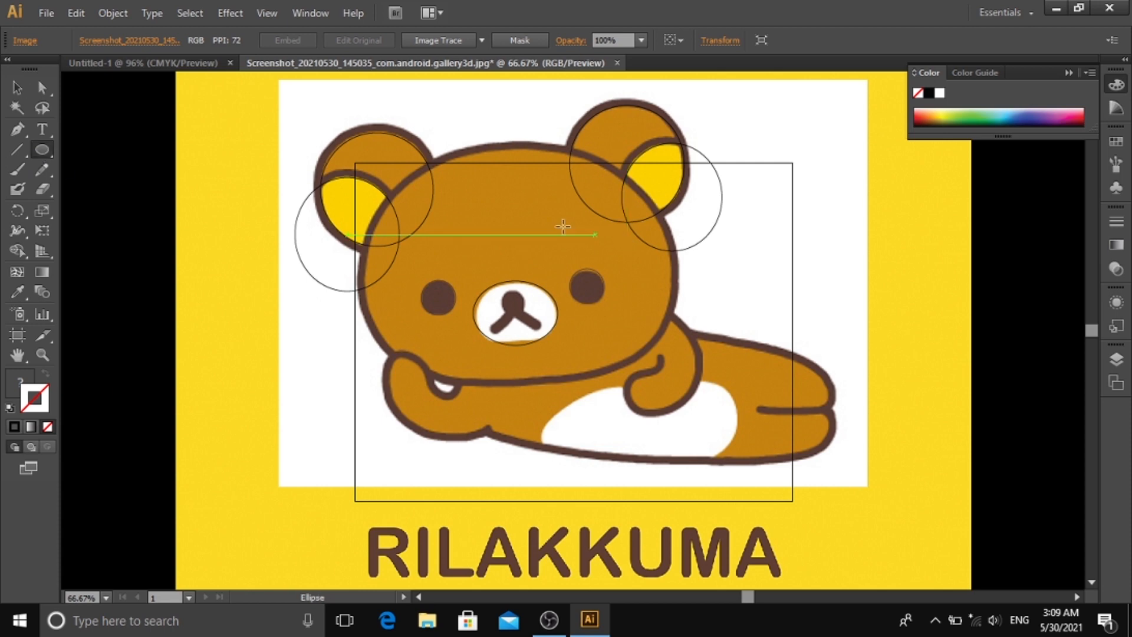
{"action": "left_click_drag", "start_coordinate": [474, 190], "coordinate": [672, 314]}
{"action": "double_click", "coordinate": [39, 397]}
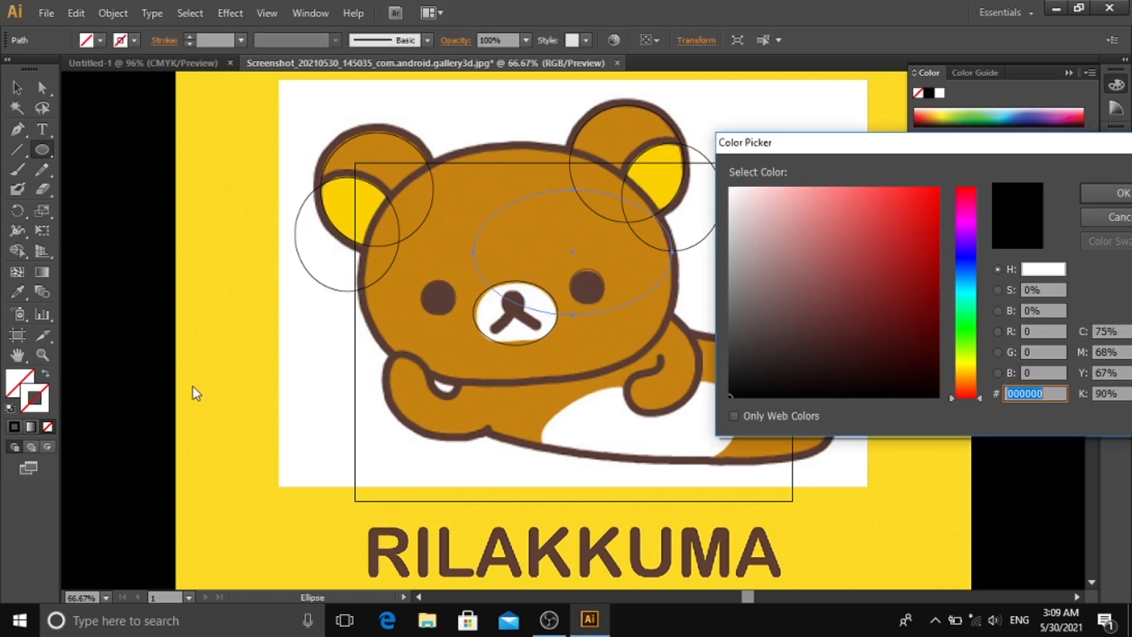
{"action": "left_click", "coordinate": [782, 395]}
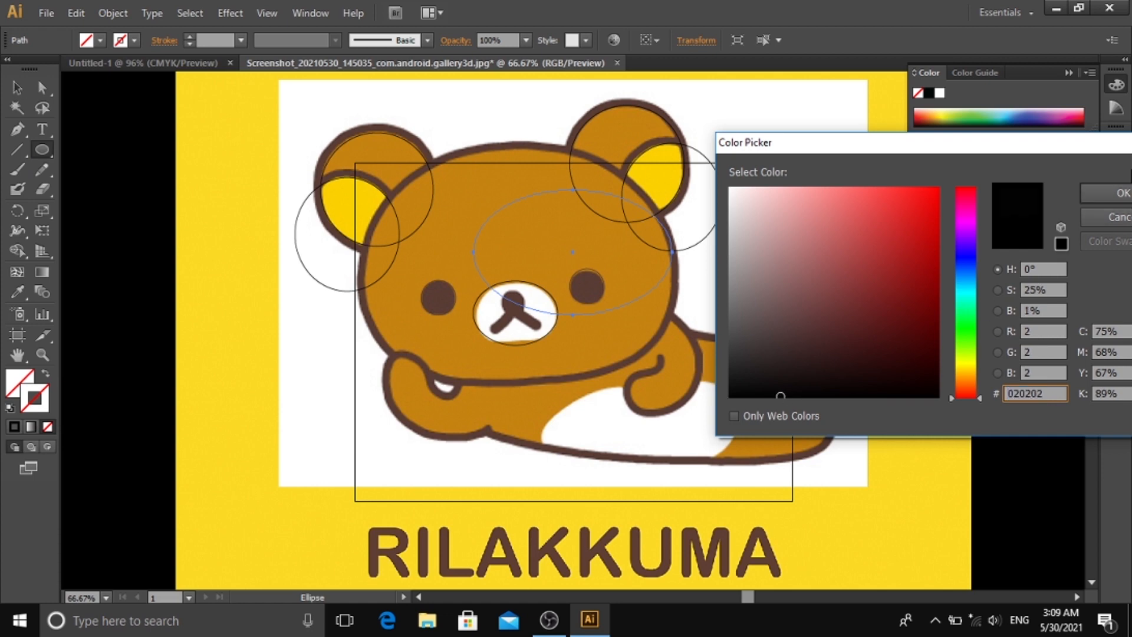
{"action": "left_click", "coordinate": [1120, 193]}
{"action": "key", "text": "v"}
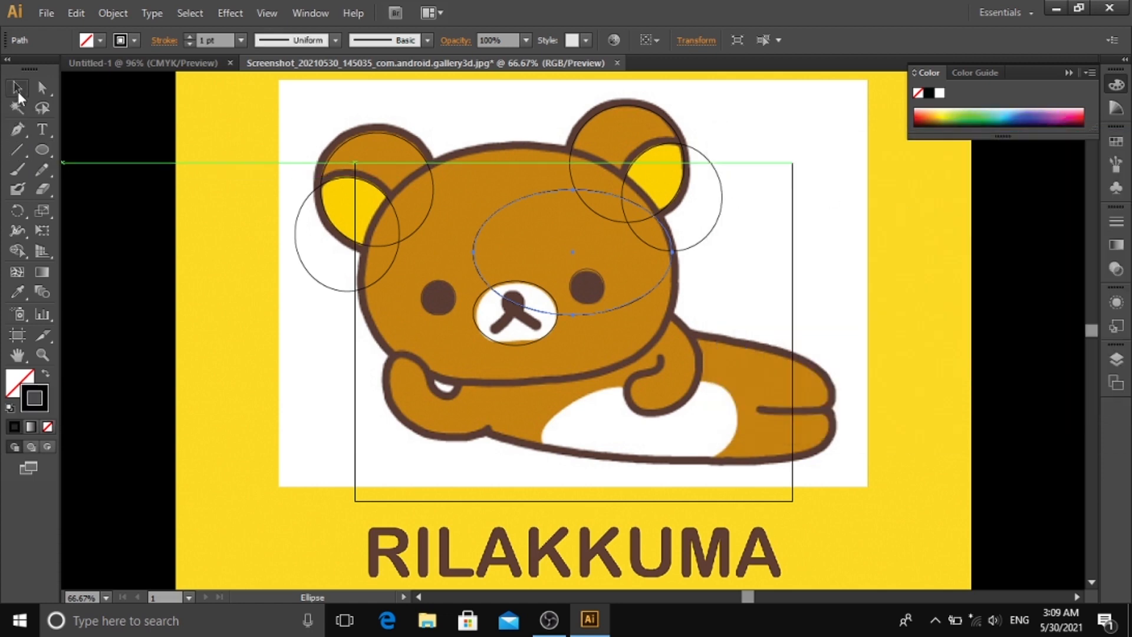
- Stretch the ellipse's sides, top and bottom so it follows the outline of the bear's head
{"action": "left_click_drag", "start_coordinate": [474, 252], "coordinate": [367, 285]}
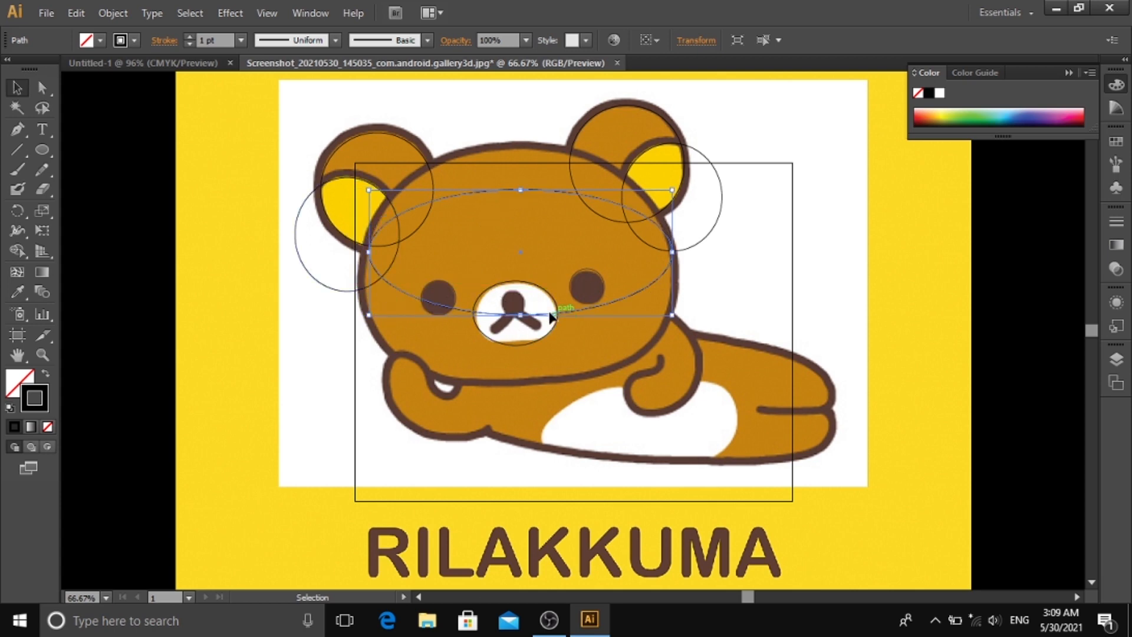
{"action": "left_click_drag", "start_coordinate": [521, 191], "coordinate": [526, 149]}
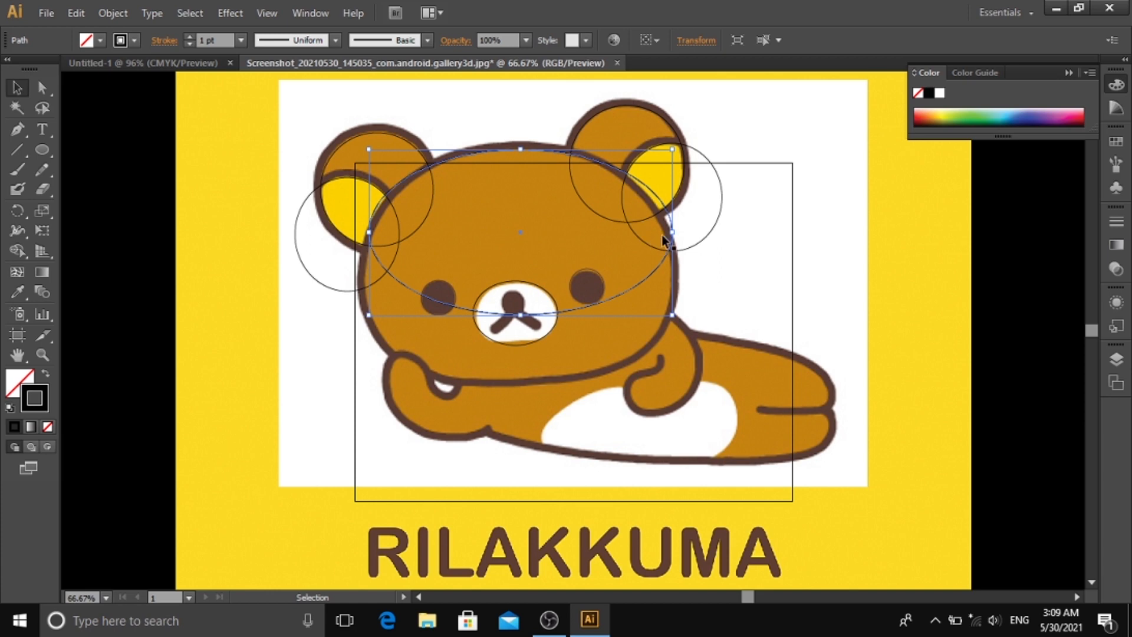
{"action": "left_click_drag", "start_coordinate": [676, 238], "coordinate": [652, 235]}
{"action": "left_click_drag", "start_coordinate": [512, 315], "coordinate": [528, 378]}
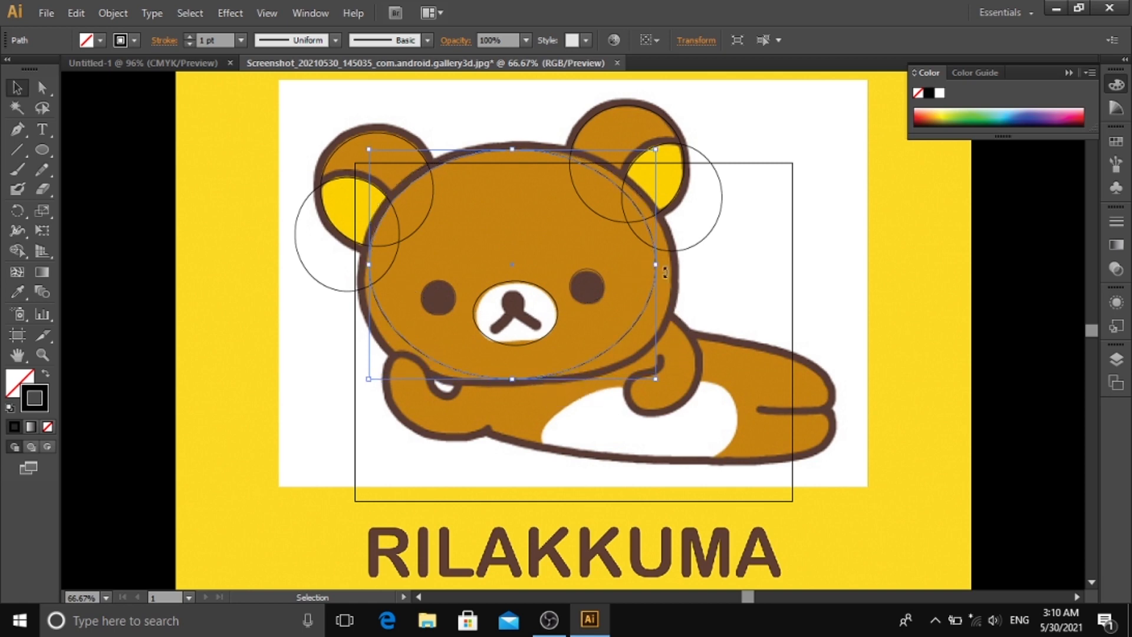
{"action": "left_click_drag", "start_coordinate": [656, 264], "coordinate": [672, 264]}
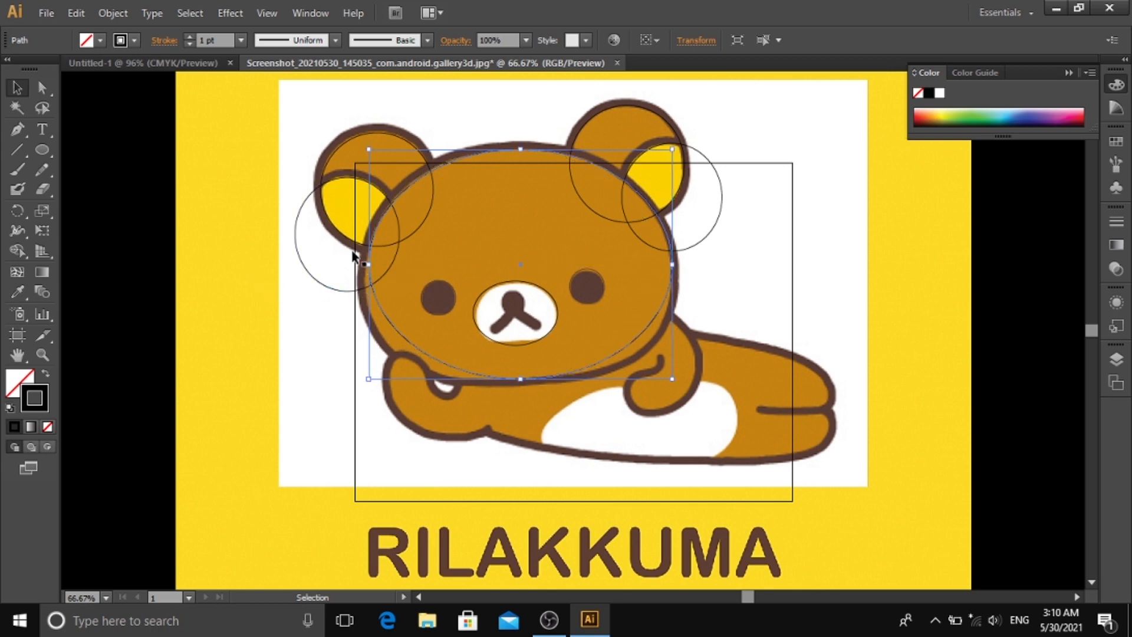
- Reshape the lower left curve of the head ellipse through its bottom and left anchor points so it follows the bear's cheek
{"action": "left_click", "coordinate": [46, 86]}
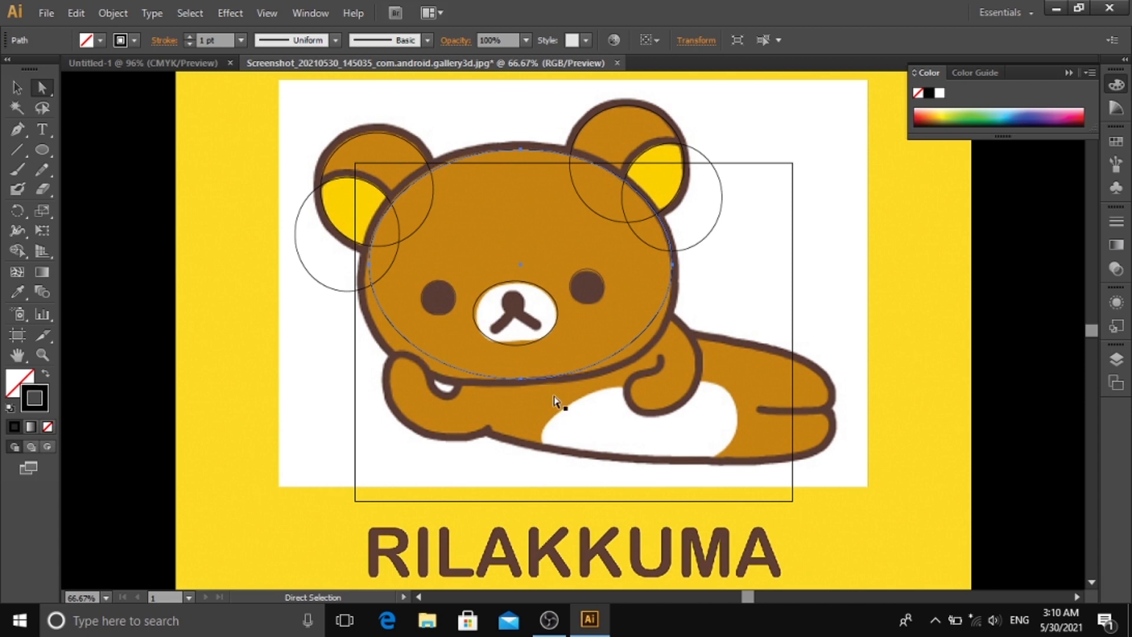
{"action": "left_click", "coordinate": [521, 379]}
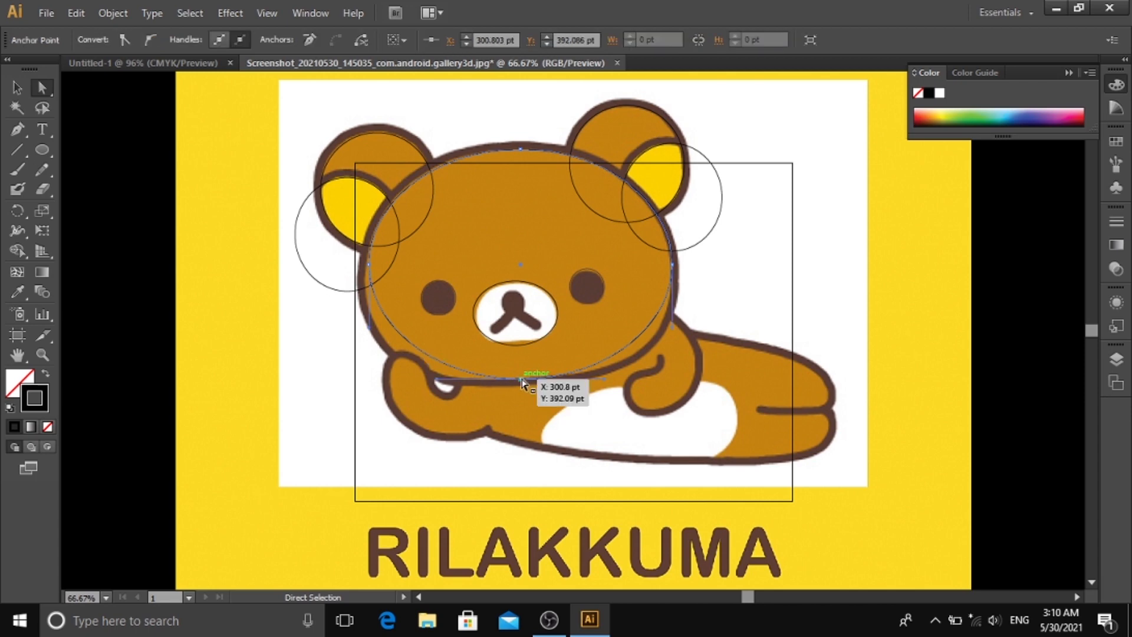
{"action": "left_click_drag", "start_coordinate": [436, 380], "coordinate": [375, 383]}
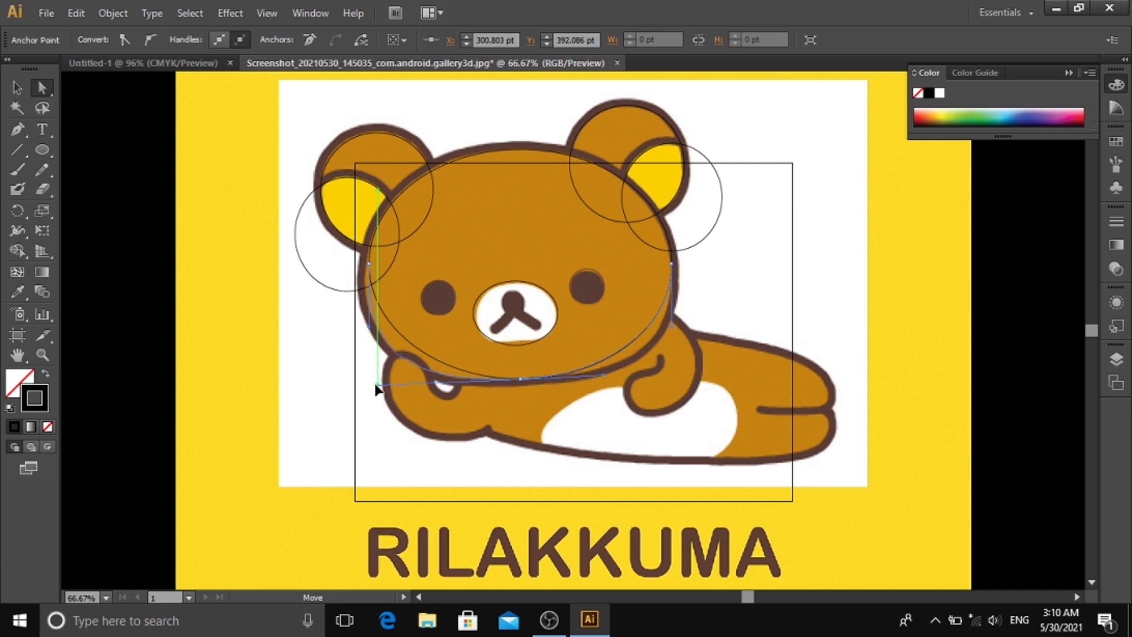
{"action": "left_click", "coordinate": [372, 270]}
{"action": "left_click_drag", "start_coordinate": [371, 271], "coordinate": [365, 270]}
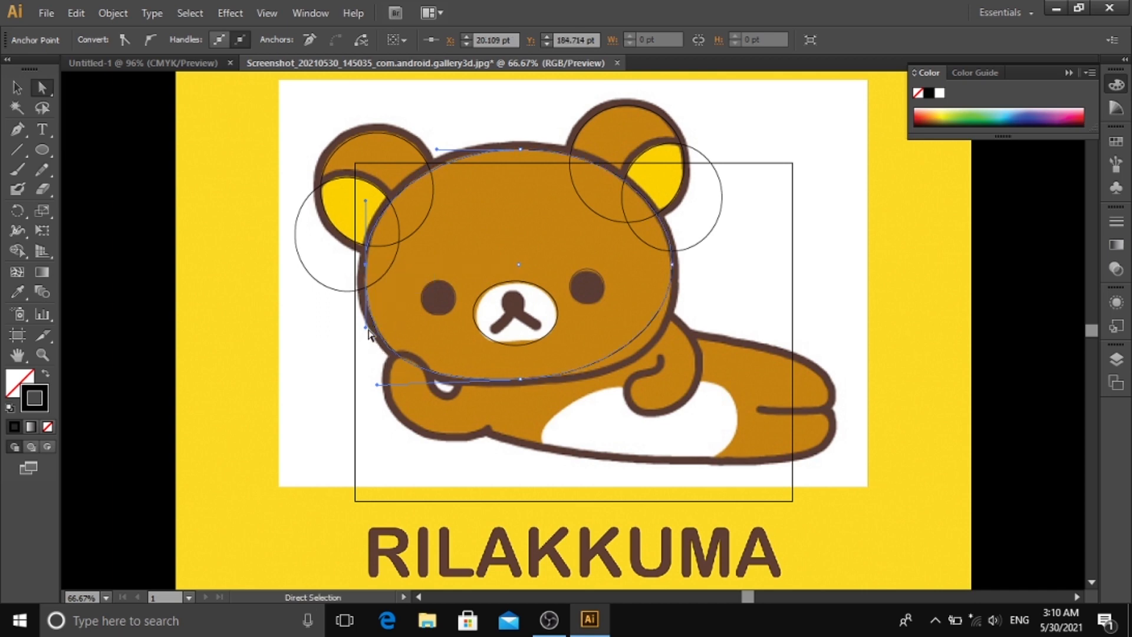
{"action": "mouse_move", "coordinate": [369, 328]}
{"action": "left_mouse_down"}
{"action": "mouse_move", "coordinate": [373, 348]}
{"action": "mouse_move", "coordinate": [384, 339]}
{"action": "left_mouse_up"}
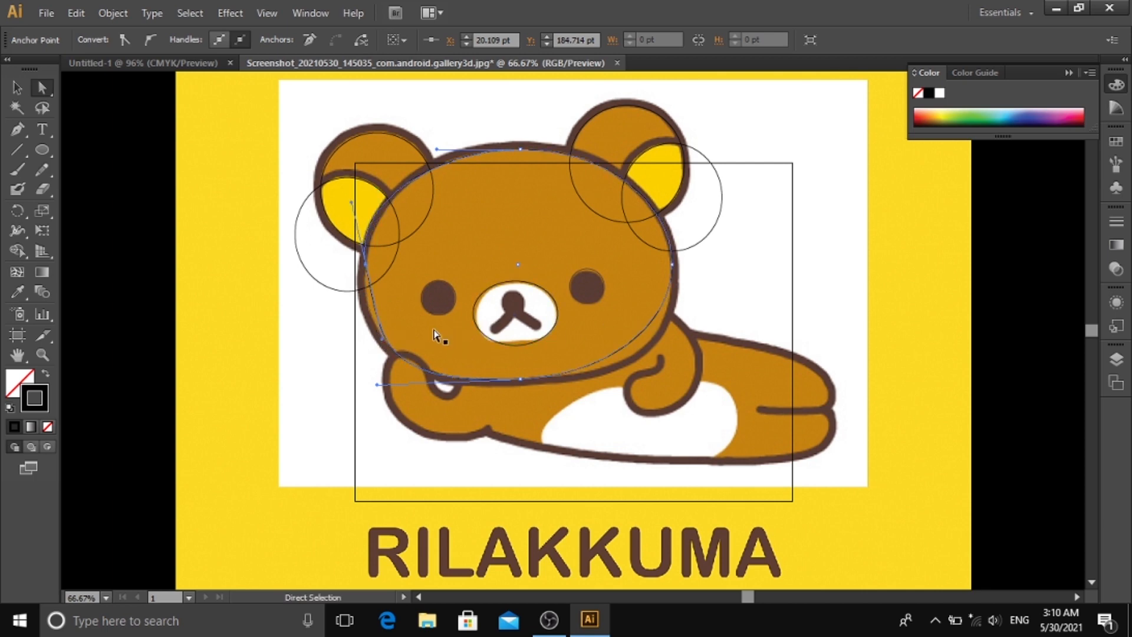
{"action": "key", "text": "ctrl+z"}
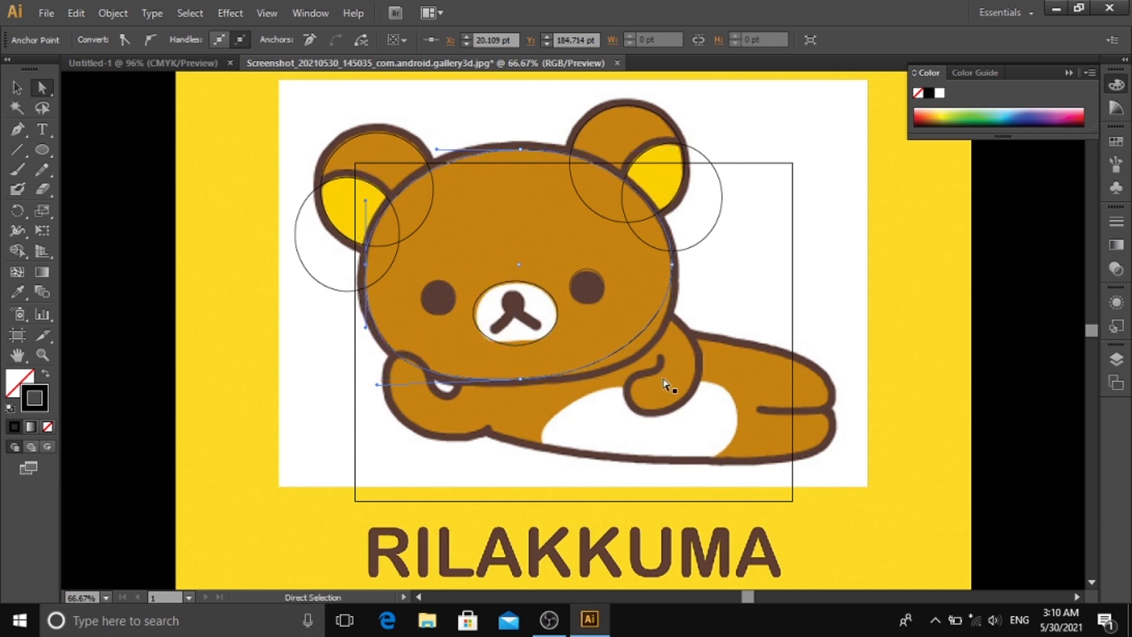
- Extend the lower handle of the head ellipse's right anchor point to follow the bear's lower right cheek, and deselect the ellipse
{"action": "left_click", "coordinate": [673, 265]}
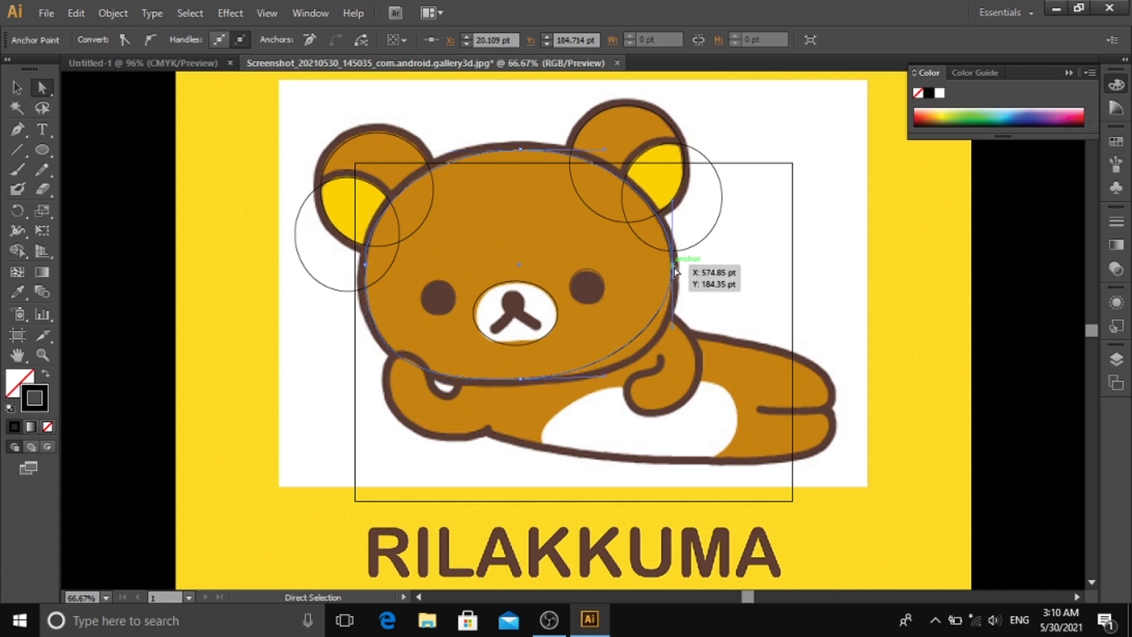
{"action": "left_click_drag", "start_coordinate": [672, 326], "coordinate": [673, 362]}
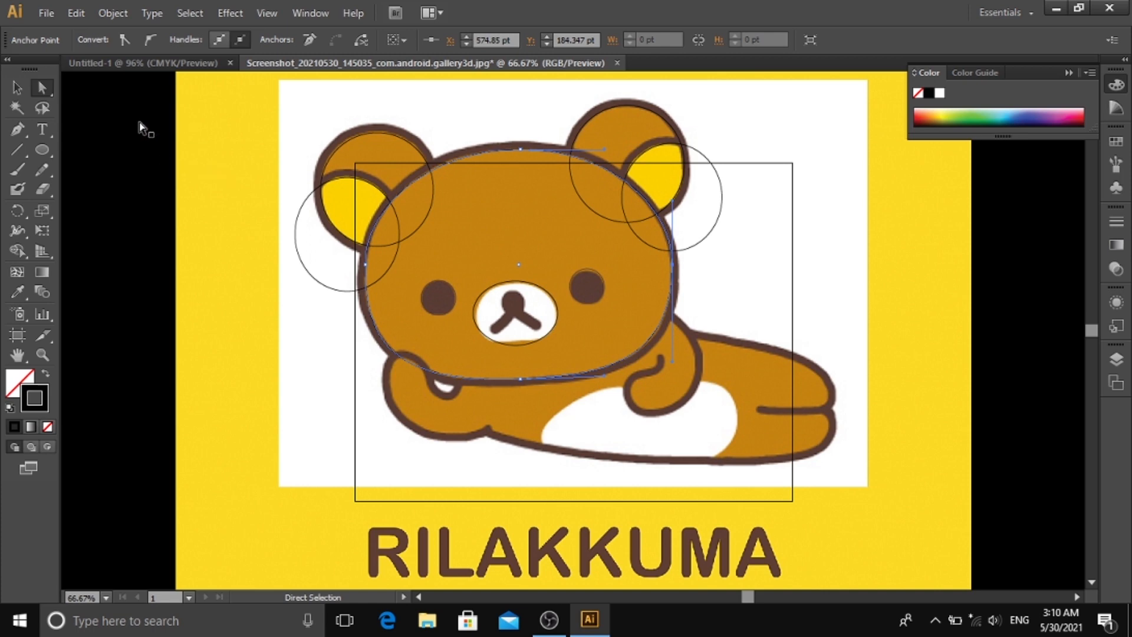
{"action": "left_click", "coordinate": [17, 88]}
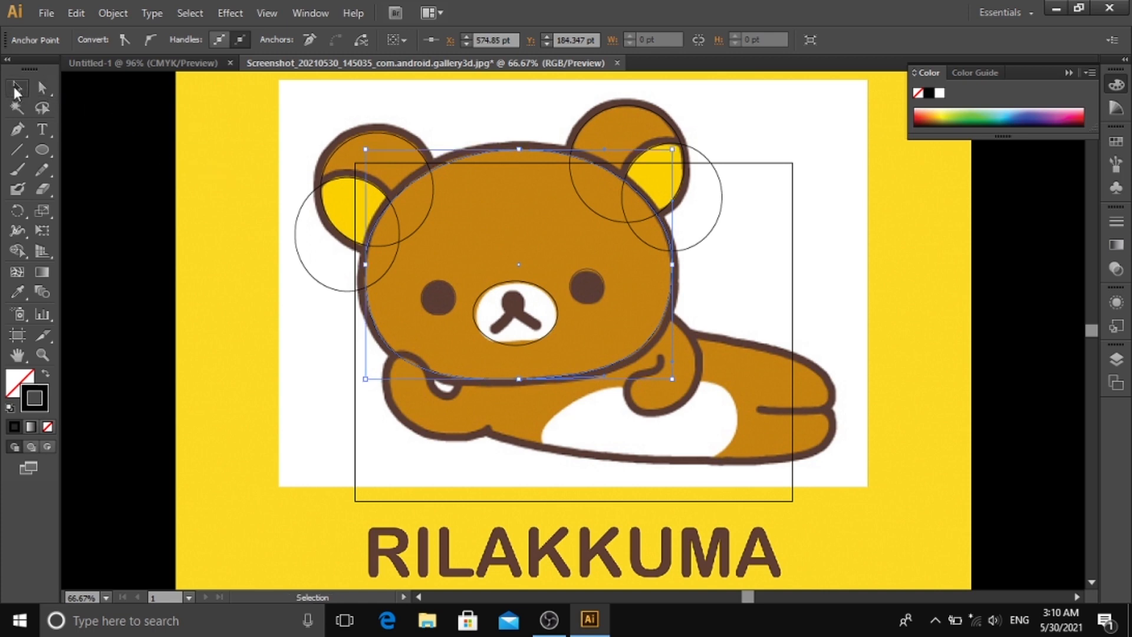
{"action": "left_click", "coordinate": [843, 214]}
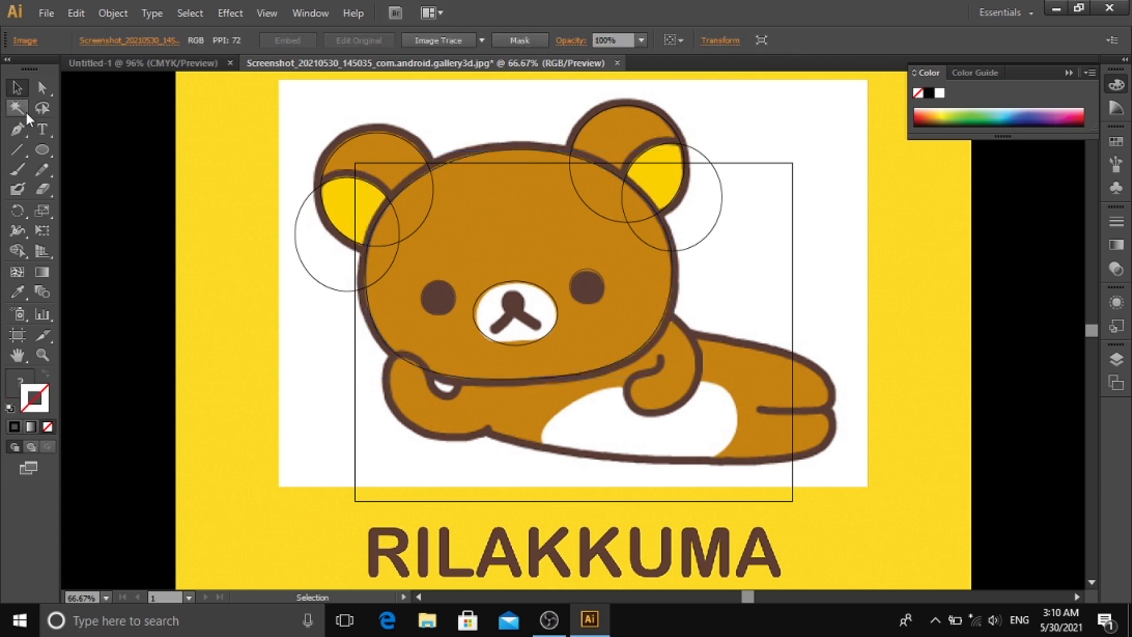
- Trace the left stroke of the bear's mouth with the Pen tool, rounding its lower end
{"action": "left_click", "coordinate": [42, 88]}
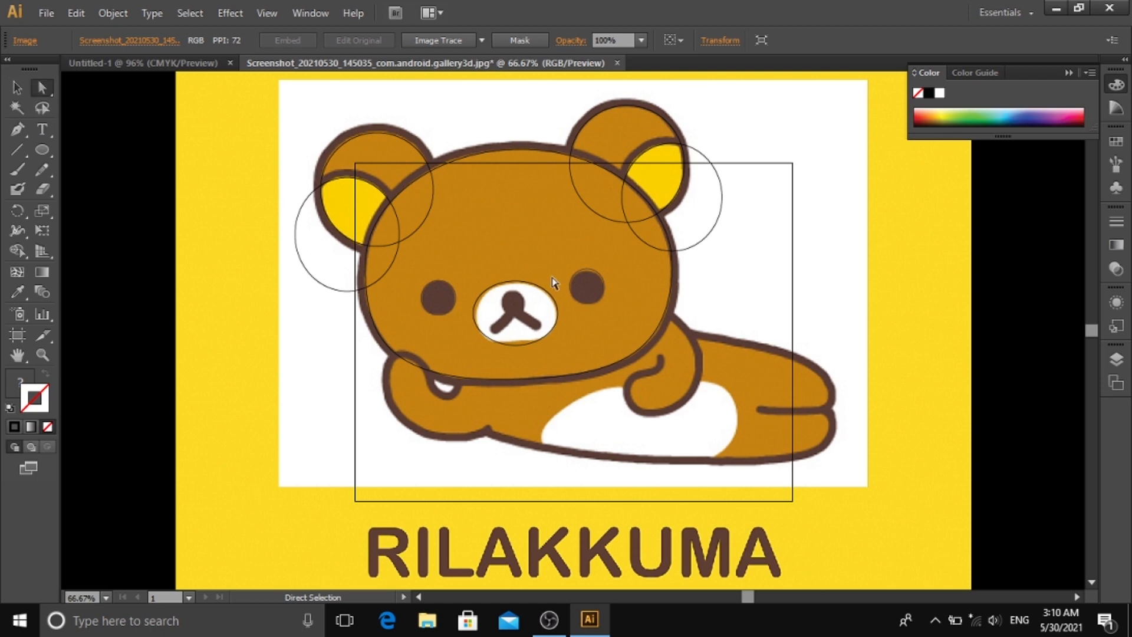
{"action": "left_click", "coordinate": [18, 128]}
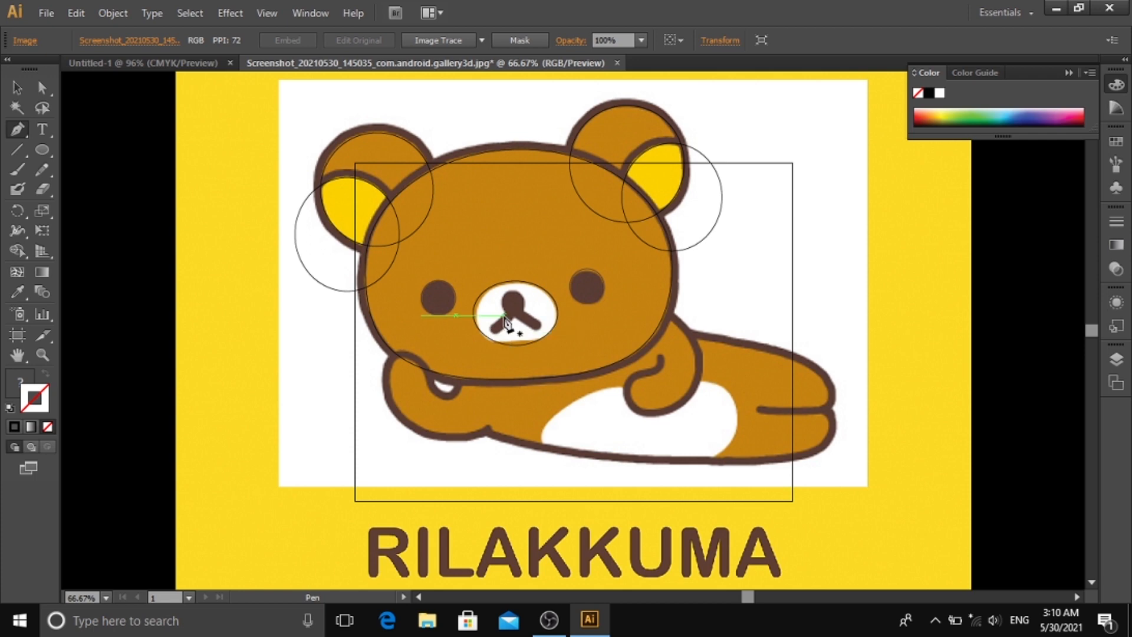
{"action": "left_click", "coordinate": [506, 313]}
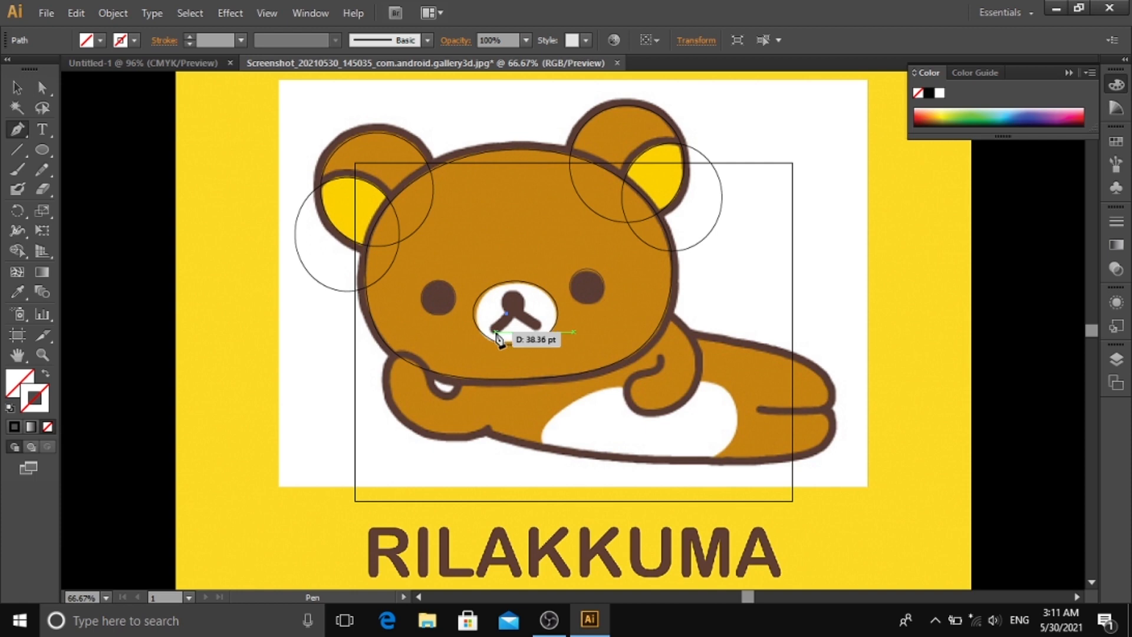
{"action": "left_click", "coordinate": [496, 333]}
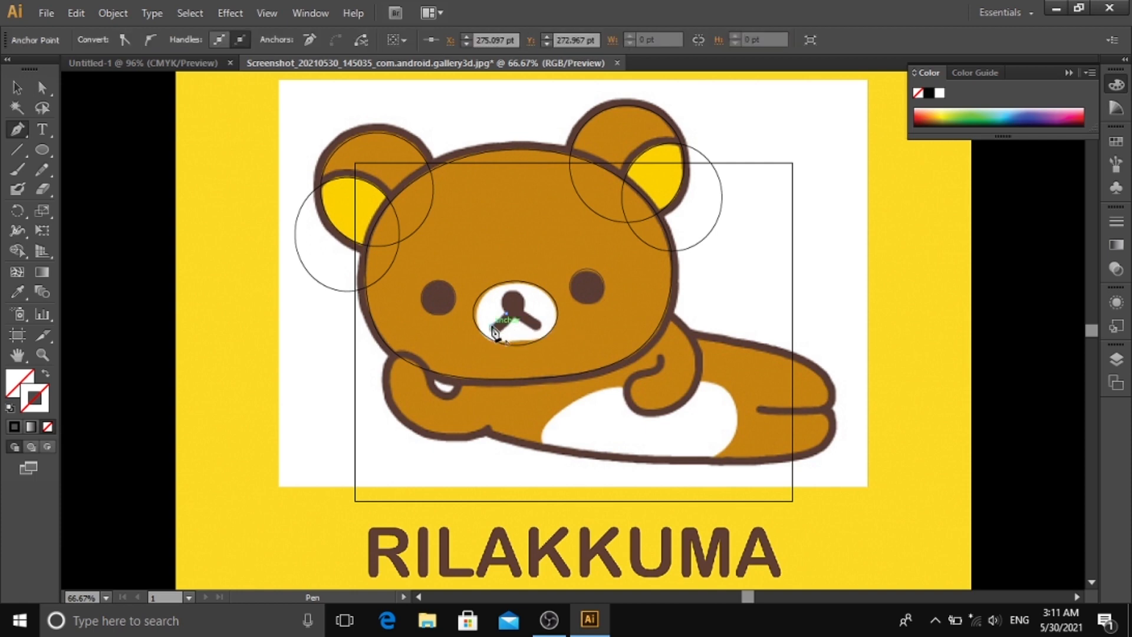
{"action": "left_click_drag", "start_coordinate": [498, 333], "coordinate": [511, 333]}
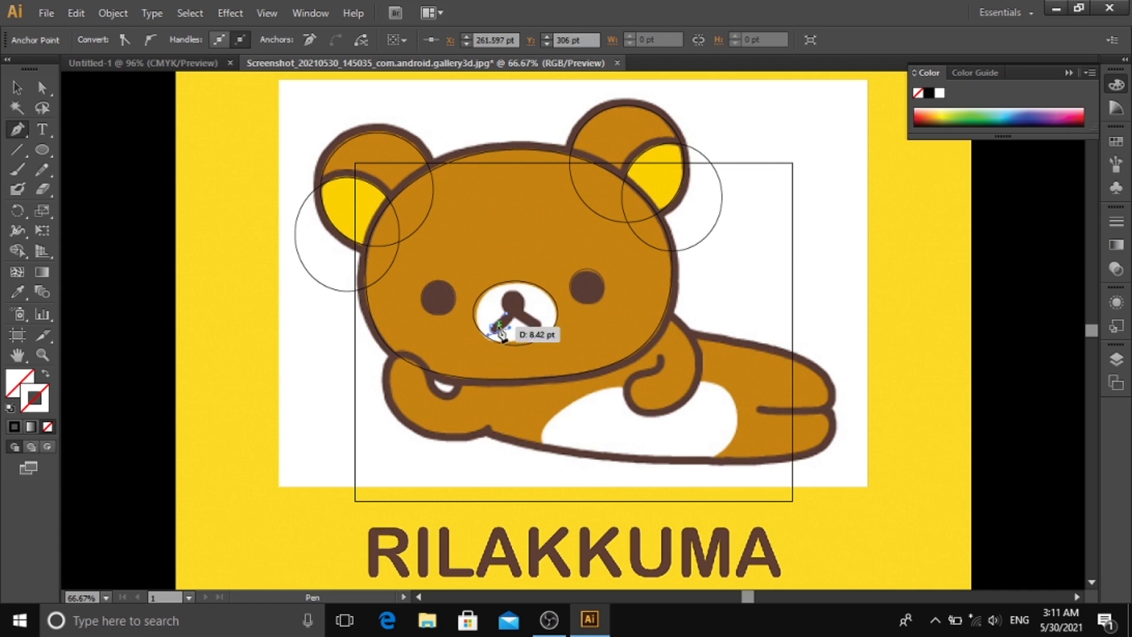
{"action": "left_click", "coordinate": [501, 338]}
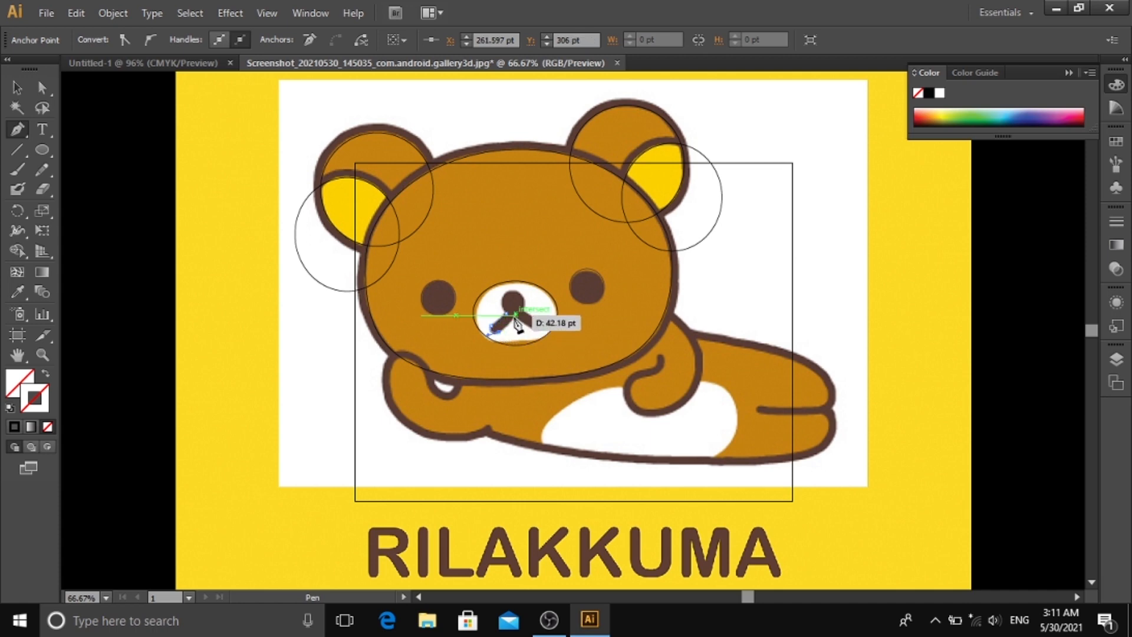
- Continue the mouth path around the right stroke of the bear's mouth, curving around its lower end
{"action": "left_click", "coordinate": [516, 313]}
{"action": "left_click", "coordinate": [534, 331]}
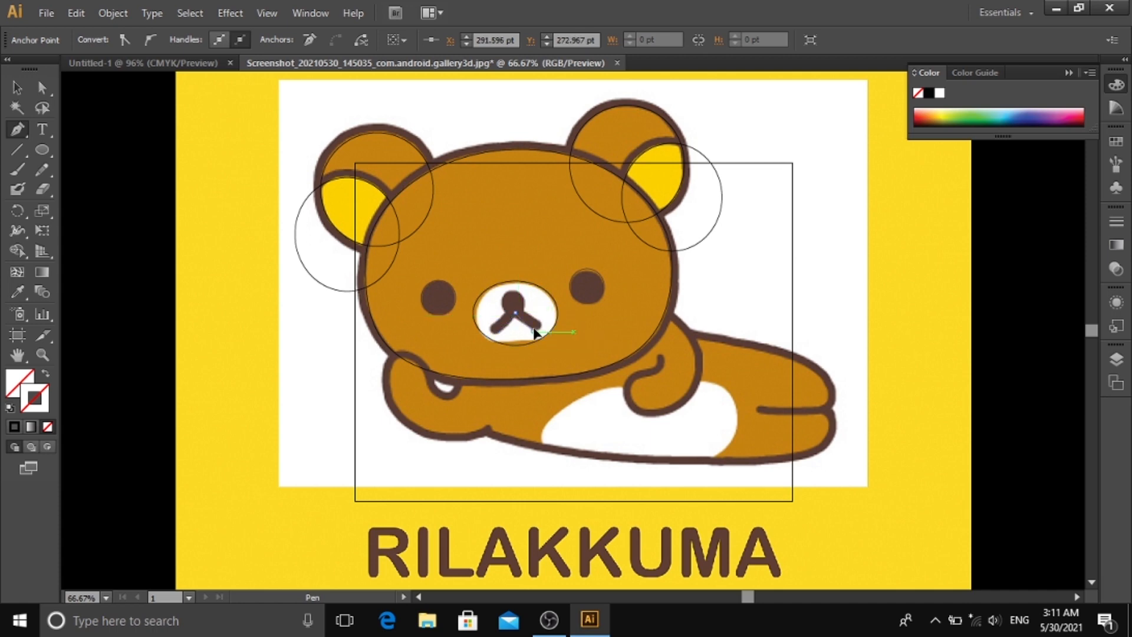
{"action": "mouse_move", "coordinate": [544, 328]}
{"action": "left_mouse_down"}
{"action": "mouse_move", "coordinate": [525, 324]}
{"action": "mouse_move", "coordinate": [541, 310]}
{"action": "left_mouse_up"}
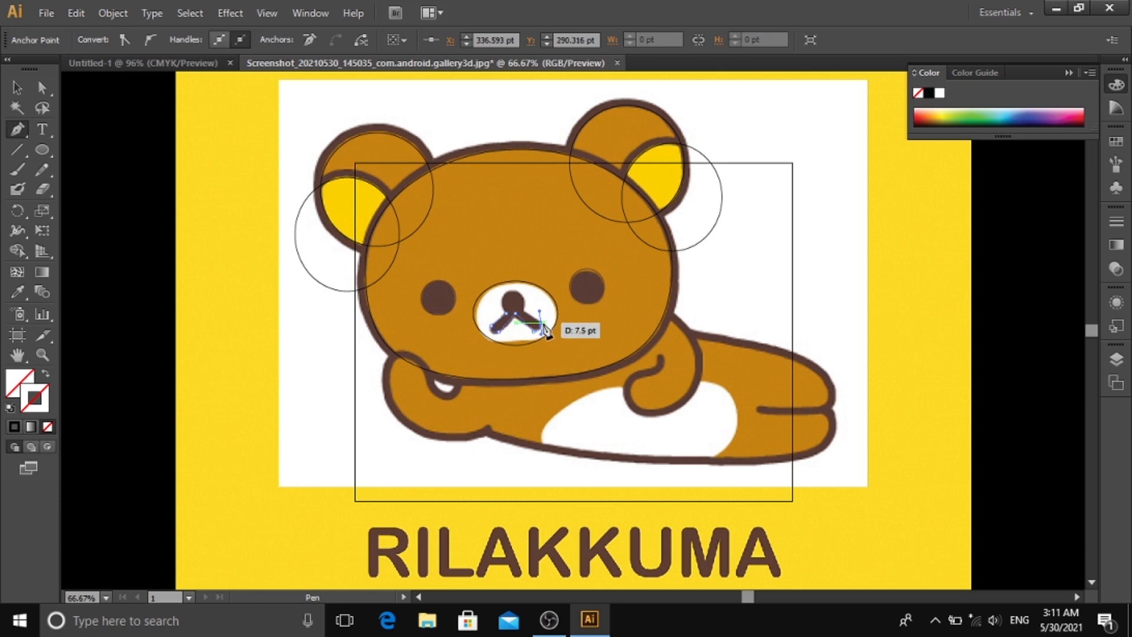
{"action": "left_click", "coordinate": [541, 323]}
{"action": "left_click_drag", "start_coordinate": [528, 319], "coordinate": [549, 311]}
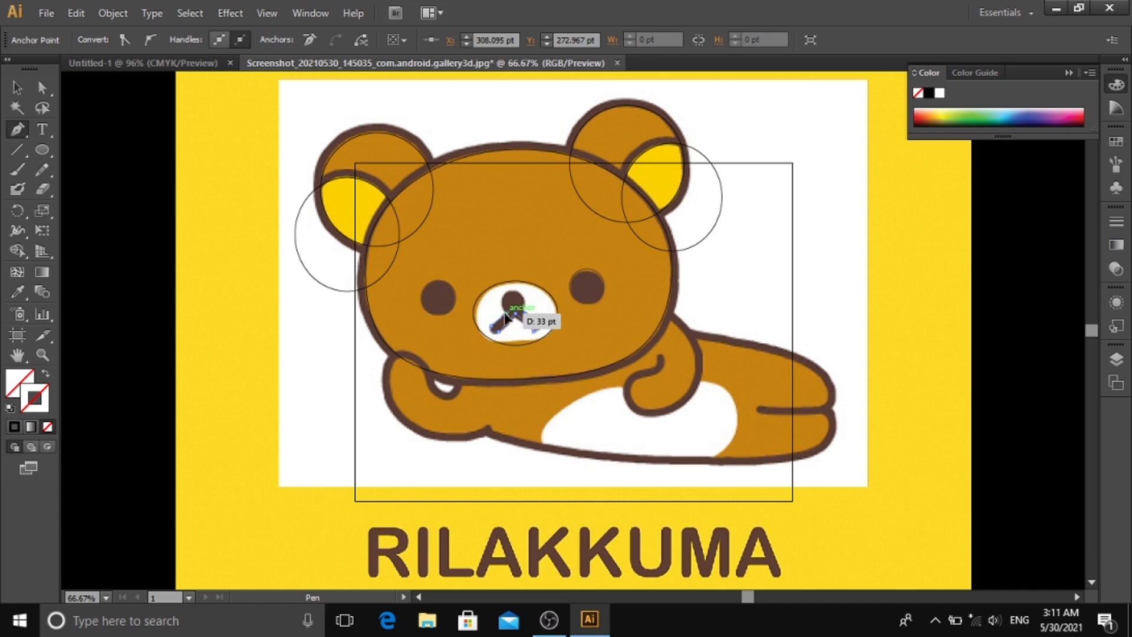
- Finish the mouth path with a point at the base of the nose, closing it at its starting point, and deselect it
{"action": "left_click", "coordinate": [505, 318]}
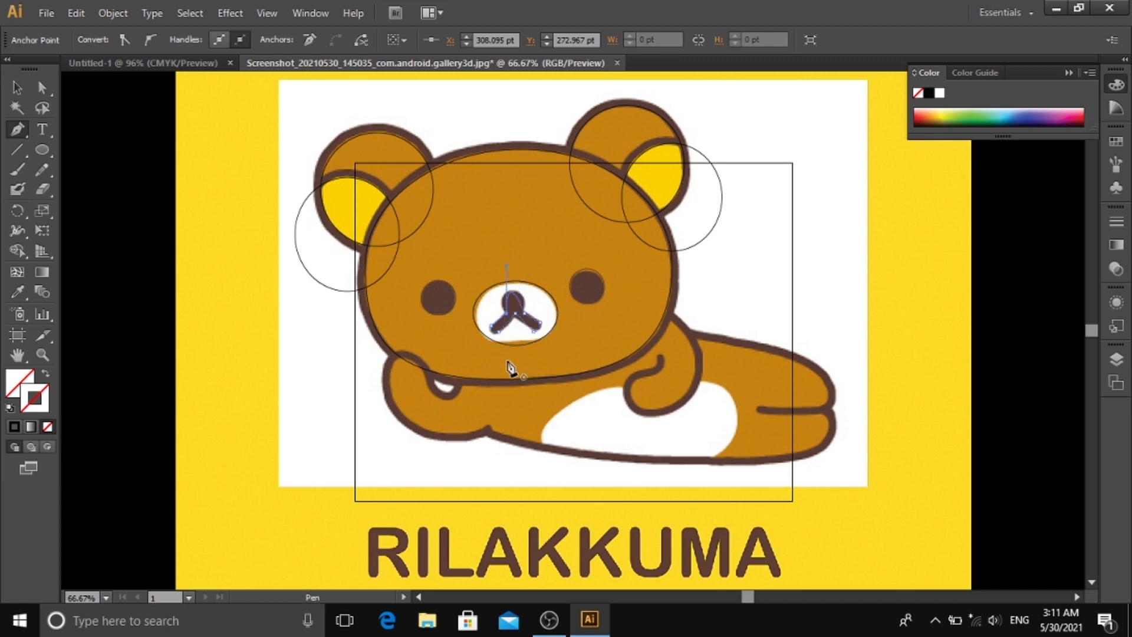
{"action": "key", "text": "ctrl+z"}
{"action": "left_click", "coordinate": [509, 320]}
{"action": "key", "text": "ctrl"}
{"action": "key", "text": "ctrl+z"}
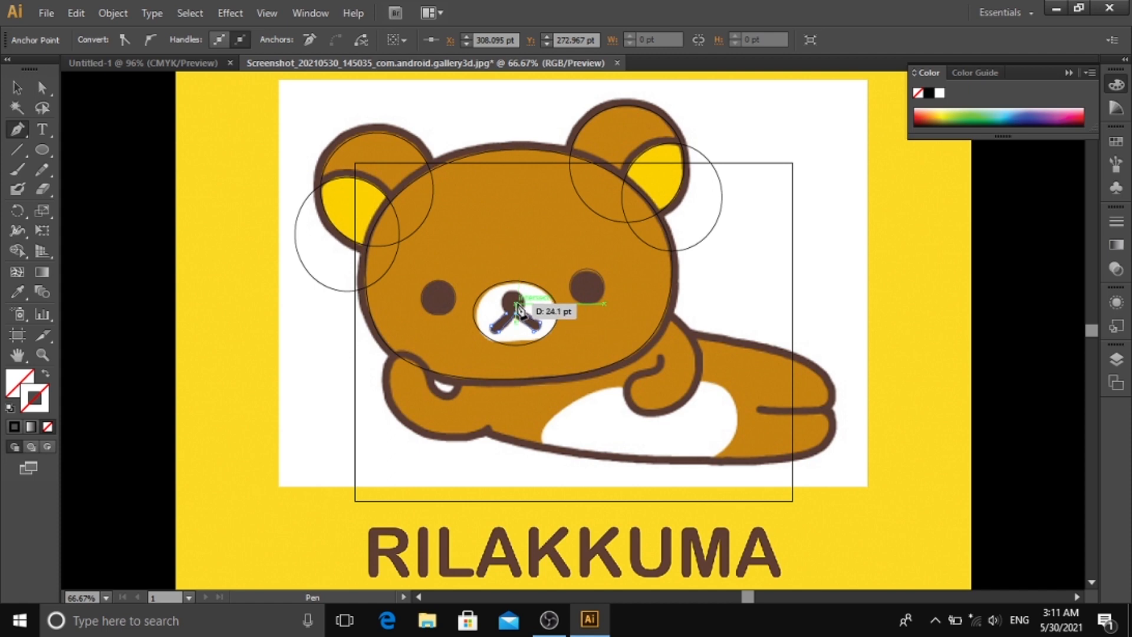
{"action": "left_click", "coordinate": [515, 304]}
{"action": "left_click_drag", "start_coordinate": [523, 335], "coordinate": [514, 315]}
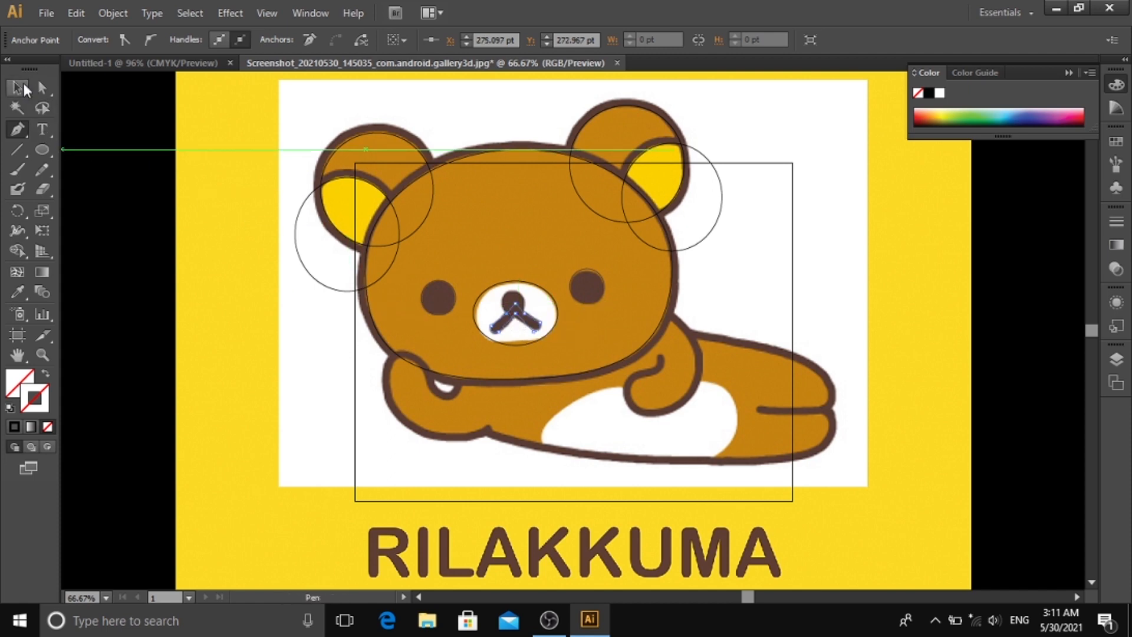
{"action": "left_click", "coordinate": [24, 89]}
{"action": "left_click", "coordinate": [112, 203]}
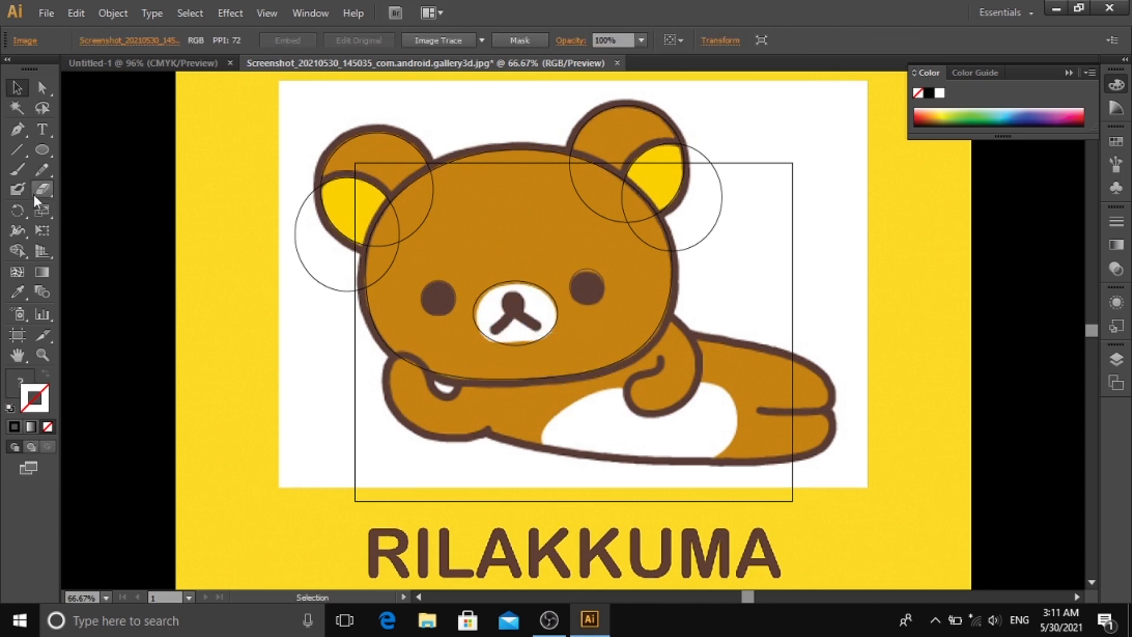
- Draw a small ellipse over the bear's nose, adjust it to fit, and deselect it
{"action": "left_click", "coordinate": [44, 154]}
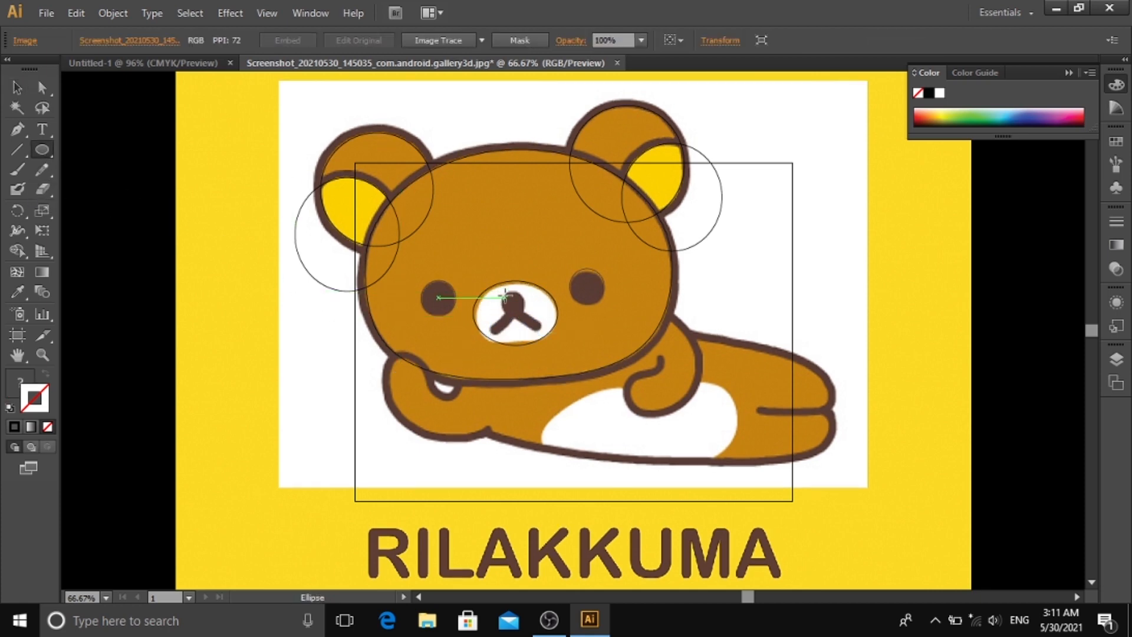
{"action": "left_click_drag", "start_coordinate": [503, 293], "coordinate": [524, 313]}
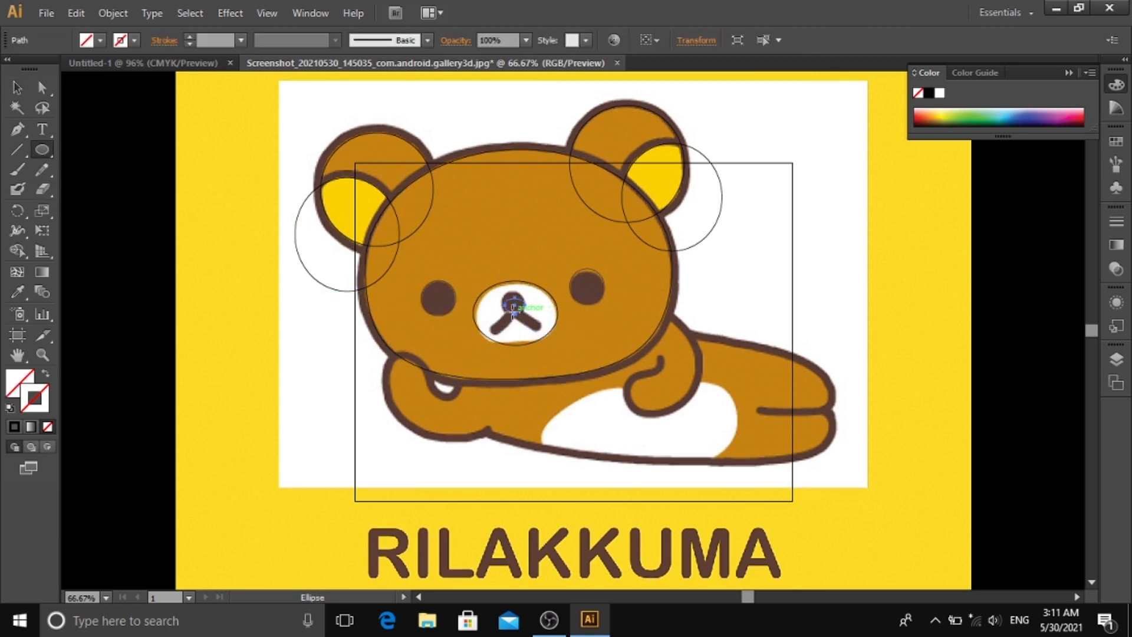
{"action": "left_click", "coordinate": [18, 88]}
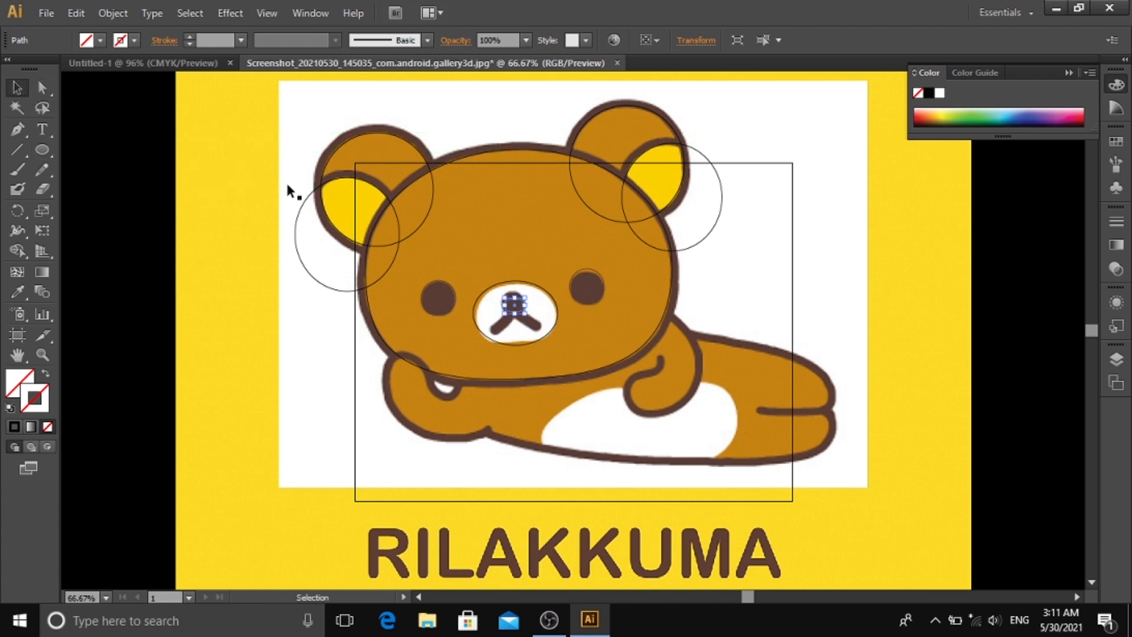
{"action": "left_click_drag", "start_coordinate": [523, 306], "coordinate": [506, 303]}
{"action": "left_click", "coordinate": [764, 268]}
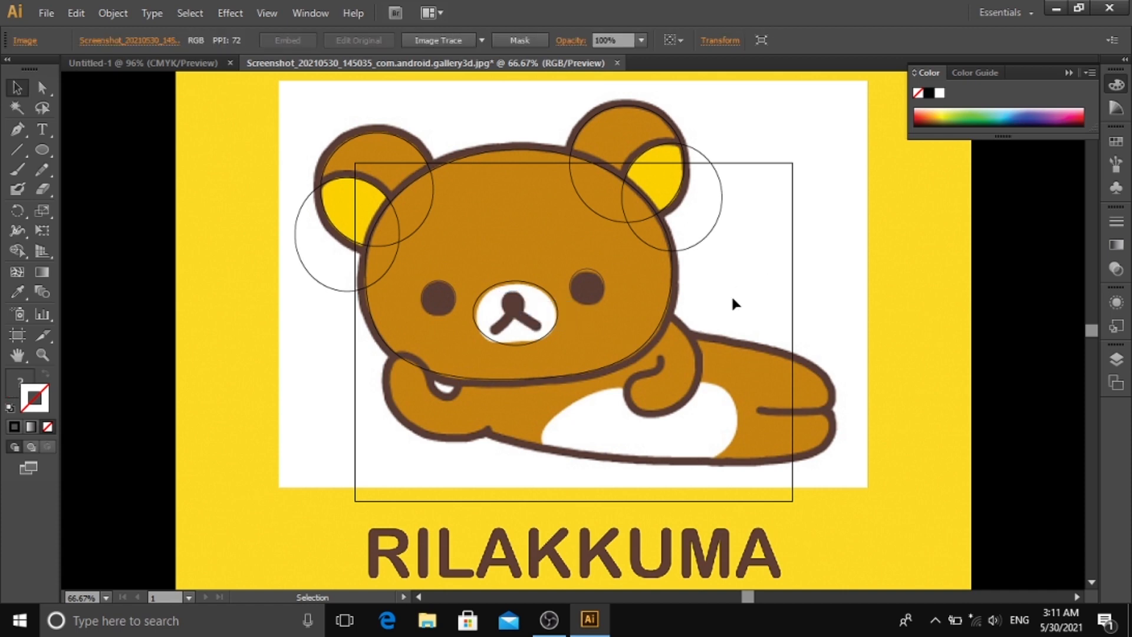
- Start a Pen path for the body beneath the bear's chin, at the right edge of the small white gap beside the propping arm
{"action": "left_click", "coordinate": [17, 128]}
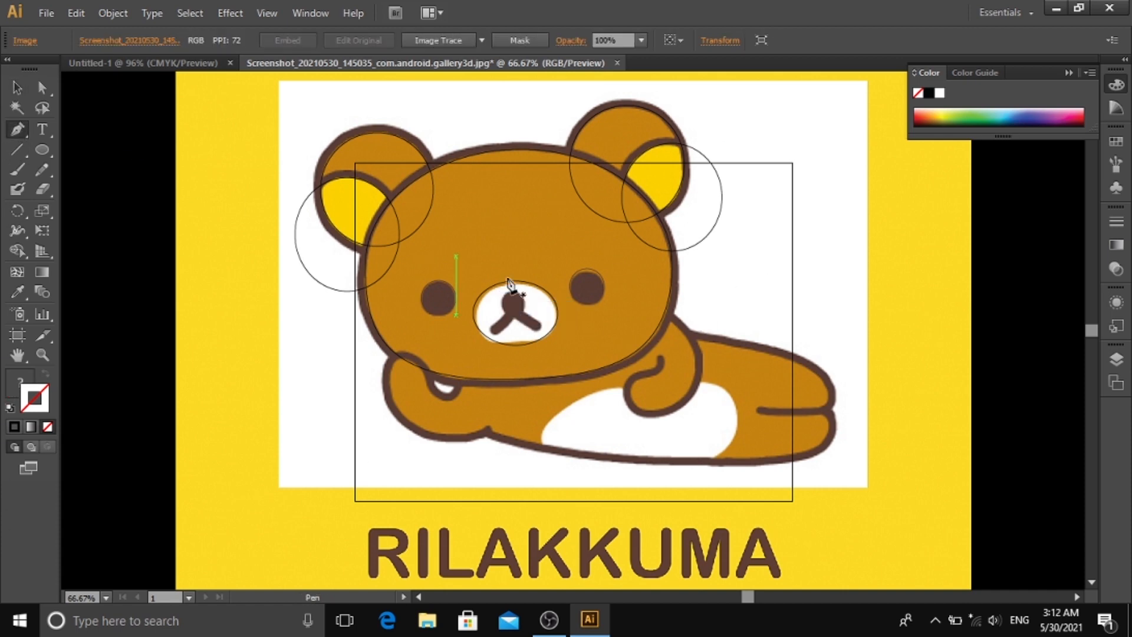
{"action": "key", "text": "ctrl+plus"}
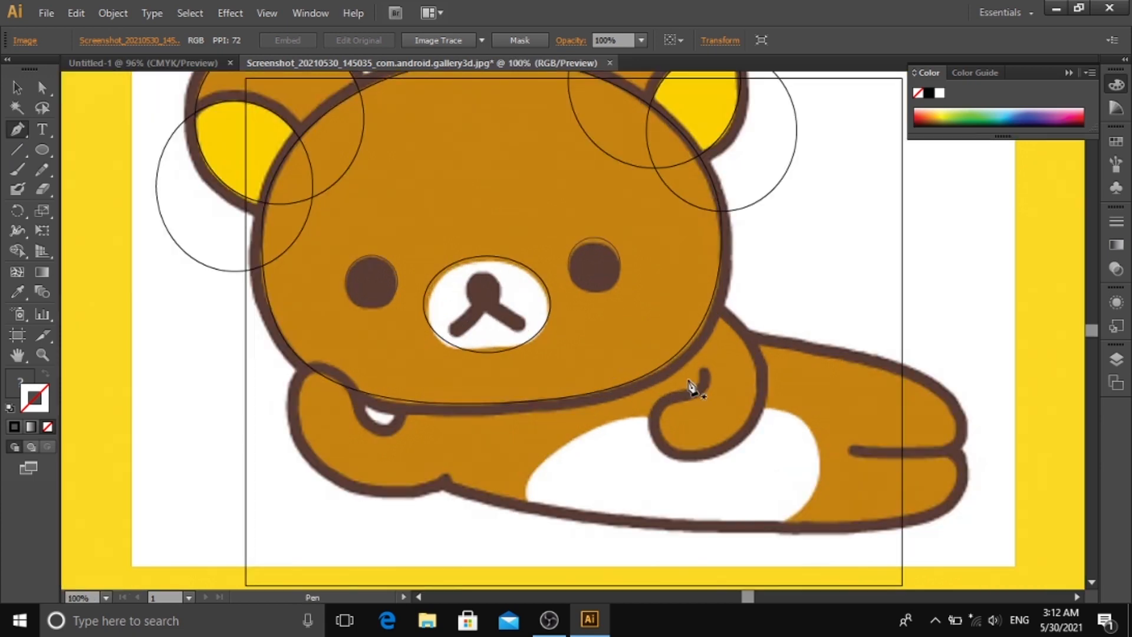
{"action": "left_click_drag", "start_coordinate": [861, 412], "coordinate": [699, 301]}
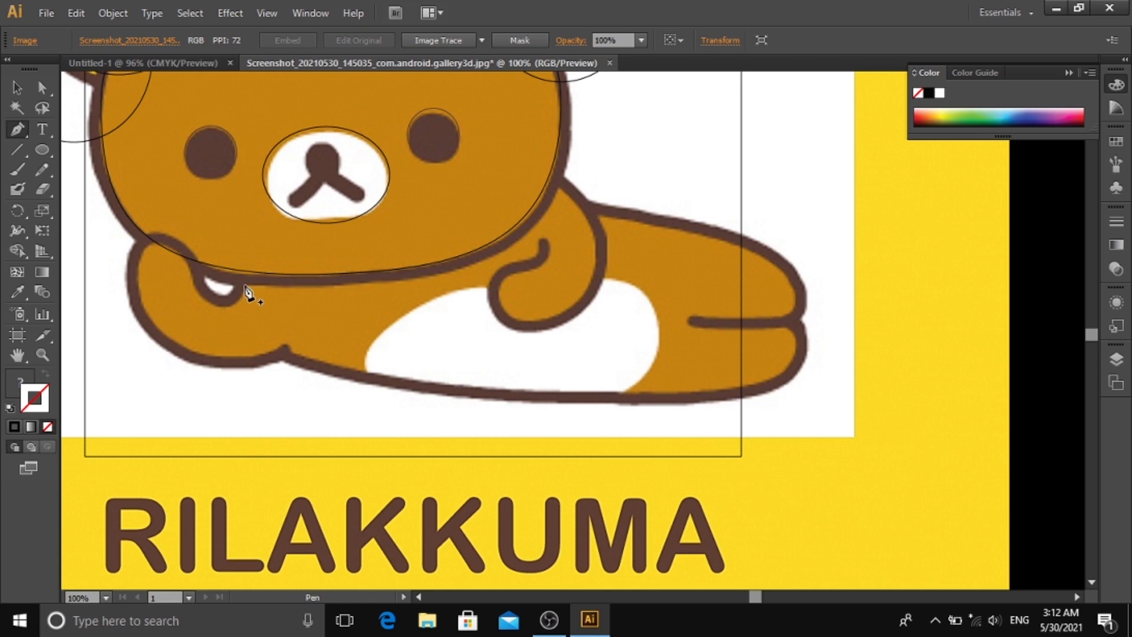
{"action": "left_click_drag", "start_coordinate": [247, 292], "coordinate": [176, 267]}
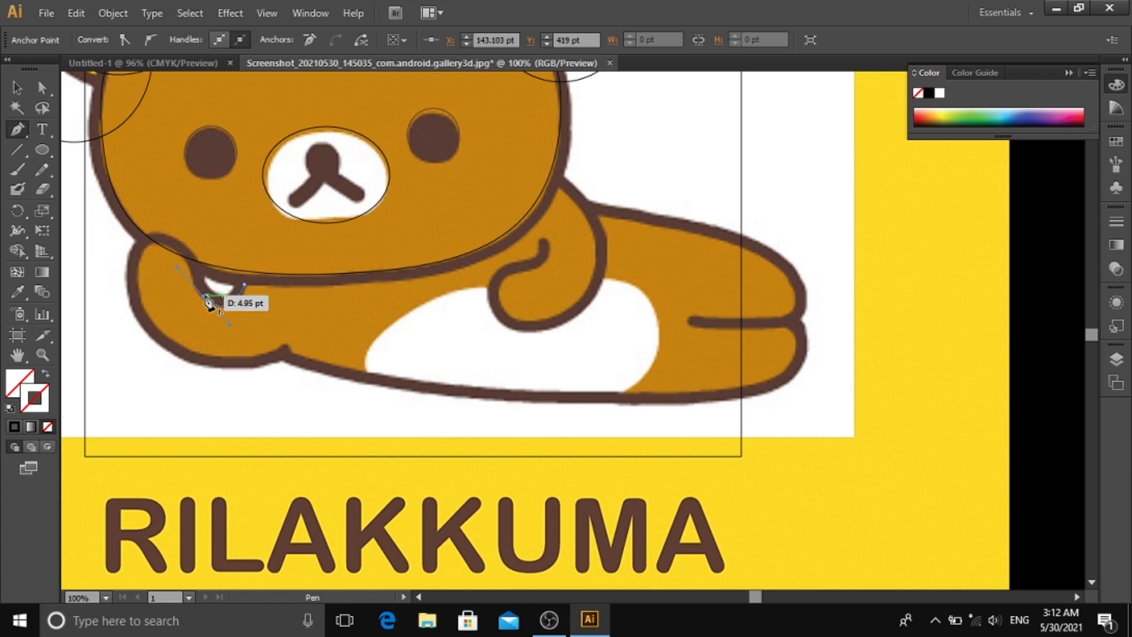
{"action": "left_click", "coordinate": [203, 295]}
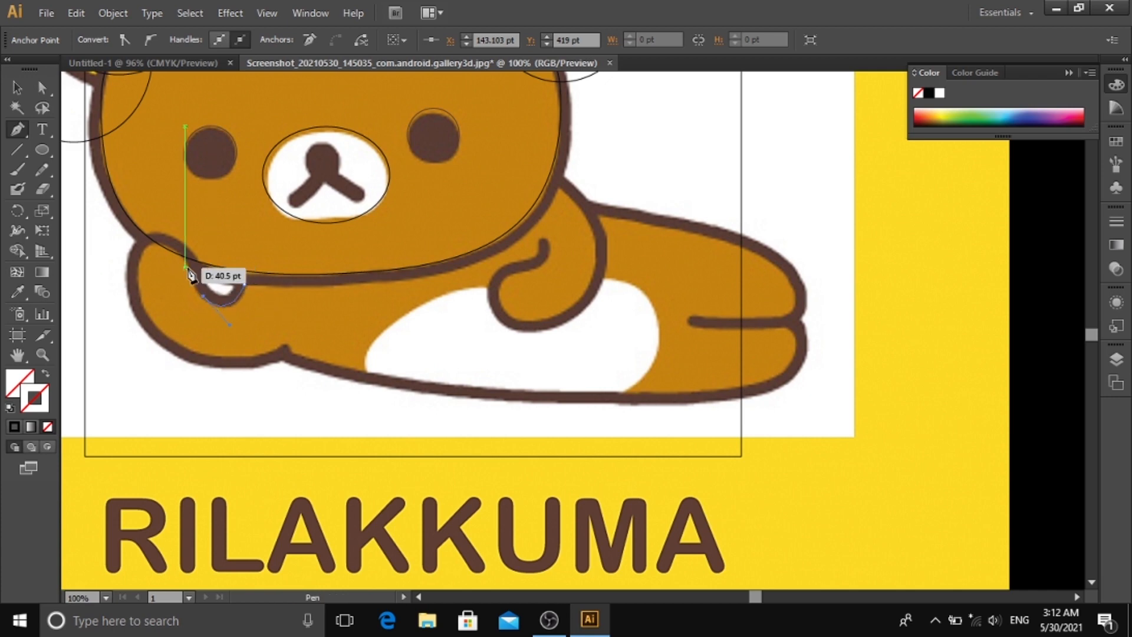
{"action": "left_click_drag", "start_coordinate": [185, 267], "coordinate": [181, 244]}
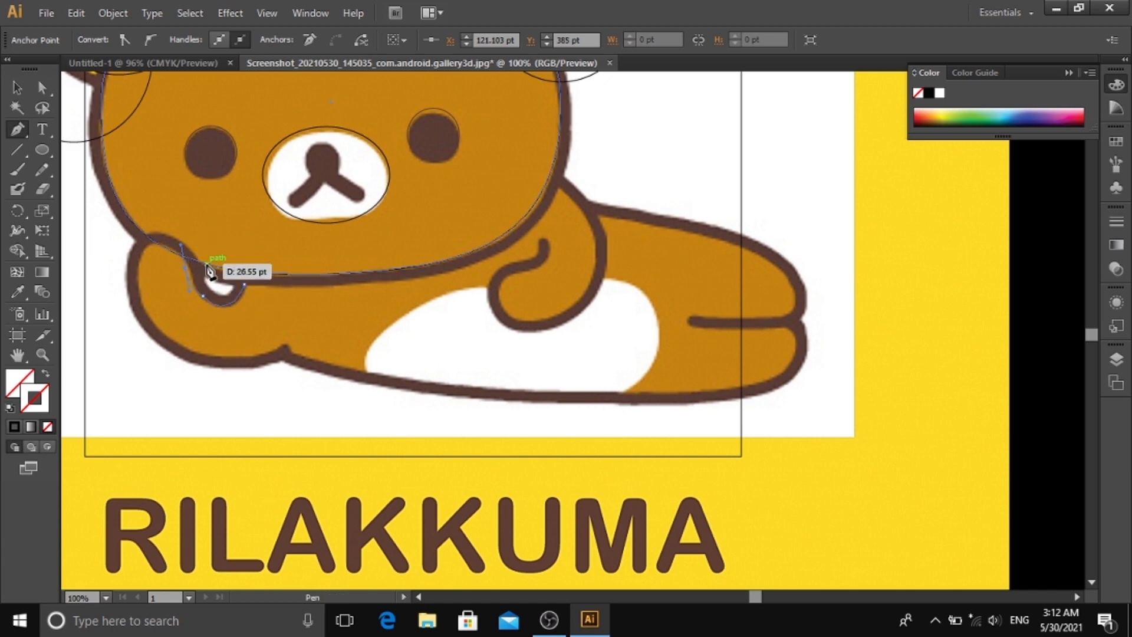
{"action": "key", "text": "ctrl+z"}
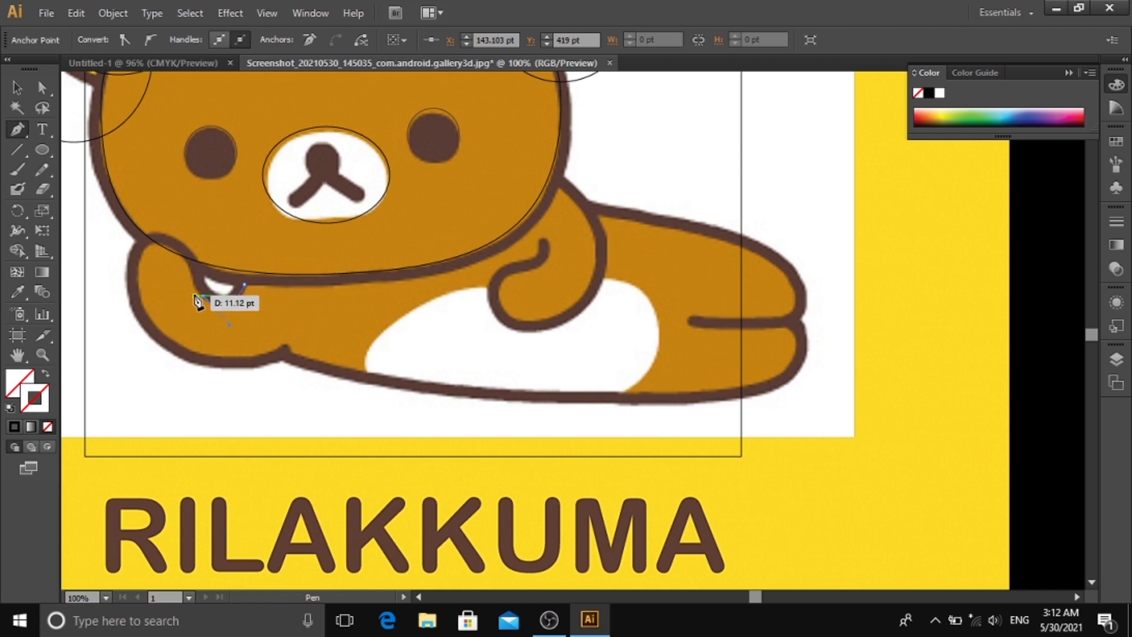
{"action": "left_click_drag", "start_coordinate": [231, 307], "coordinate": [261, 308]}
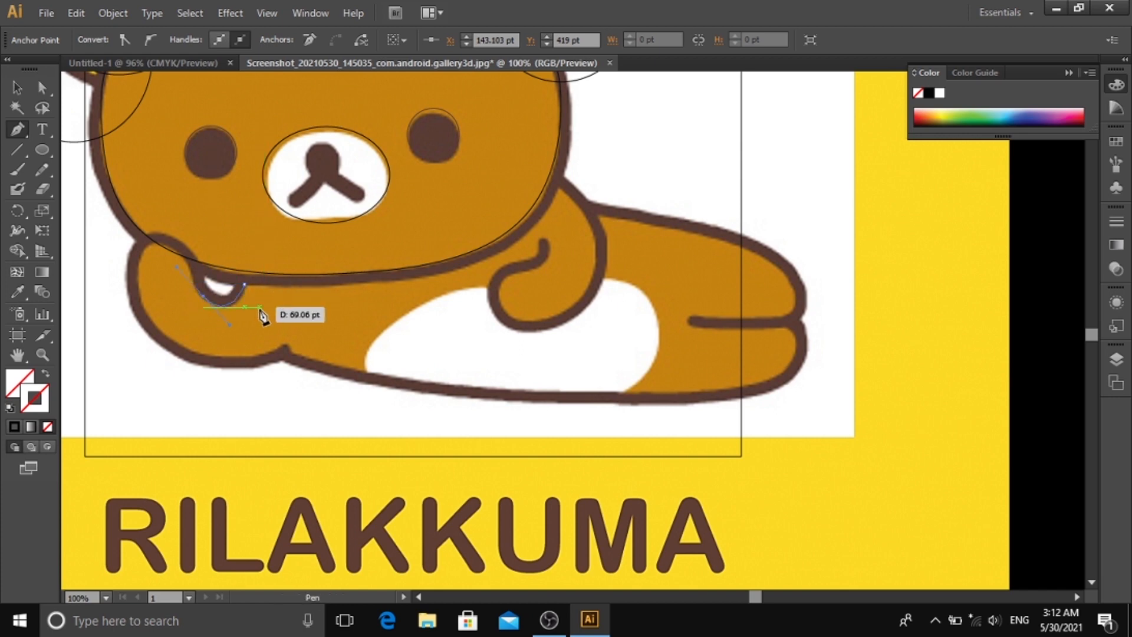
{"action": "key", "text": "ctrl+z"}
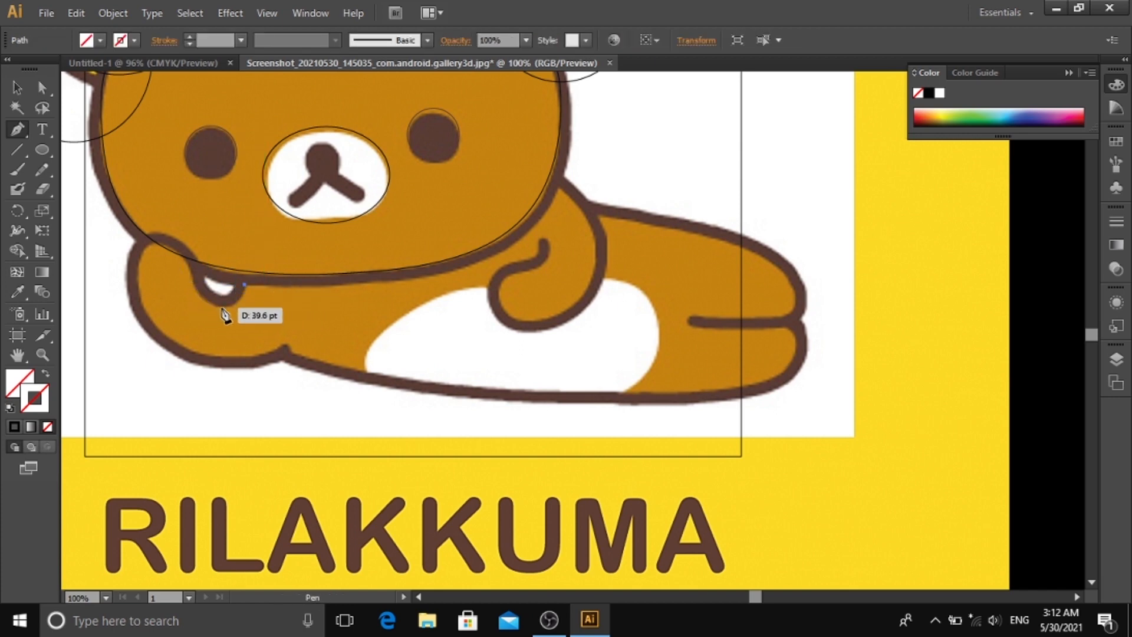
- Trace the underside of the small white gap with the Pen tool and continue the path up the inner edge of the propping arm
{"action": "left_click", "coordinate": [229, 304]}
{"action": "left_click_drag", "start_coordinate": [223, 309], "coordinate": [200, 302]}
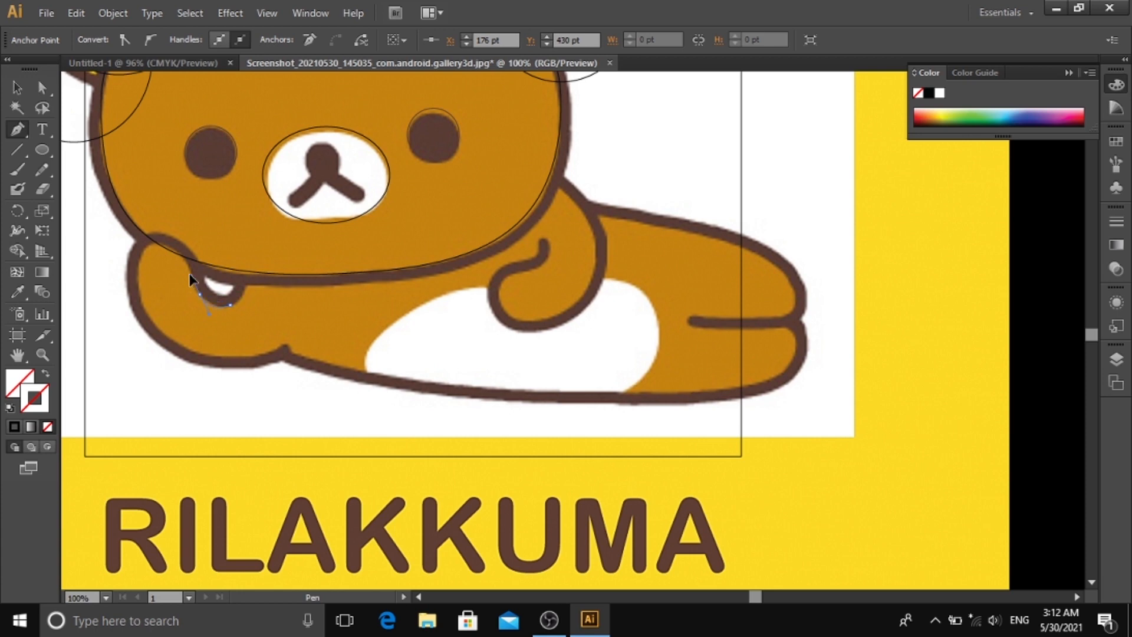
{"action": "left_click_drag", "start_coordinate": [186, 280], "coordinate": [143, 294]}
{"action": "mouse_move", "coordinate": [132, 339]}
{"action": "left_mouse_down"}
{"action": "mouse_move", "coordinate": [120, 322]}
{"action": "mouse_move", "coordinate": [125, 335]}
{"action": "left_mouse_up"}
{"action": "left_click_drag", "start_coordinate": [141, 282], "coordinate": [171, 232]}
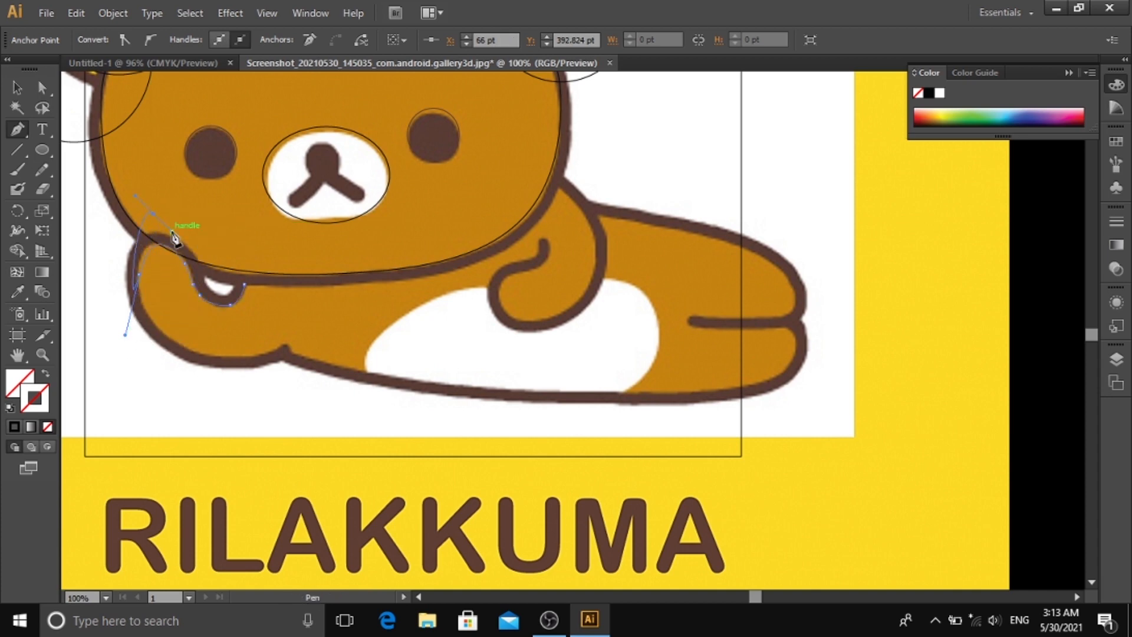
{"action": "key", "text": "ctrl+z"}
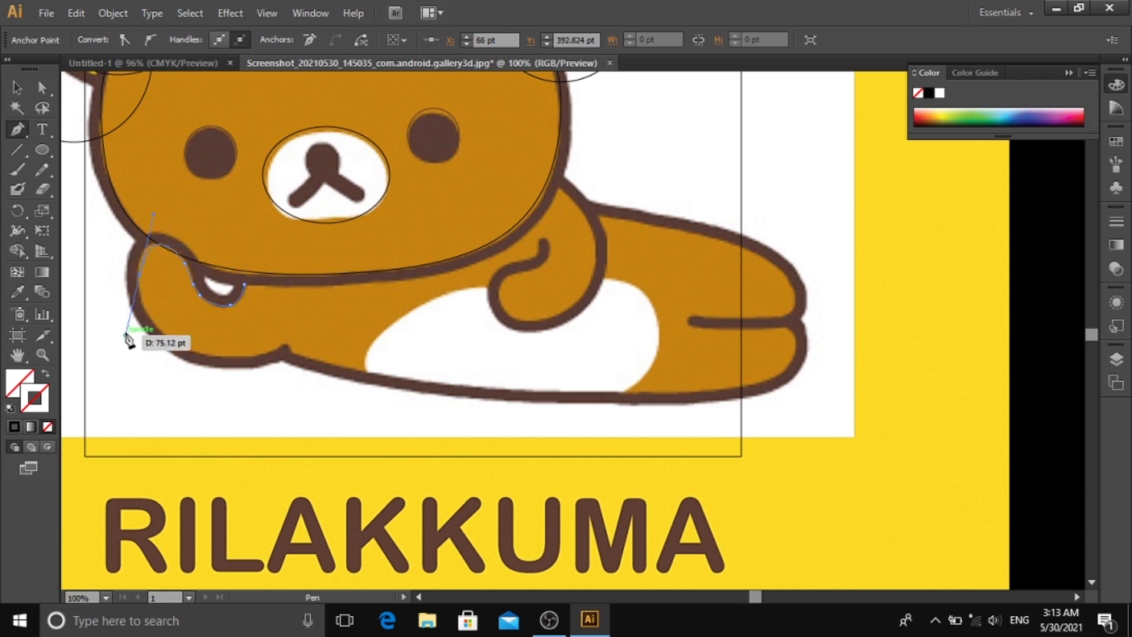
{"action": "left_click_drag", "start_coordinate": [128, 341], "coordinate": [147, 352]}
{"action": "key", "text": "ctrl+z"}
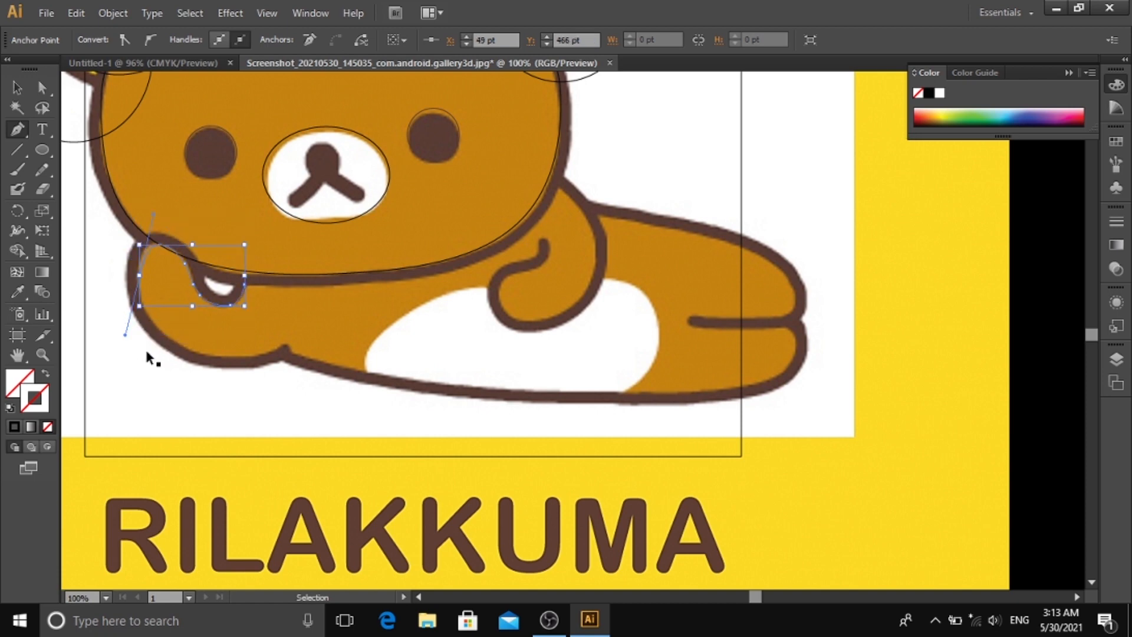
{"action": "key", "text": "ctrl+z"}
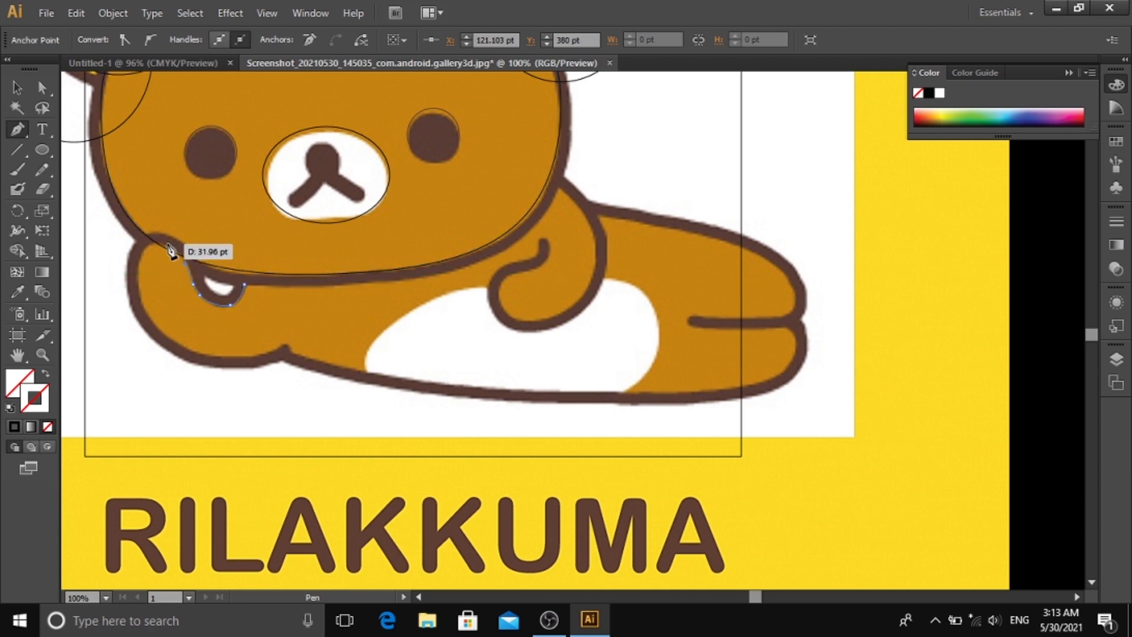
- Continue the path over the top of the propping arm and down its outer side, with a corner point at the top
{"action": "left_click", "coordinate": [169, 248]}
{"action": "key", "text": "ctrl"}
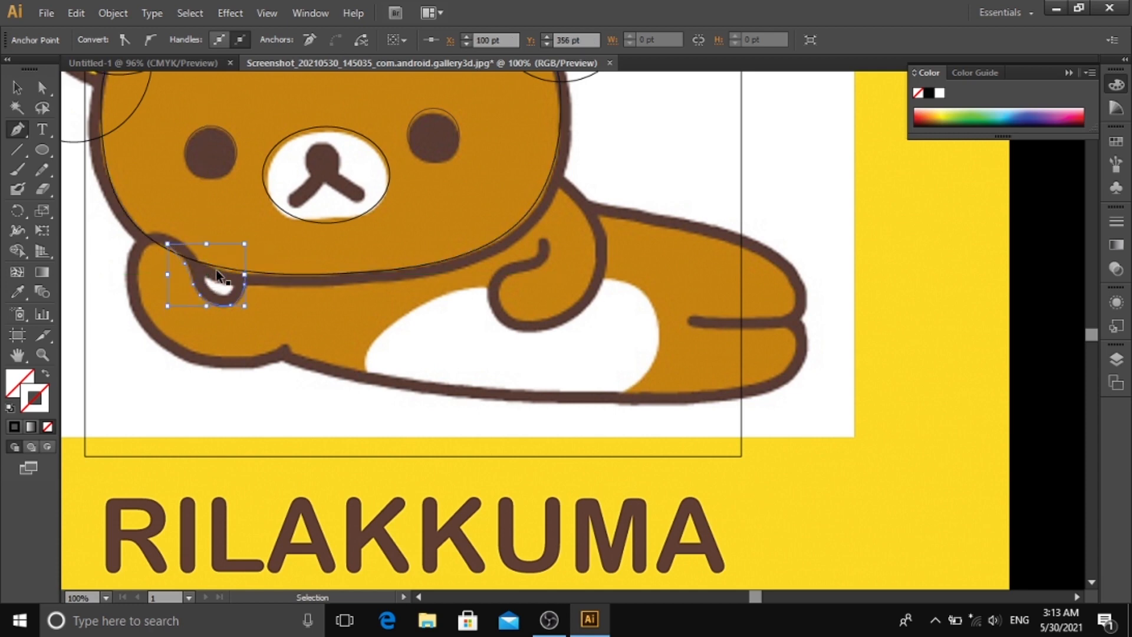
{"action": "left_click_drag", "start_coordinate": [184, 263], "coordinate": [142, 252]}
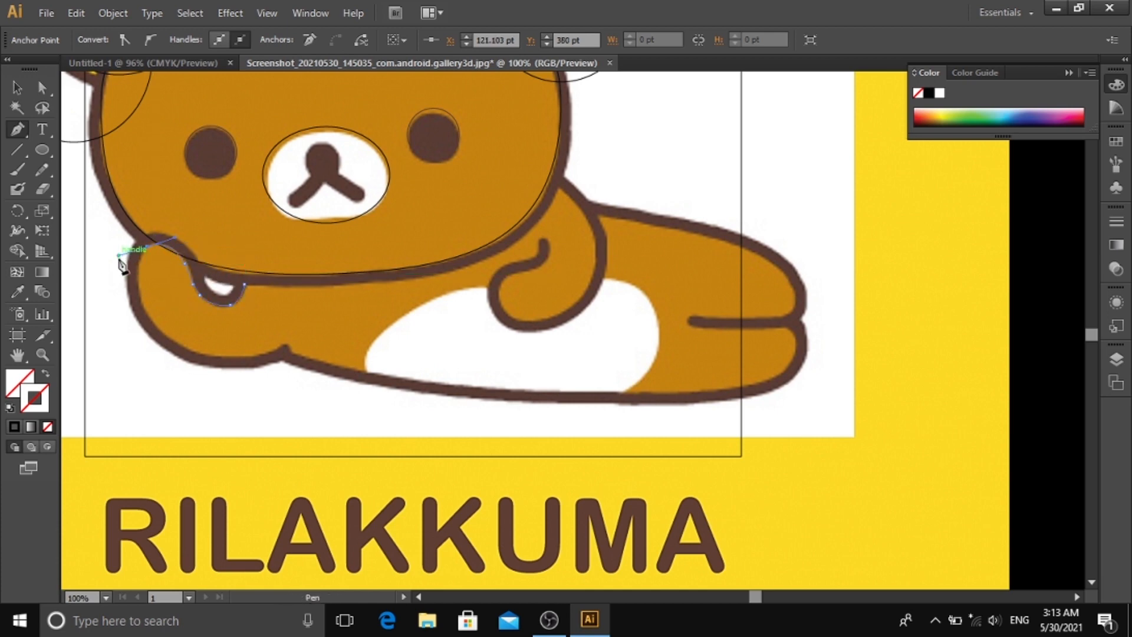
{"action": "left_click", "coordinate": [147, 245]}
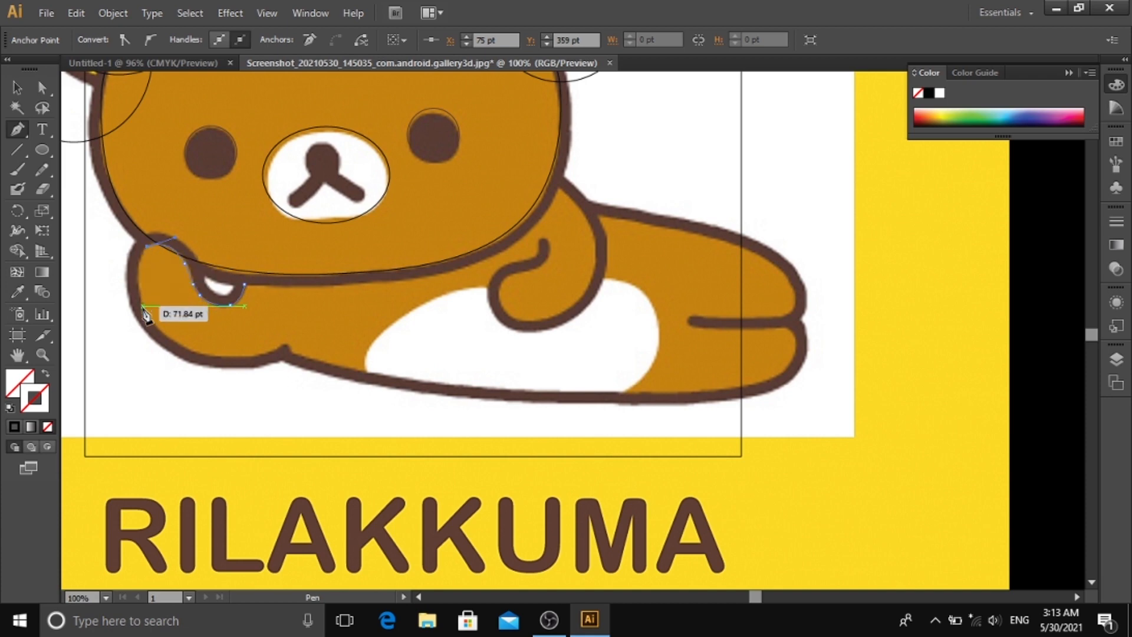
{"action": "left_click_drag", "start_coordinate": [143, 306], "coordinate": [155, 337]}
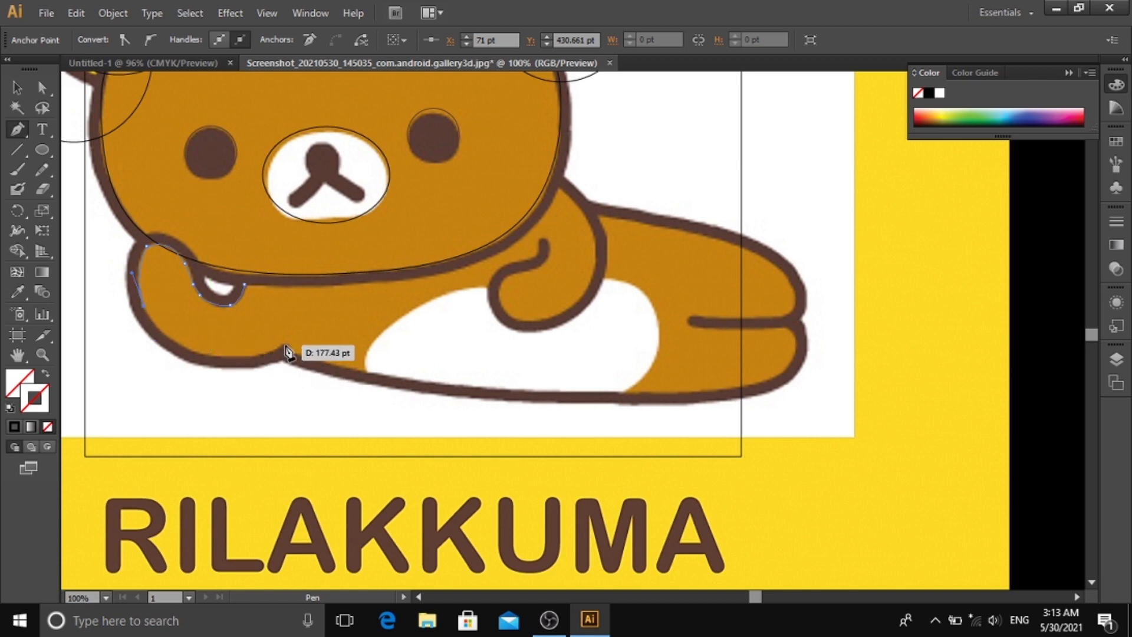
- Curve the path around the underside of the propping arm to the elbow notch and add a corner point where the belly line begins
{"action": "left_click_drag", "start_coordinate": [284, 344], "coordinate": [311, 340]}
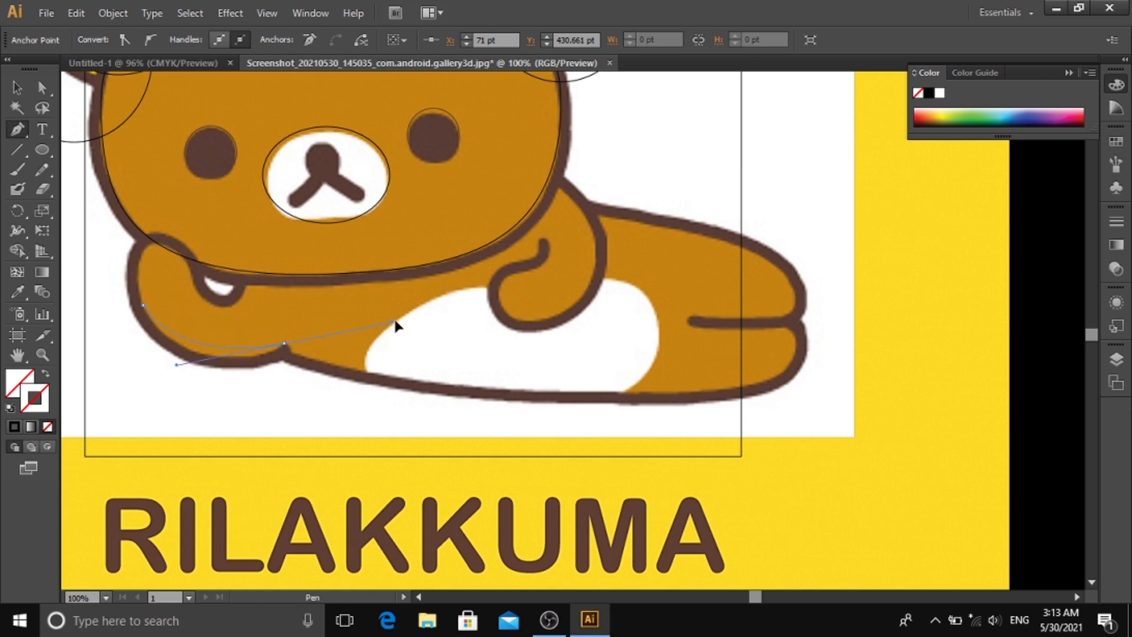
{"action": "mouse_move", "coordinate": [396, 321]}
{"action": "left_mouse_down"}
{"action": "mouse_move", "coordinate": [405, 308]}
{"action": "mouse_move", "coordinate": [373, 298]}
{"action": "mouse_move", "coordinate": [384, 302]}
{"action": "left_mouse_up"}
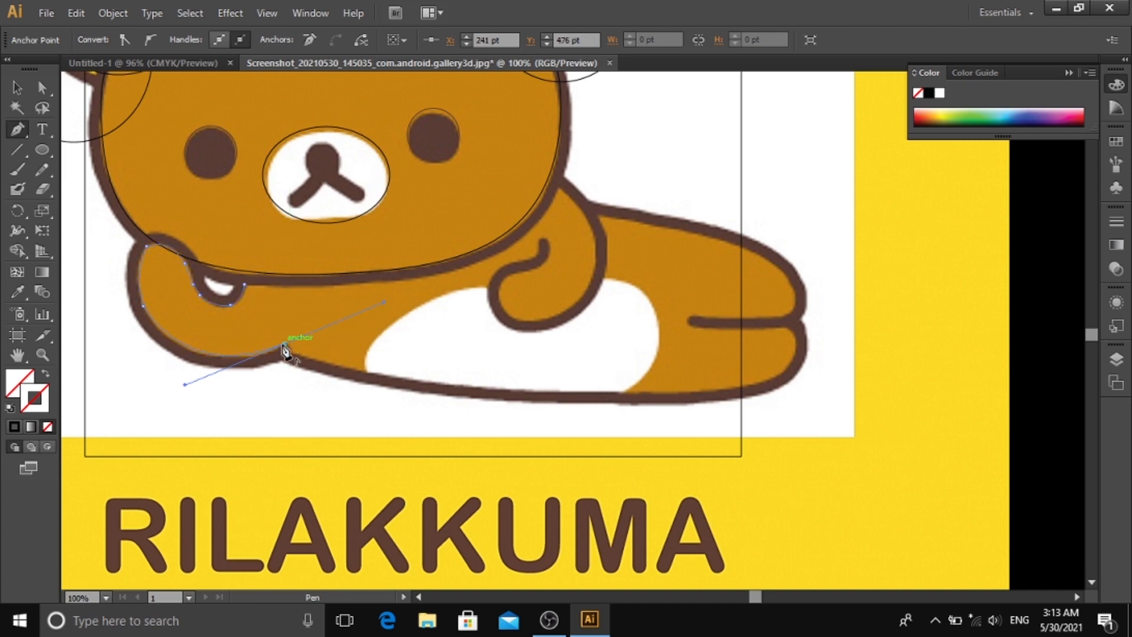
{"action": "mouse_move", "coordinate": [303, 357]}
{"action": "left_mouse_down"}
{"action": "mouse_move", "coordinate": [366, 382]}
{"action": "mouse_move", "coordinate": [437, 388]}
{"action": "mouse_move", "coordinate": [316, 369]}
{"action": "left_mouse_up"}
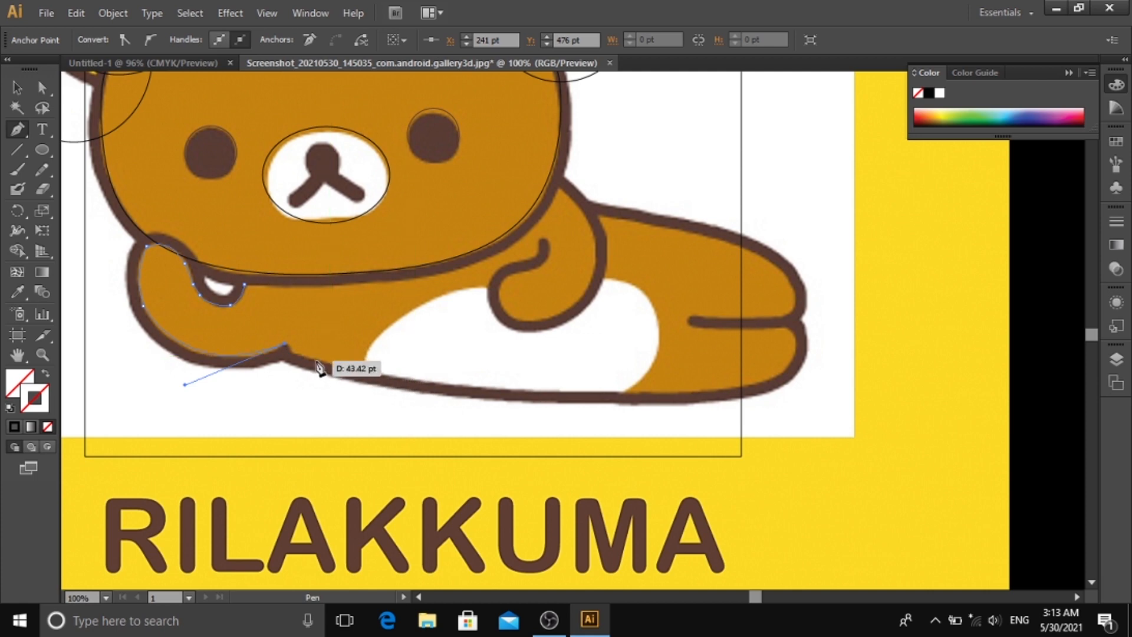
{"action": "left_click", "coordinate": [289, 352]}
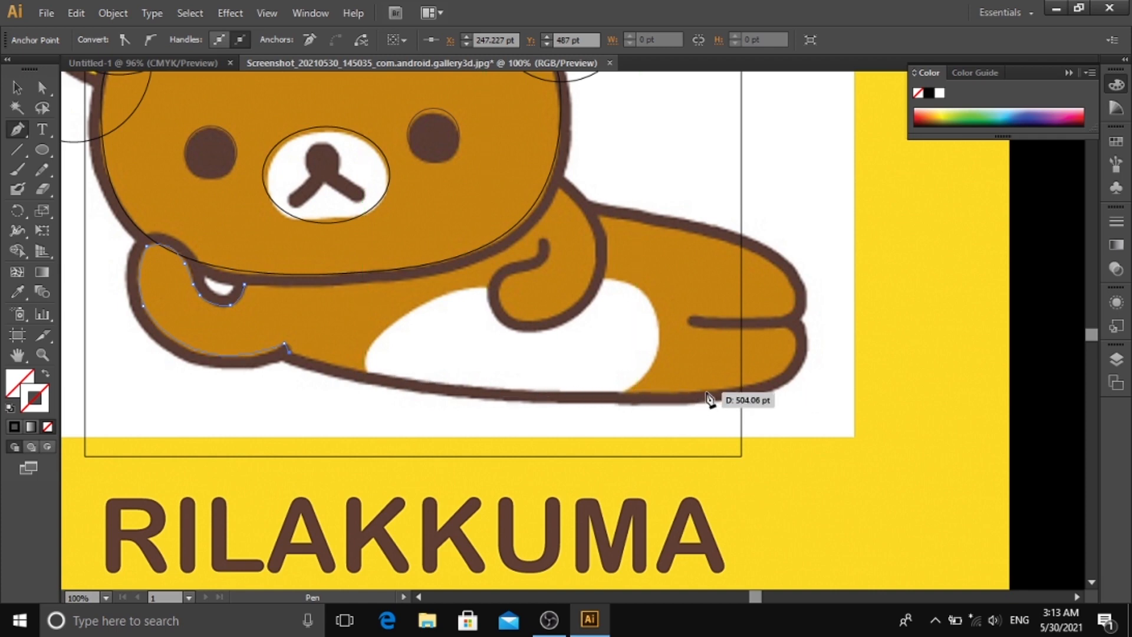
- Continue the path along the underside of the bear's body and around the lower foot to the gap between the feet
{"action": "left_click_drag", "start_coordinate": [752, 385], "coordinate": [1044, 360]}
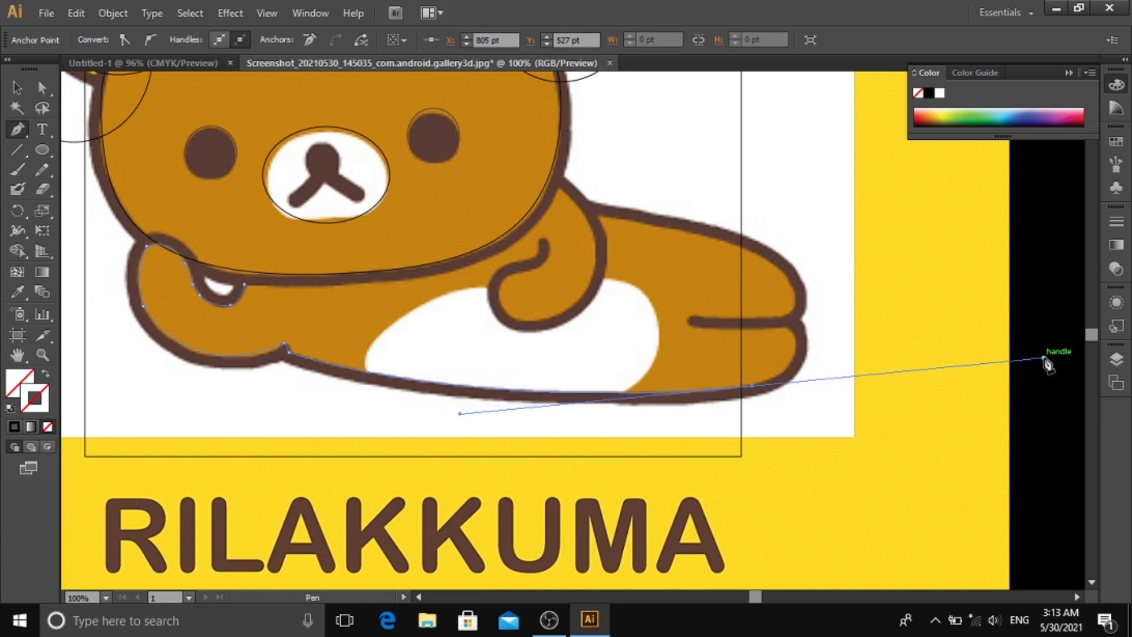
{"action": "left_click", "coordinate": [755, 386]}
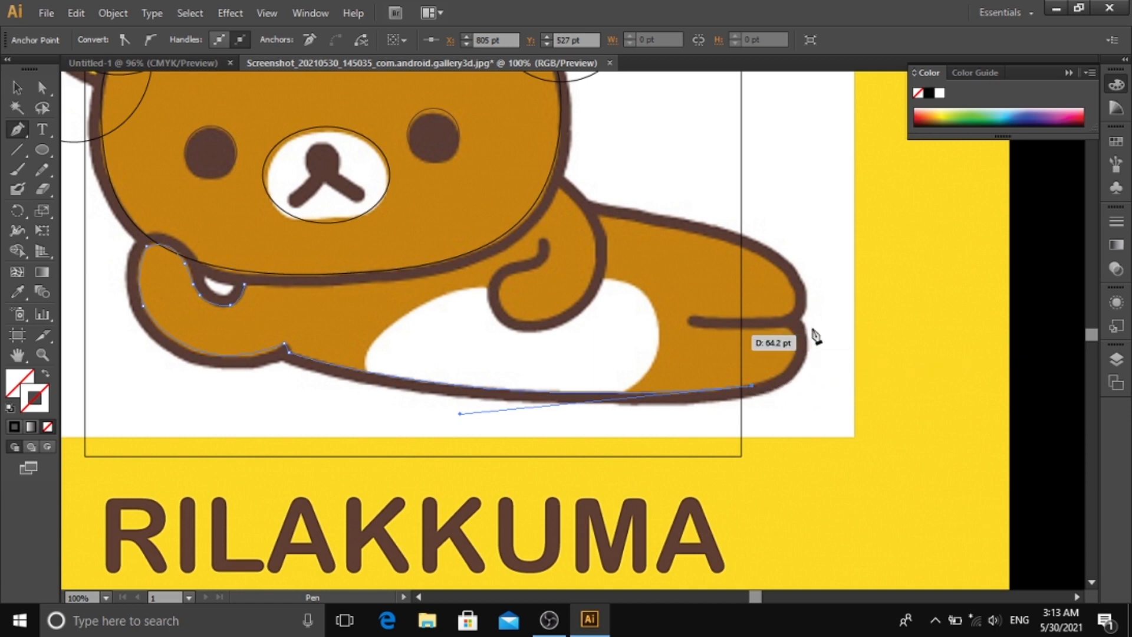
{"action": "left_click_drag", "start_coordinate": [788, 328], "coordinate": [759, 289]}
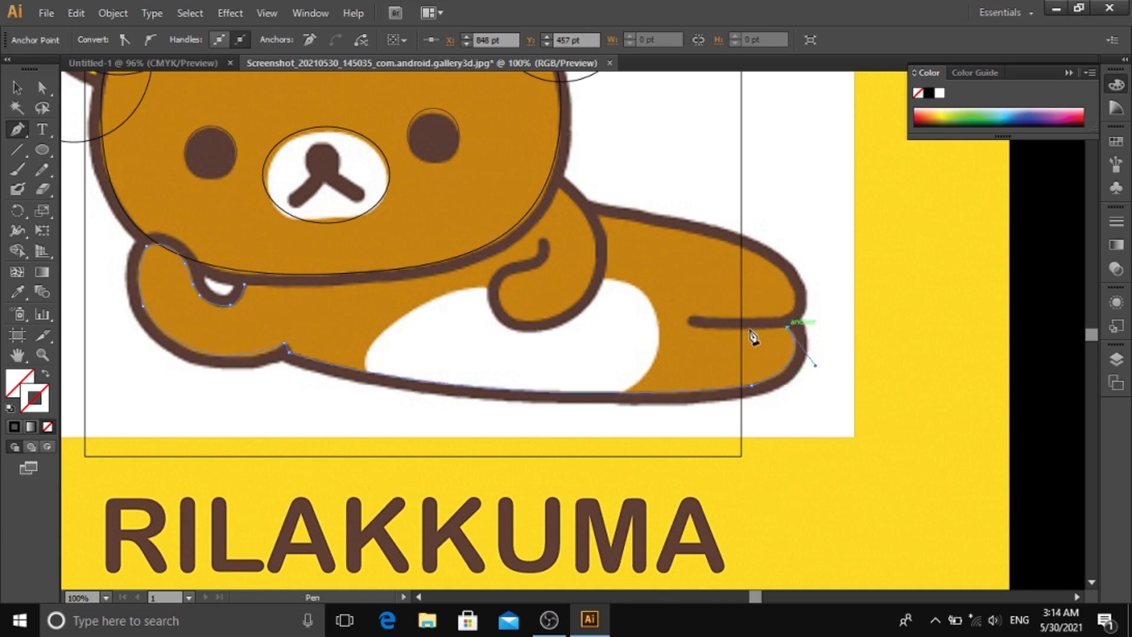
- Trace the line separating the legs inward along its lower edge, around its inner tip and back out along its upper edge
{"action": "left_click", "coordinate": [692, 323]}
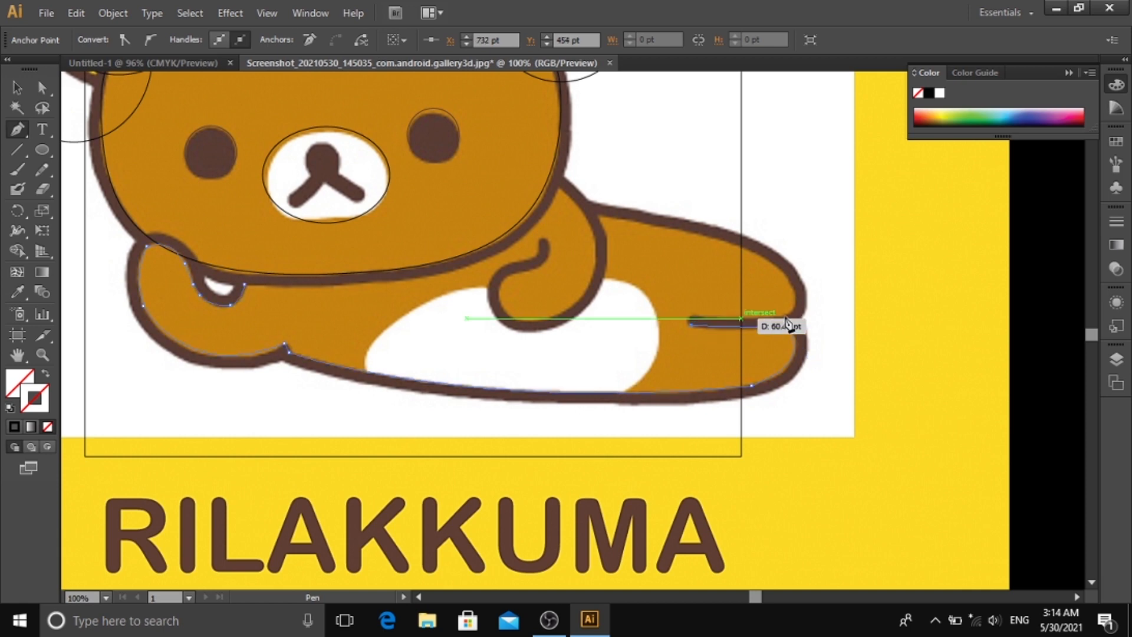
{"action": "left_click_drag", "start_coordinate": [693, 319], "coordinate": [709, 320]}
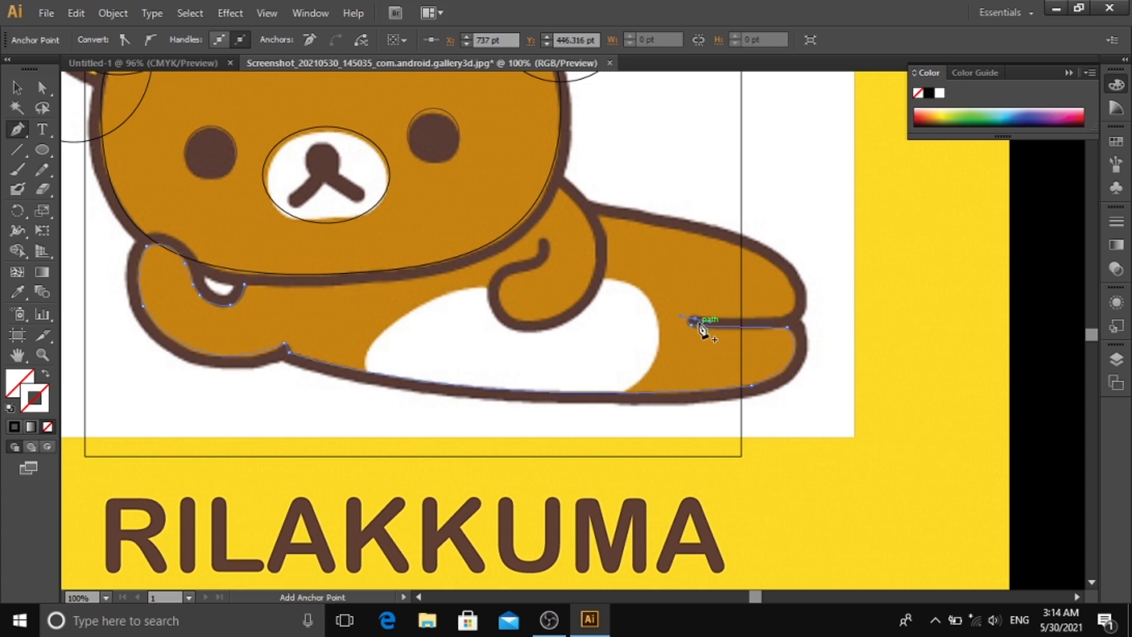
{"action": "left_click", "coordinate": [695, 319]}
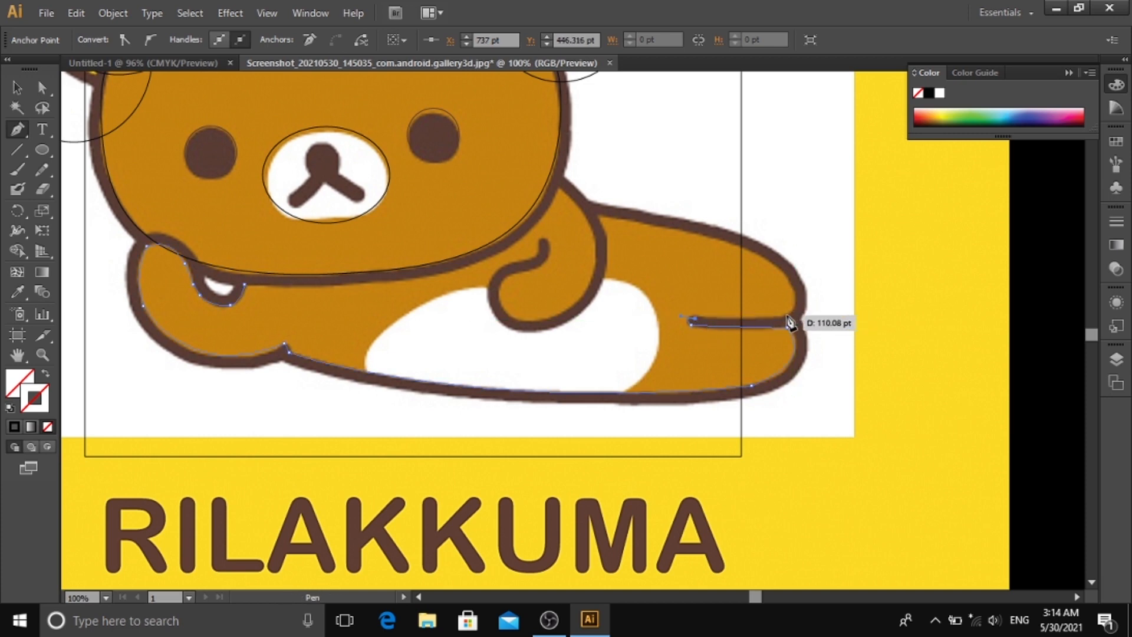
{"action": "left_click", "coordinate": [789, 319]}
- Curve the path around the upper foot and along the bear's upper body edge to a corner point at the resting arm
{"action": "left_click_drag", "start_coordinate": [788, 318], "coordinate": [747, 238]}
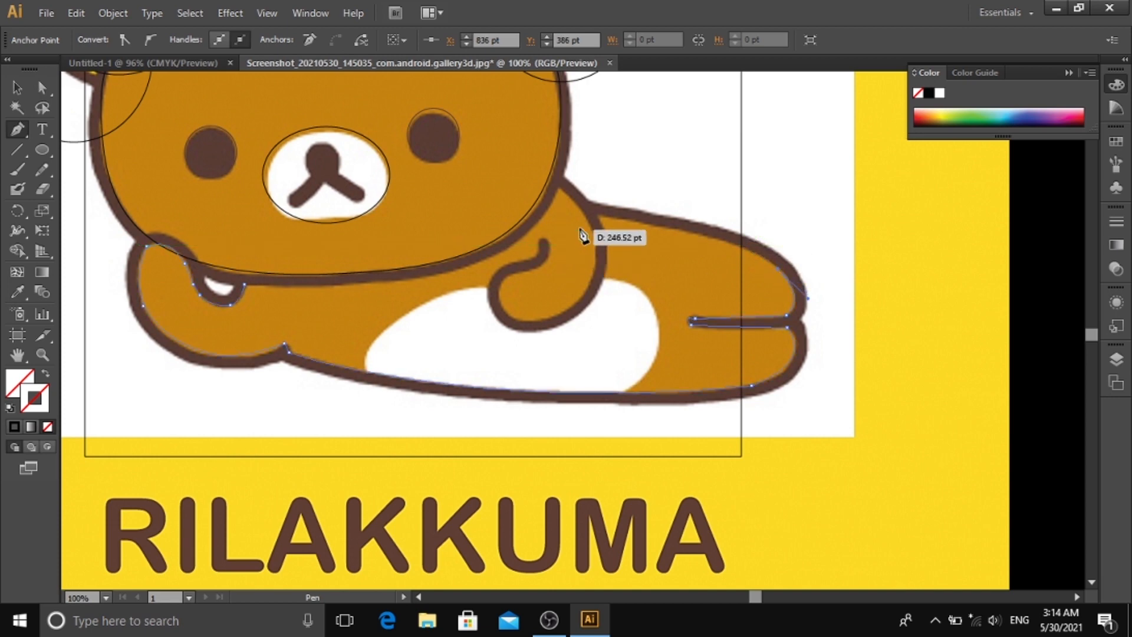
{"action": "left_click", "coordinate": [597, 218]}
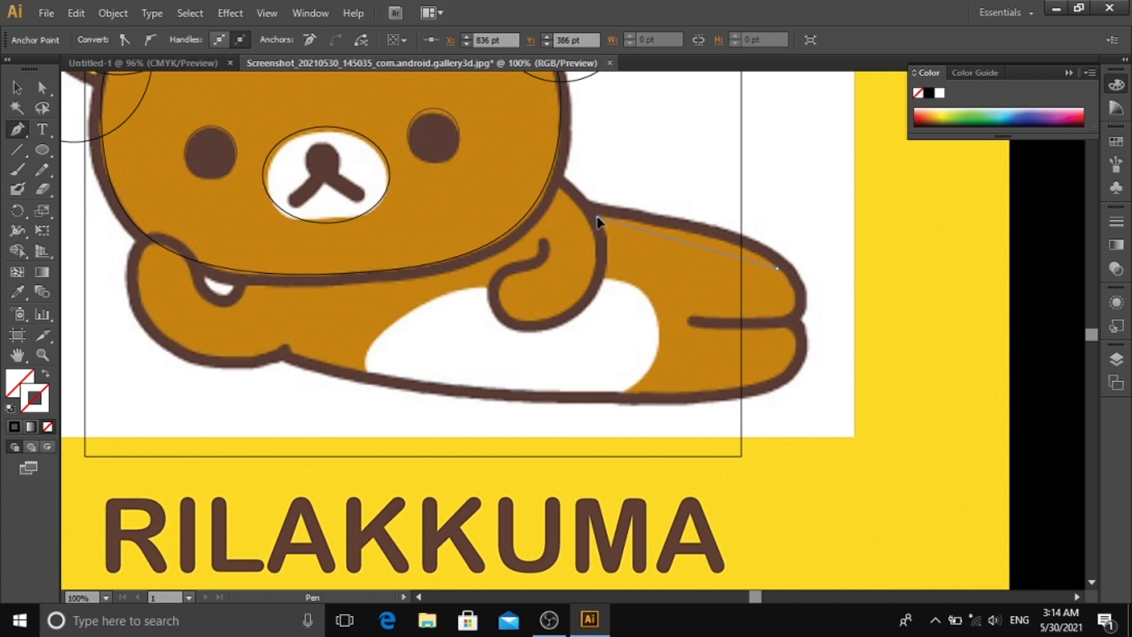
{"action": "left_click_drag", "start_coordinate": [552, 221], "coordinate": [444, 200]}
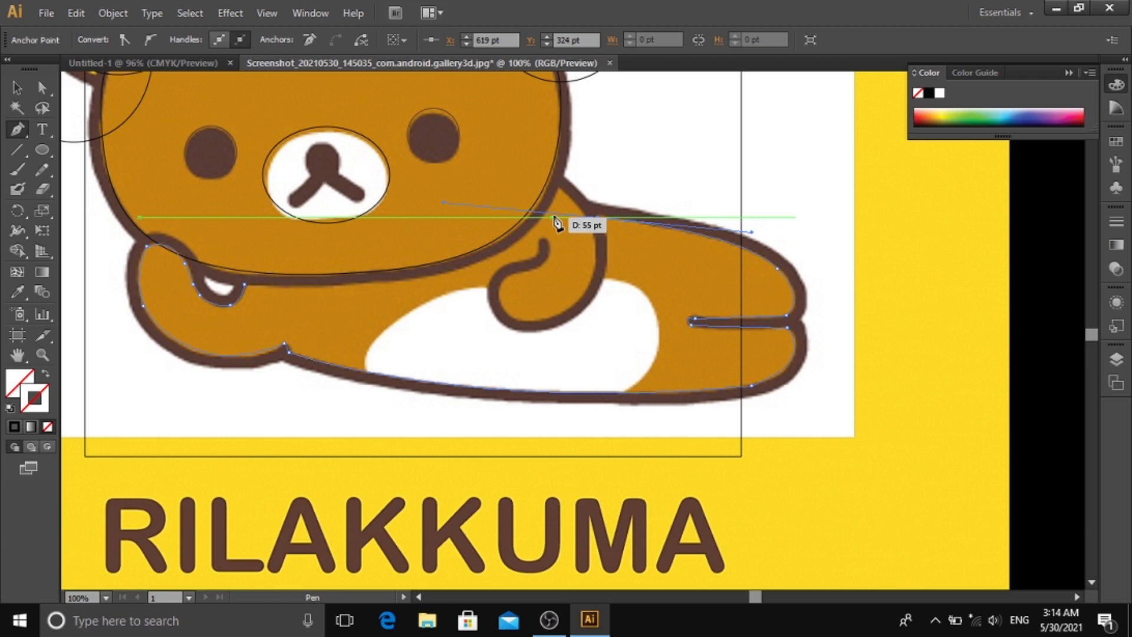
{"action": "left_click", "coordinate": [599, 223]}
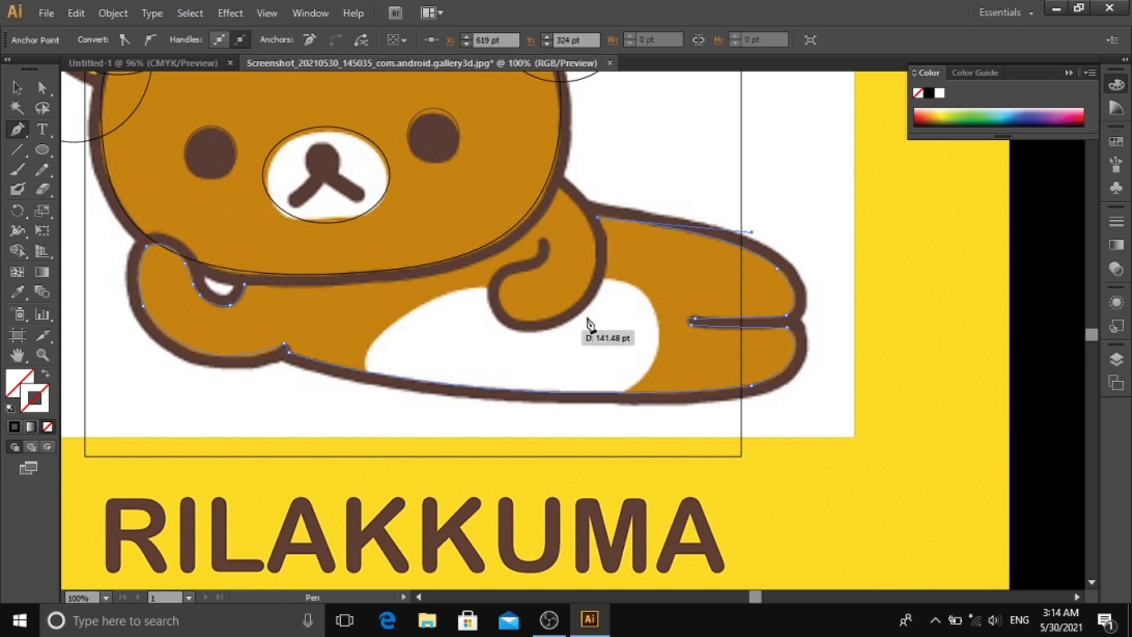
- Continue the path down the resting arm's outer edge and curve it around the underside of the paw
{"action": "left_click", "coordinate": [597, 294]}
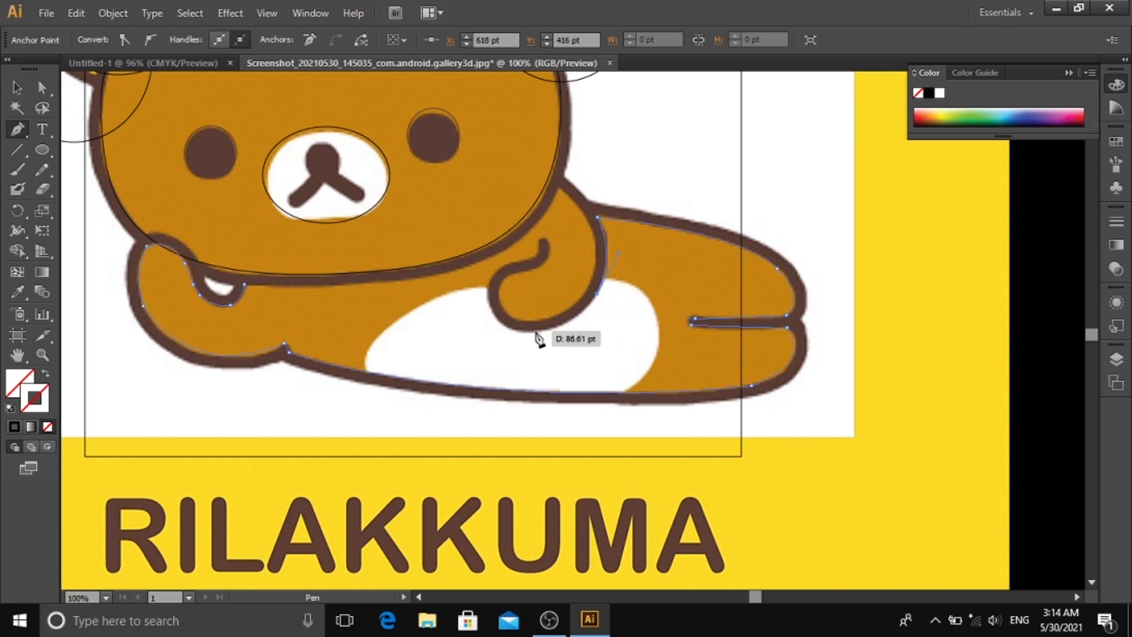
{"action": "left_click_drag", "start_coordinate": [535, 331], "coordinate": [491, 342]}
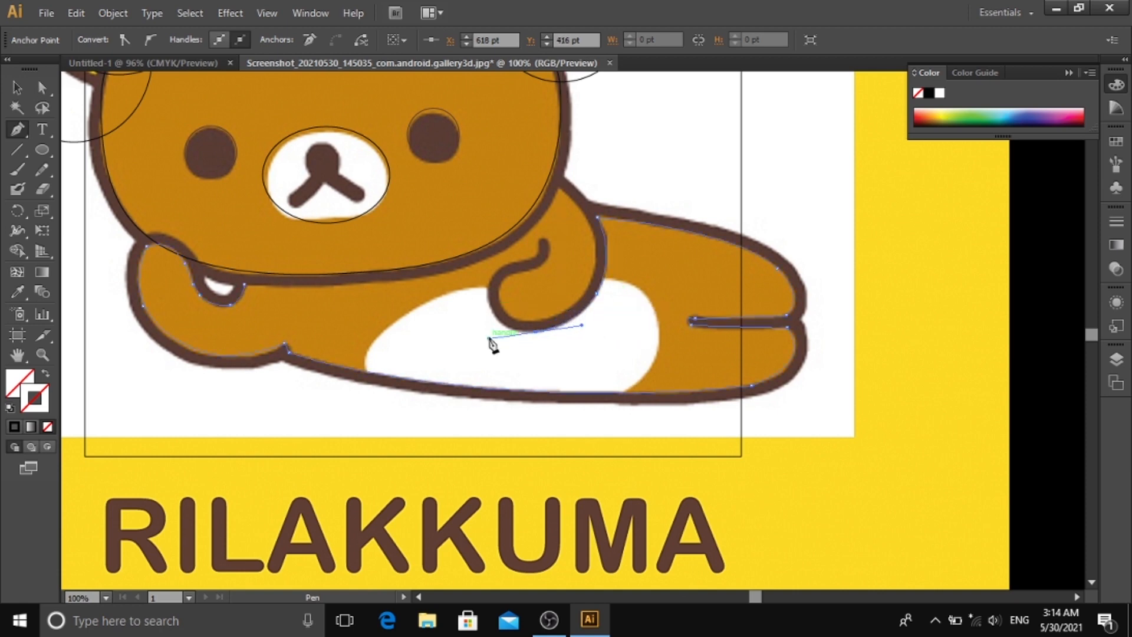
{"action": "left_click", "coordinate": [536, 332]}
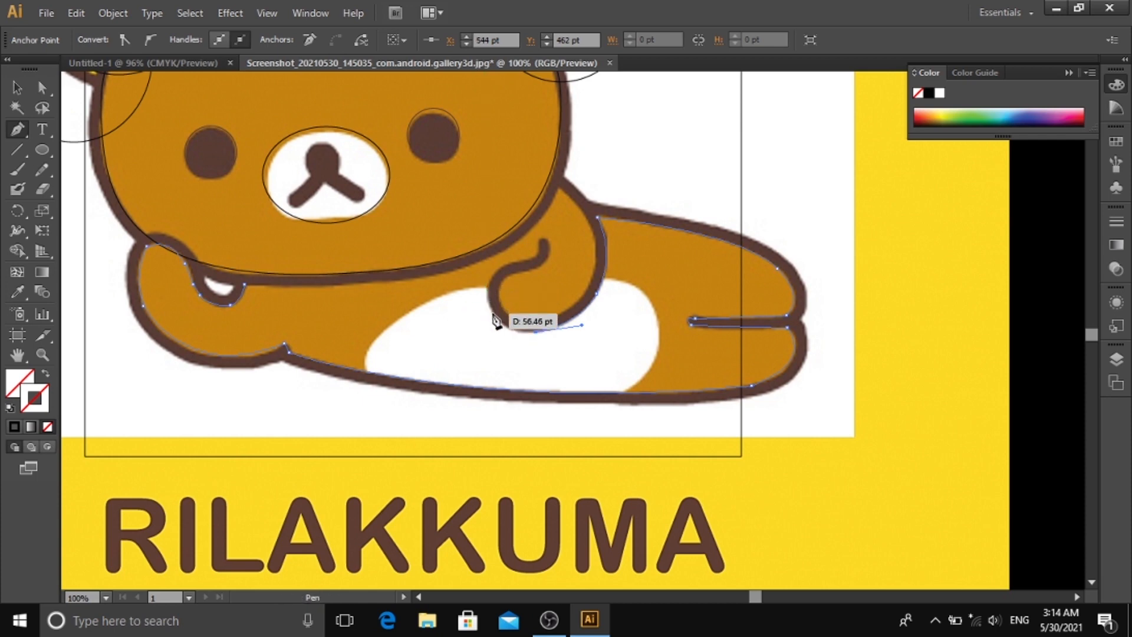
{"action": "left_click_drag", "start_coordinate": [493, 316], "coordinate": [479, 293]}
{"action": "left_click", "coordinate": [494, 314]}
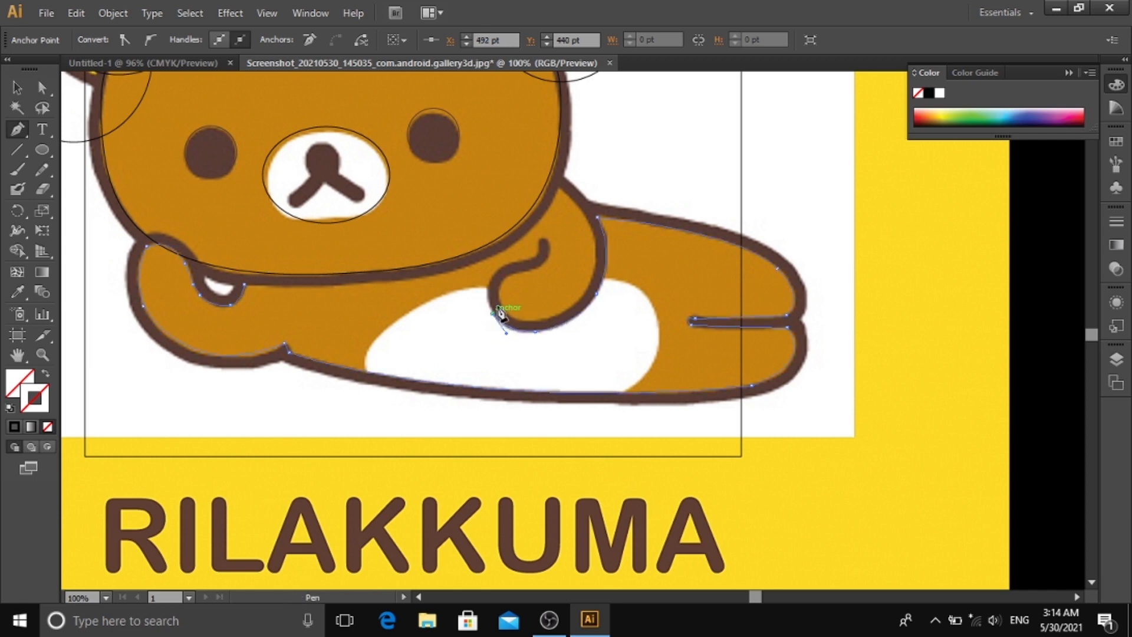
- Curve the path up along the outer edge of the resting paw's crease line and around the line's upper tip
{"action": "left_click_drag", "start_coordinate": [507, 265], "coordinate": [542, 244]}
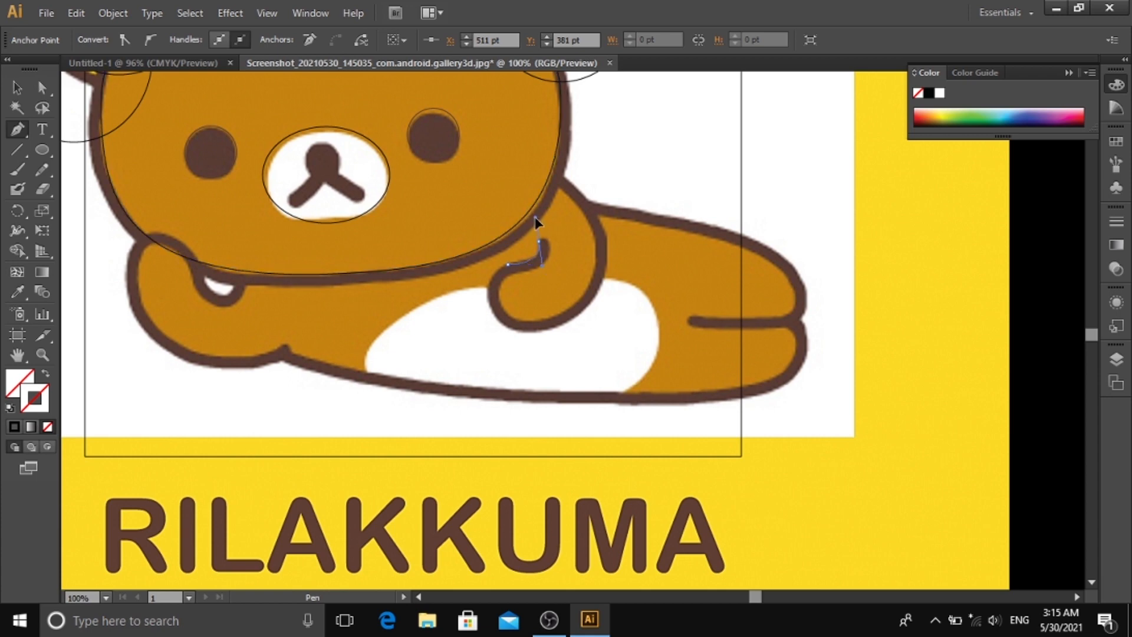
{"action": "left_click_drag", "start_coordinate": [535, 218], "coordinate": [553, 254]}
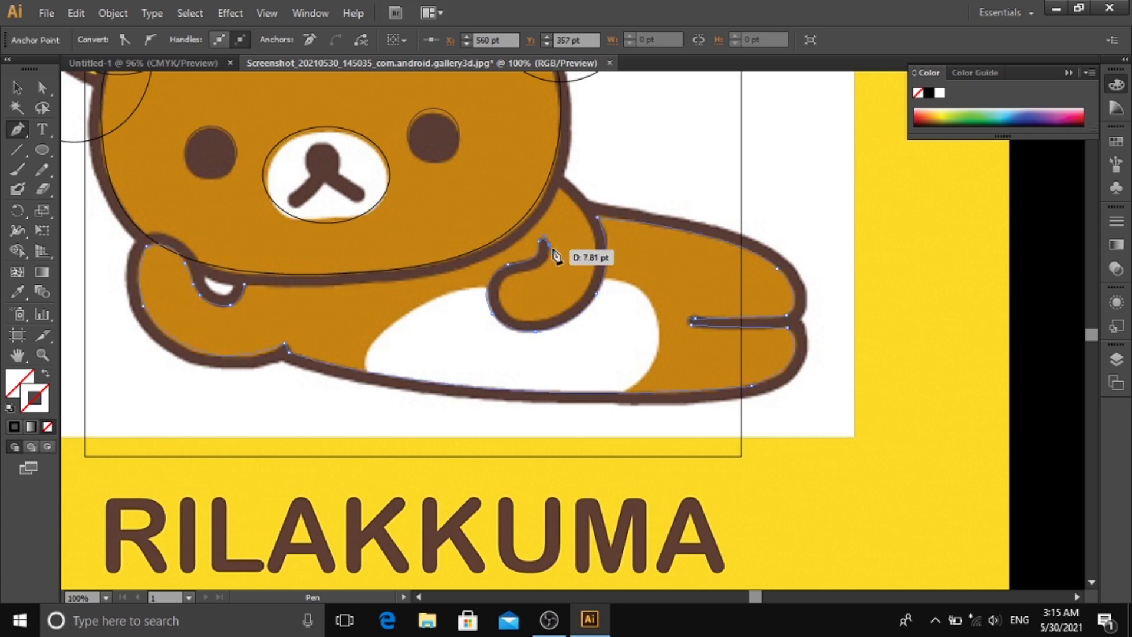
{"action": "left_click", "coordinate": [547, 244]}
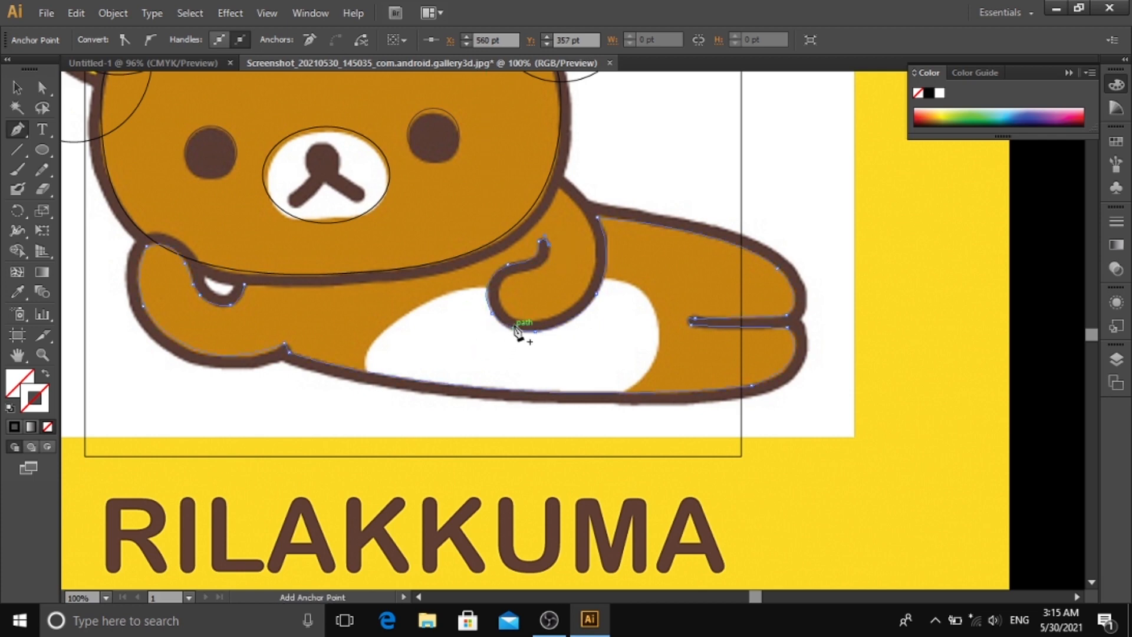
{"action": "left_click_drag", "start_coordinate": [517, 330], "coordinate": [507, 288]}
{"action": "key", "text": "ctrl+z"}
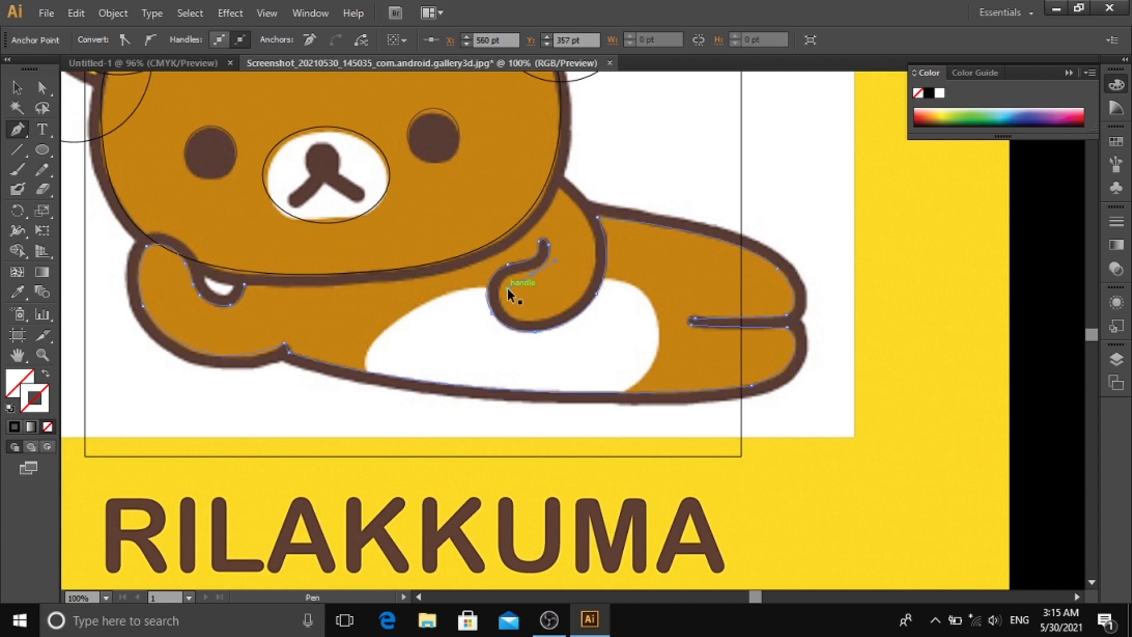
{"action": "key", "text": "ctrl+z"}
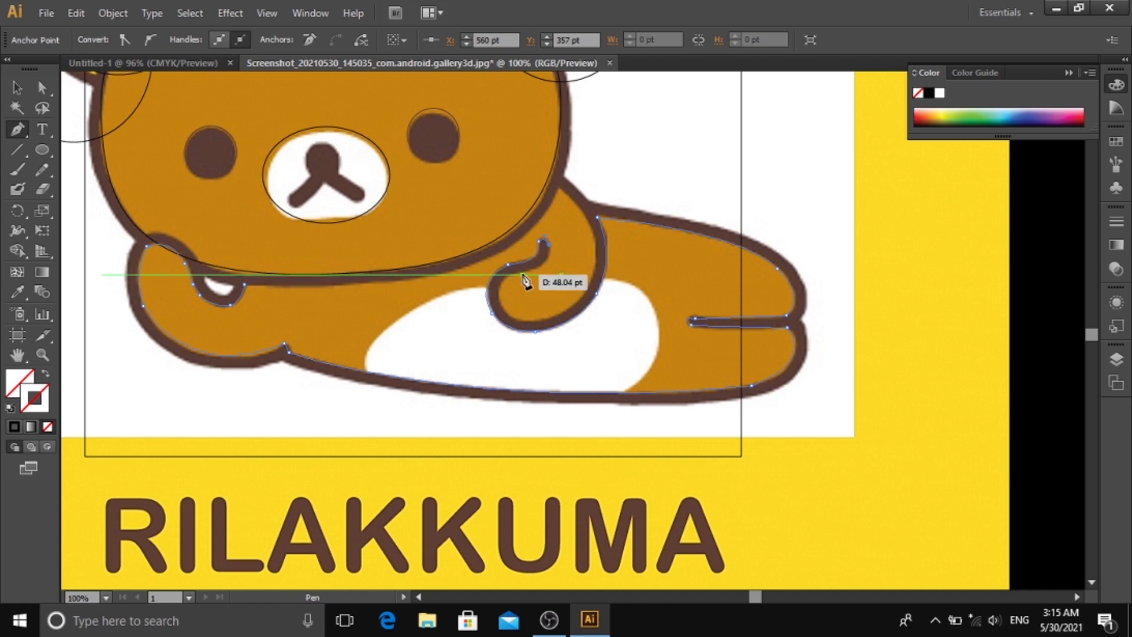
- Trace back down the inner edge of the crease line and around the inside of the resting paw's lower outline
{"action": "left_click_drag", "start_coordinate": [520, 273], "coordinate": [493, 290]}
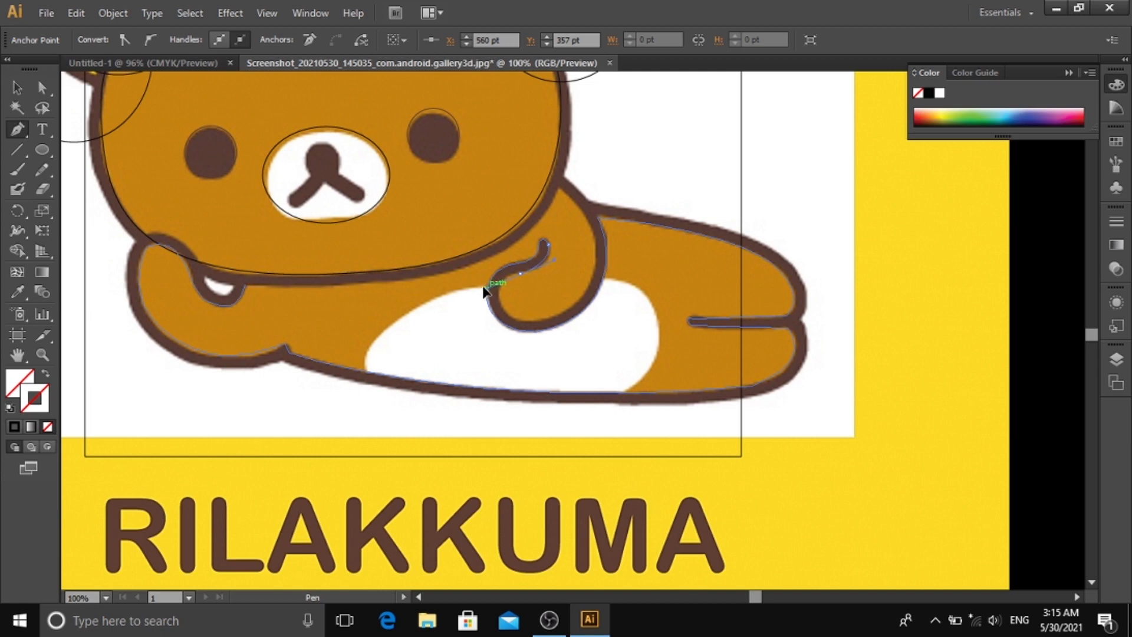
{"action": "left_click_drag", "start_coordinate": [483, 287], "coordinate": [500, 302]}
{"action": "left_click", "coordinate": [506, 327]}
{"action": "left_click_drag", "start_coordinate": [504, 309], "coordinate": [571, 319]}
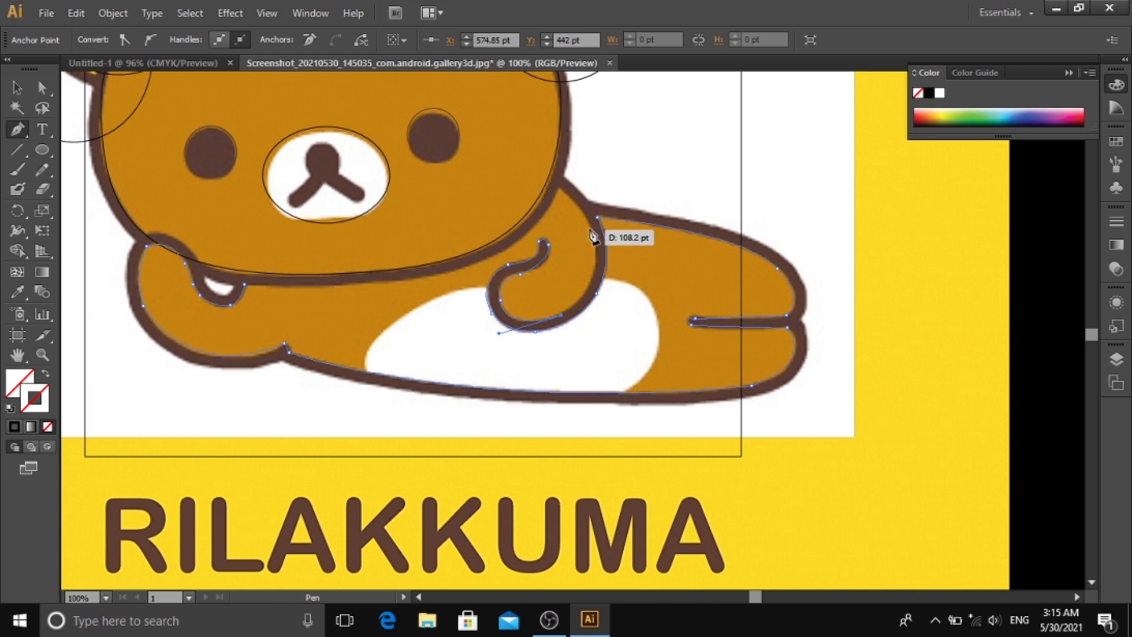
- Continue the path up the inner edge of the resting arm to the shoulder where it meets the head
{"action": "left_click_drag", "start_coordinate": [591, 229], "coordinate": [591, 228]}
{"action": "mouse_move", "coordinate": [587, 188]}
{"action": "left_mouse_down"}
{"action": "mouse_move", "coordinate": [581, 170]}
{"action": "mouse_move", "coordinate": [572, 178]}
{"action": "left_mouse_up"}
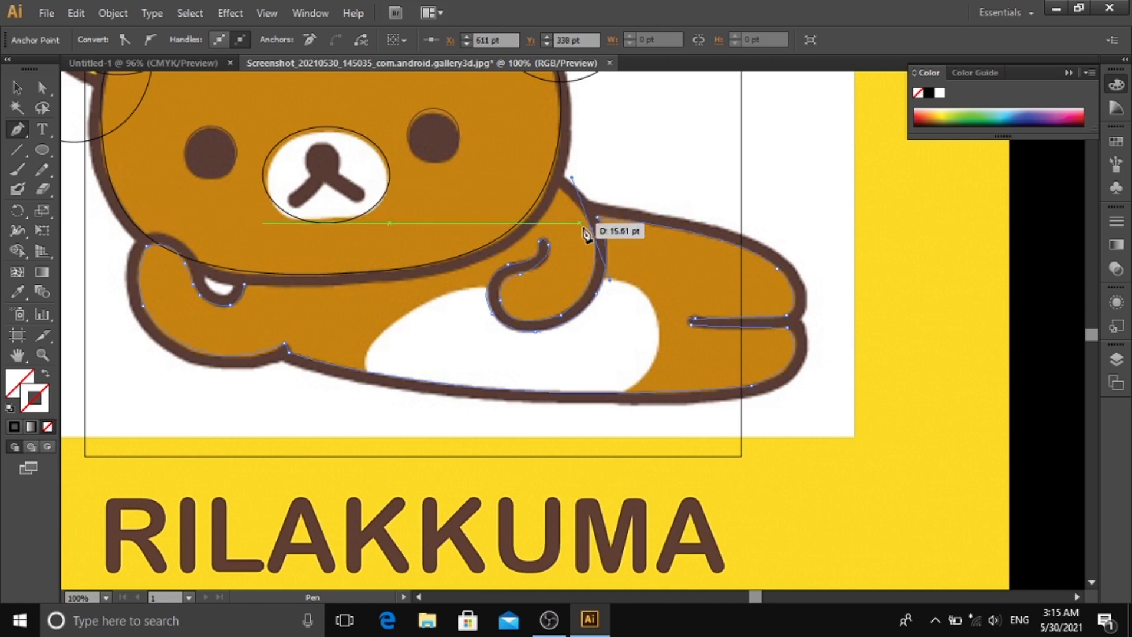
{"action": "left_click_drag", "start_coordinate": [595, 236], "coordinate": [559, 185]}
{"action": "key", "text": "ctrl+z"}
{"action": "left_click_drag", "start_coordinate": [597, 232], "coordinate": [546, 184]}
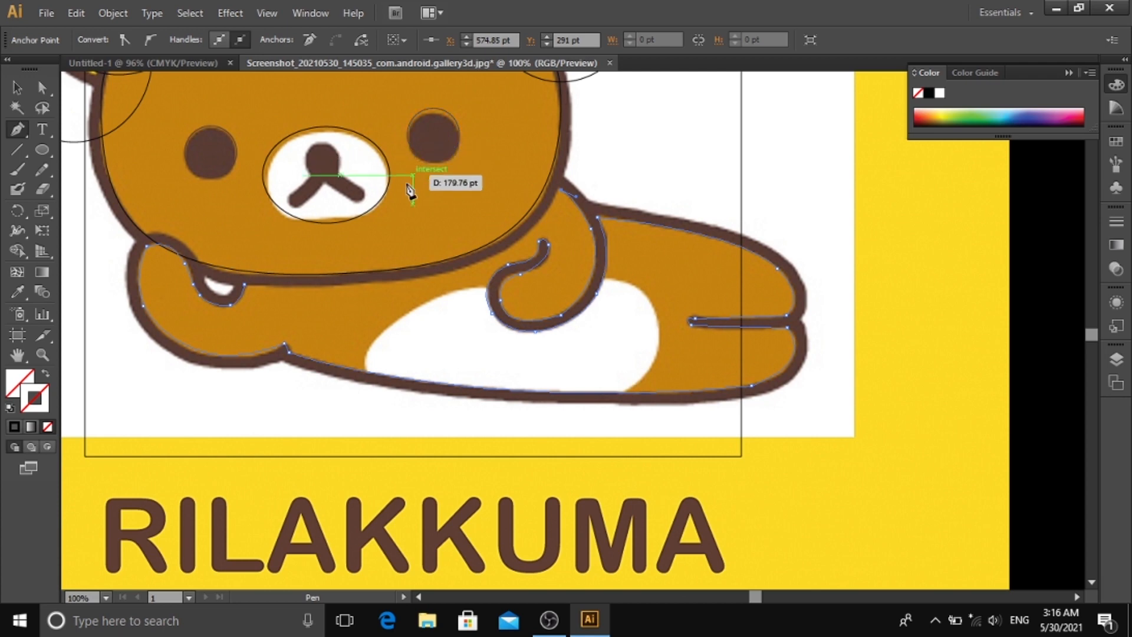
- Close the body path with straight segments across the lower face back to its starting point beside the propping arm, and deselect it
{"action": "left_click", "coordinate": [418, 218]}
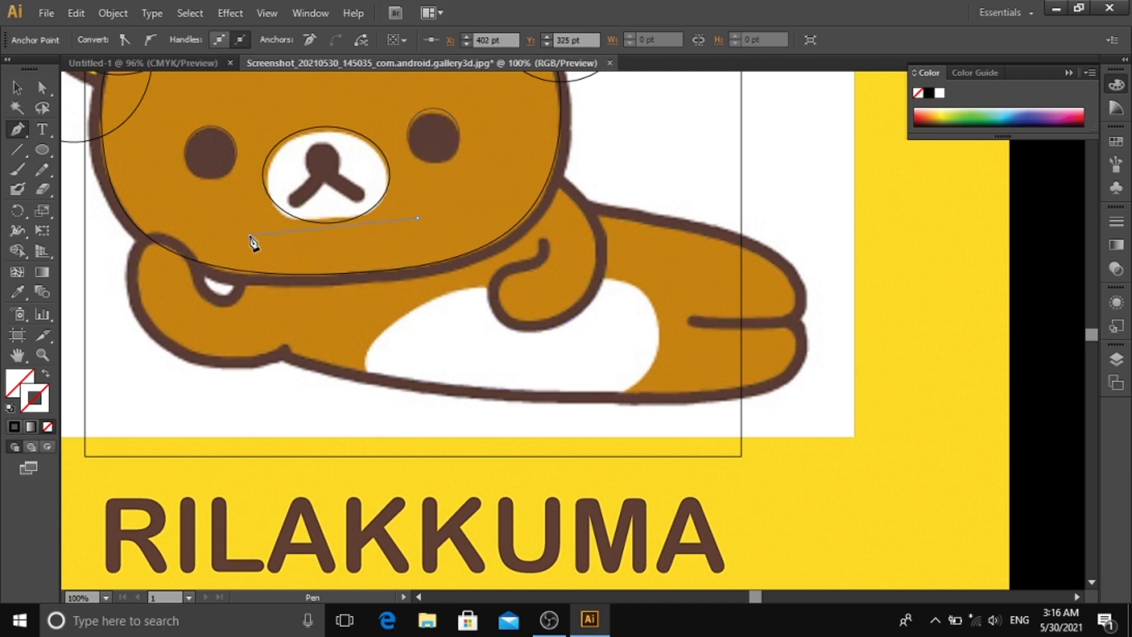
{"action": "left_click", "coordinate": [250, 234]}
{"action": "left_click", "coordinate": [244, 285]}
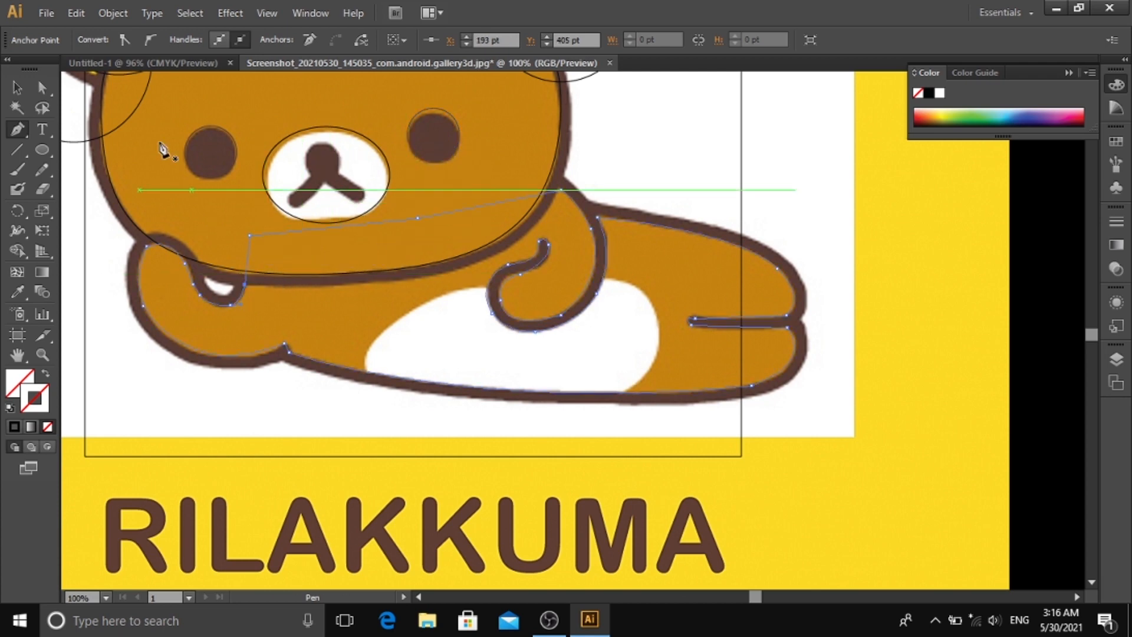
{"action": "left_click", "coordinate": [16, 88]}
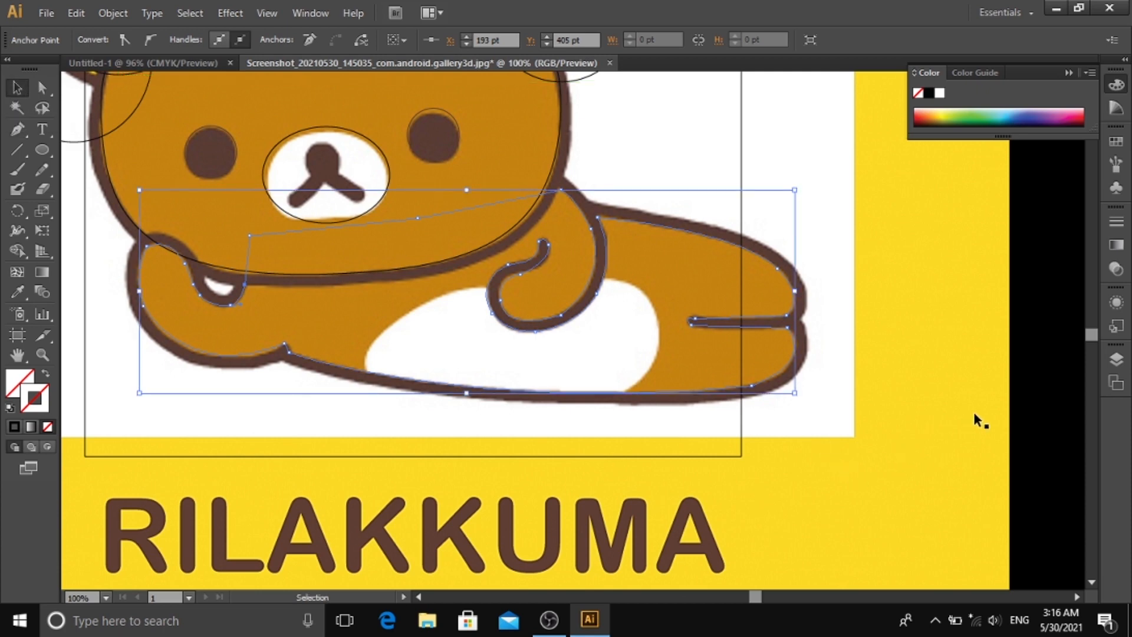
{"action": "left_click", "coordinate": [974, 429]}
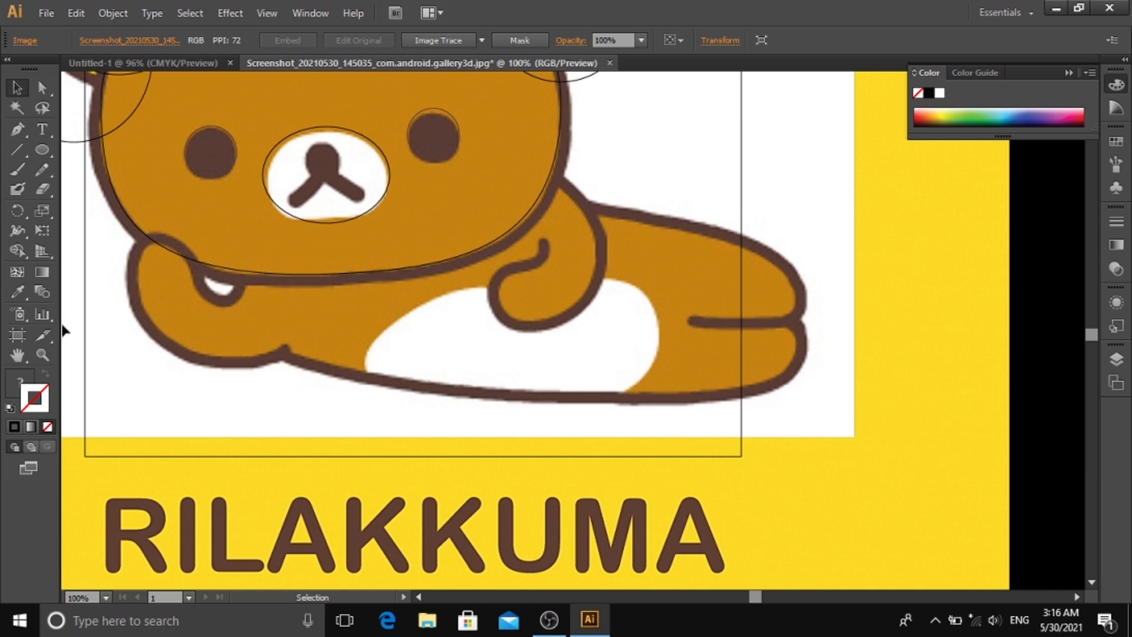
- Draw an ellipse over the white belly patch and stretch its sides to roughly match the patch's extent
{"action": "left_click", "coordinate": [24, 133]}
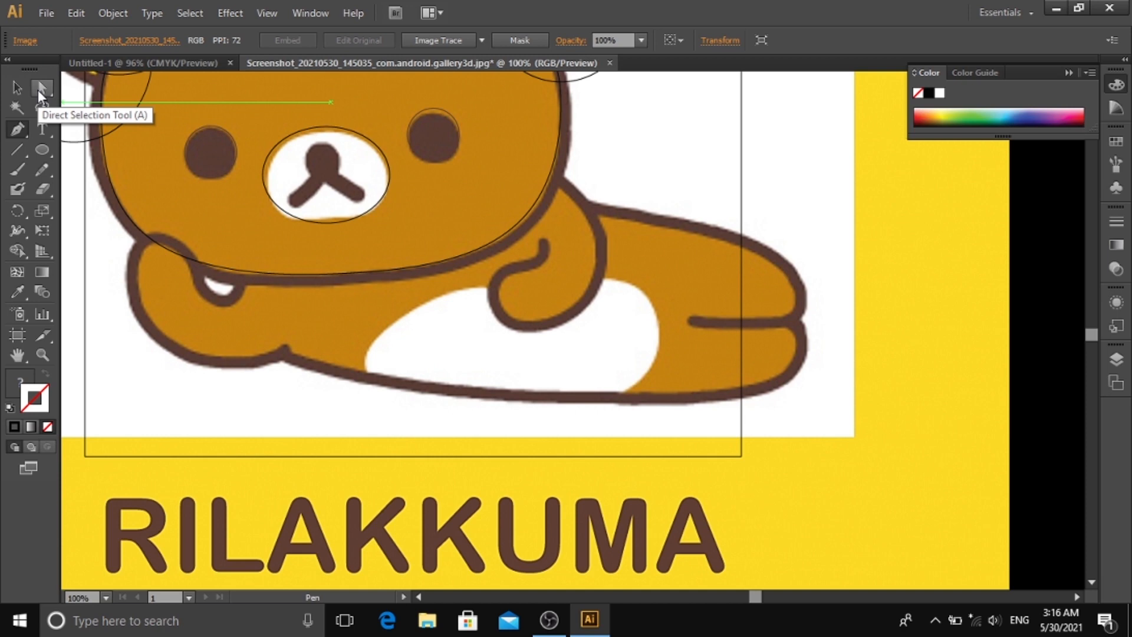
{"action": "left_click", "coordinate": [42, 149]}
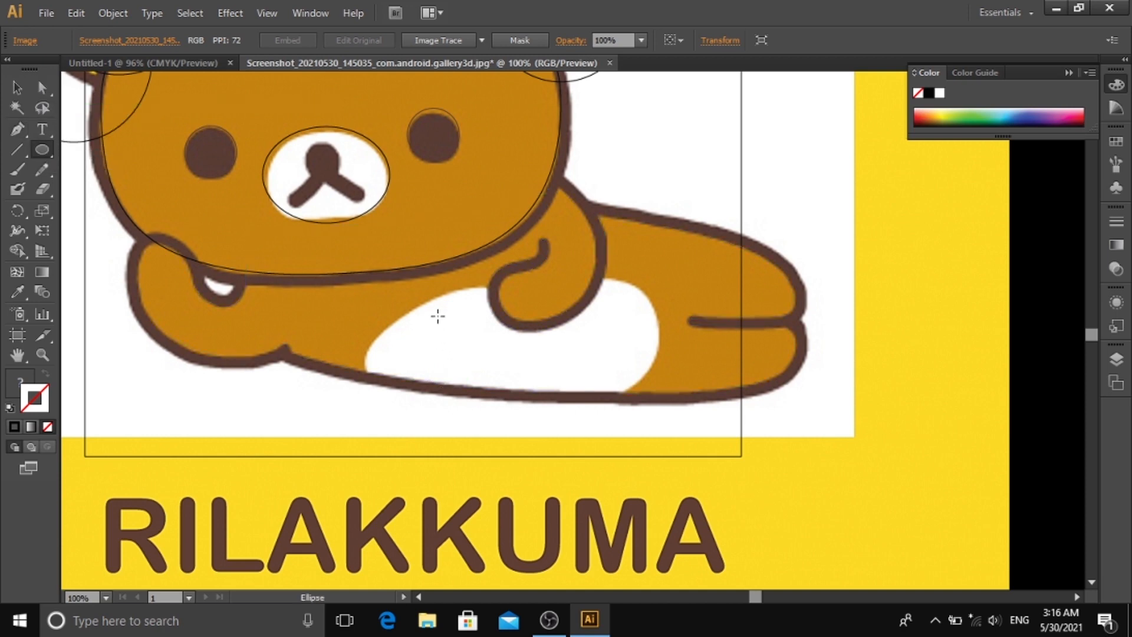
{"action": "left_click_drag", "start_coordinate": [438, 316], "coordinate": [561, 381]}
{"action": "left_click", "coordinate": [18, 88]}
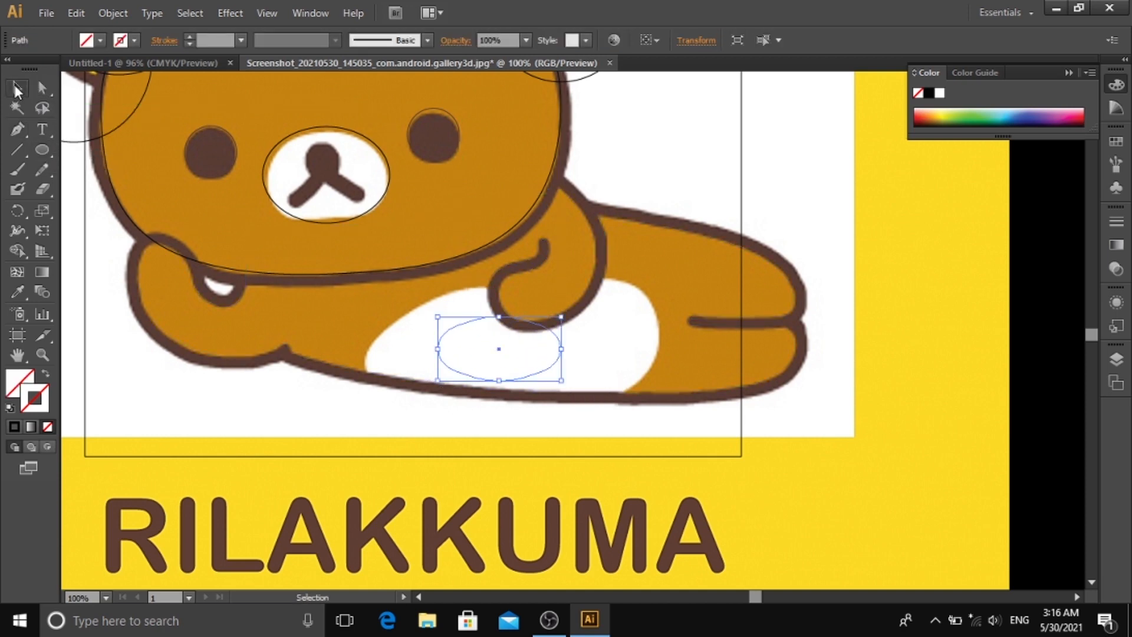
{"action": "left_click_drag", "start_coordinate": [499, 316], "coordinate": [500, 288]}
{"action": "left_click_drag", "start_coordinate": [562, 345], "coordinate": [660, 342]}
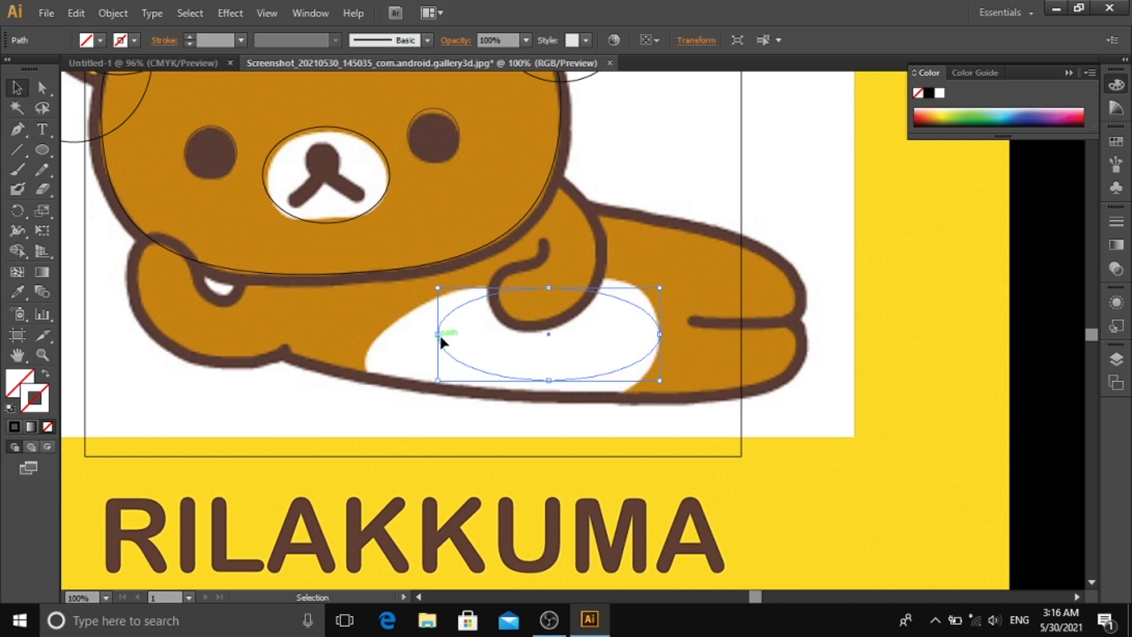
{"action": "left_click_drag", "start_coordinate": [437, 335], "coordinate": [391, 340]}
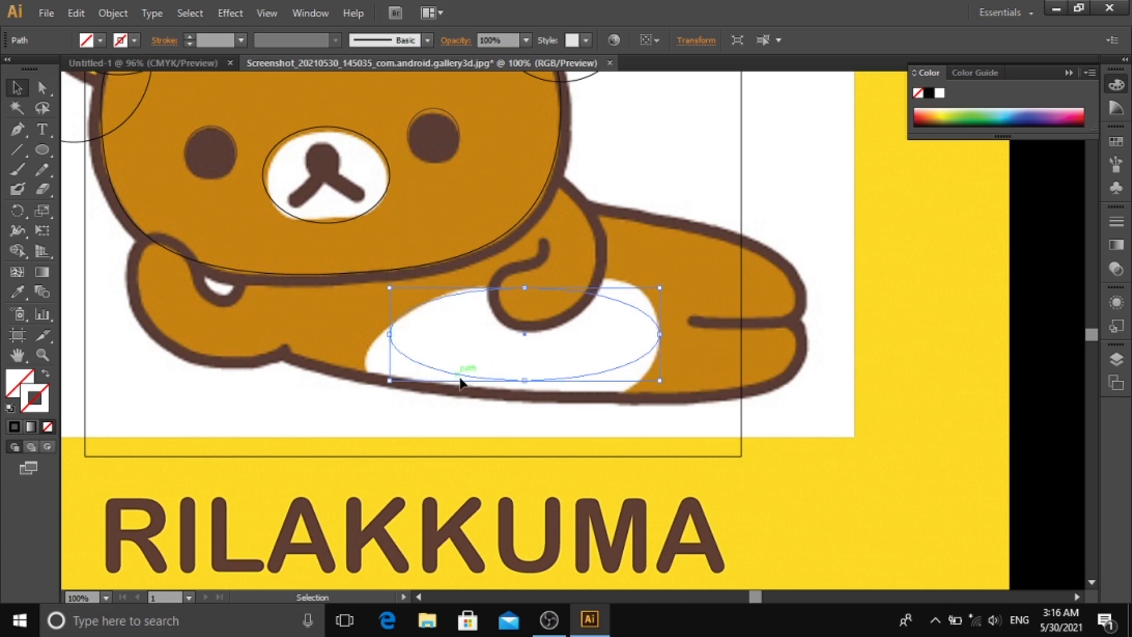
{"action": "left_click_drag", "start_coordinate": [525, 381], "coordinate": [528, 391]}
- Slant the curve at the belly ellipse's head-side end and stretch the shape to the patch's front and upper edges
{"action": "left_click", "coordinate": [41, 89]}
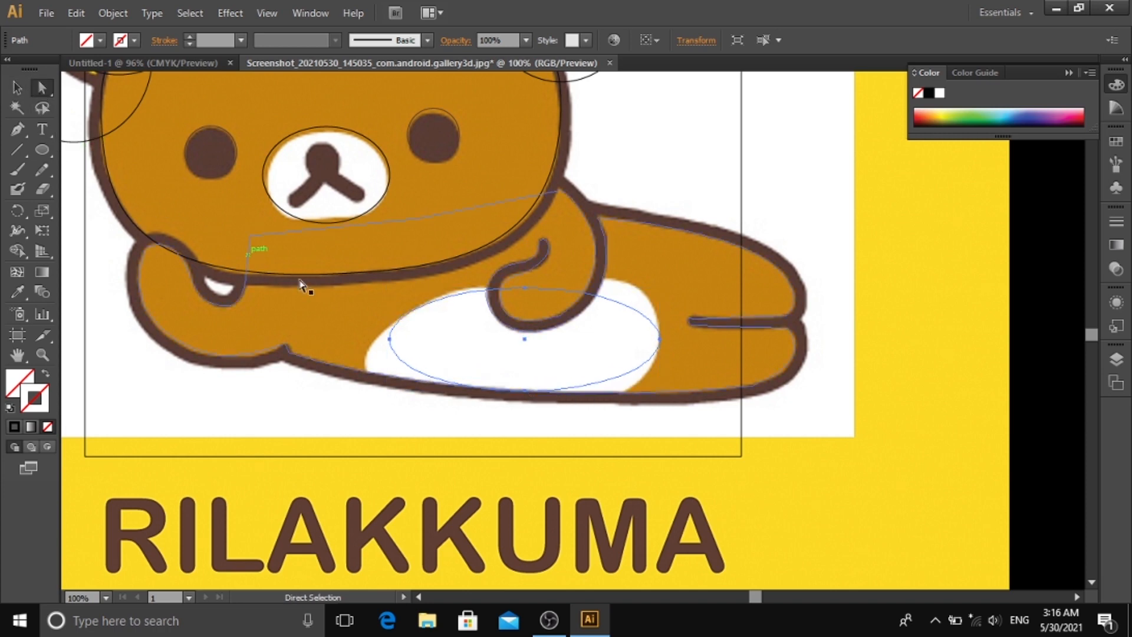
{"action": "left_click", "coordinate": [389, 339]}
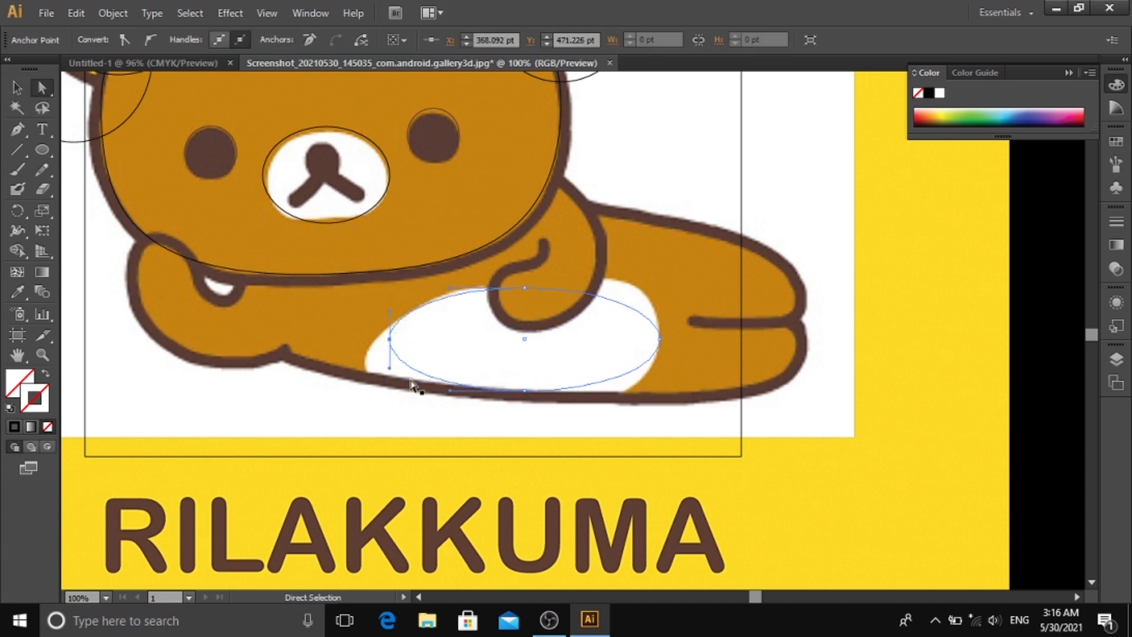
{"action": "left_click_drag", "start_coordinate": [389, 368], "coordinate": [350, 375]}
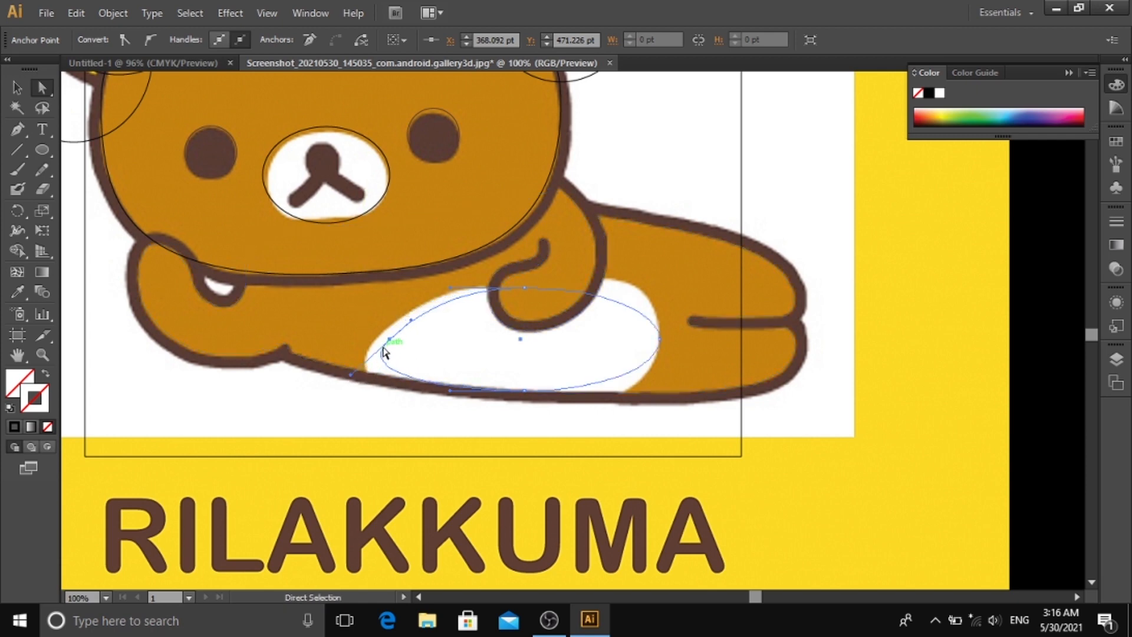
{"action": "left_click", "coordinate": [28, 88]}
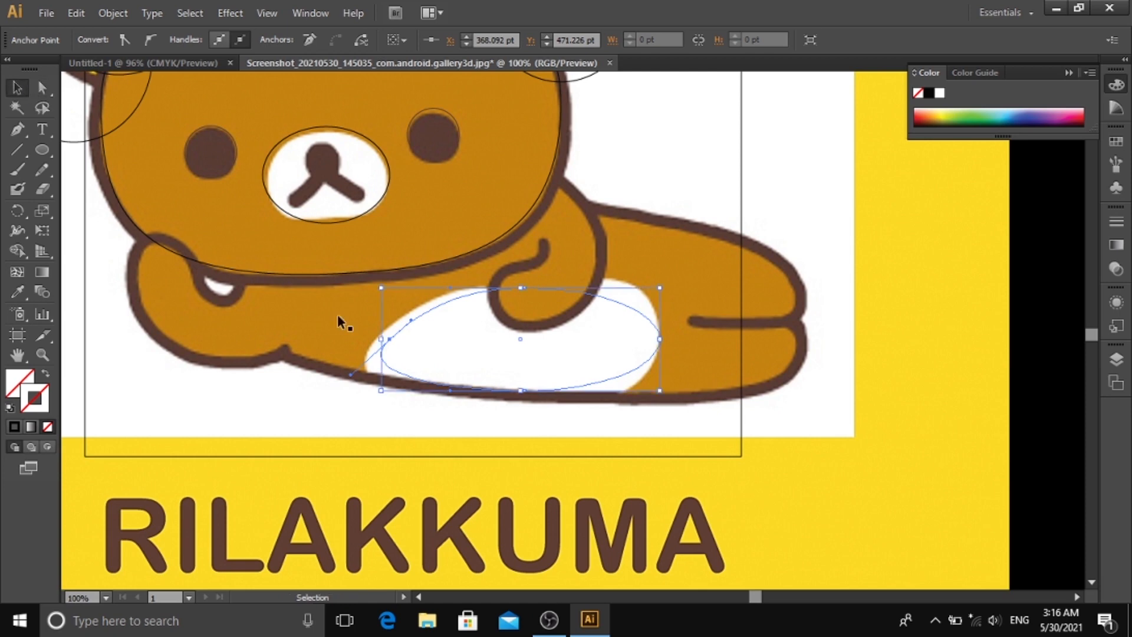
{"action": "left_click_drag", "start_coordinate": [381, 340], "coordinate": [368, 340]}
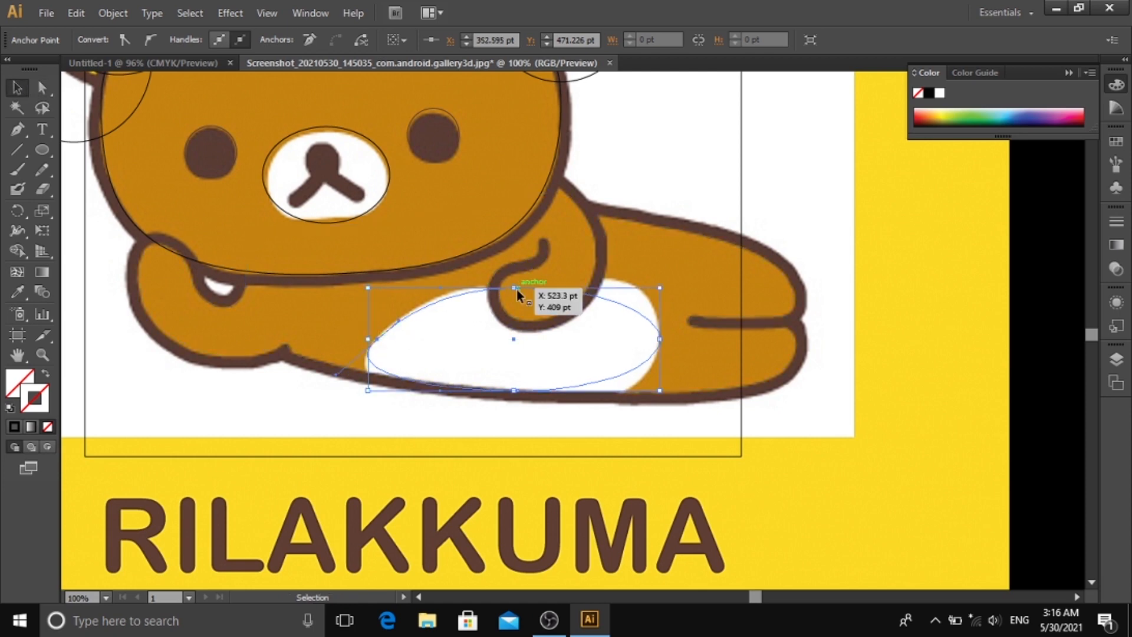
{"action": "left_click_drag", "start_coordinate": [513, 289], "coordinate": [515, 284]}
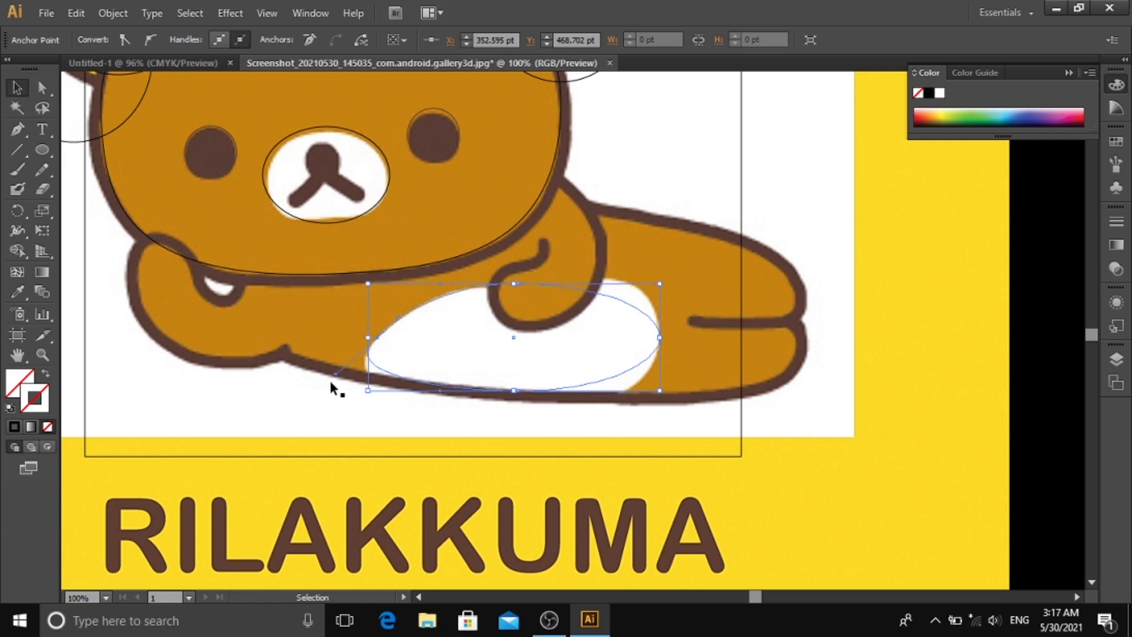
- Adjust the direction handles of the belly shape's head-side and bottom anchors to follow the patch's lower edge
{"action": "left_click", "coordinate": [41, 87]}
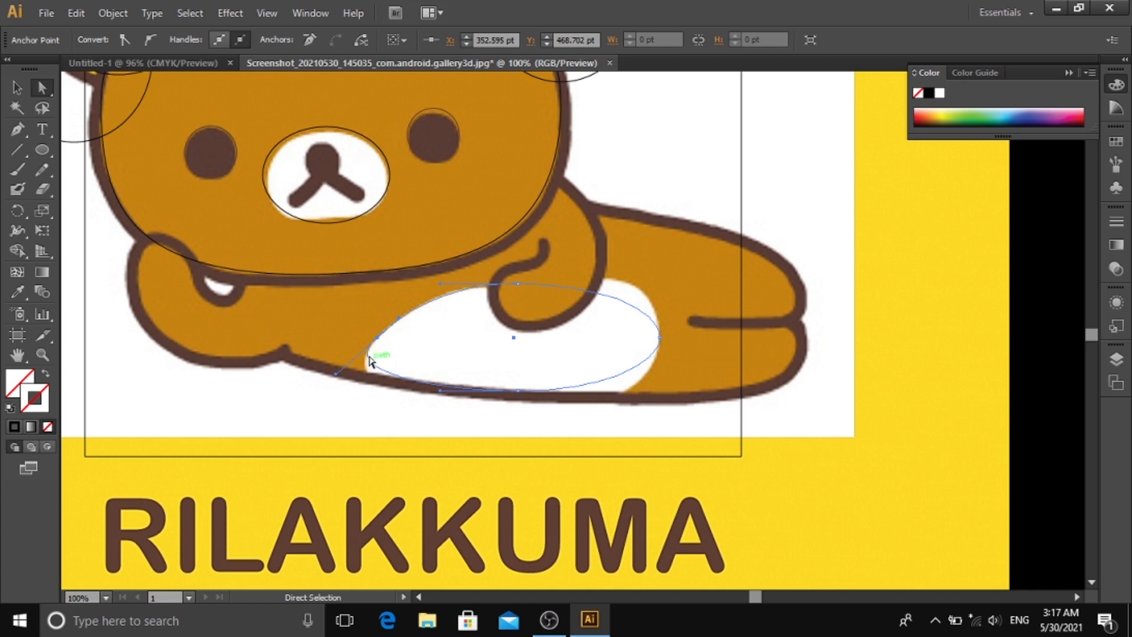
{"action": "left_click", "coordinate": [376, 338]}
{"action": "left_click_drag", "start_coordinate": [335, 374], "coordinate": [328, 394]}
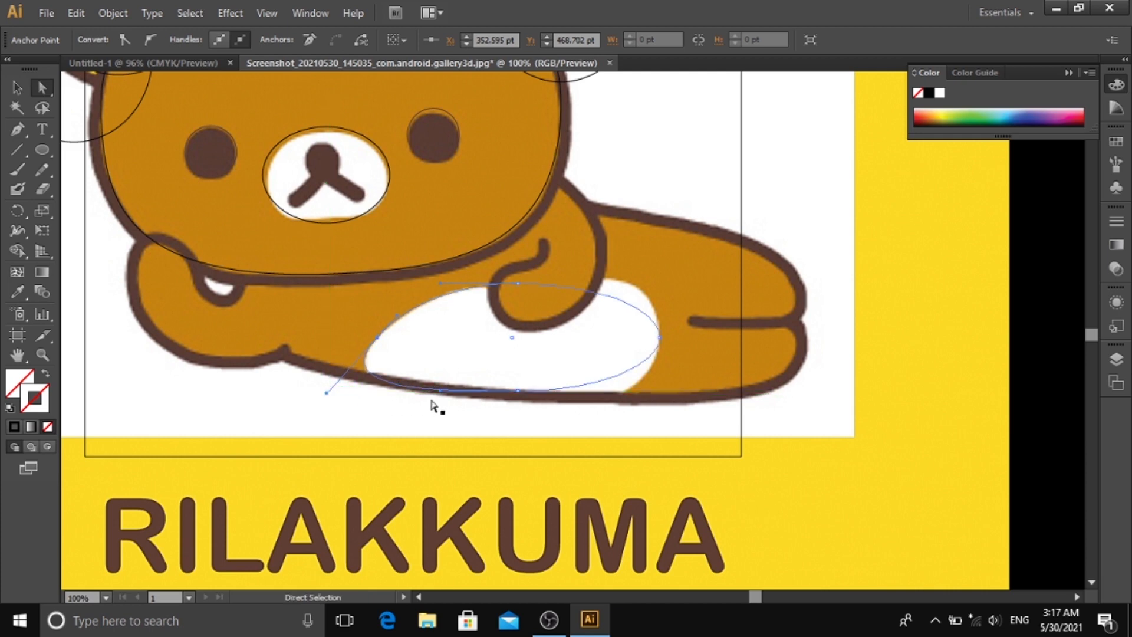
{"action": "left_click_drag", "start_coordinate": [440, 392], "coordinate": [599, 406]}
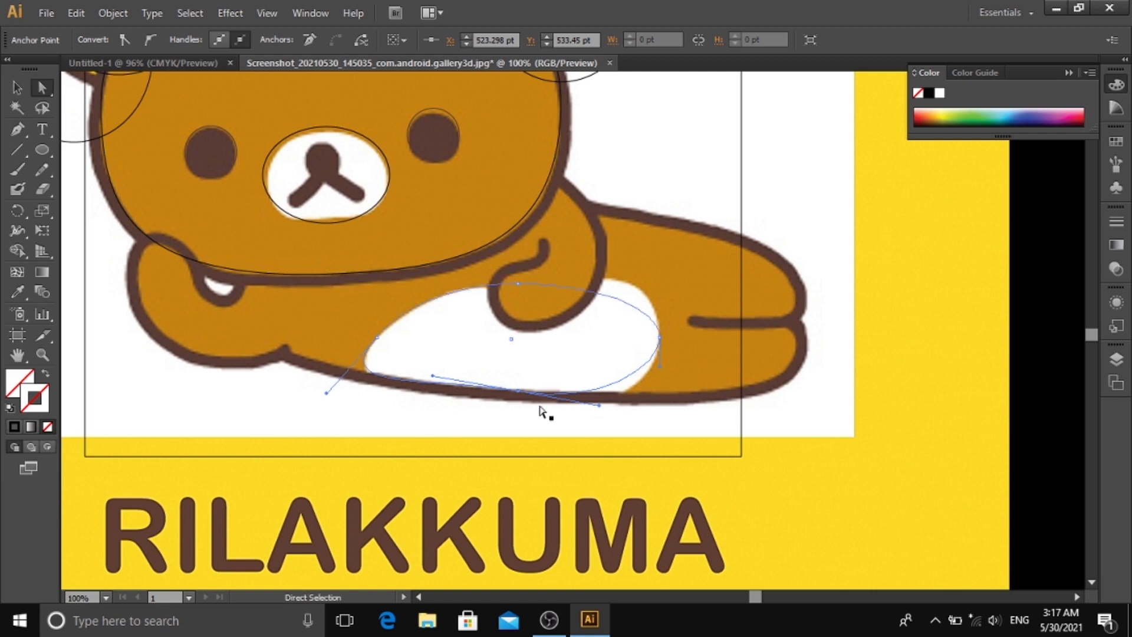
{"action": "left_click_drag", "start_coordinate": [381, 341], "coordinate": [378, 338]}
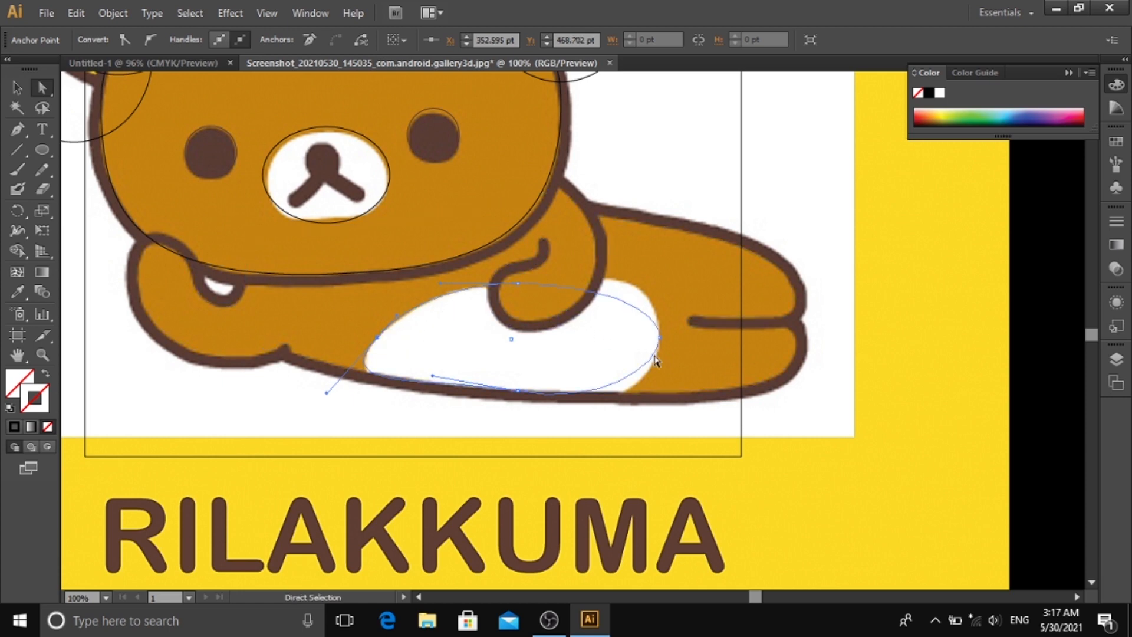
- Reshape the leg-side end of the belly shape with its anchor handles to match the patch's rounded edge
{"action": "left_click", "coordinate": [659, 337]}
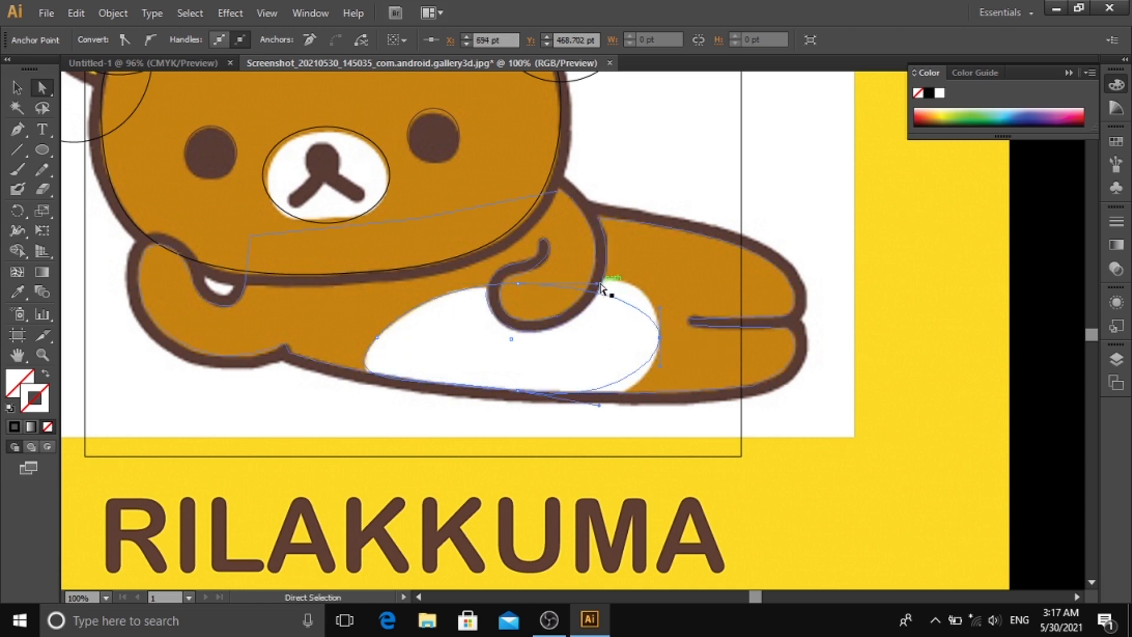
{"action": "left_click_drag", "start_coordinate": [606, 286], "coordinate": [606, 282]}
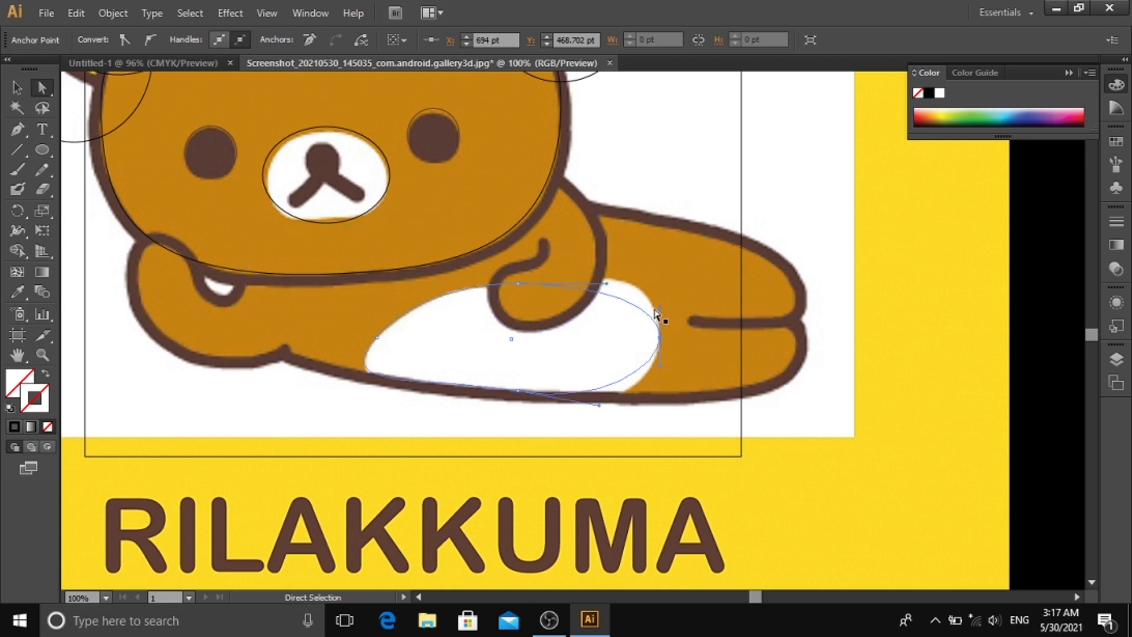
{"action": "left_click_drag", "start_coordinate": [658, 307], "coordinate": [647, 260]}
{"action": "left_click_drag", "start_coordinate": [665, 375], "coordinate": [603, 402]}
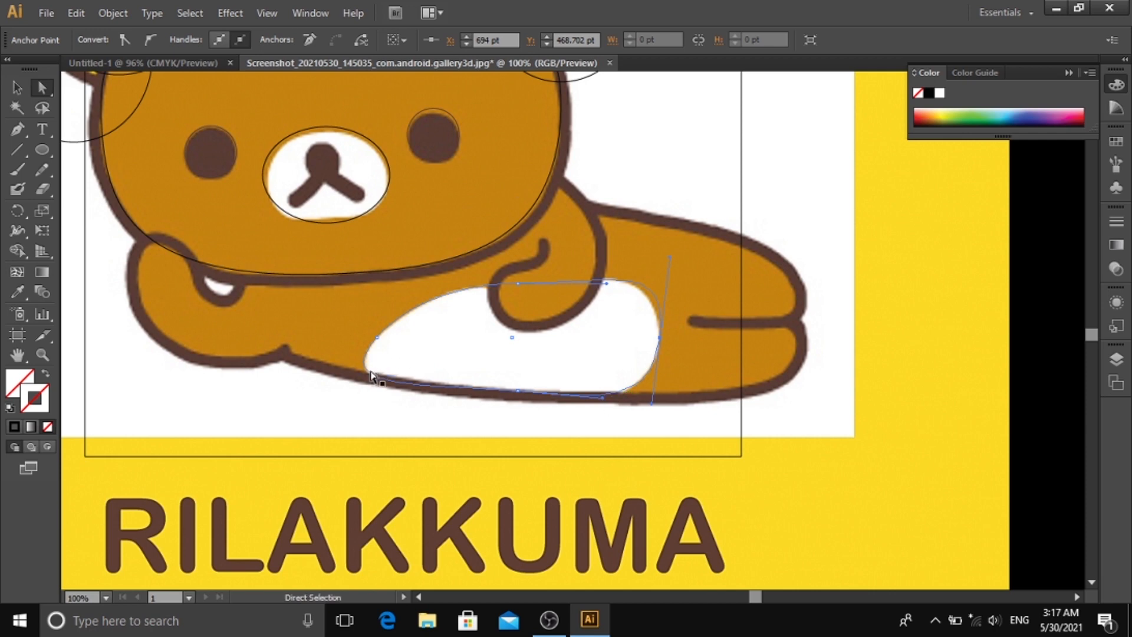
- Fill the belly shape with an off-white colour, keeping it without a stroke
{"action": "double_click", "coordinate": [16, 386]}
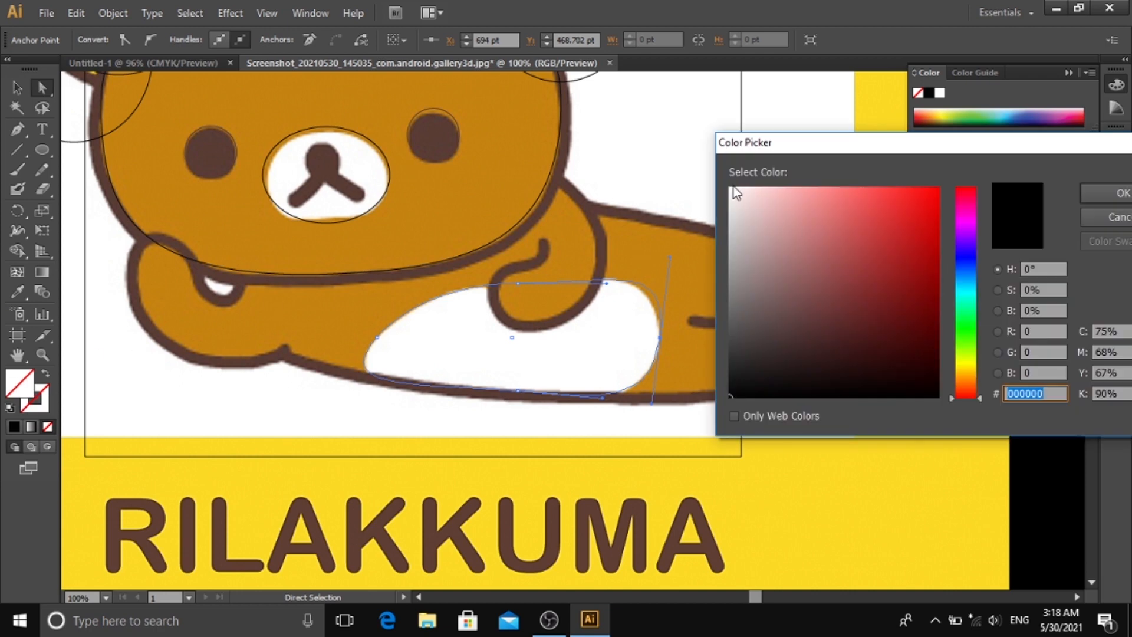
{"action": "left_click", "coordinate": [732, 195]}
{"action": "left_click", "coordinate": [1105, 193]}
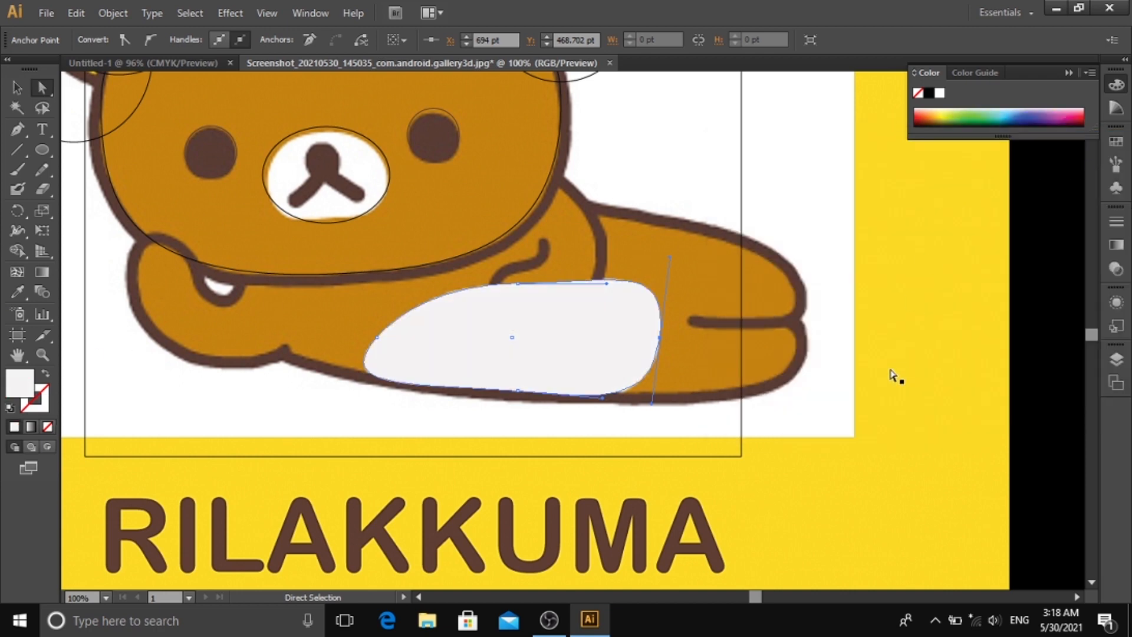
{"action": "key", "text": "v"}
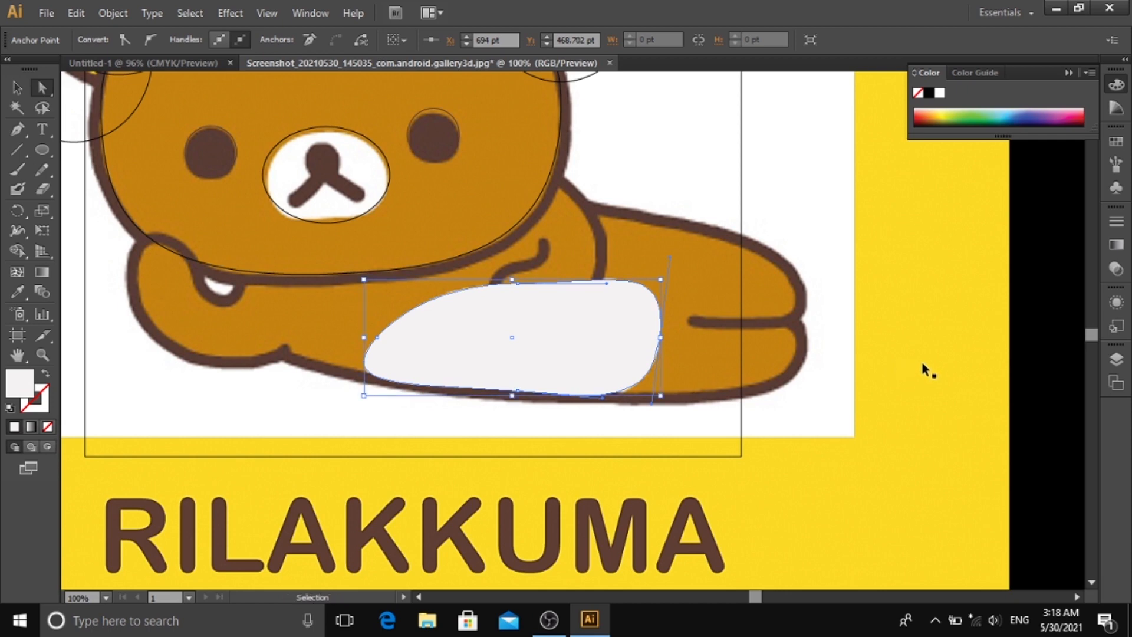
{"action": "key", "text": "a"}
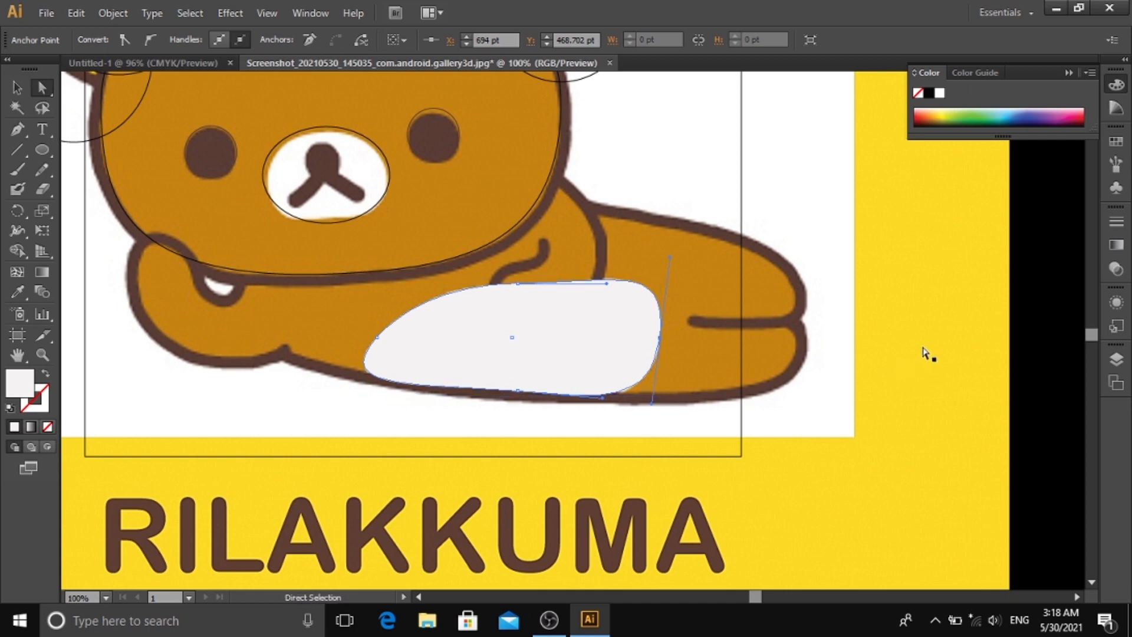
- Move the Rilakkuma reference image off the artboard so it sits beside the traced shapes
{"action": "key", "text": "ctrl+minus"}
{"action": "key", "text": "ctrl+minus"}
{"action": "key", "text": "ctrl+minus"}
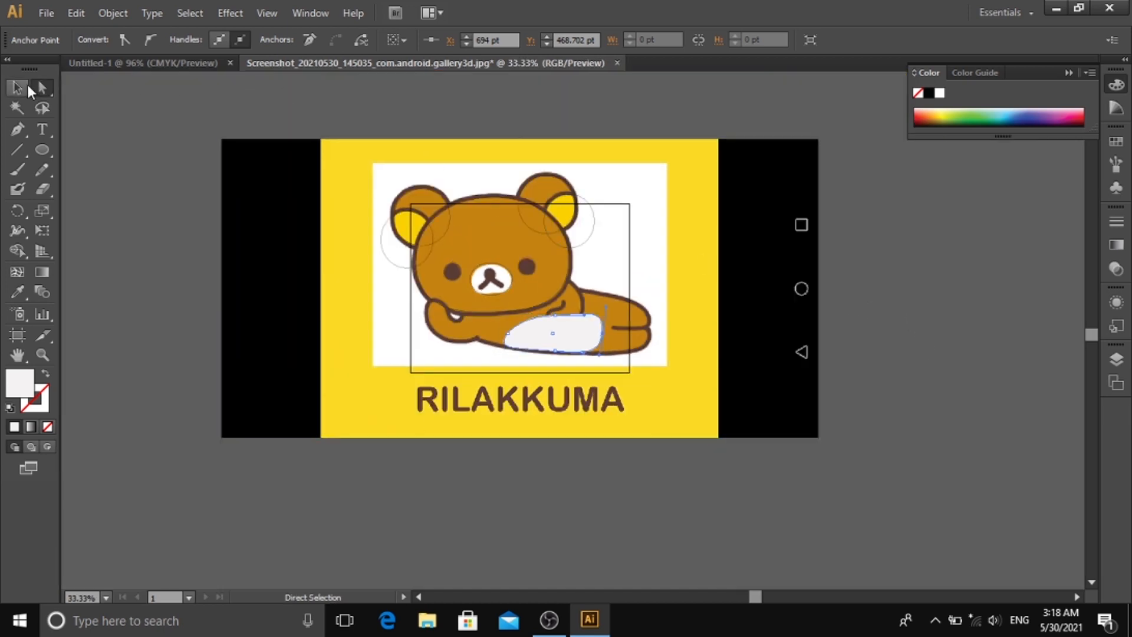
{"action": "key", "text": "v"}
{"action": "mouse_move", "coordinate": [758, 211]}
{"action": "left_mouse_down"}
{"action": "mouse_move", "coordinate": [861, 298]}
{"action": "mouse_move", "coordinate": [961, 298]}
{"action": "mouse_move", "coordinate": [384, 318]}
{"action": "mouse_move", "coordinate": [263, 213]}
{"action": "left_mouse_up"}
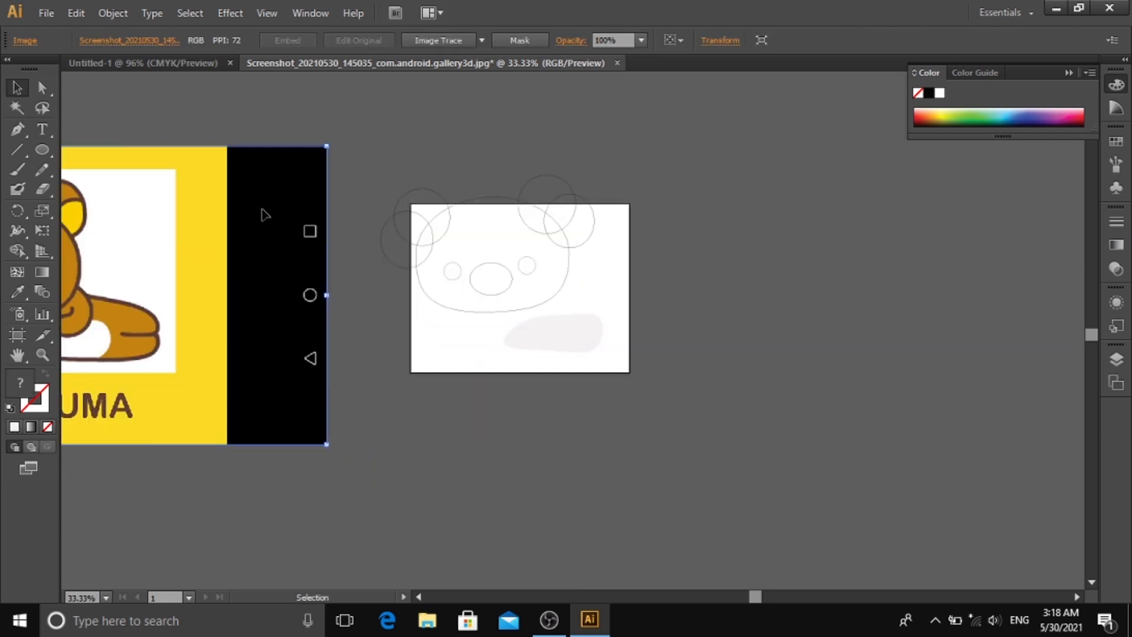
{"action": "left_click_drag", "start_coordinate": [433, 397], "coordinate": [688, 415]}
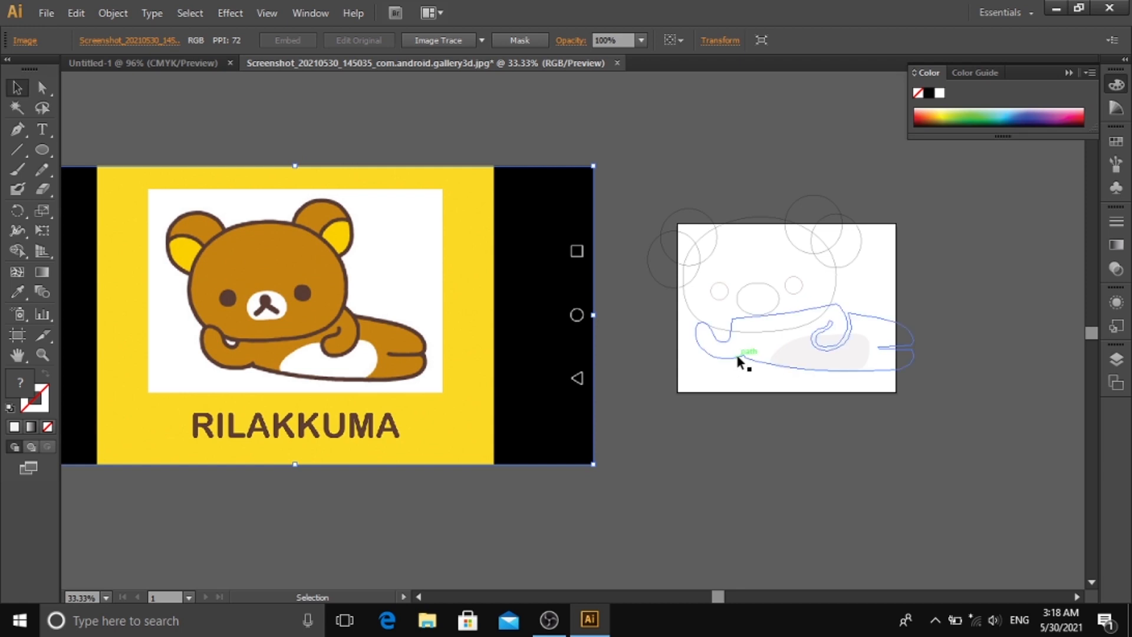
{"action": "left_click", "coordinate": [738, 361]}
{"action": "key", "text": "Delete"}
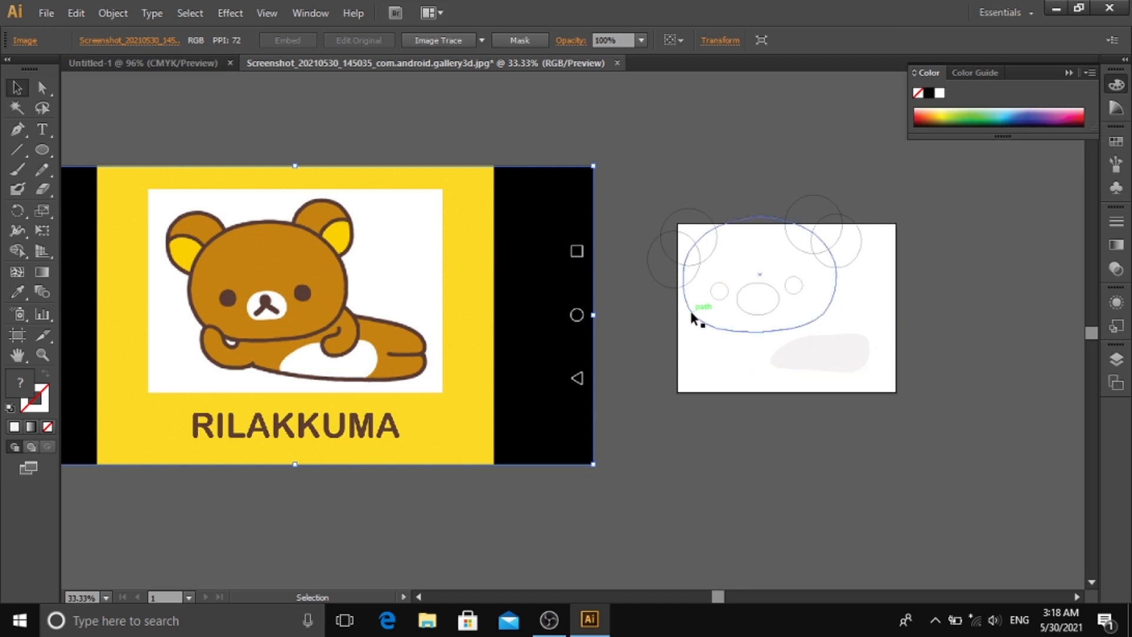
{"action": "left_click", "coordinate": [692, 315]}
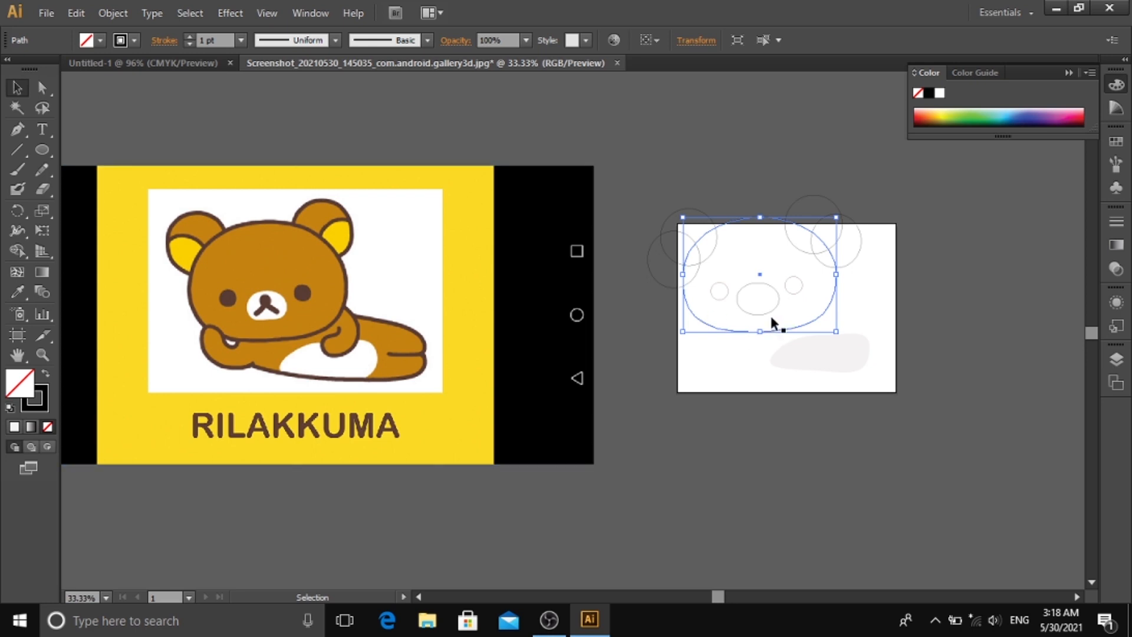
{"action": "left_click", "coordinate": [794, 295]}
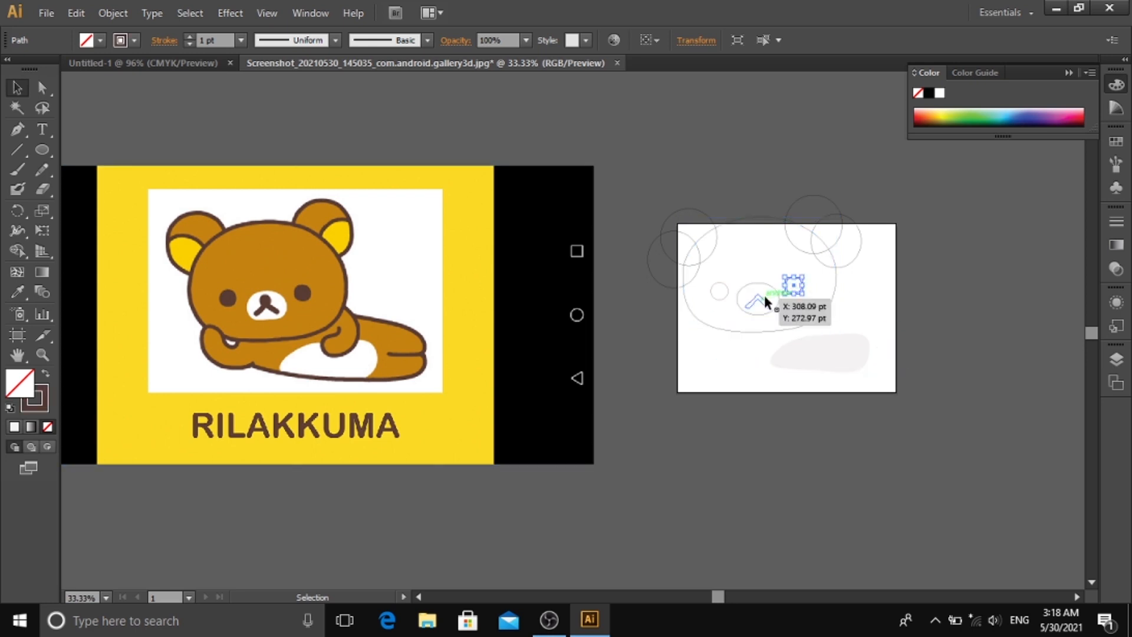
- Give the mouth path a near-black fill (#020101) and a near-black stroke (#050404)
{"action": "left_click", "coordinate": [764, 297]}
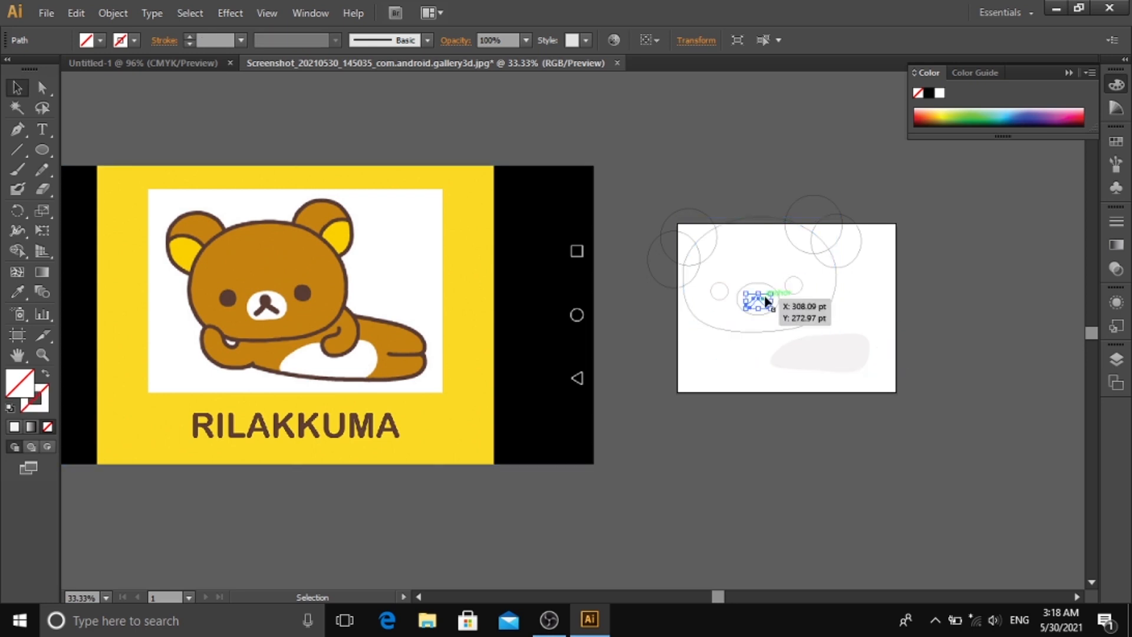
{"action": "double_click", "coordinate": [28, 382]}
{"action": "left_click", "coordinate": [827, 395]}
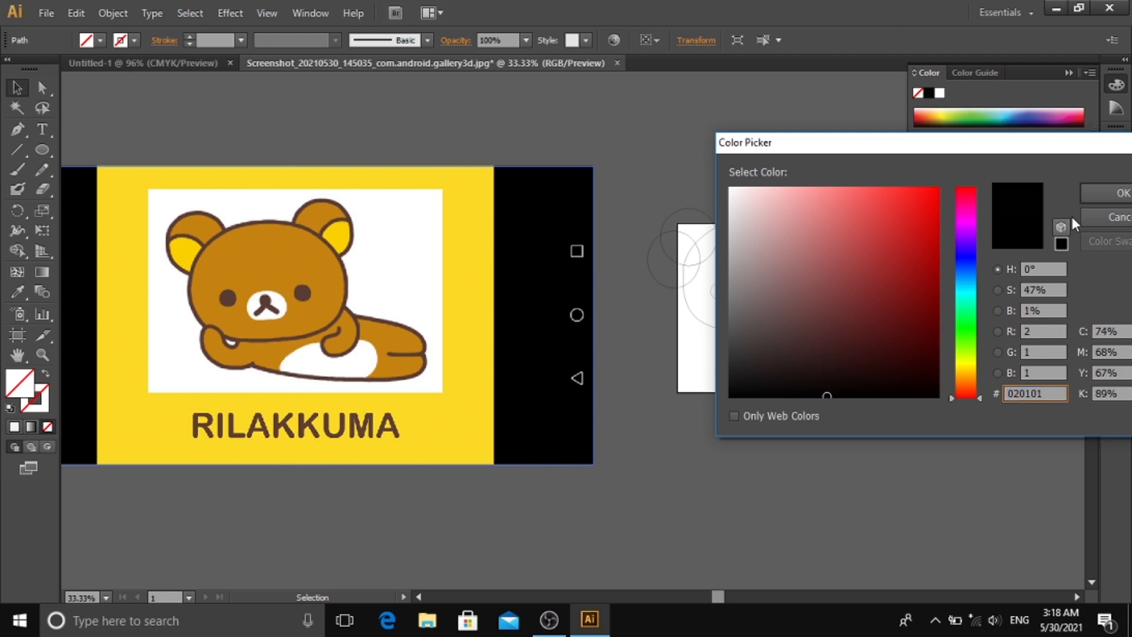
{"action": "left_click", "coordinate": [1088, 195]}
{"action": "double_click", "coordinate": [36, 405]}
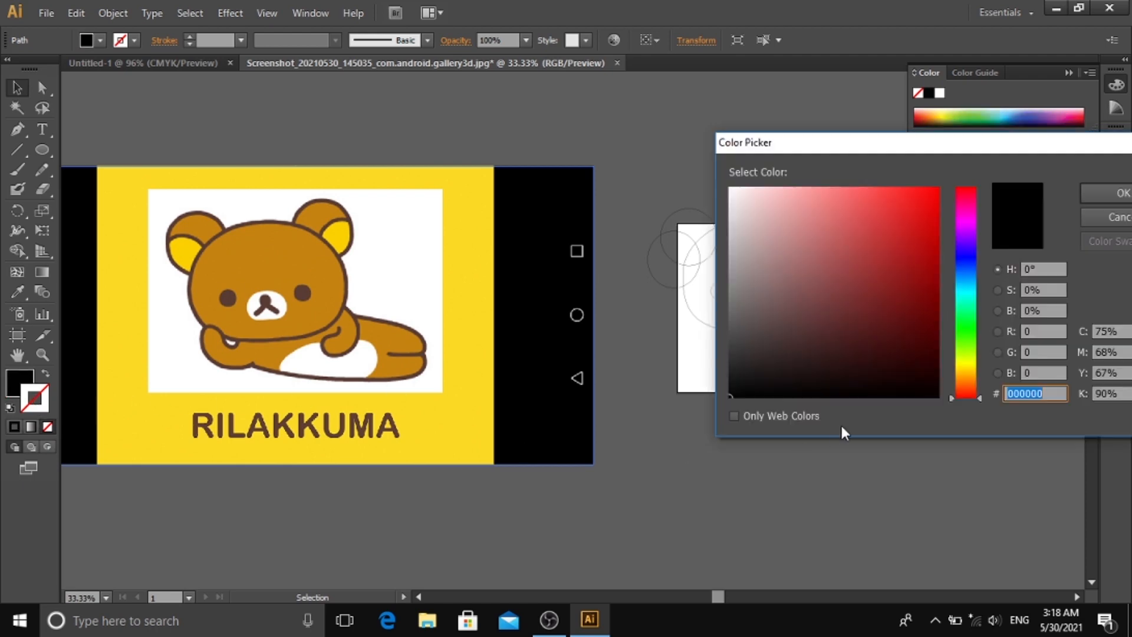
{"action": "left_click", "coordinate": [791, 393]}
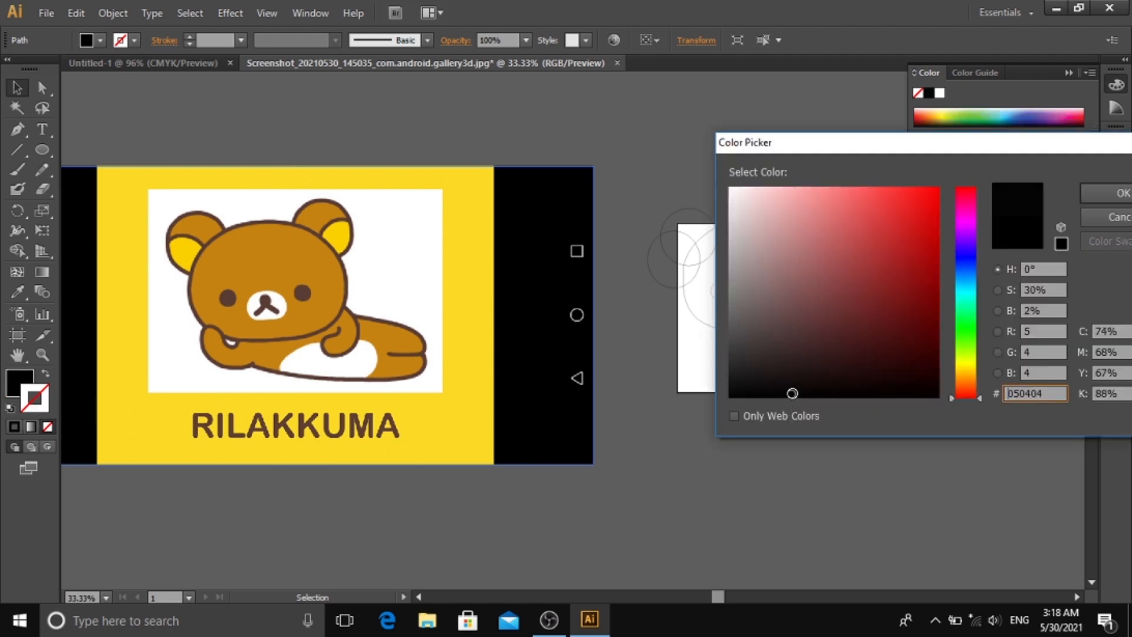
{"action": "left_click", "coordinate": [1101, 197]}
- Fill the muzzle ellipse around the mouth with the off-white colour #FCF5F5
{"action": "key", "text": "ctrl+plus"}
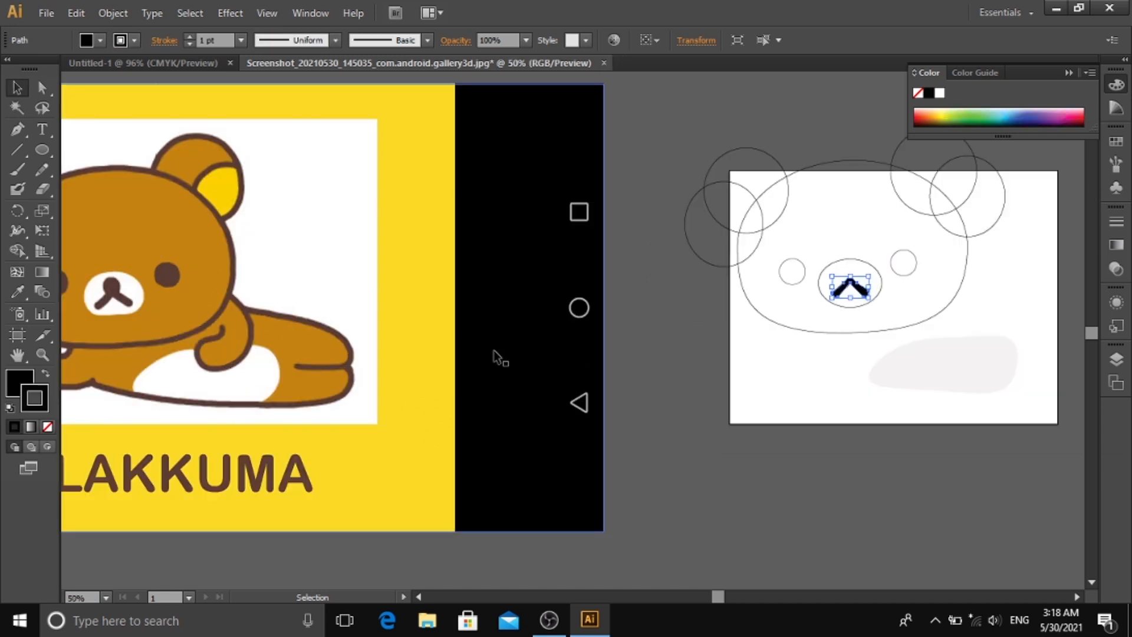
{"action": "left_click_drag", "start_coordinate": [436, 344], "coordinate": [450, 348]}
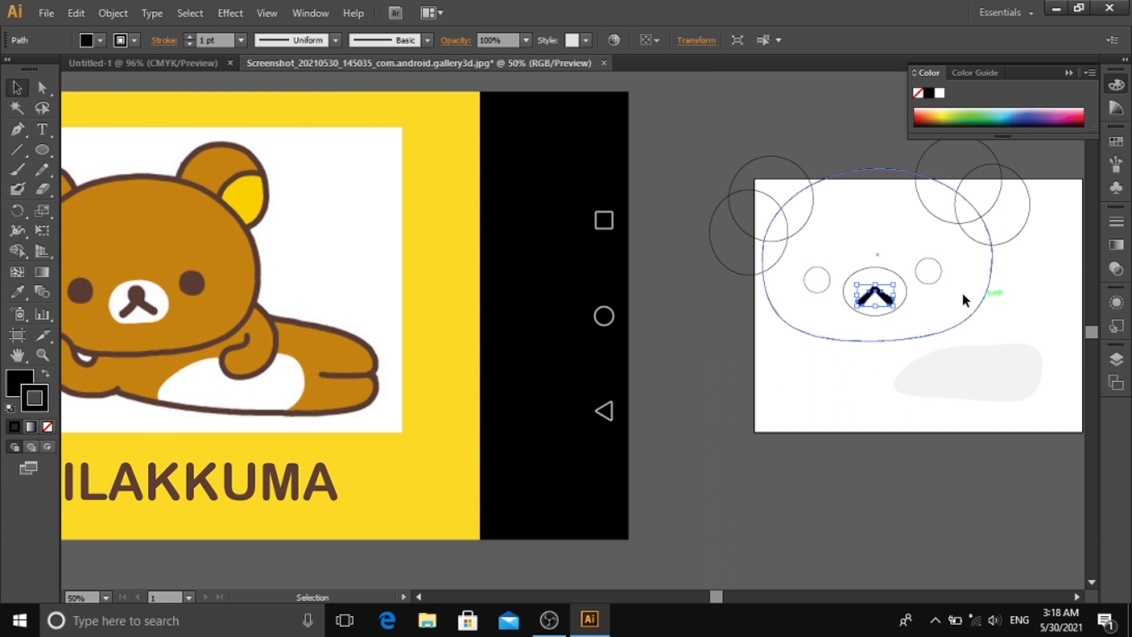
{"action": "left_click", "coordinate": [890, 268]}
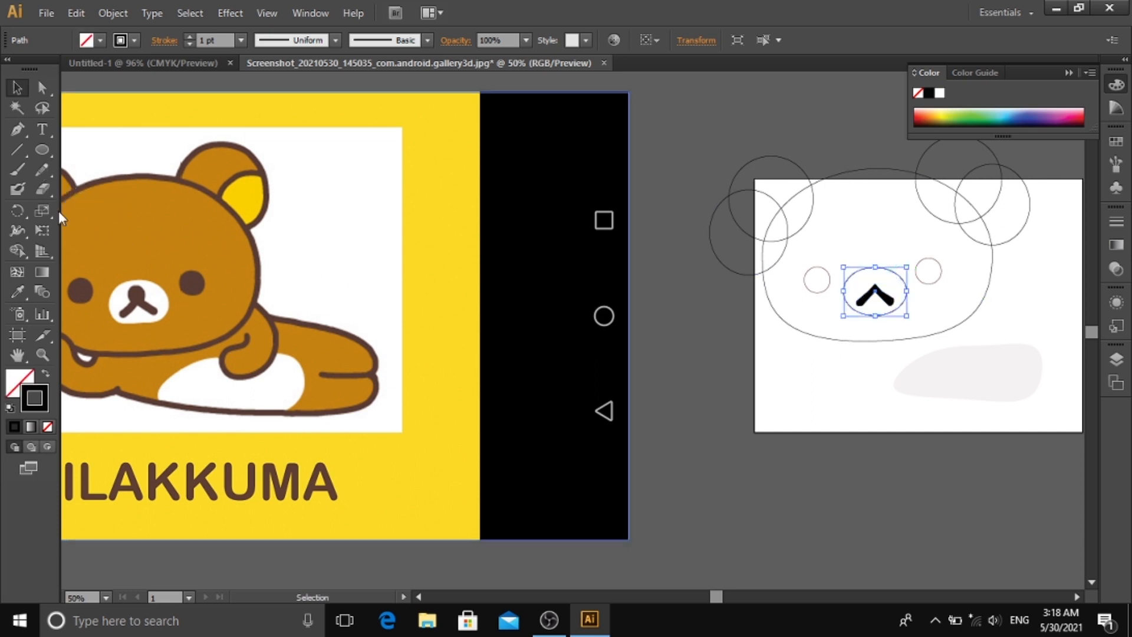
{"action": "double_click", "coordinate": [39, 394]}
{"action": "left_click", "coordinate": [734, 190]}
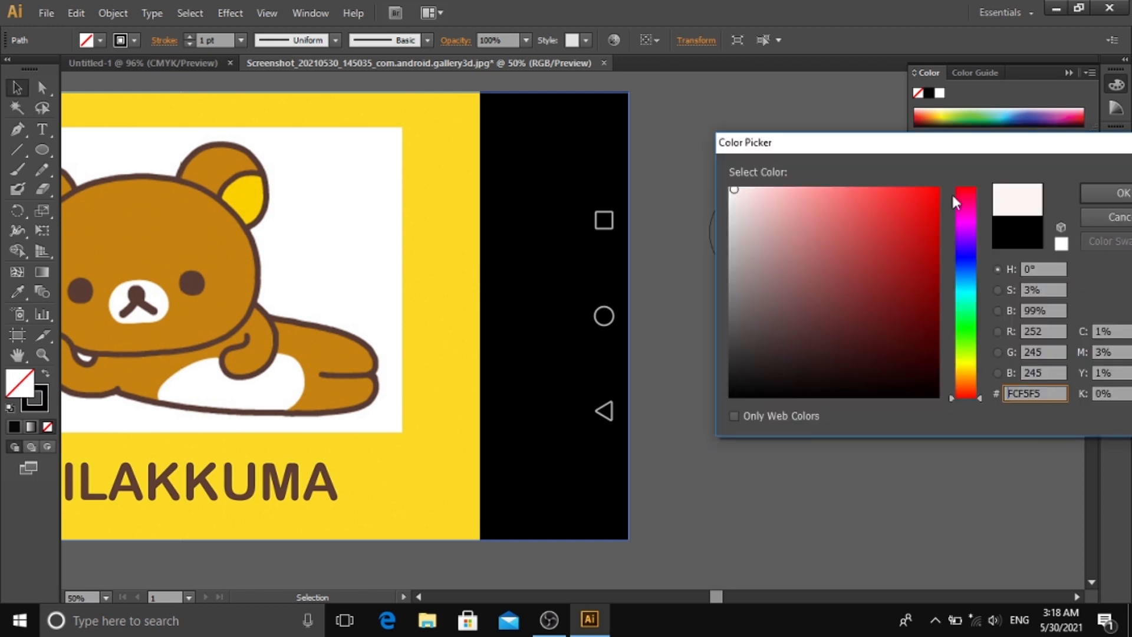
{"action": "left_click", "coordinate": [1108, 193]}
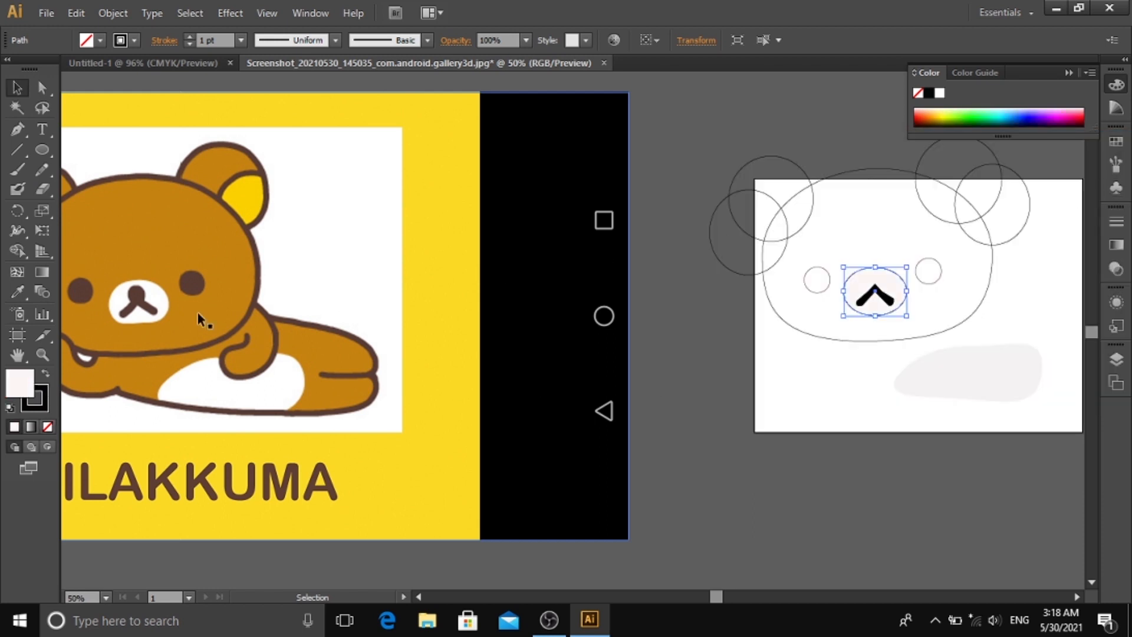
- Set the muzzle ellipse's stroke to an off-white of RGB 247, 240, 240
{"action": "left_click", "coordinate": [39, 398]}
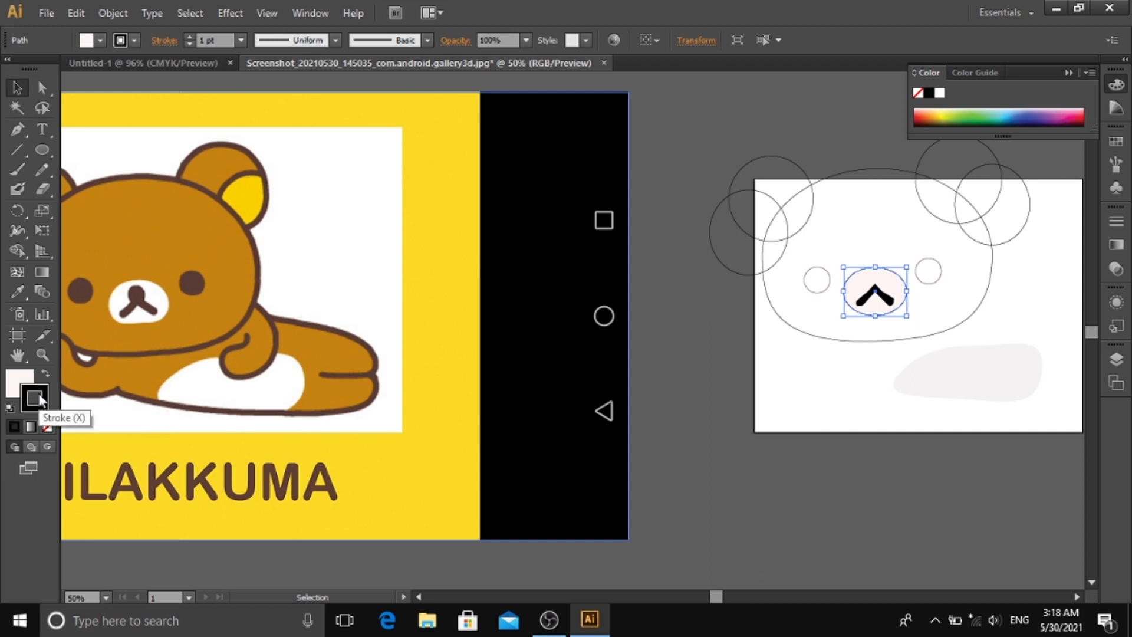
{"action": "double_click", "coordinate": [37, 398]}
{"action": "left_click", "coordinate": [731, 192]}
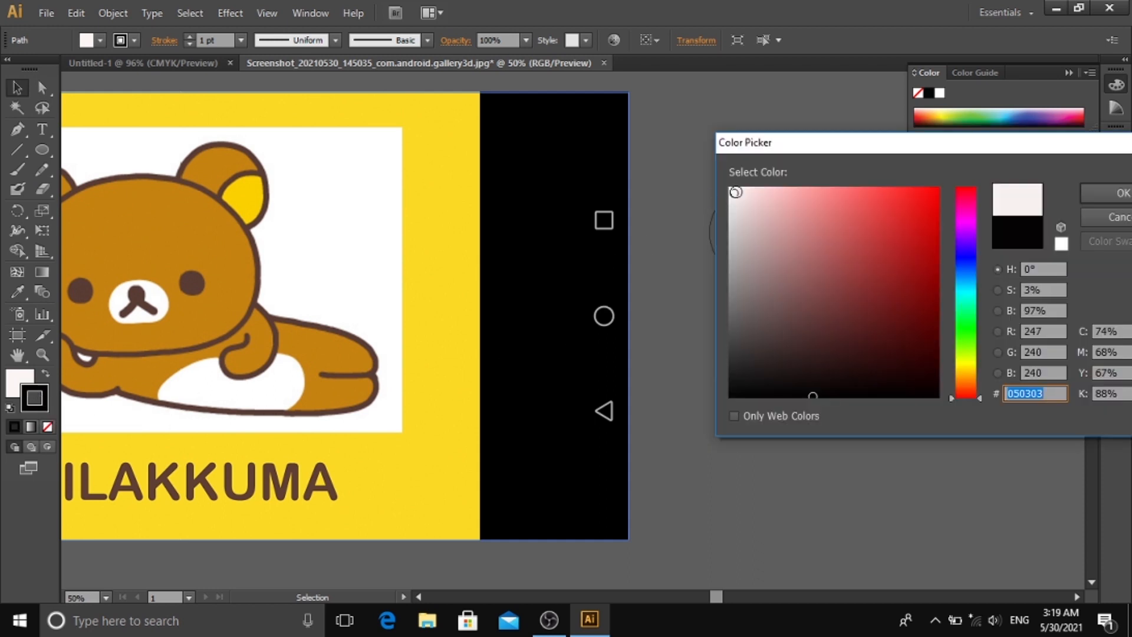
{"action": "left_click", "coordinate": [1107, 194]}
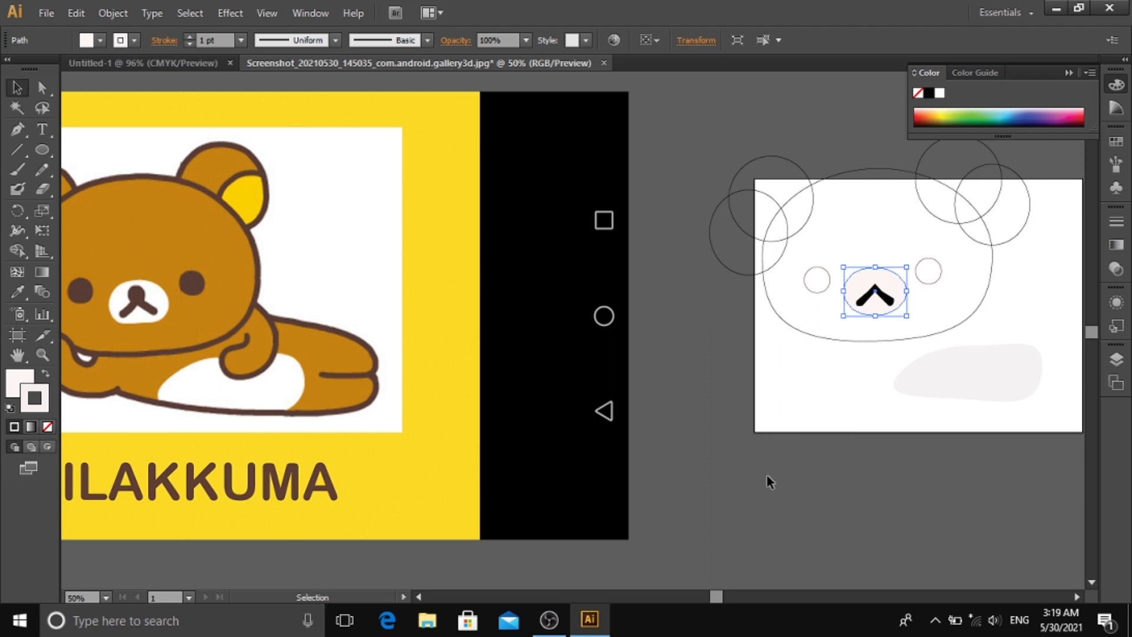
- Give the bear's left-hand eye circle on the artboard a black stroke and a black fill
{"action": "left_click", "coordinate": [812, 275]}
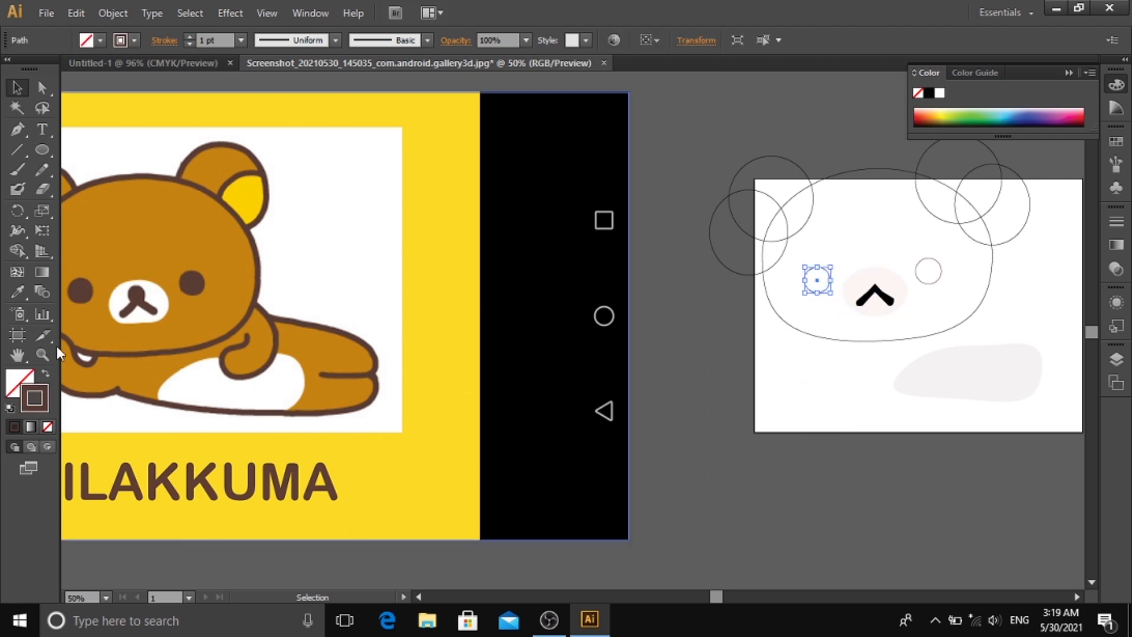
{"action": "left_click", "coordinate": [47, 427]}
{"action": "double_click", "coordinate": [40, 408]}
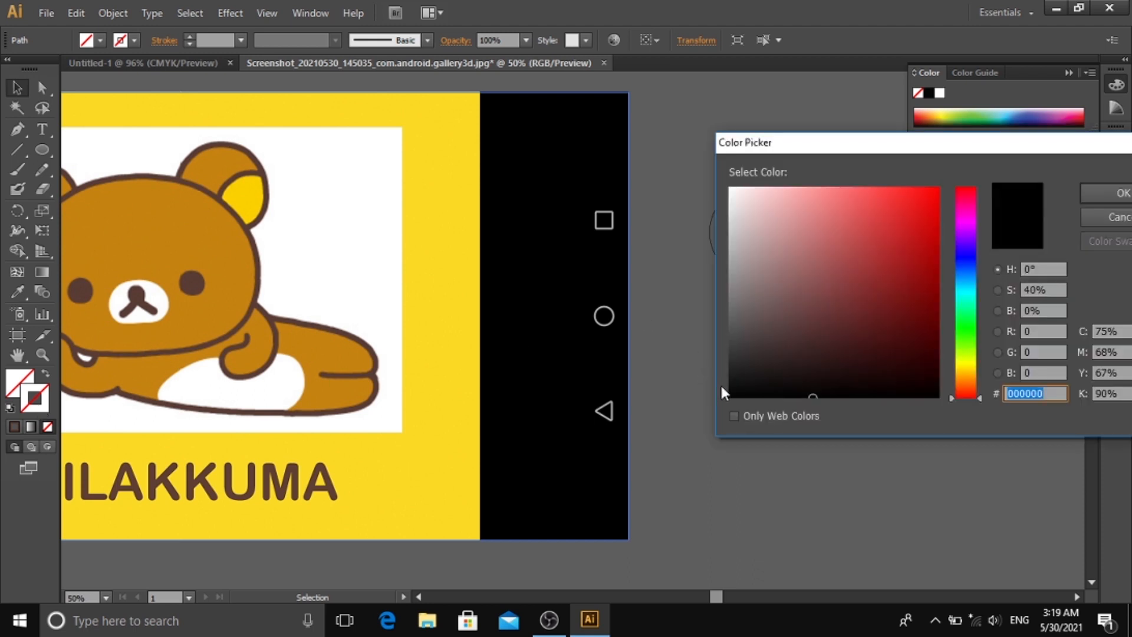
{"action": "left_click", "coordinate": [731, 394]}
{"action": "left_click", "coordinate": [1107, 193]}
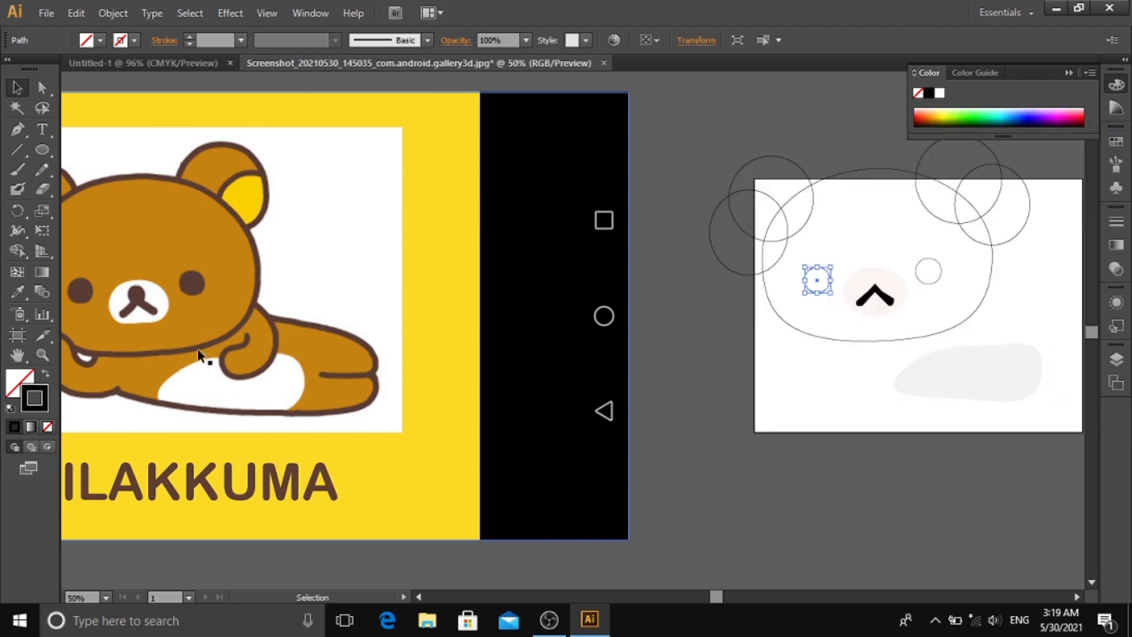
{"action": "double_click", "coordinate": [34, 400]}
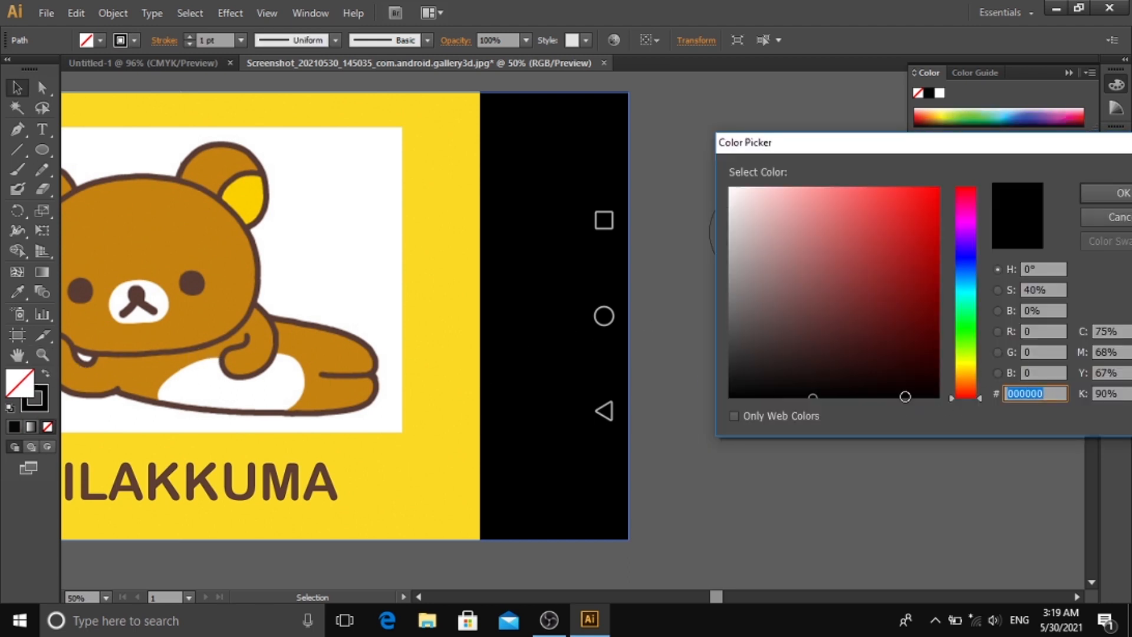
{"action": "left_click", "coordinate": [903, 396]}
{"action": "left_click", "coordinate": [1102, 197]}
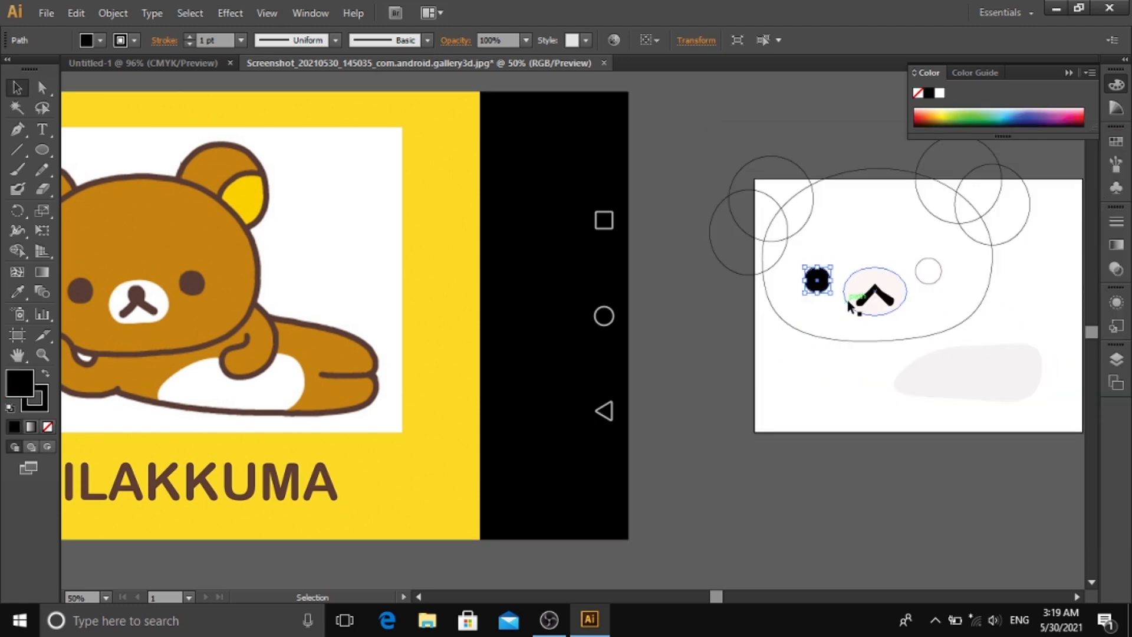
- Copy the black appearance of the finished eye onto the other eye circle with the Eyedropper
{"action": "left_click", "coordinate": [937, 278]}
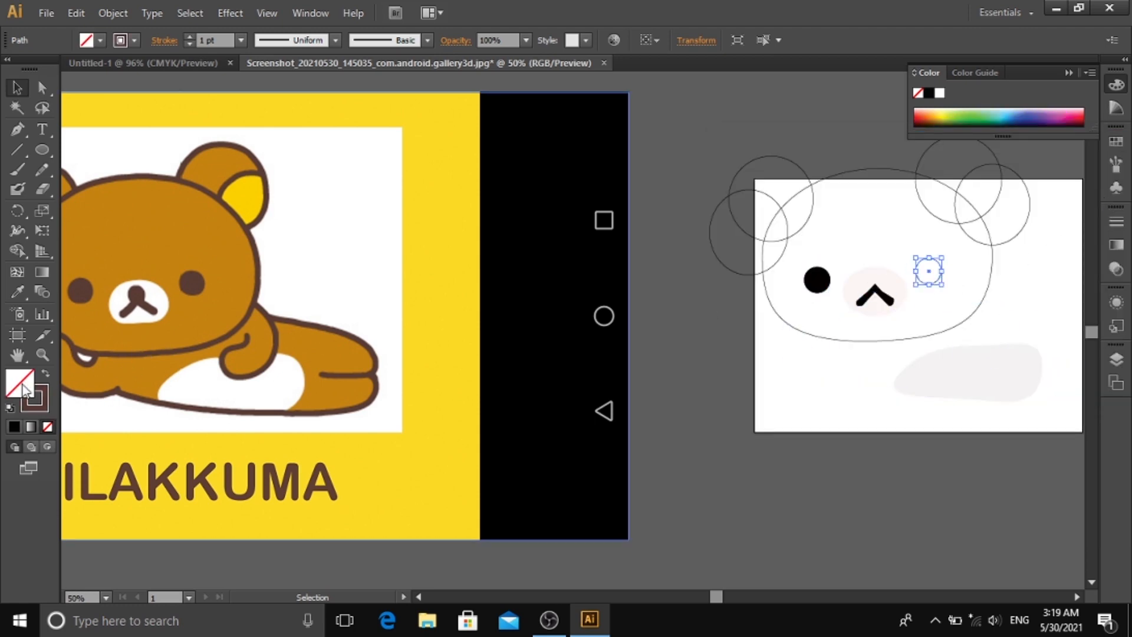
{"action": "left_click", "coordinate": [18, 291]}
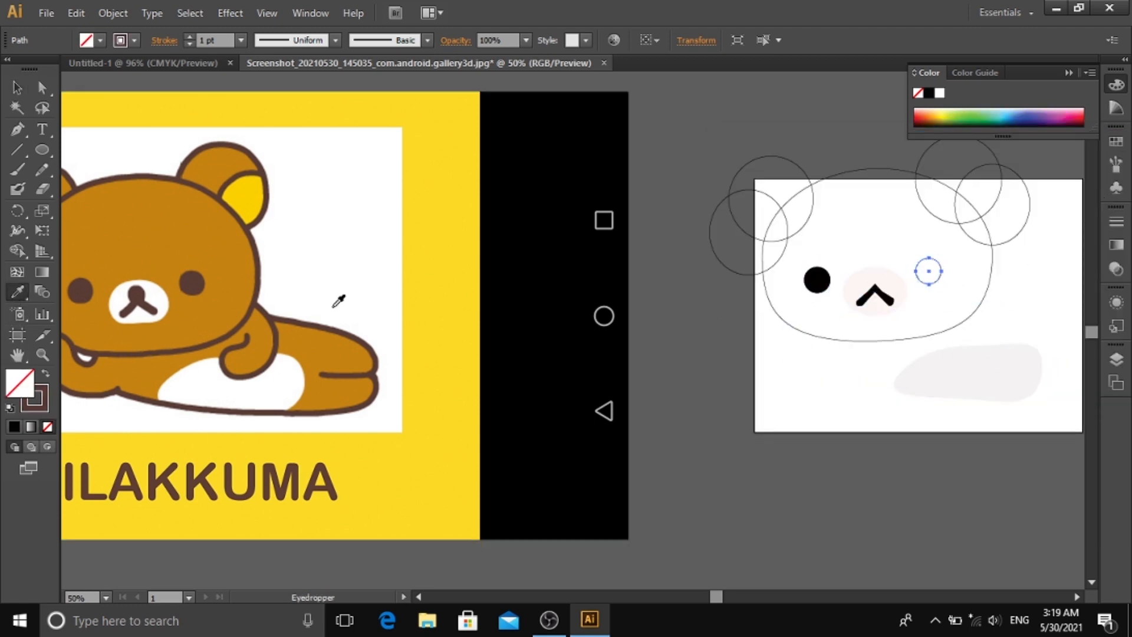
{"action": "left_click", "coordinate": [816, 280]}
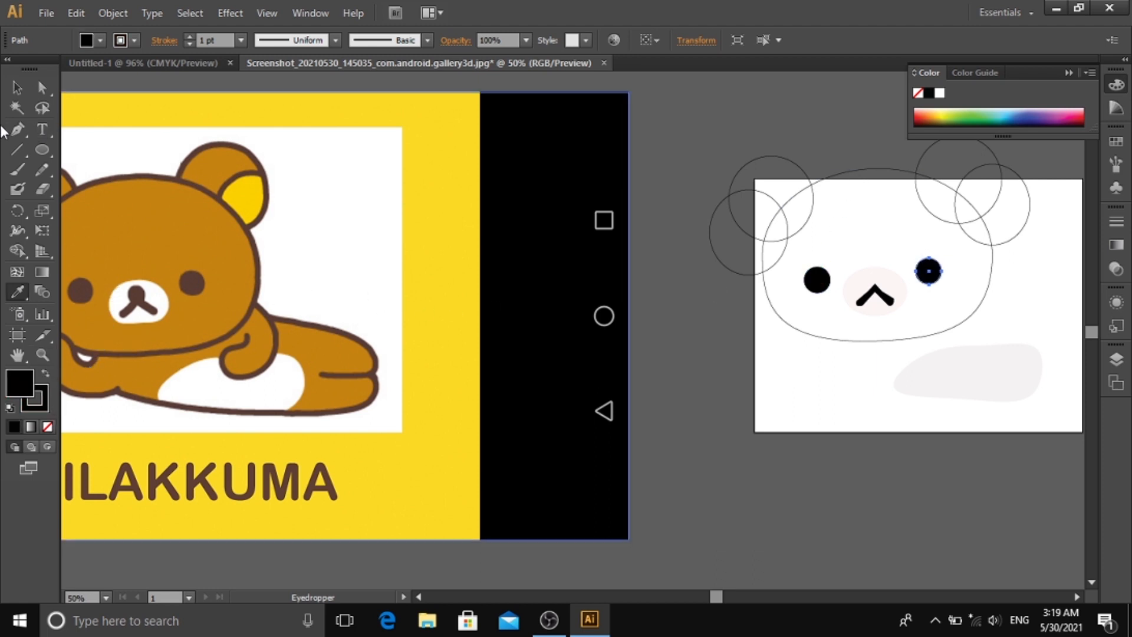
{"action": "left_click", "coordinate": [18, 88]}
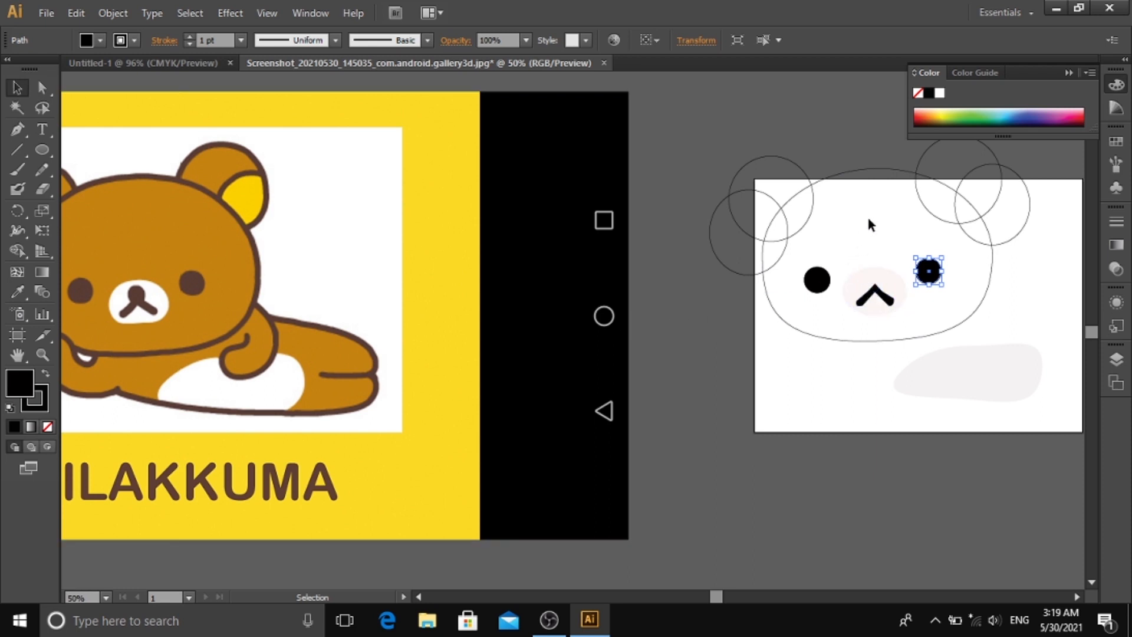
- Fill the head outline with the orange-brown sampled from the bear's head in the reference image using the Eyedropper
{"action": "left_click", "coordinate": [867, 173]}
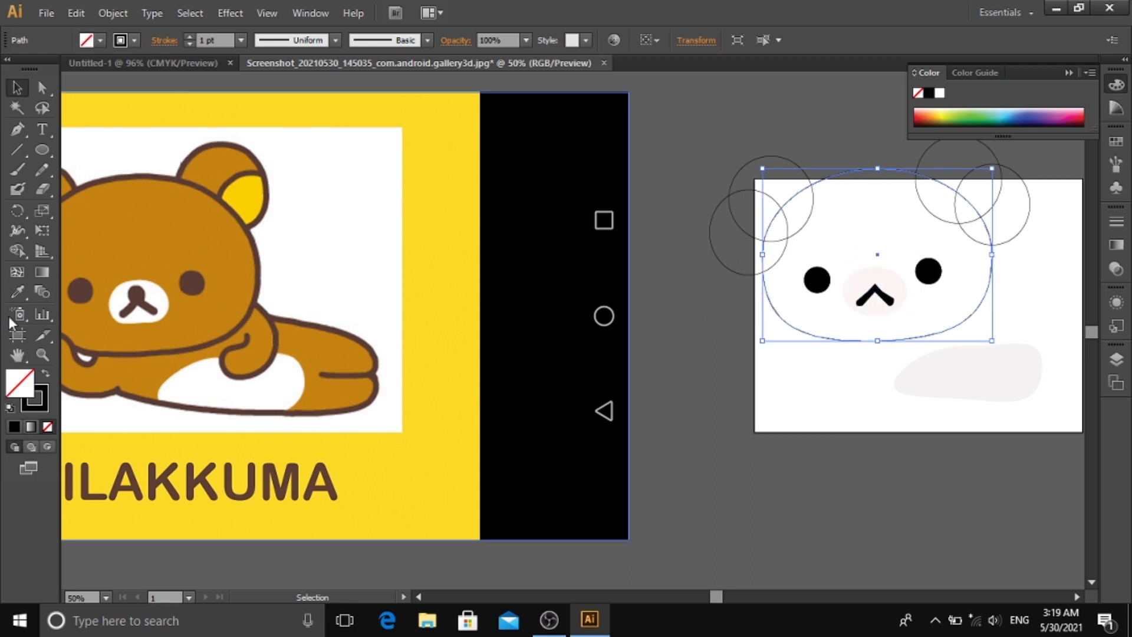
{"action": "left_click", "coordinate": [18, 291]}
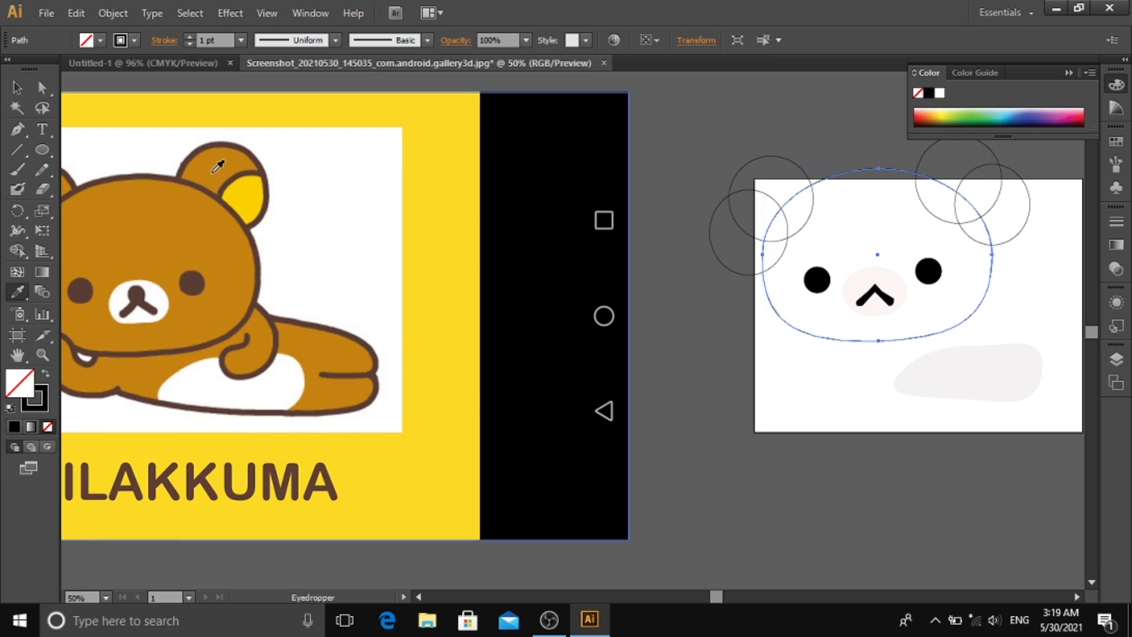
{"action": "left_click", "coordinate": [210, 215]}
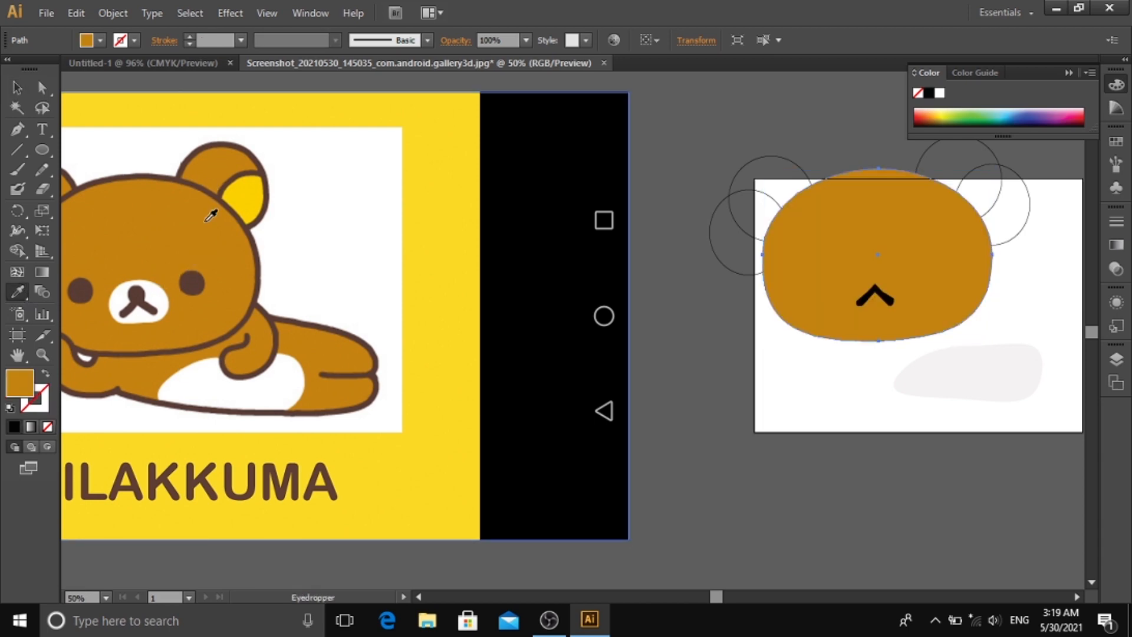
{"action": "left_click", "coordinate": [17, 87]}
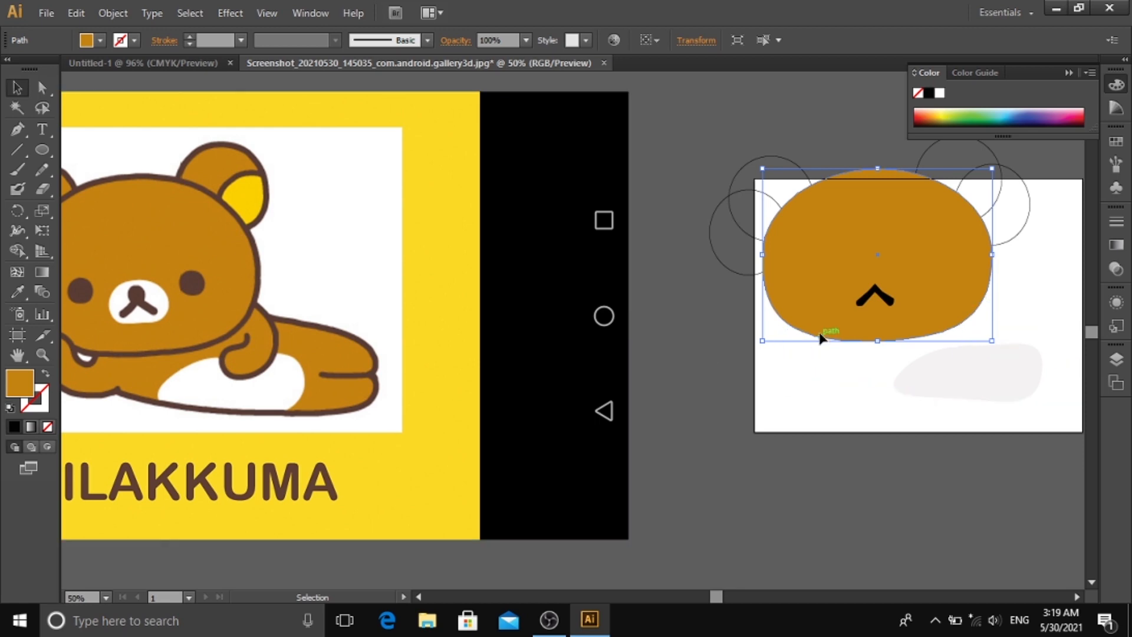
- Send the orange-brown head shape to the back, behind the eyes, muzzle and mouth
{"action": "right_click", "coordinate": [797, 300]}
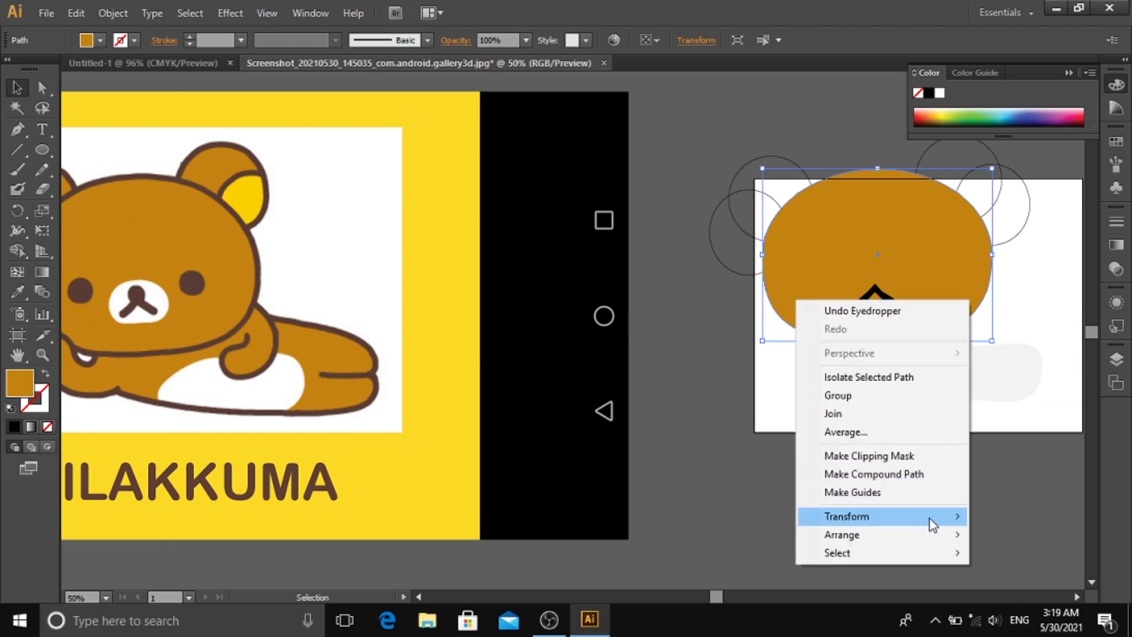
{"action": "mouse_move", "coordinate": [932, 522]}
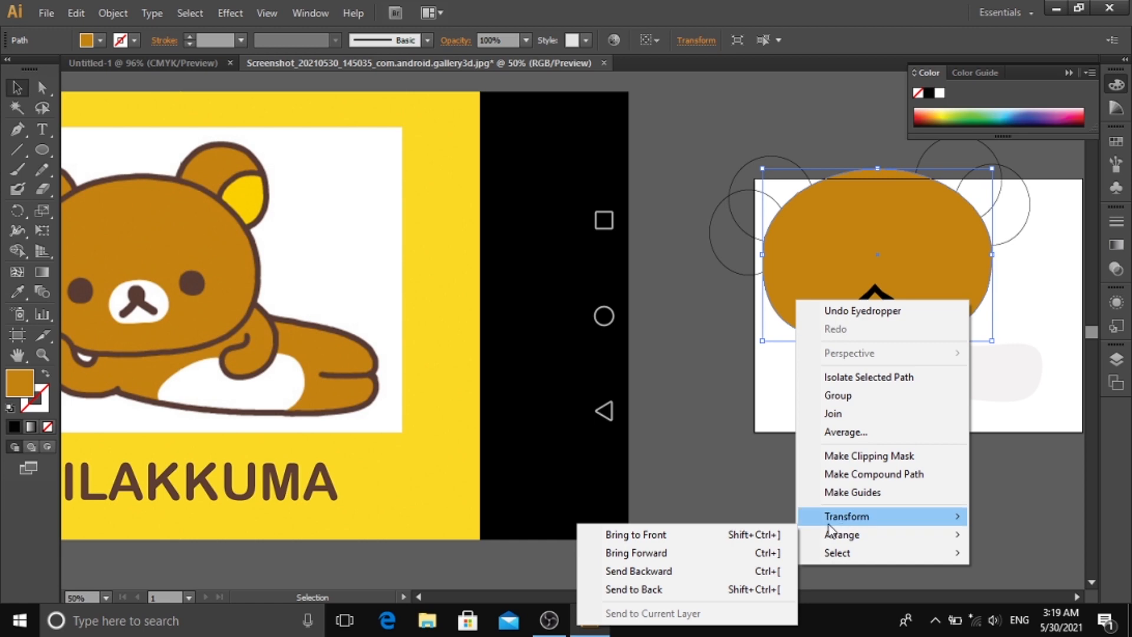
{"action": "left_click", "coordinate": [744, 589]}
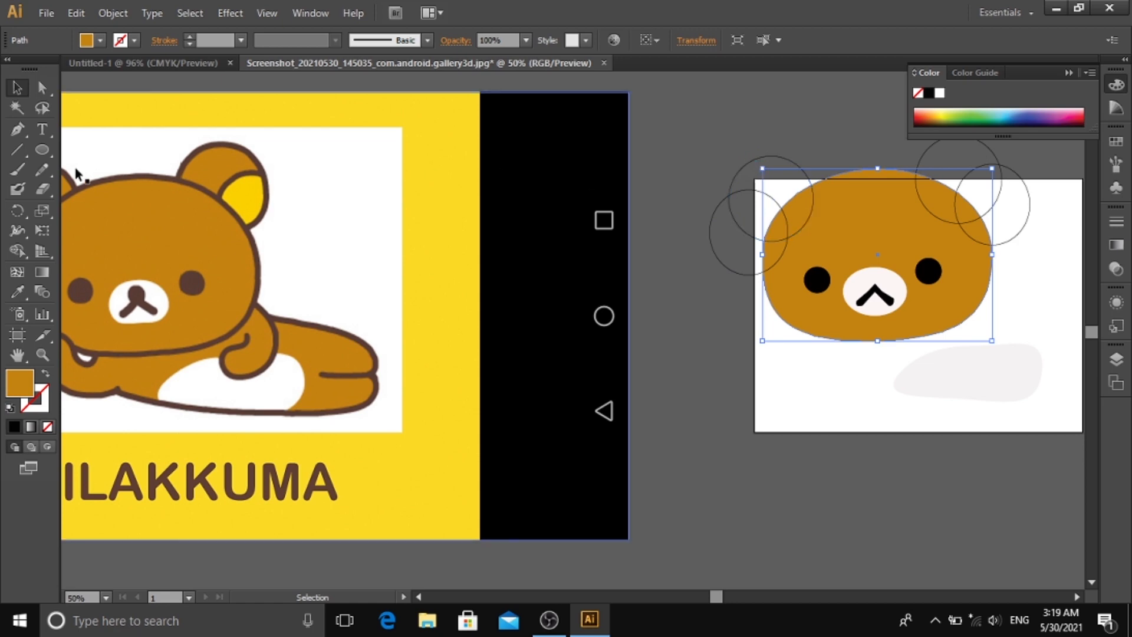
- Give the orange-brown head shape on the artboard a near-black stroke
{"action": "key", "text": "space"}
{"action": "left_click_drag", "start_coordinate": [140, 174], "coordinate": [206, 181]}
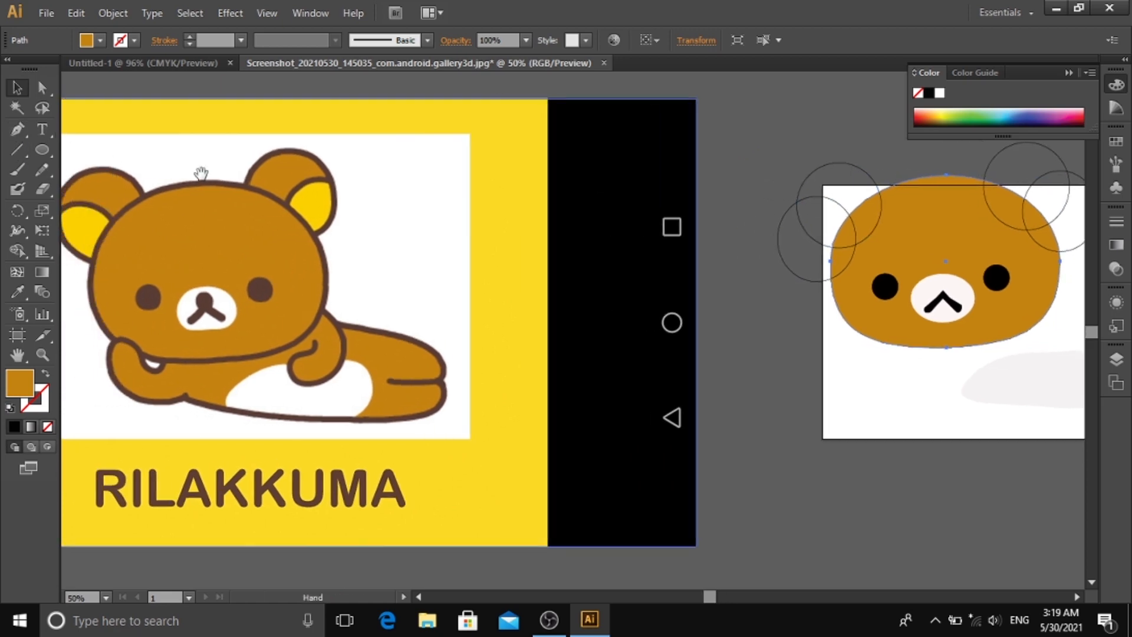
{"action": "left_click", "coordinate": [813, 178]}
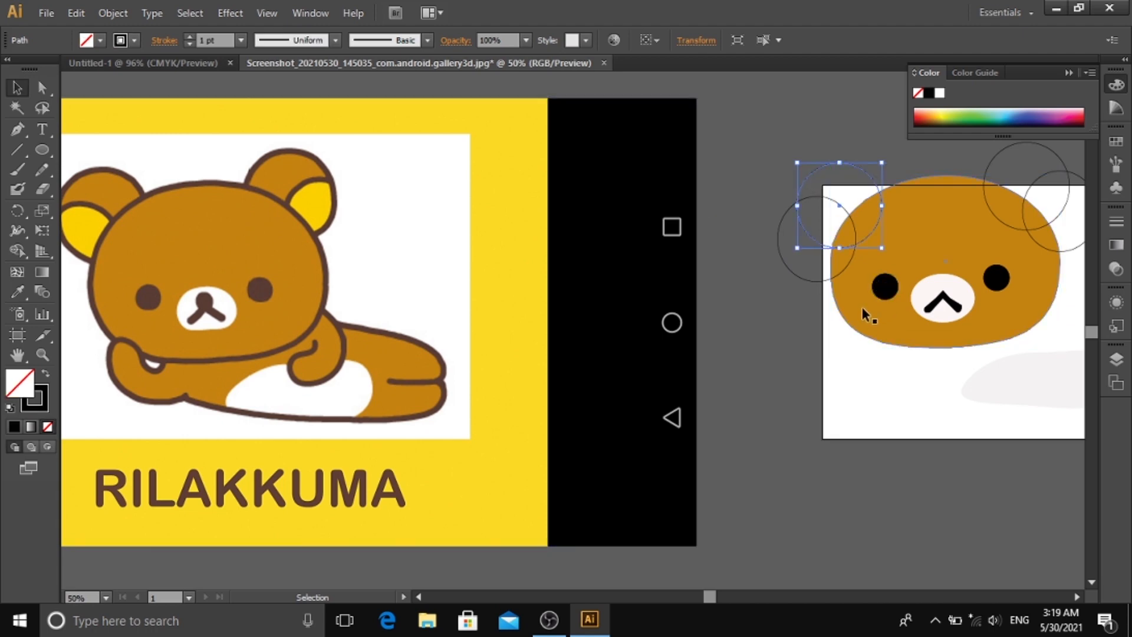
{"action": "left_click", "coordinate": [851, 326]}
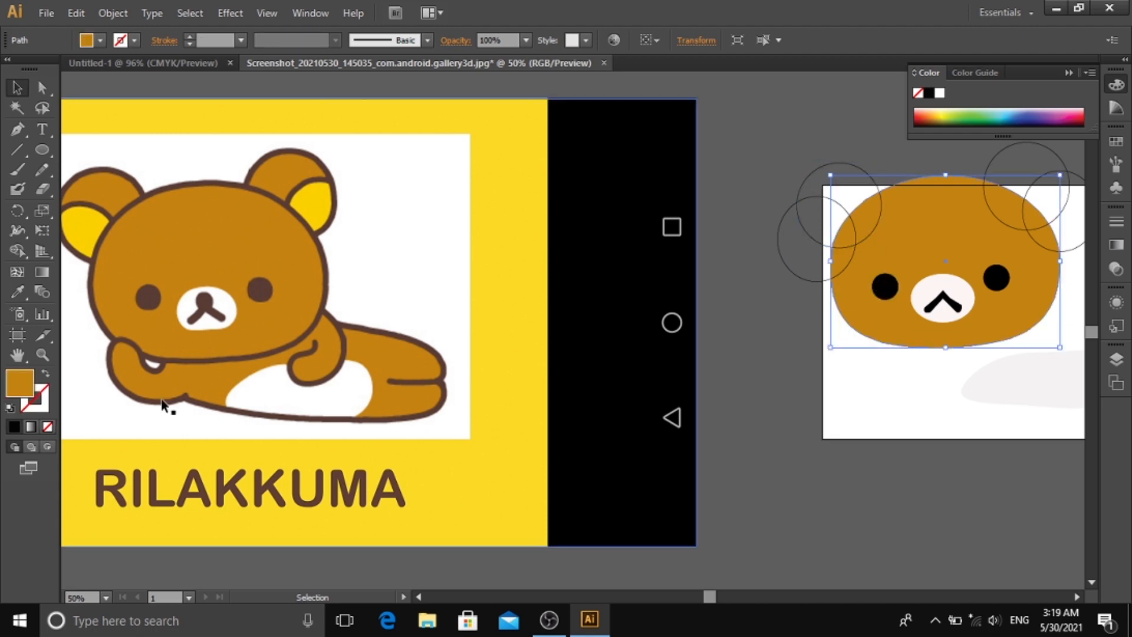
{"action": "double_click", "coordinate": [46, 405]}
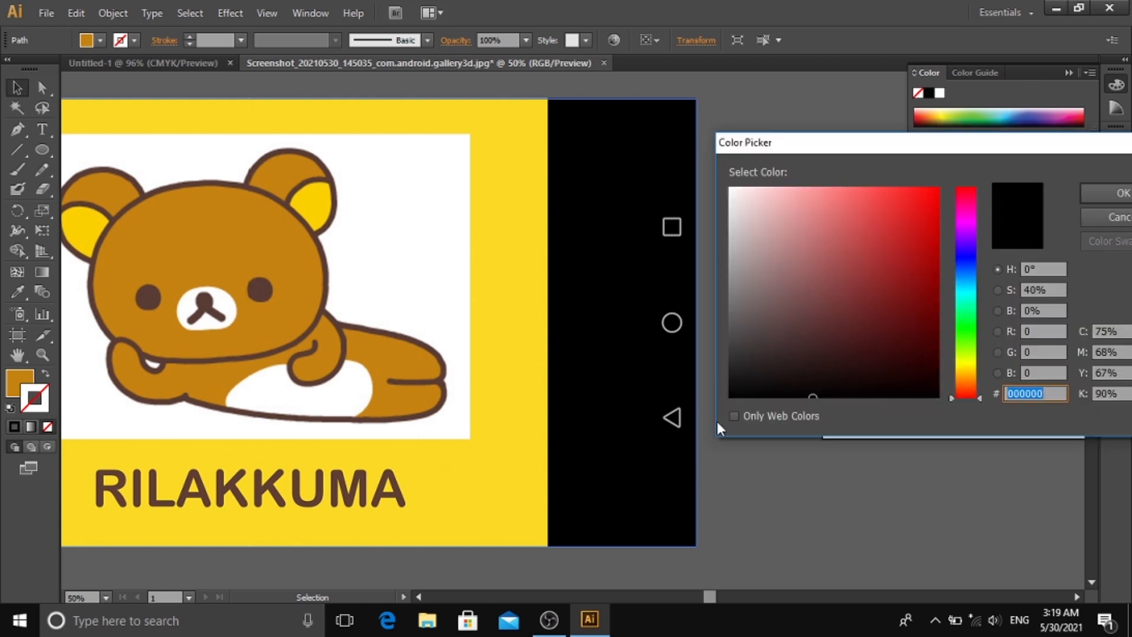
{"action": "left_click", "coordinate": [1088, 194]}
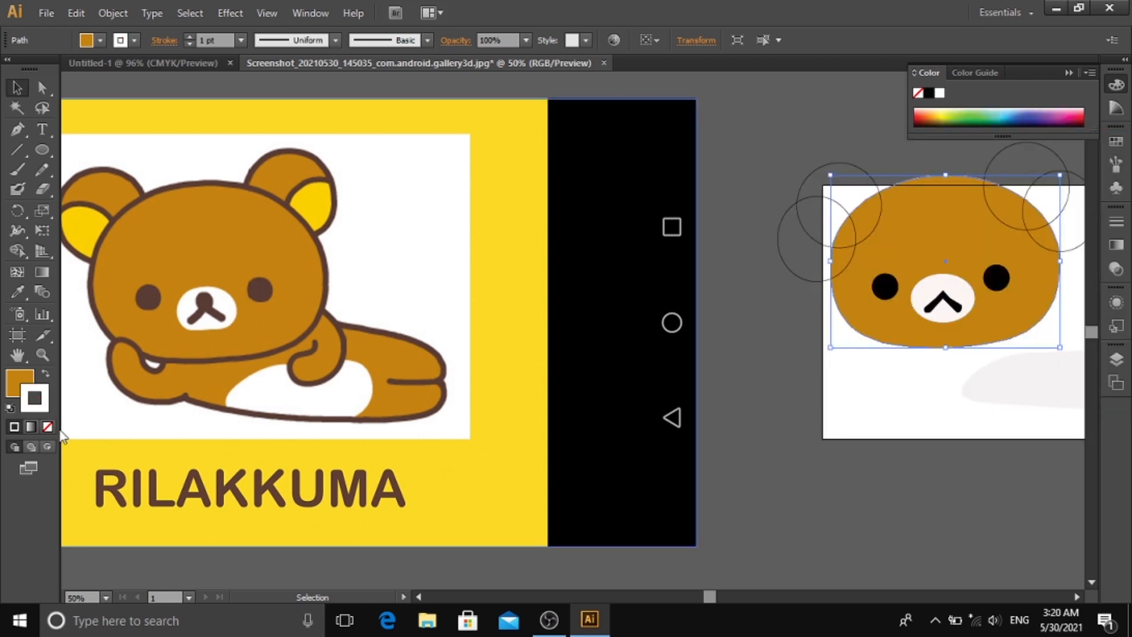
{"action": "double_click", "coordinate": [37, 405]}
{"action": "left_click", "coordinate": [823, 395]}
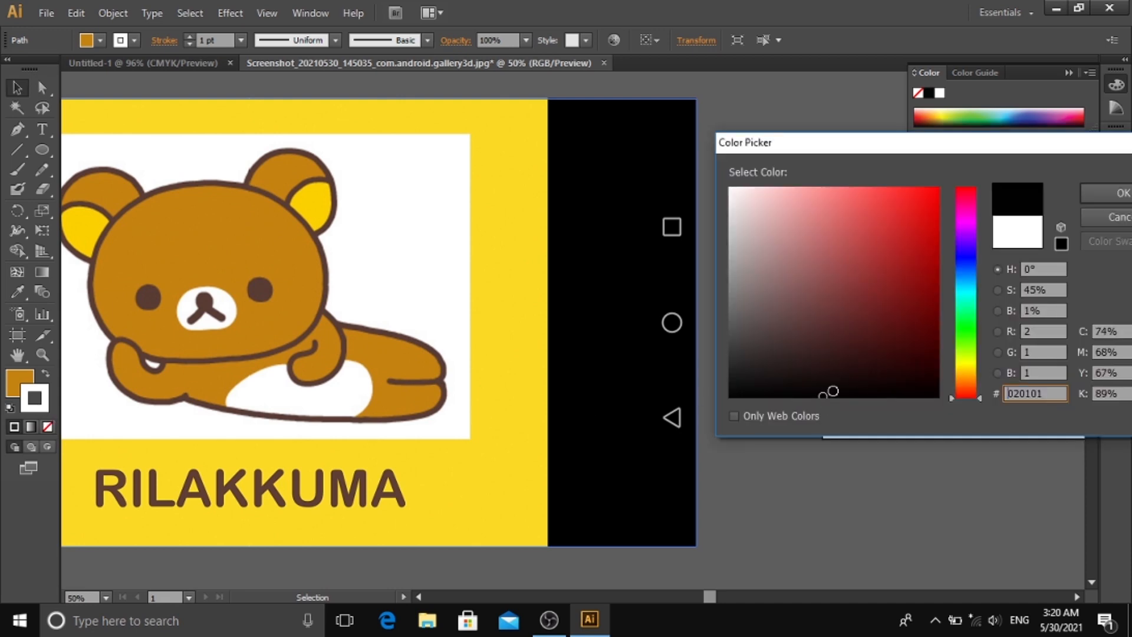
{"action": "left_click", "coordinate": [1088, 194]}
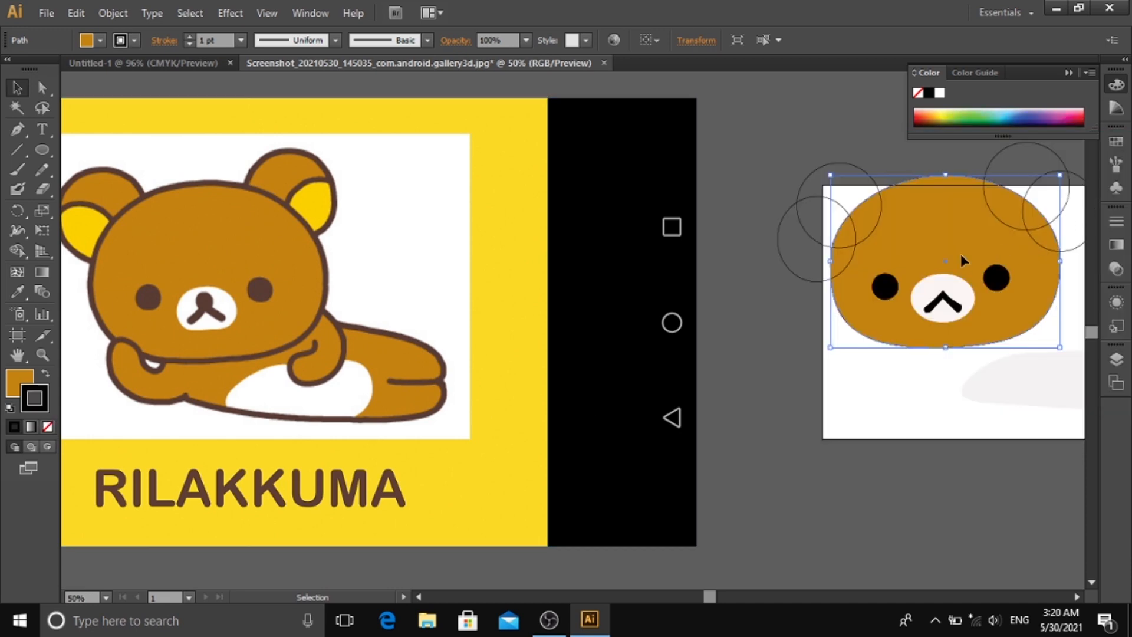
- Set the head outline's stroke weight to 8 pt
{"action": "left_click", "coordinate": [188, 37]}
{"action": "left_click", "coordinate": [187, 36]}
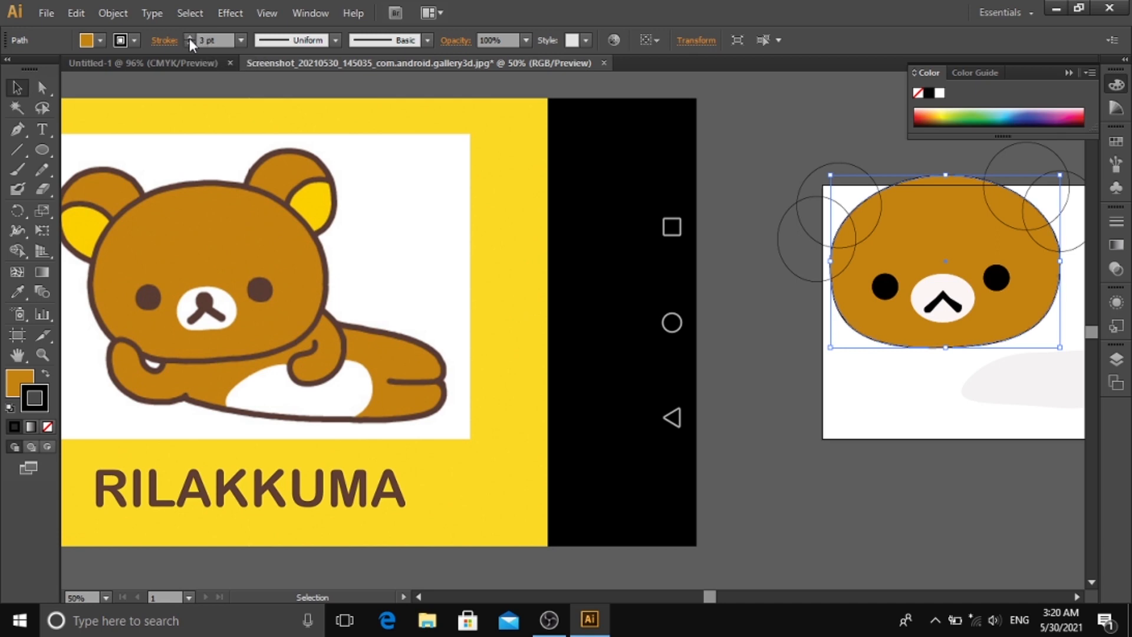
{"action": "left_click", "coordinate": [189, 39]}
{"action": "left_click", "coordinate": [189, 39]}
{"action": "left_click", "coordinate": [188, 38]}
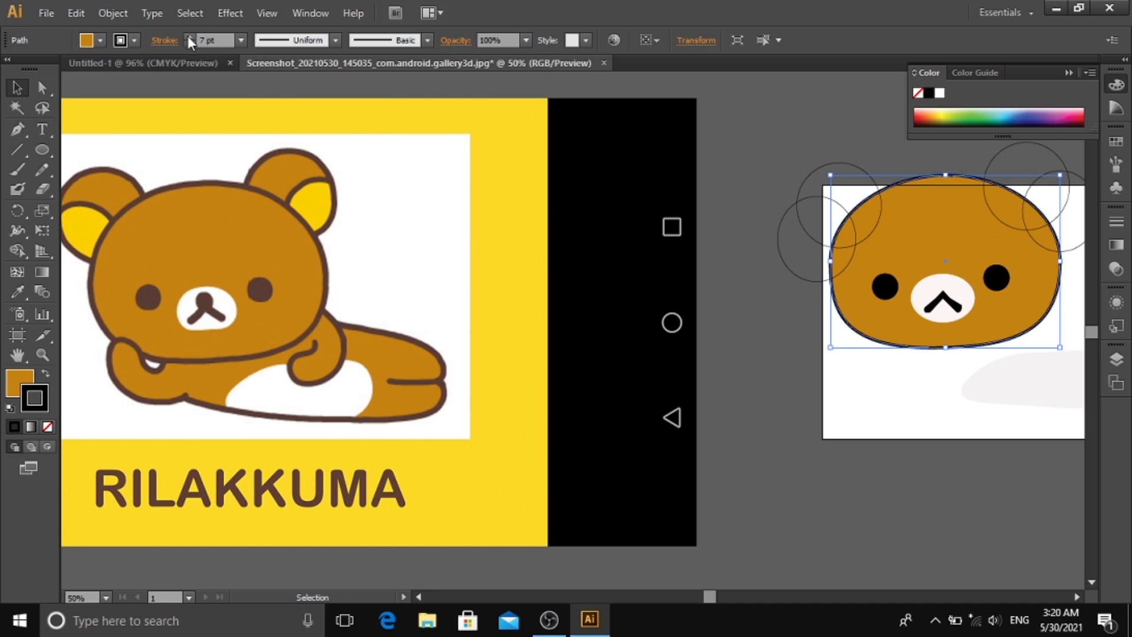
{"action": "left_click", "coordinate": [187, 36]}
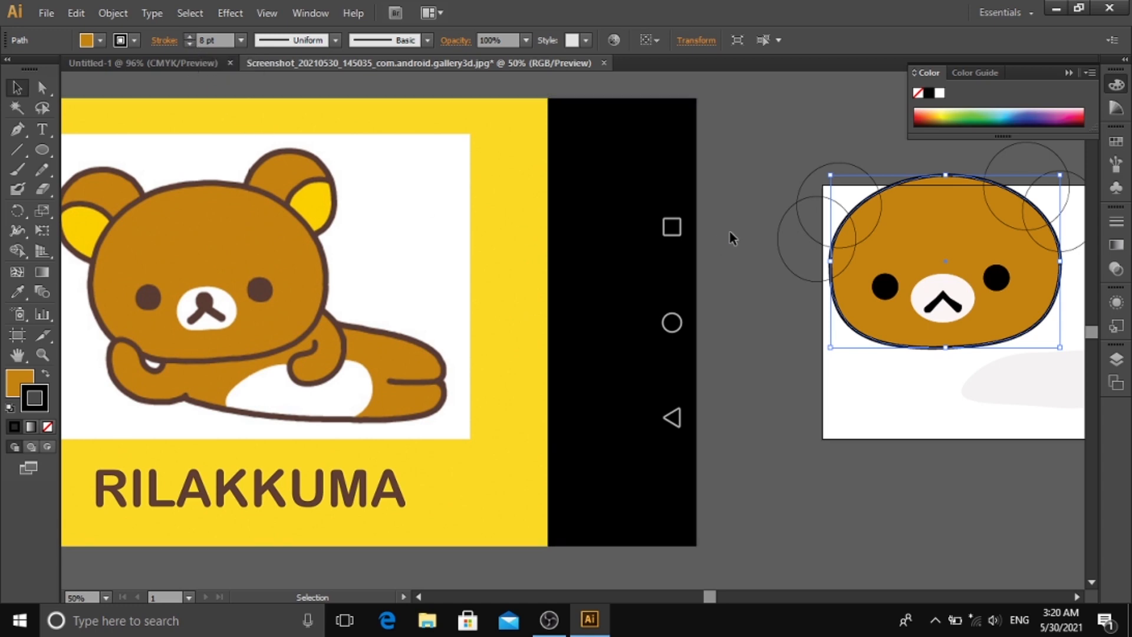
{"action": "left_click", "coordinate": [729, 199]}
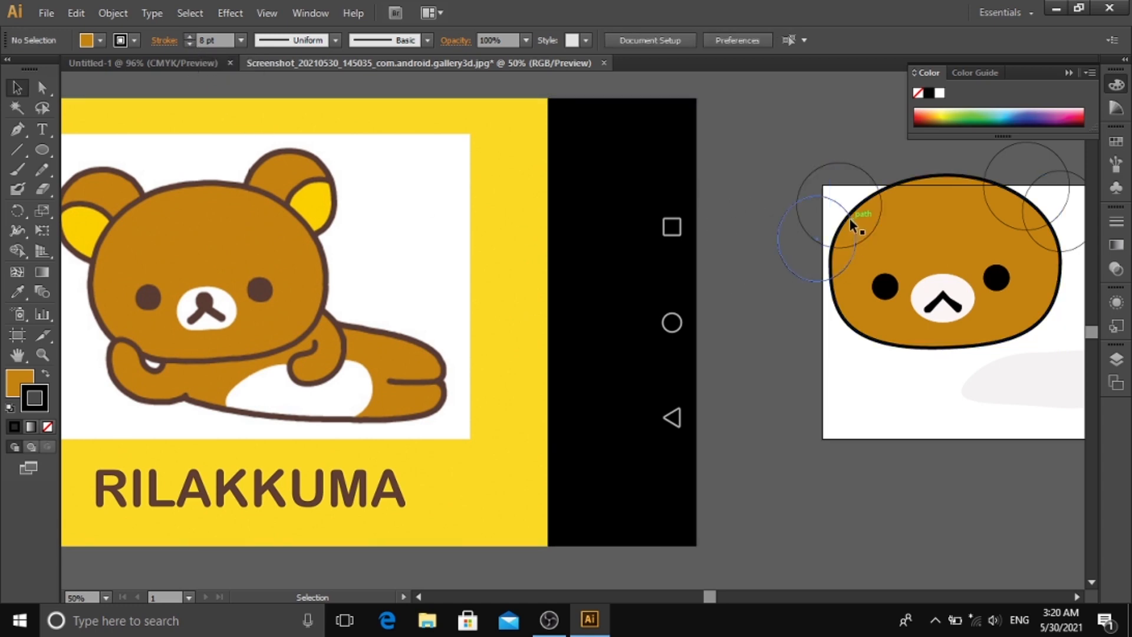
- Fill the bear's left-hand outer ear circle with the orange-brown sampled from the reference bear's ear using the Eyedropper
{"action": "left_click", "coordinate": [799, 183]}
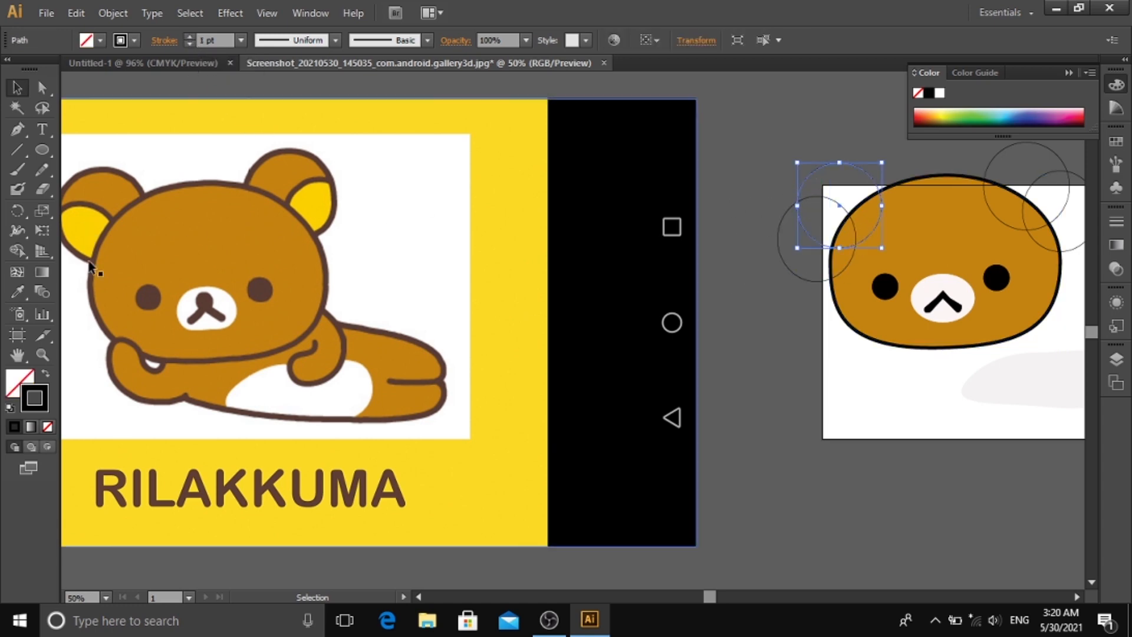
{"action": "left_click", "coordinate": [27, 285]}
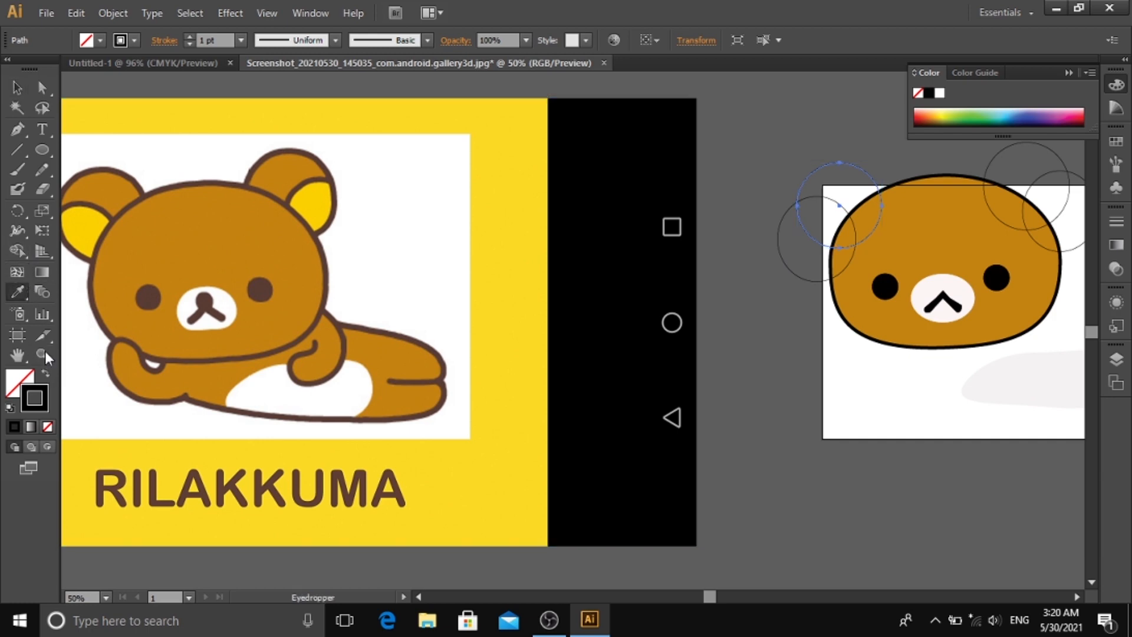
{"action": "left_click", "coordinate": [49, 375]}
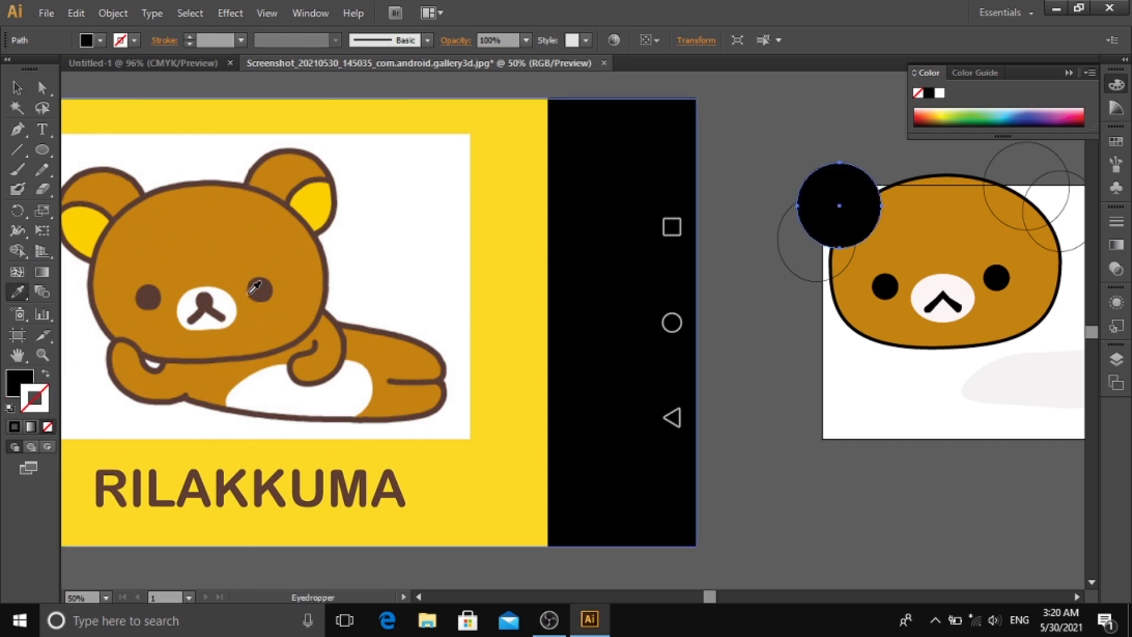
{"action": "left_click", "coordinate": [112, 191]}
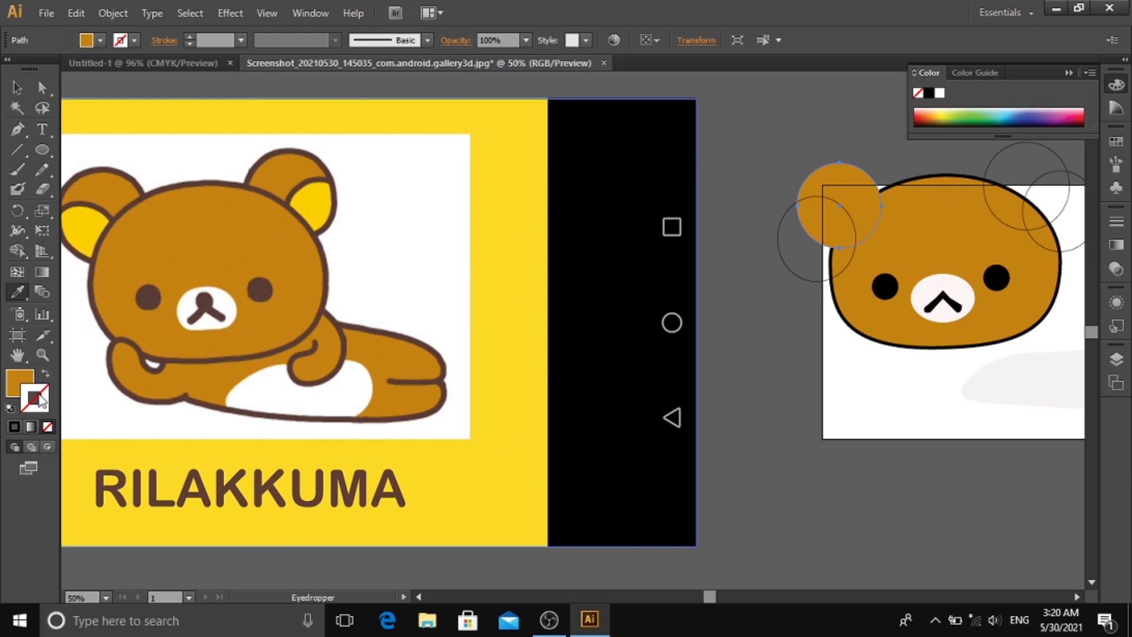
- Give the left-hand outer ear circle a black stroke
{"action": "double_click", "coordinate": [45, 401]}
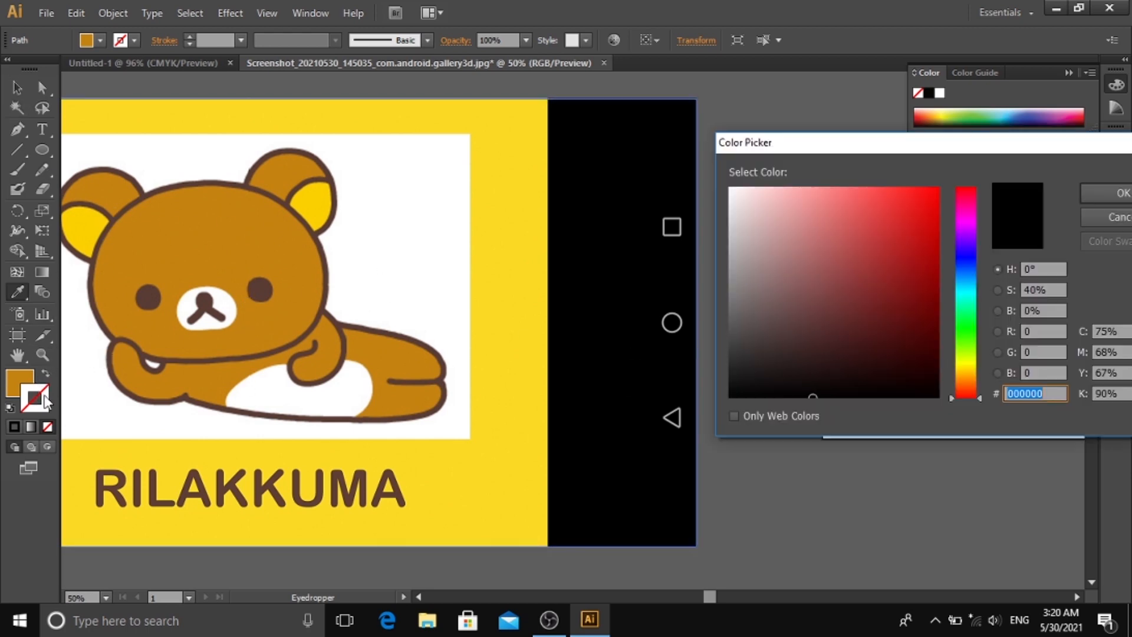
{"action": "left_click", "coordinate": [1088, 192]}
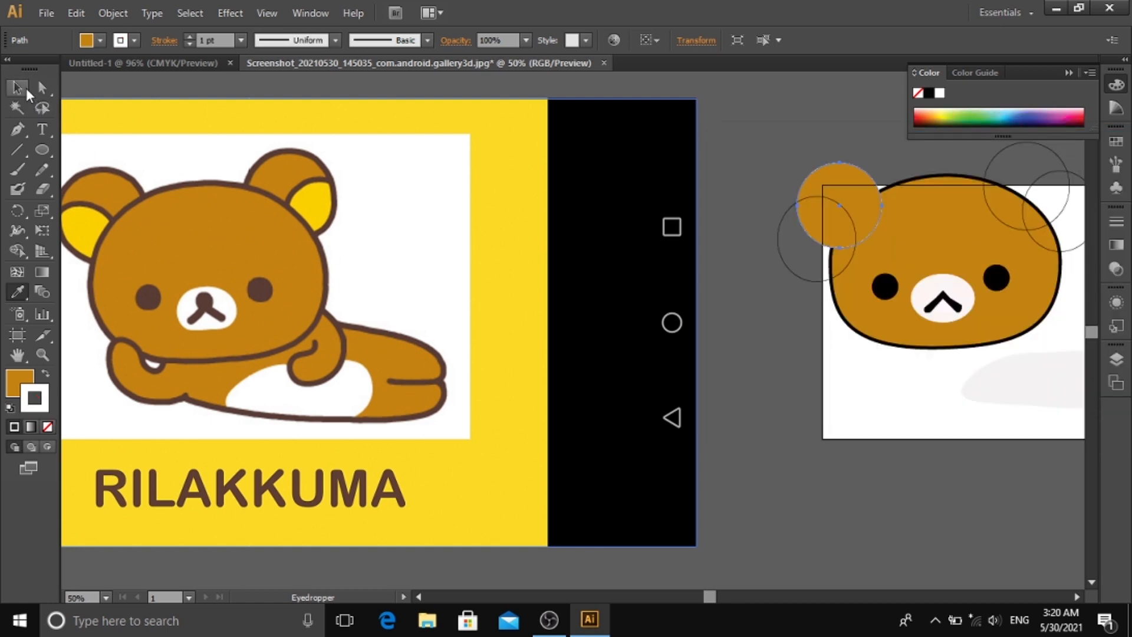
{"action": "left_click", "coordinate": [26, 89]}
{"action": "double_click", "coordinate": [42, 400]}
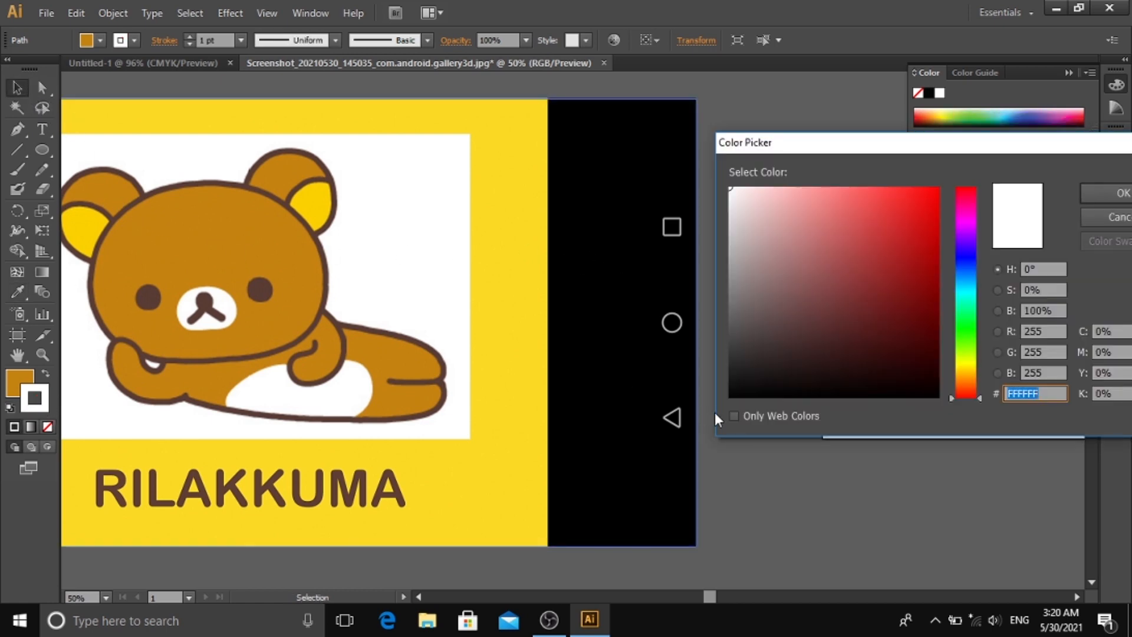
{"action": "left_click", "coordinate": [732, 394]}
{"action": "left_click", "coordinate": [1080, 193]}
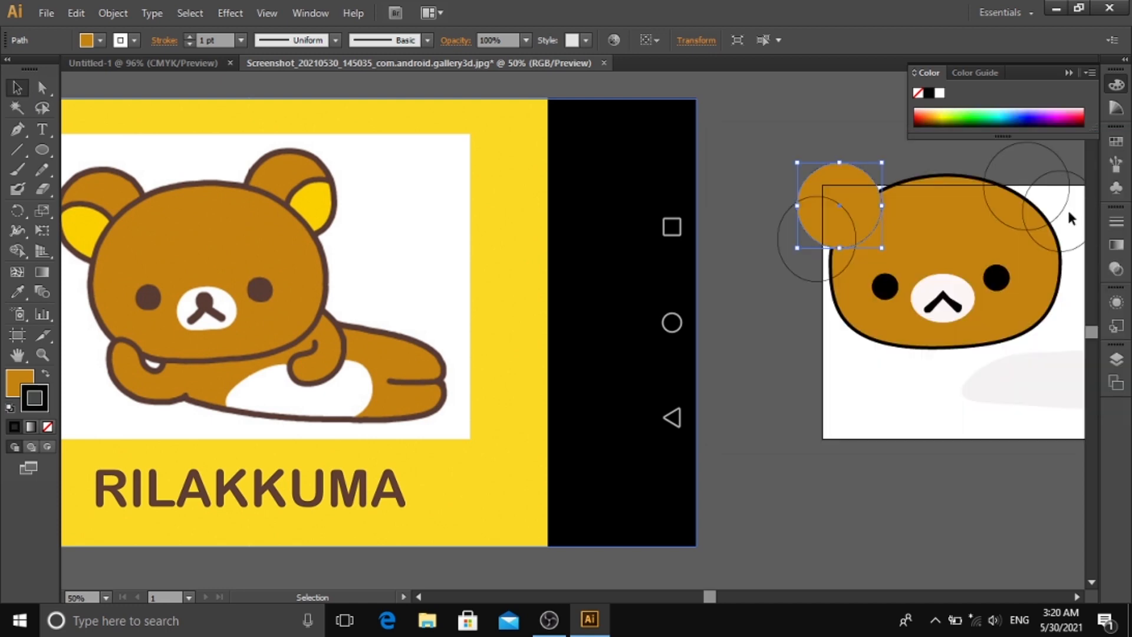
- Set the left-hand outer ear circle's stroke weight to 5 pt
{"action": "left_click", "coordinate": [192, 35]}
{"action": "left_click", "coordinate": [192, 36]}
{"action": "left_click", "coordinate": [192, 35]}
{"action": "left_click", "coordinate": [192, 36]}
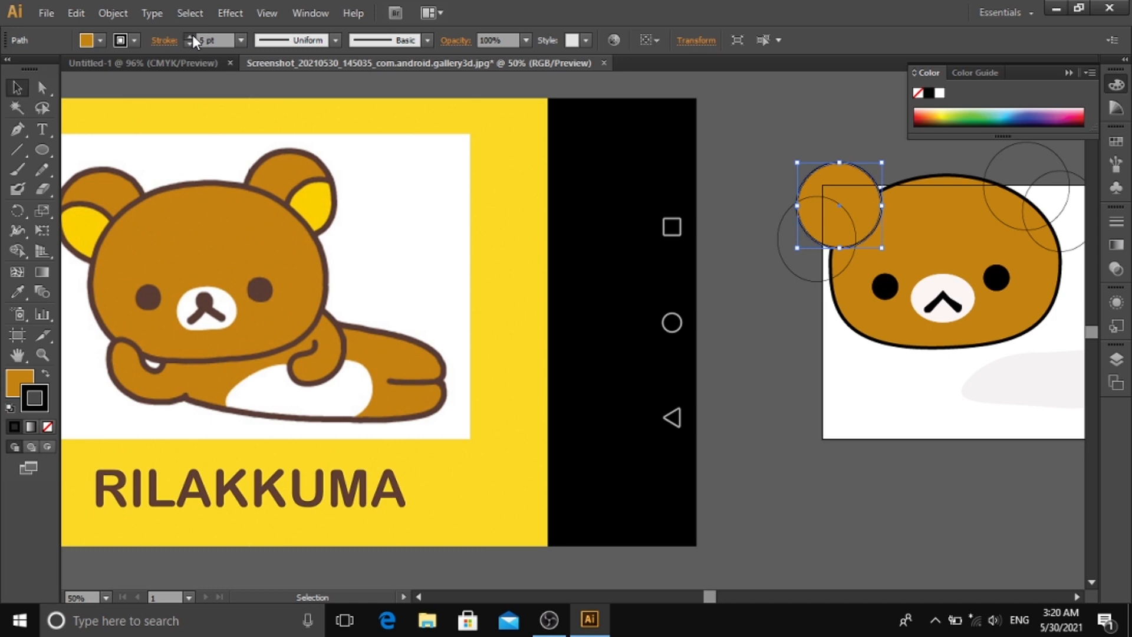
{"action": "left_click", "coordinate": [192, 35]}
{"action": "left_click", "coordinate": [192, 35]}
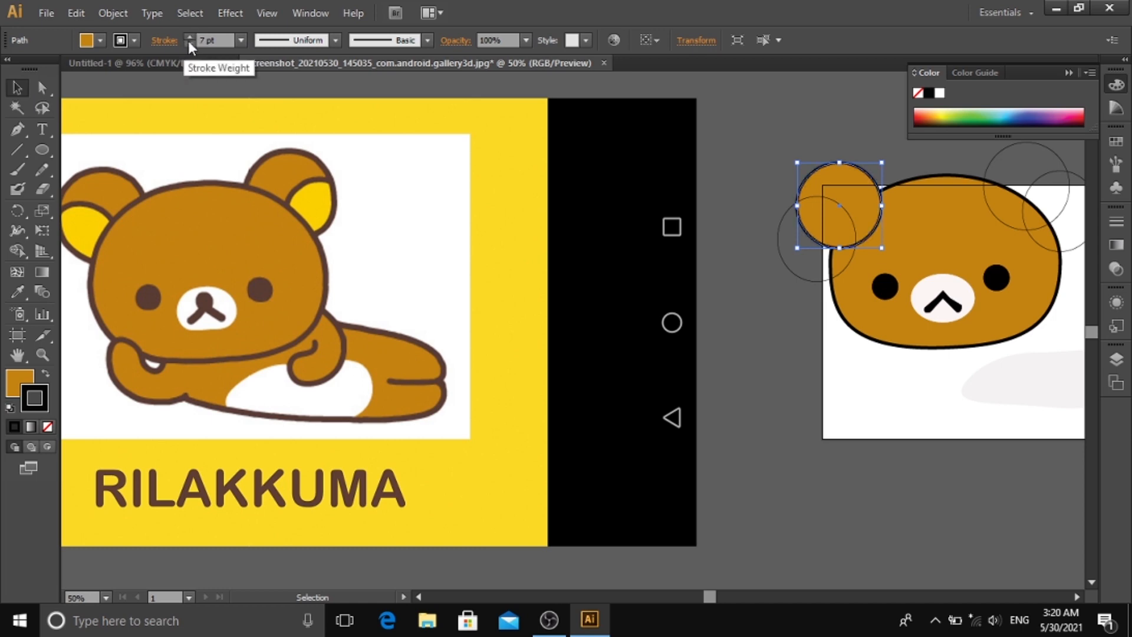
{"action": "left_click", "coordinate": [189, 44]}
{"action": "left_click", "coordinate": [189, 44]}
- Try to remove the stroke from the inner-ear circle overlapping the left-hand ear
{"action": "left_click", "coordinate": [814, 280]}
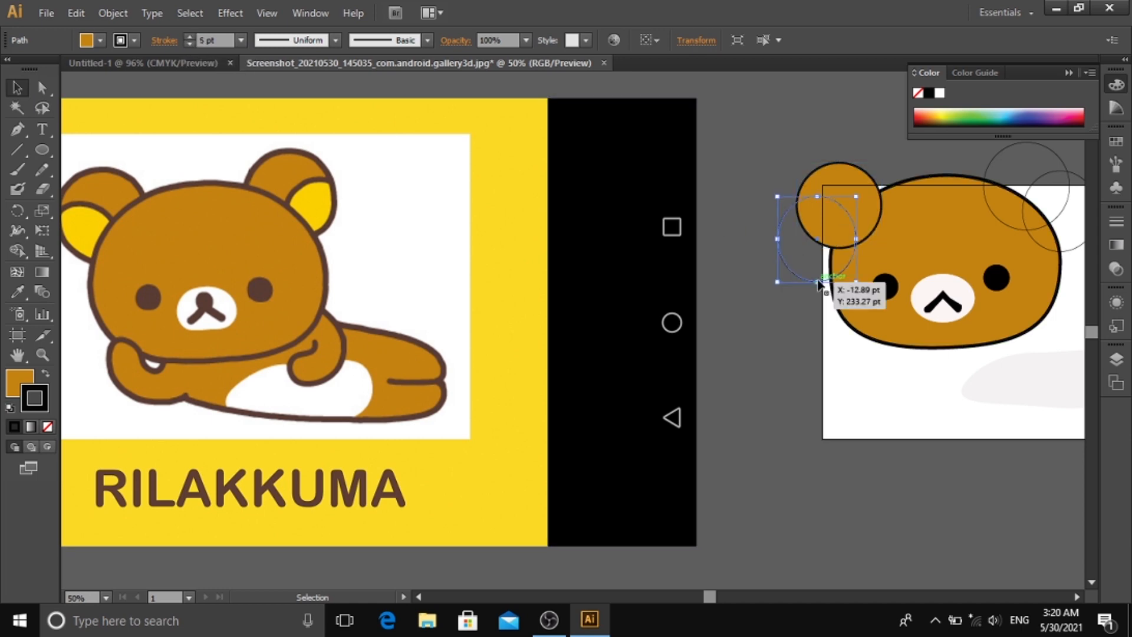
{"action": "left_click", "coordinate": [51, 426]}
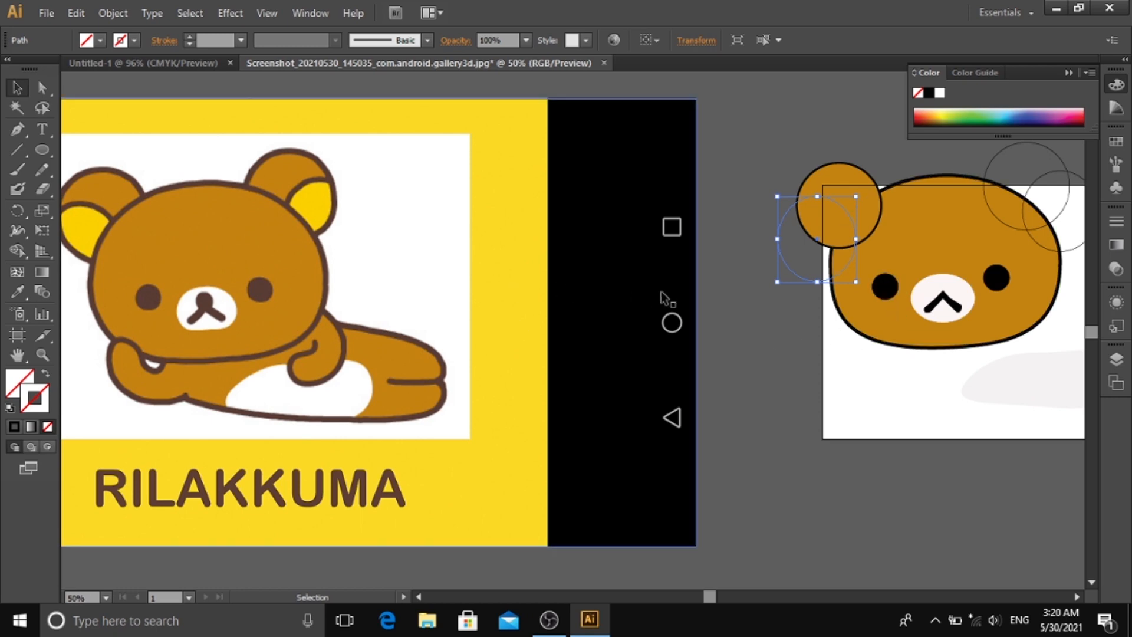
{"action": "left_click", "coordinate": [782, 325]}
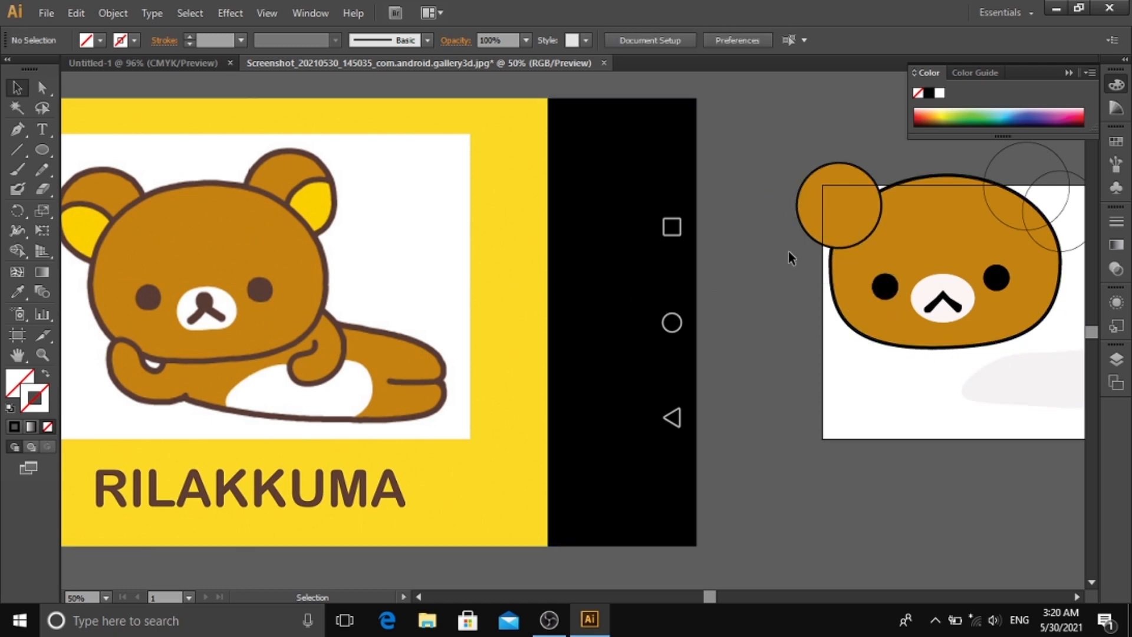
{"action": "left_click", "coordinate": [793, 271]}
{"action": "left_click", "coordinate": [806, 355]}
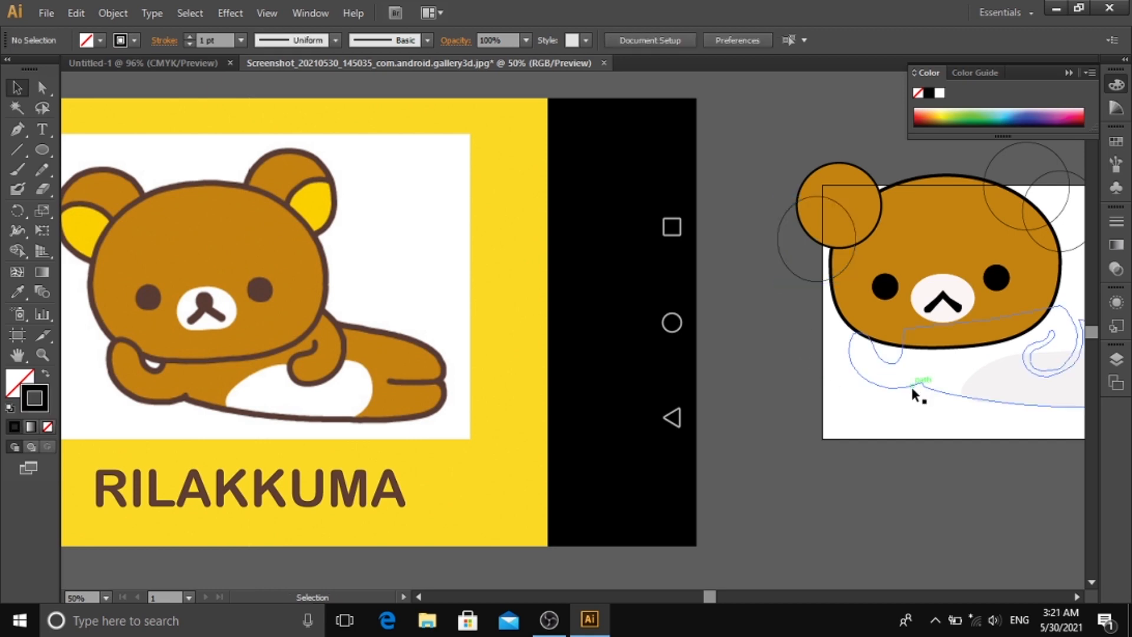
- Fill the traced body shape with the orange-brown sampled from the reference bear's body using the Eyedropper
{"action": "left_click_drag", "start_coordinate": [909, 410], "coordinate": [609, 358]}
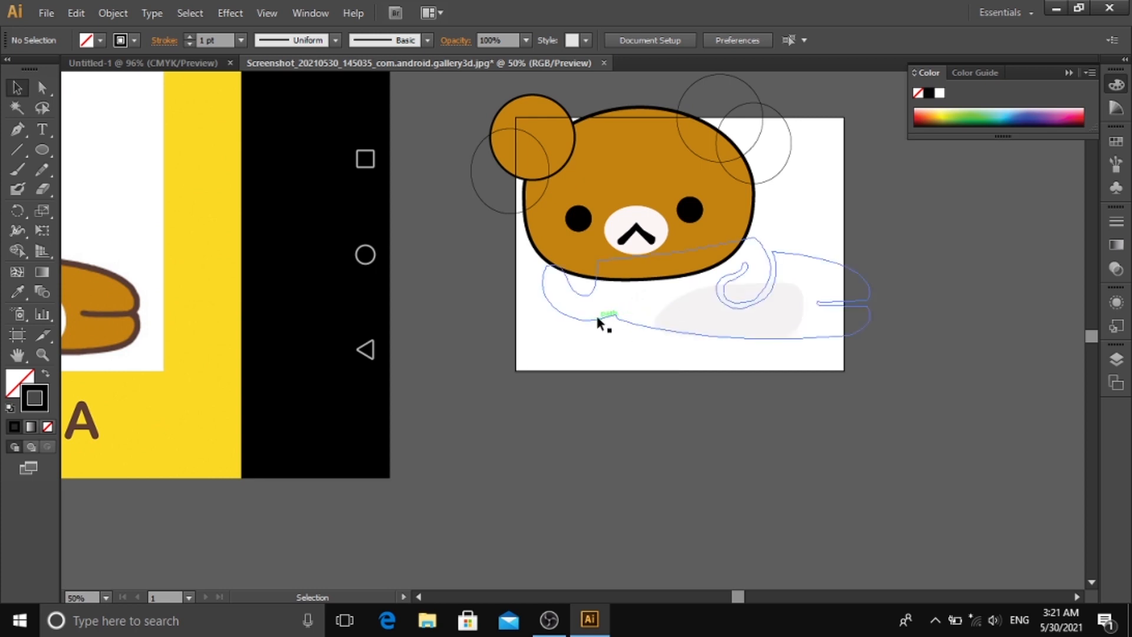
{"action": "left_click", "coordinate": [597, 317]}
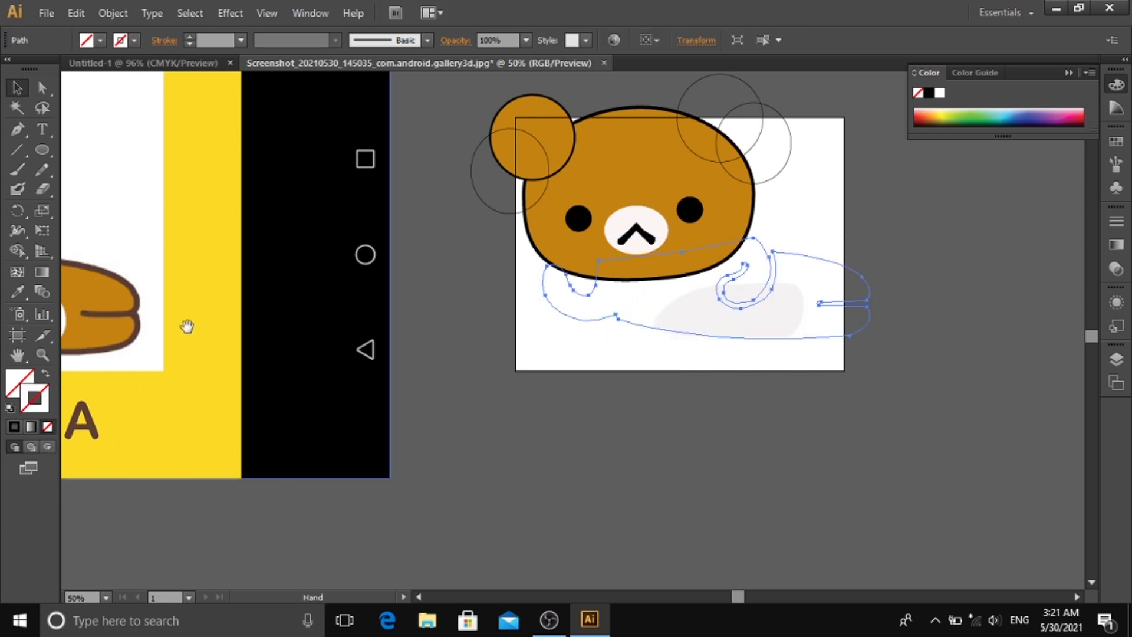
{"action": "left_click_drag", "start_coordinate": [186, 326], "coordinate": [418, 348]}
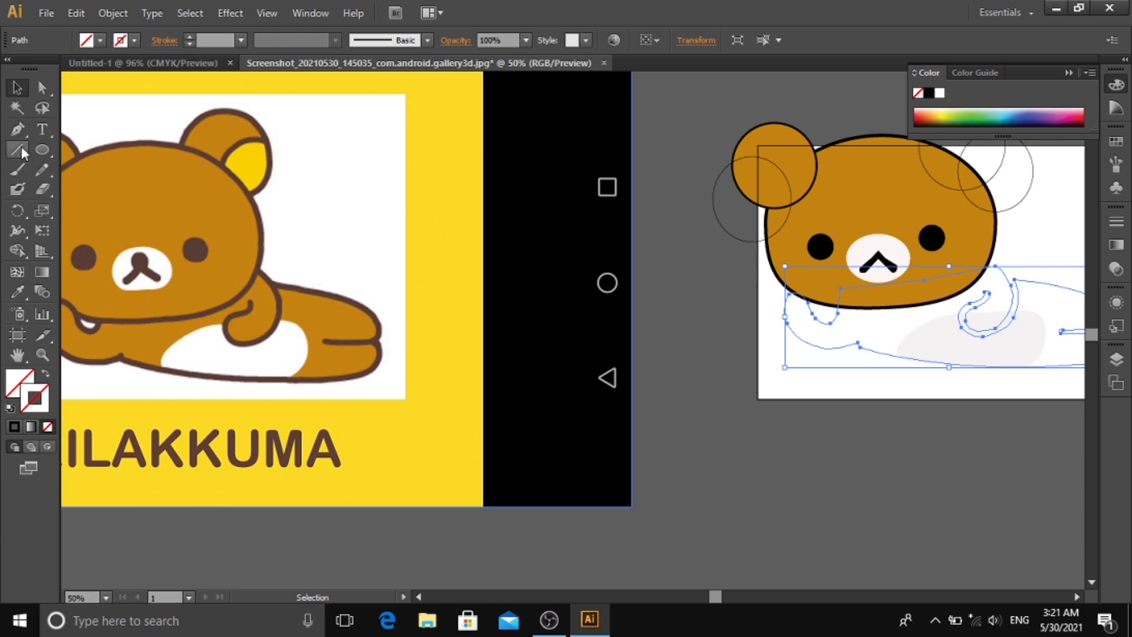
{"action": "left_click", "coordinate": [17, 291]}
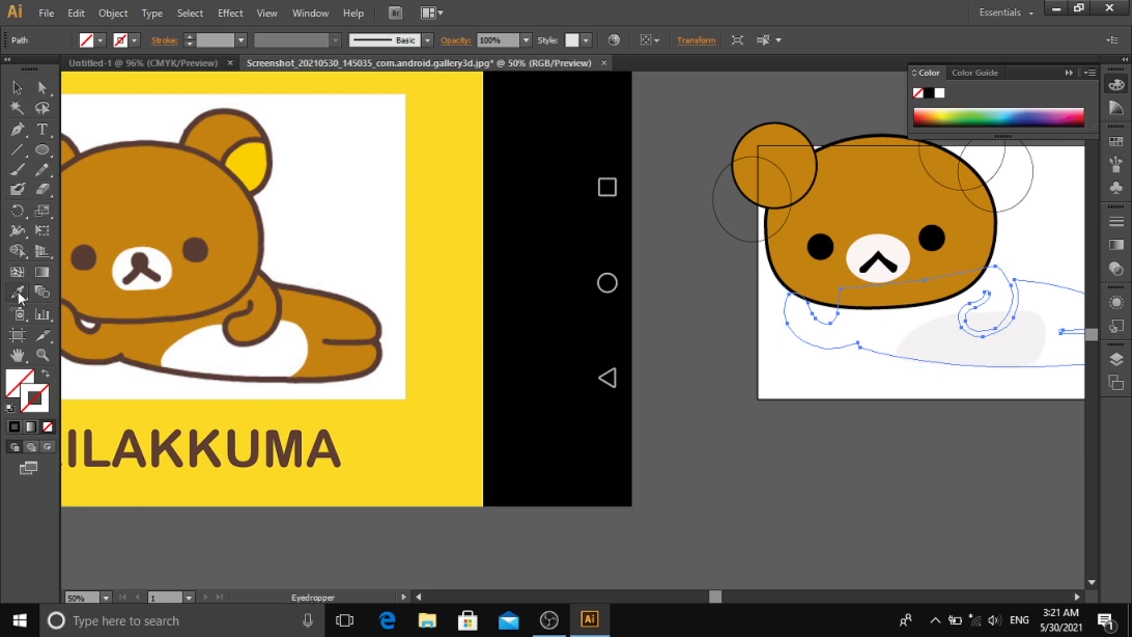
{"action": "left_click", "coordinate": [322, 320]}
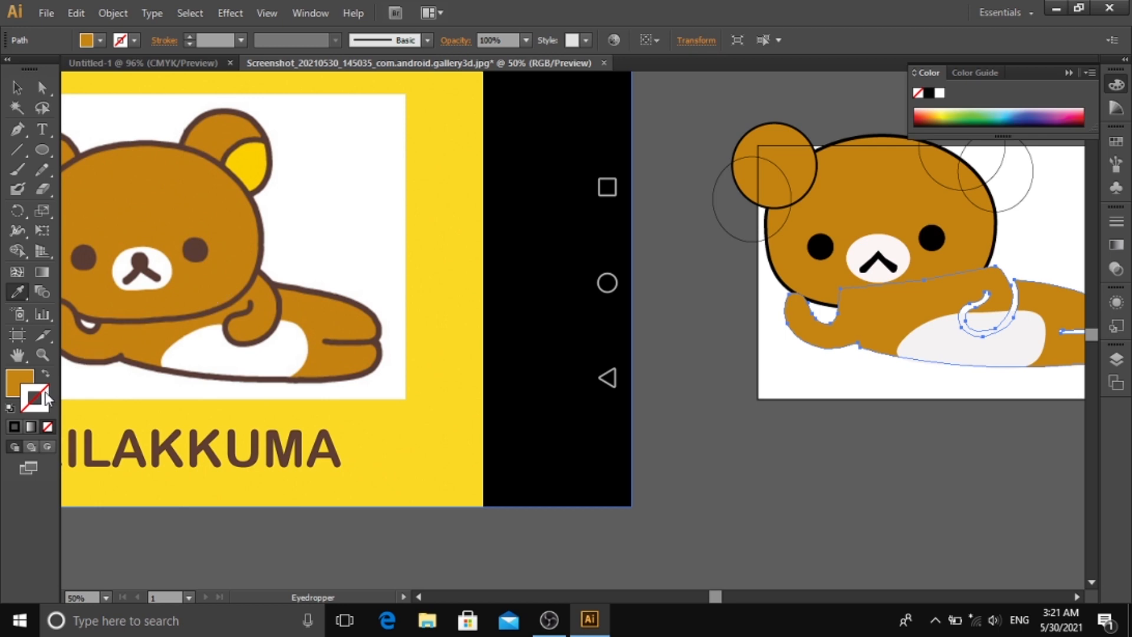
- Give the body shape a near-black stroke of colour 020202 at a weight of 6 pt
{"action": "double_click", "coordinate": [44, 391]}
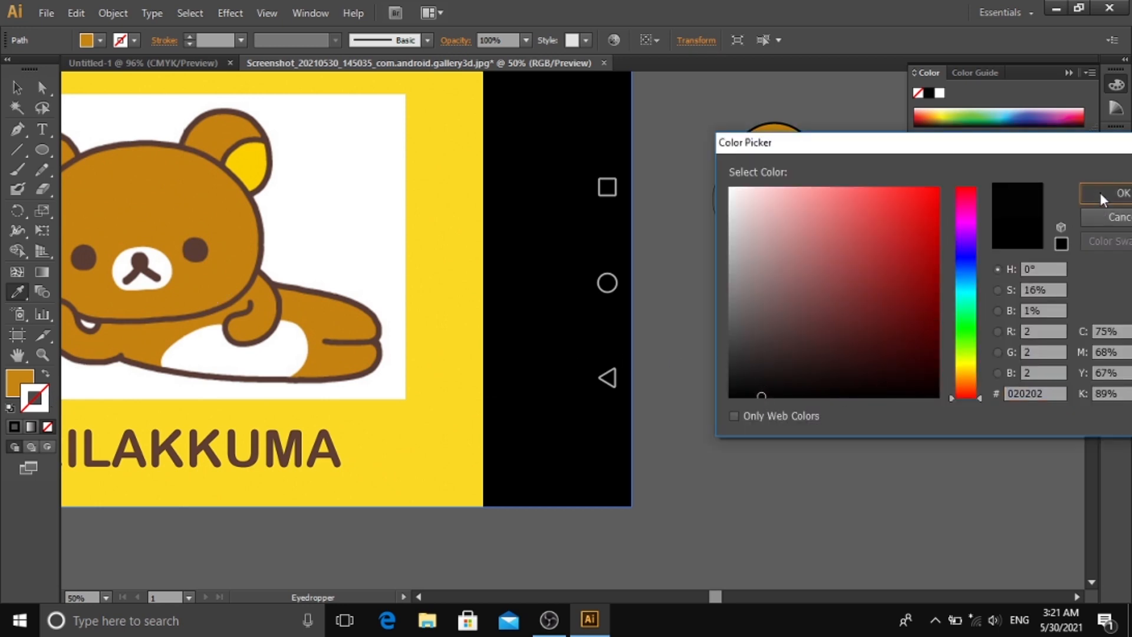
{"action": "left_click", "coordinate": [1100, 193]}
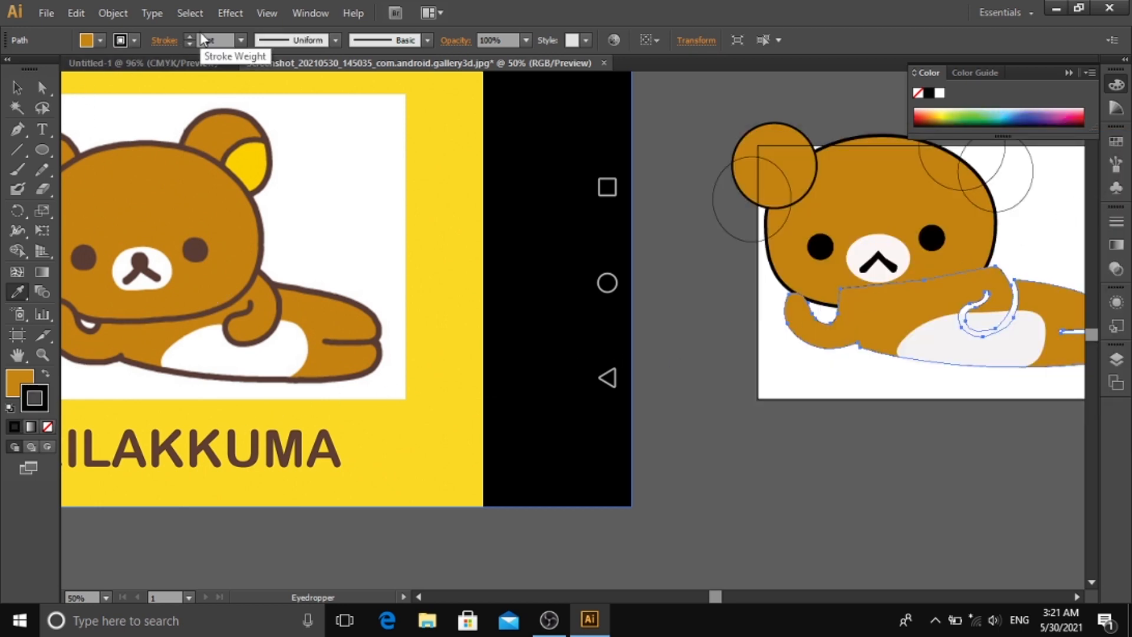
{"action": "left_click", "coordinate": [192, 36]}
{"action": "left_click", "coordinate": [192, 37]}
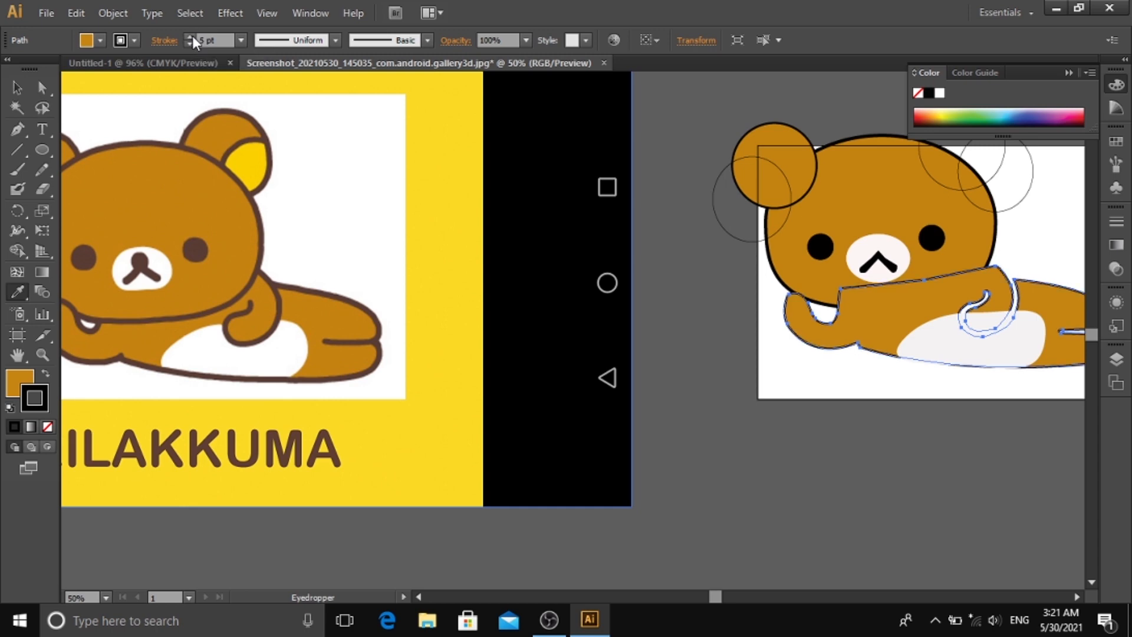
{"action": "left_click", "coordinate": [192, 37]}
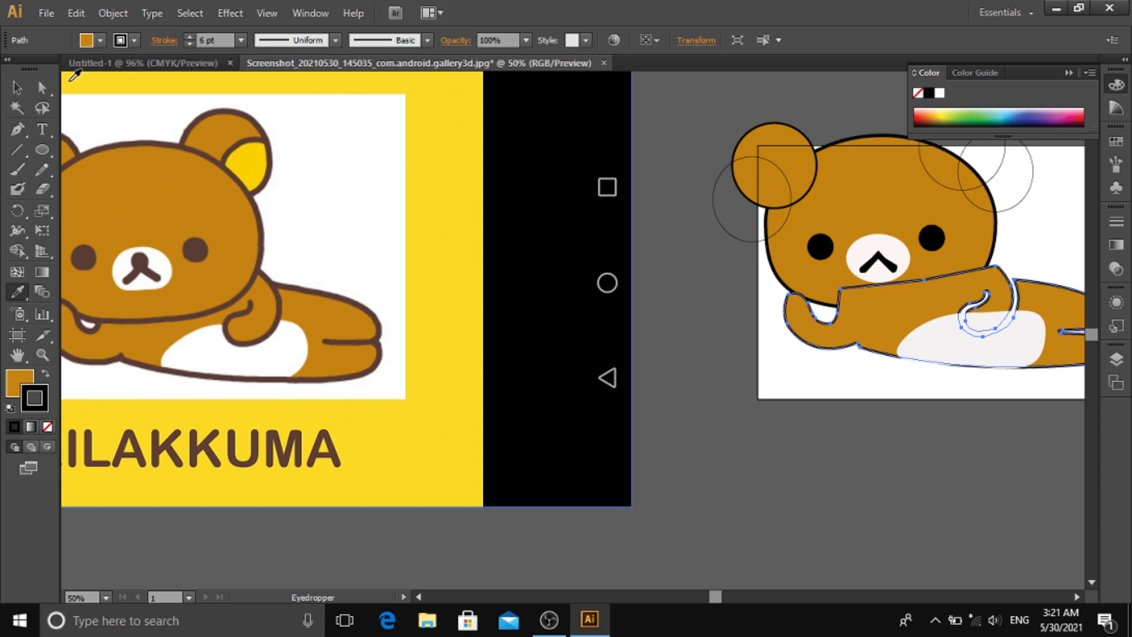
{"action": "left_click", "coordinate": [16, 87]}
{"action": "left_click", "coordinate": [638, 236]}
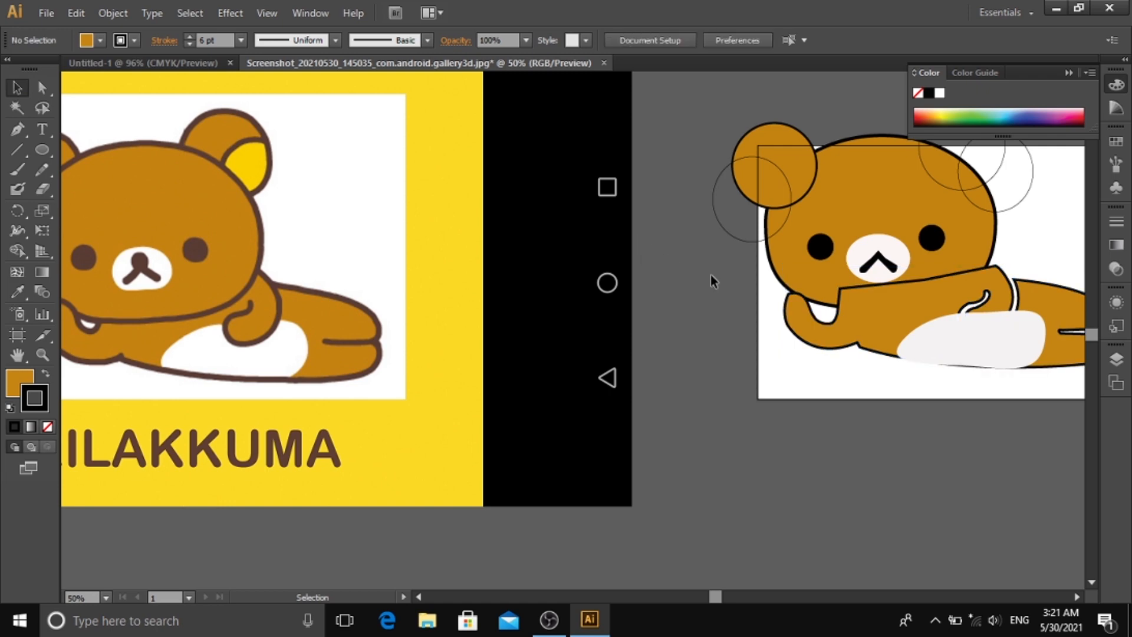
{"action": "left_click", "coordinate": [987, 293]}
{"action": "left_click", "coordinate": [1080, 238]}
{"action": "left_click", "coordinate": [1004, 352]}
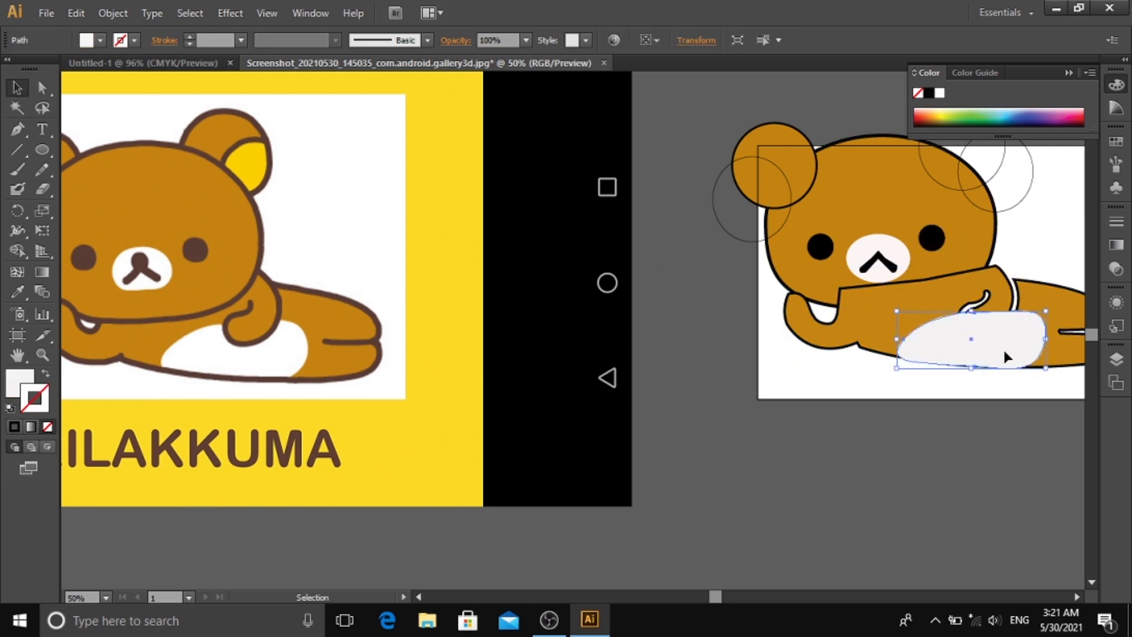
{"action": "left_click", "coordinate": [787, 471]}
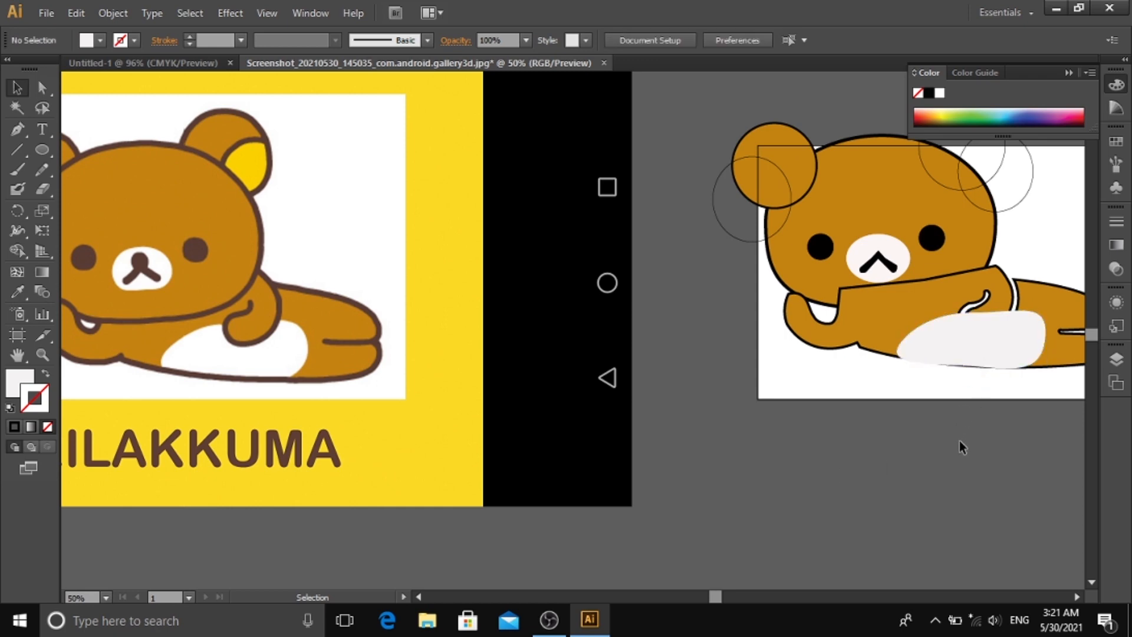
- Try swapping the fill and stroke of the white belly patch
{"action": "left_click", "coordinate": [996, 362]}
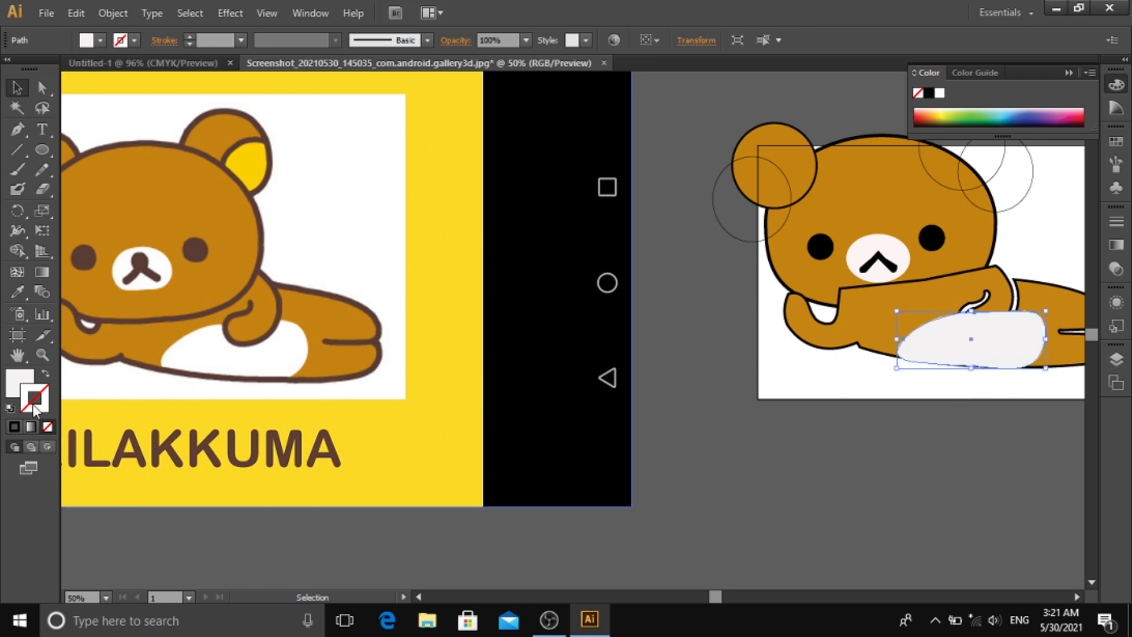
{"action": "left_click", "coordinate": [45, 374]}
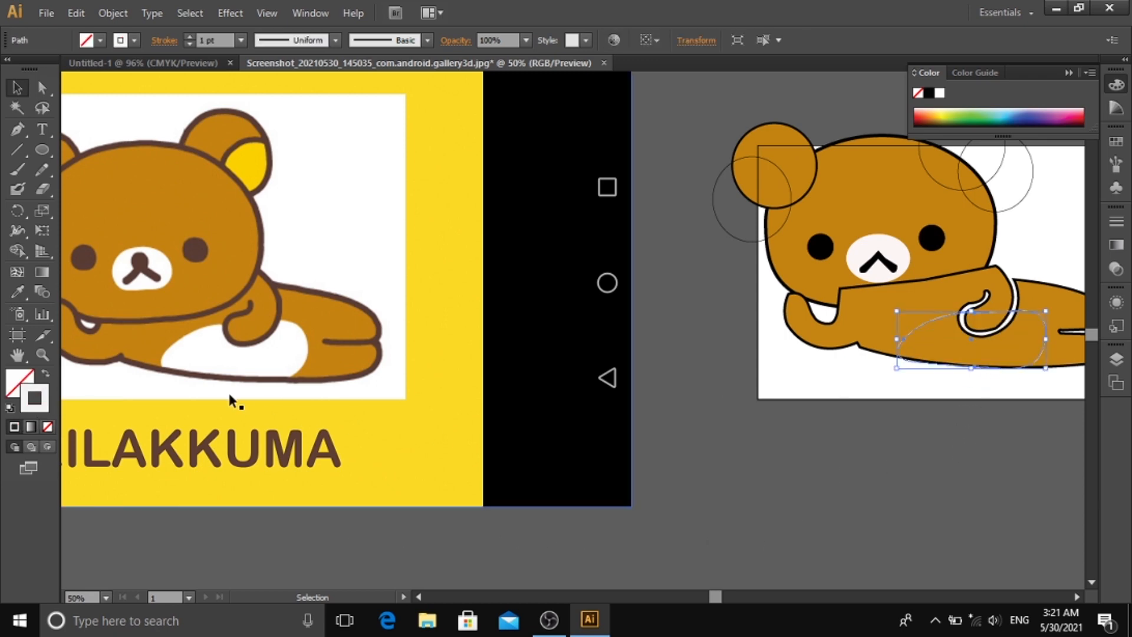
{"action": "left_click", "coordinate": [46, 374]}
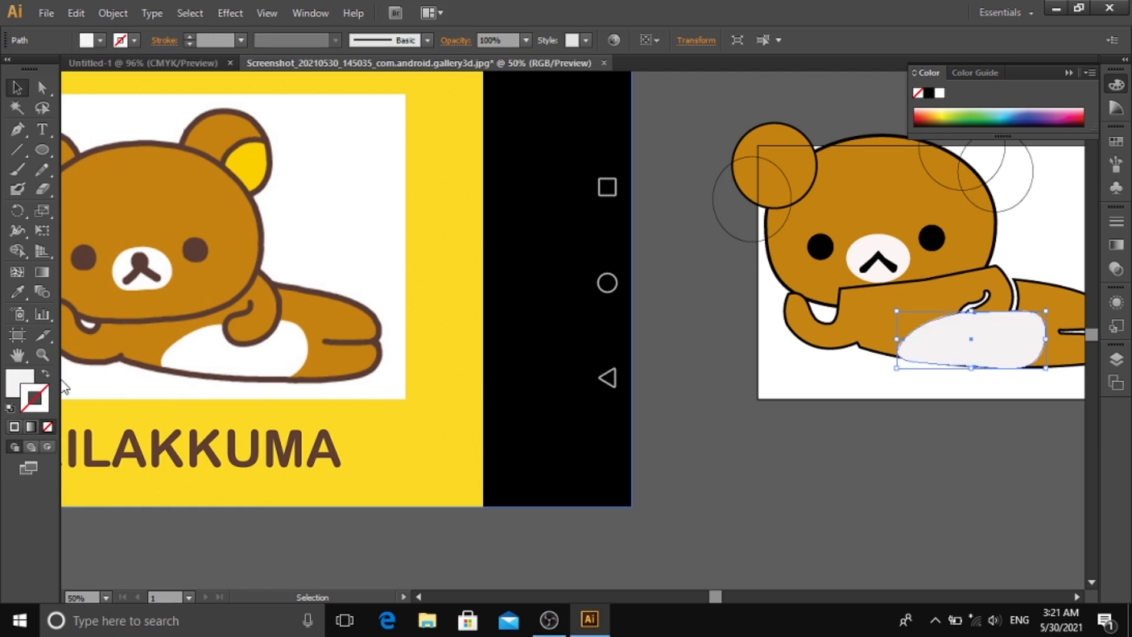
{"action": "left_click", "coordinate": [824, 509]}
- Move the body outline's anchor point at the start of the upper leg onto the edge of the bent arm
{"action": "left_click_drag", "start_coordinate": [889, 491], "coordinate": [871, 530]}
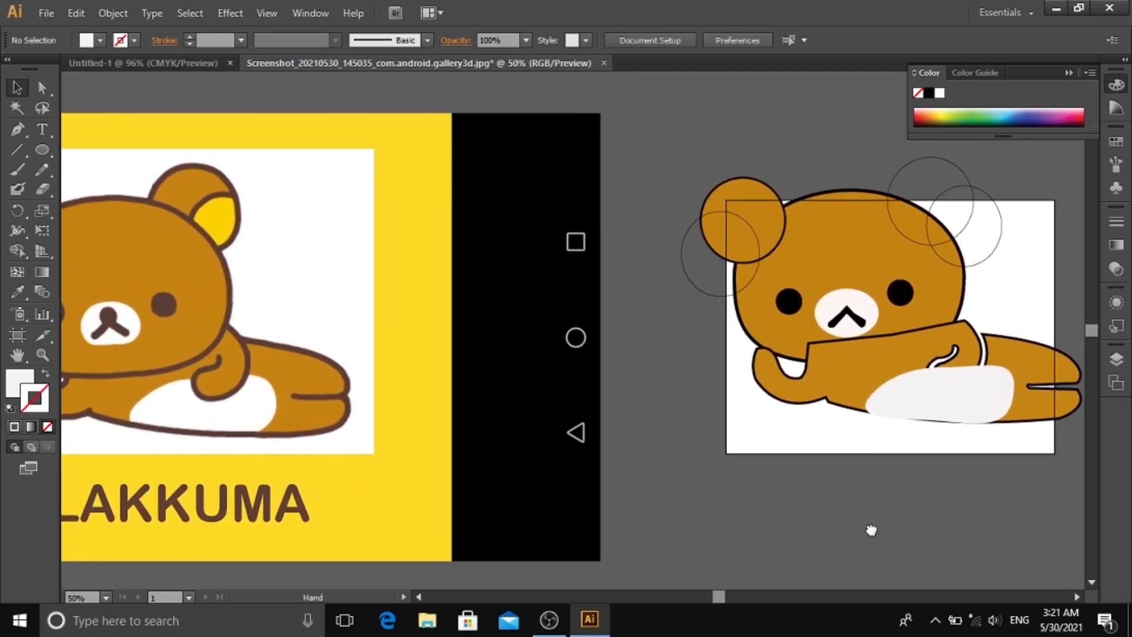
{"action": "left_click", "coordinate": [962, 362]}
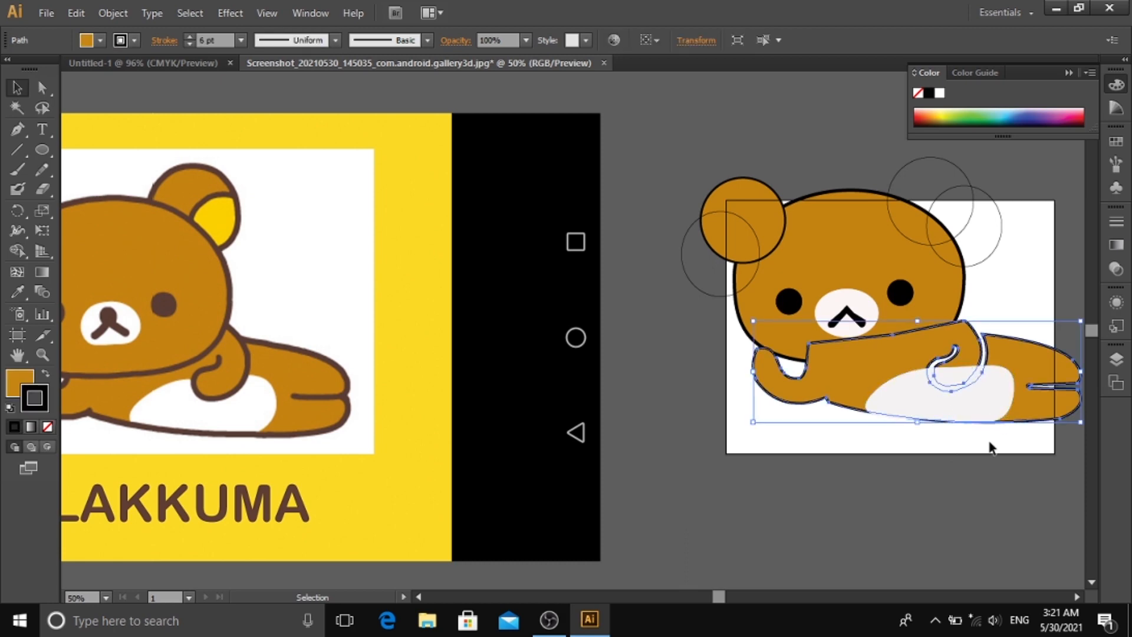
{"action": "left_click", "coordinate": [966, 503]}
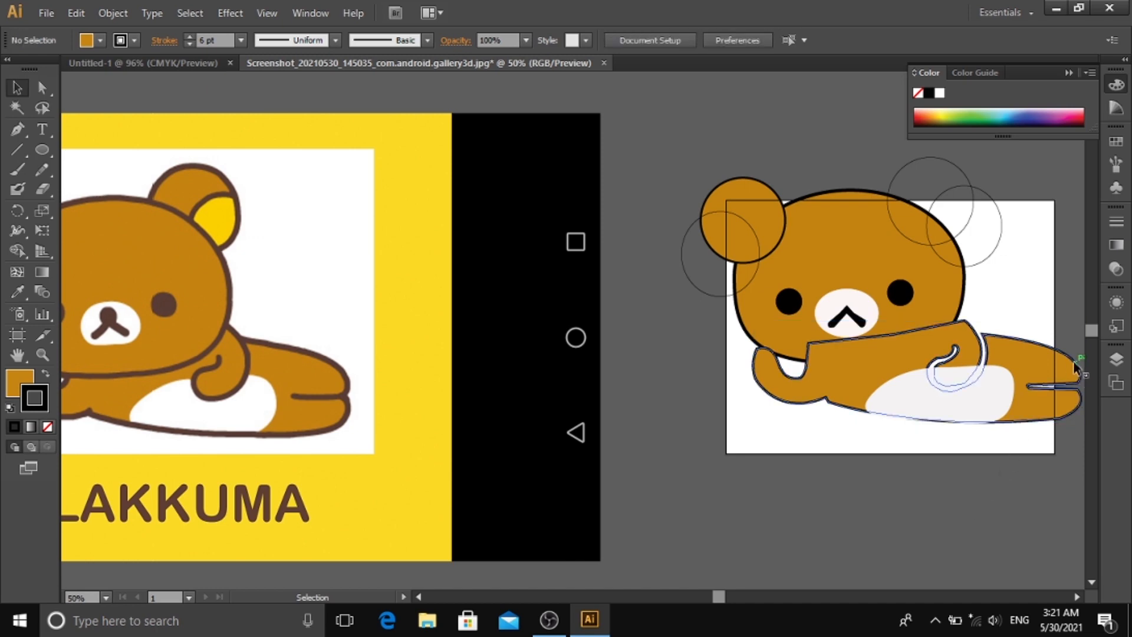
{"action": "key", "text": "a"}
{"action": "key", "text": "ctrl+equal"}
{"action": "left_click_drag", "start_coordinate": [1066, 386], "coordinate": [688, 403]}
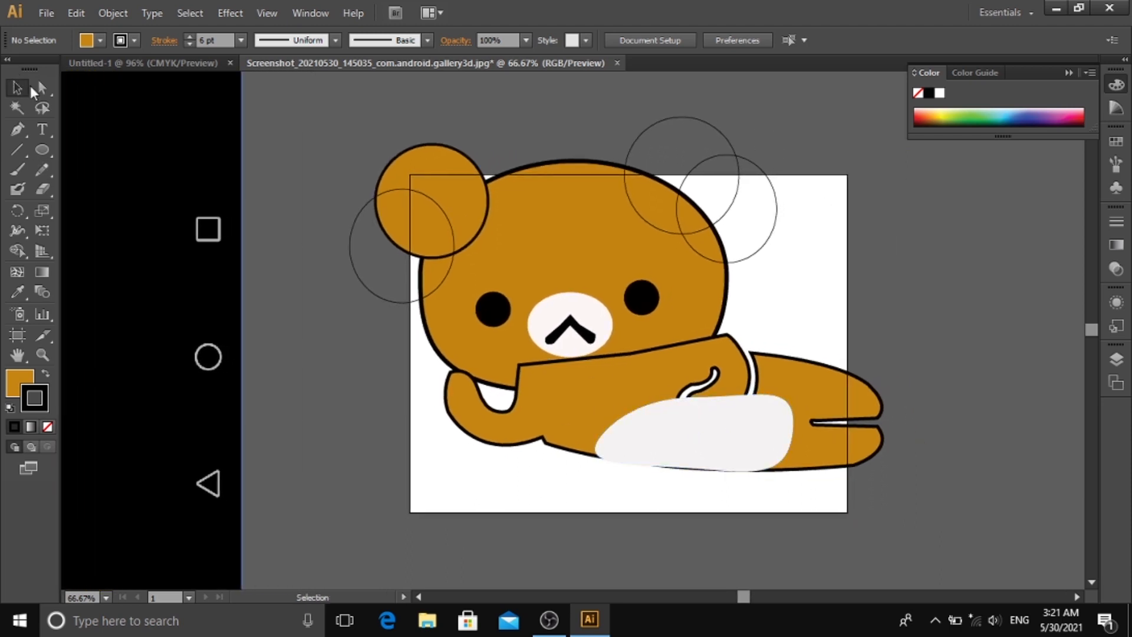
{"action": "left_click", "coordinate": [885, 439]}
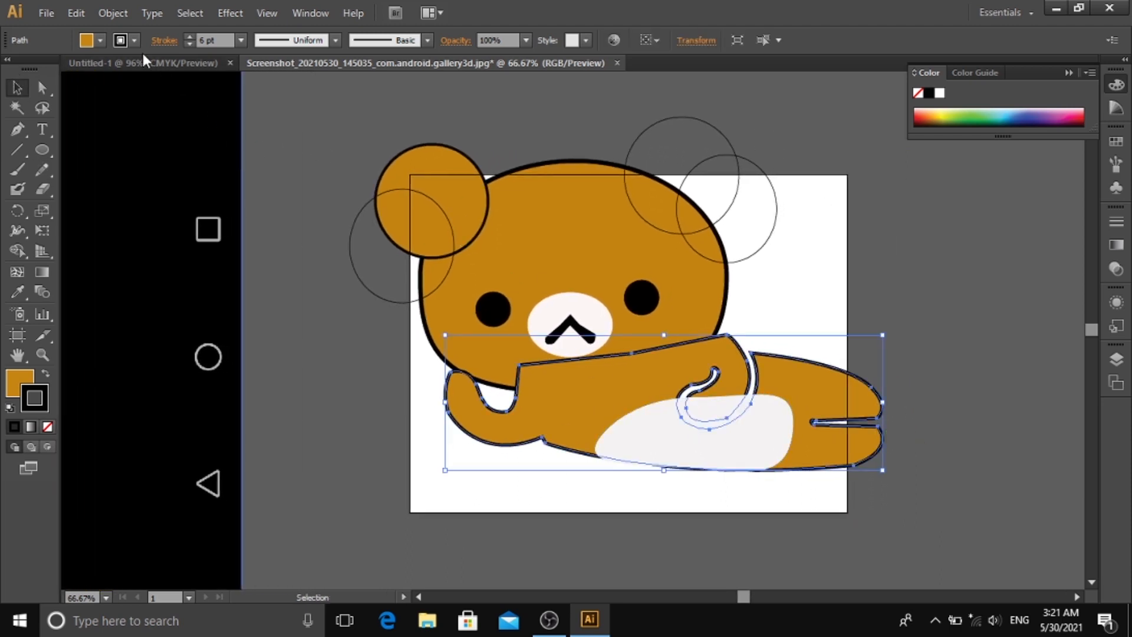
{"action": "left_click", "coordinate": [33, 96]}
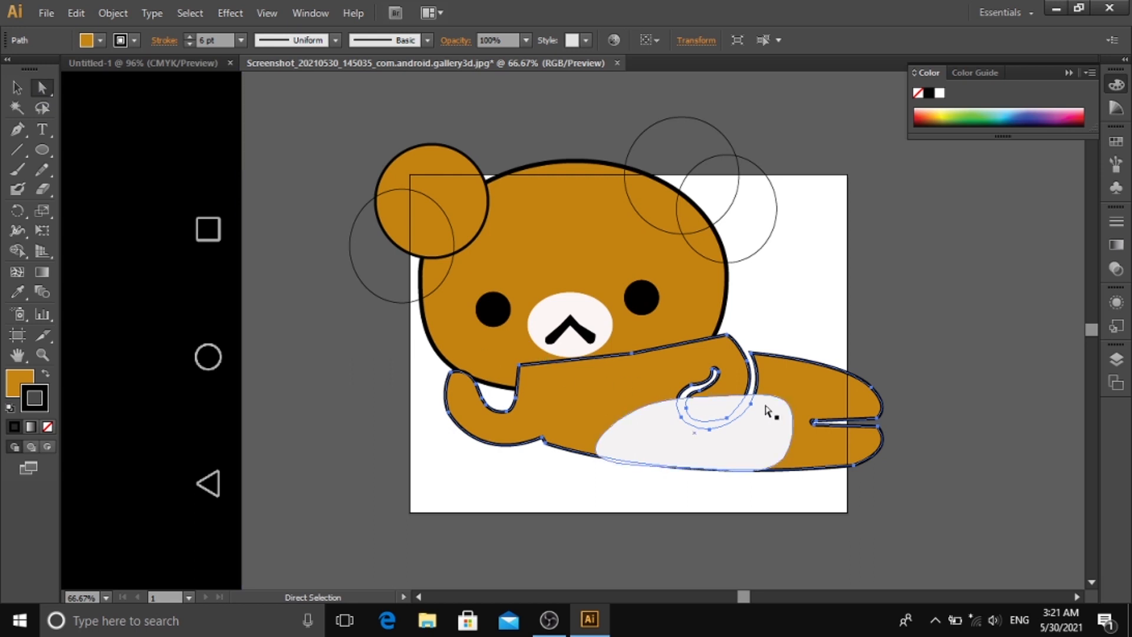
{"action": "left_click", "coordinate": [719, 375]}
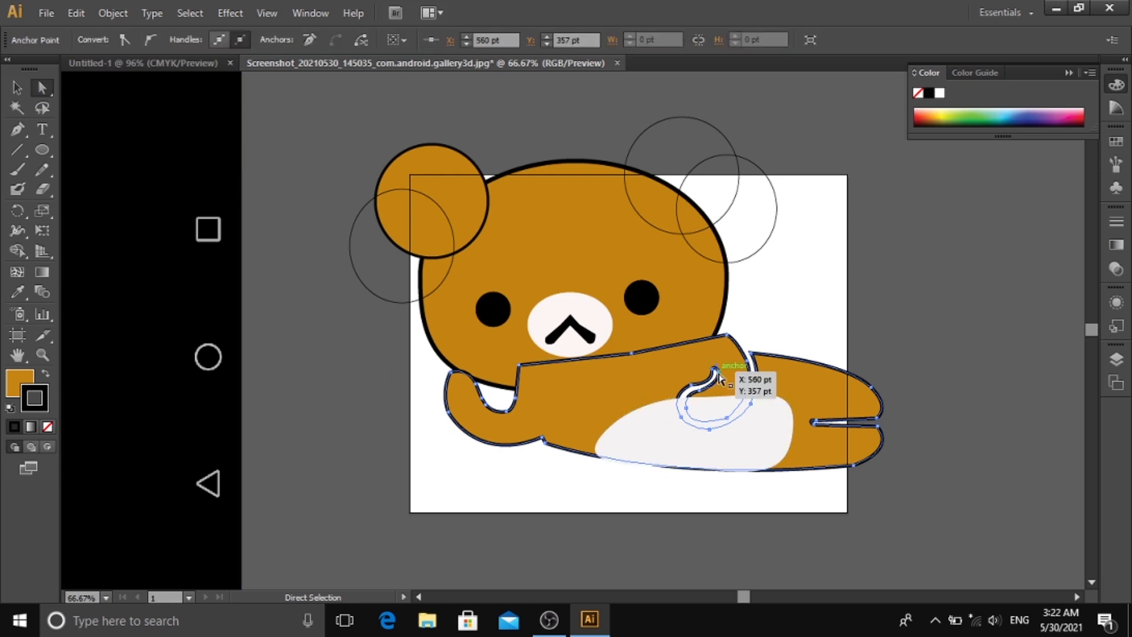
{"action": "left_click", "coordinate": [753, 355]}
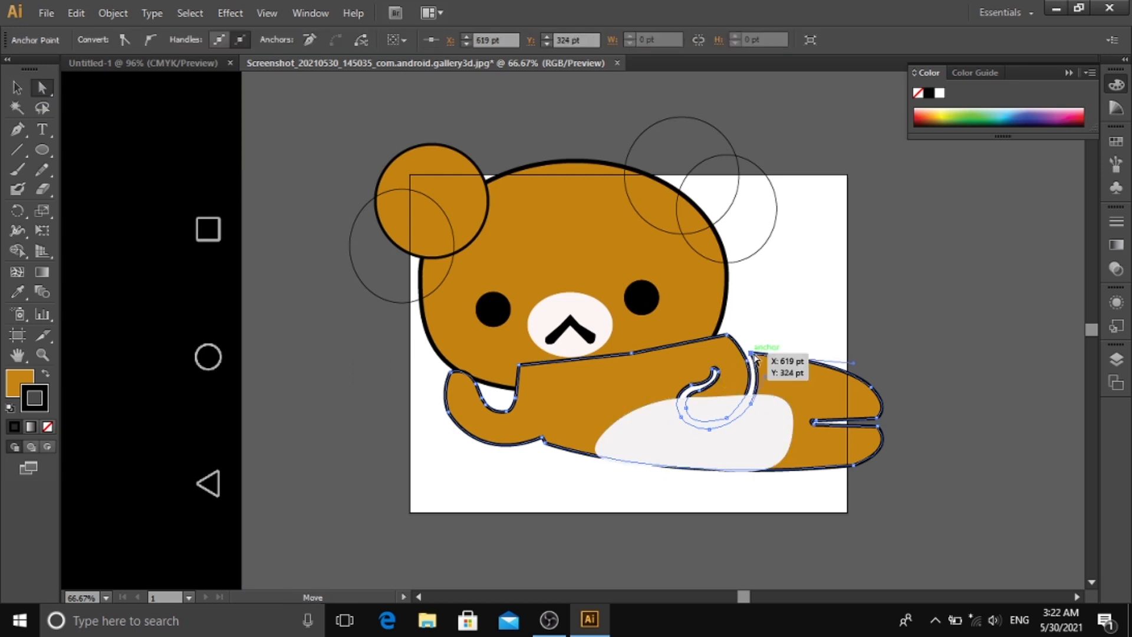
{"action": "left_click_drag", "start_coordinate": [753, 356], "coordinate": [744, 353]}
- Reposition the outer anchor points around the front hand against its inner curve to close the white gap
{"action": "left_click", "coordinate": [752, 406]}
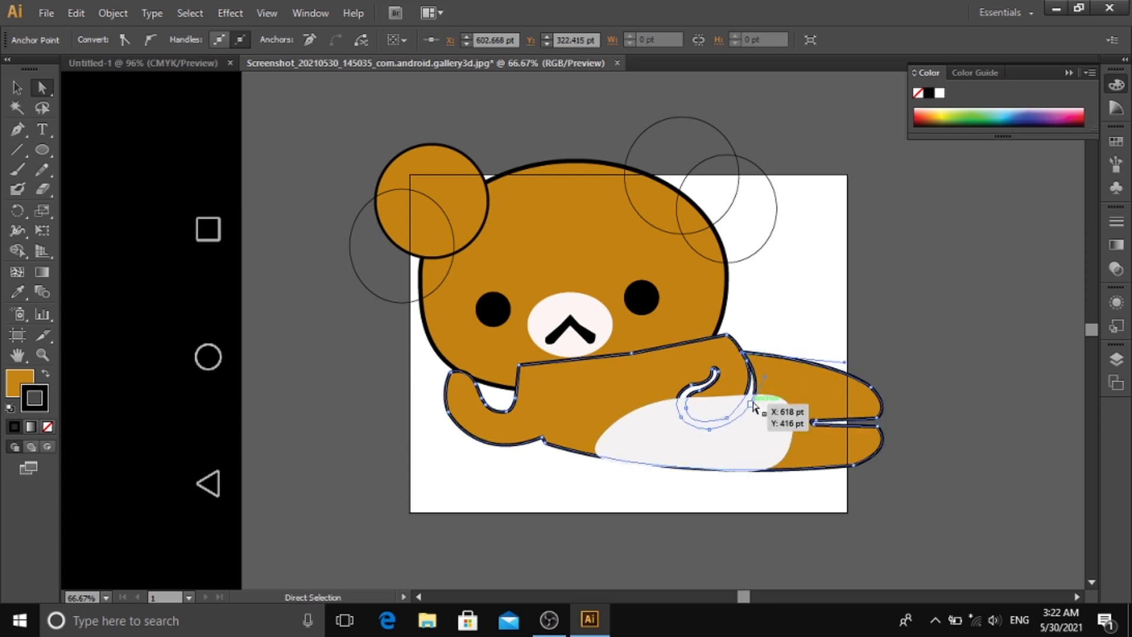
{"action": "left_click_drag", "start_coordinate": [750, 406], "coordinate": [718, 372]}
{"action": "left_click", "coordinate": [829, 329]}
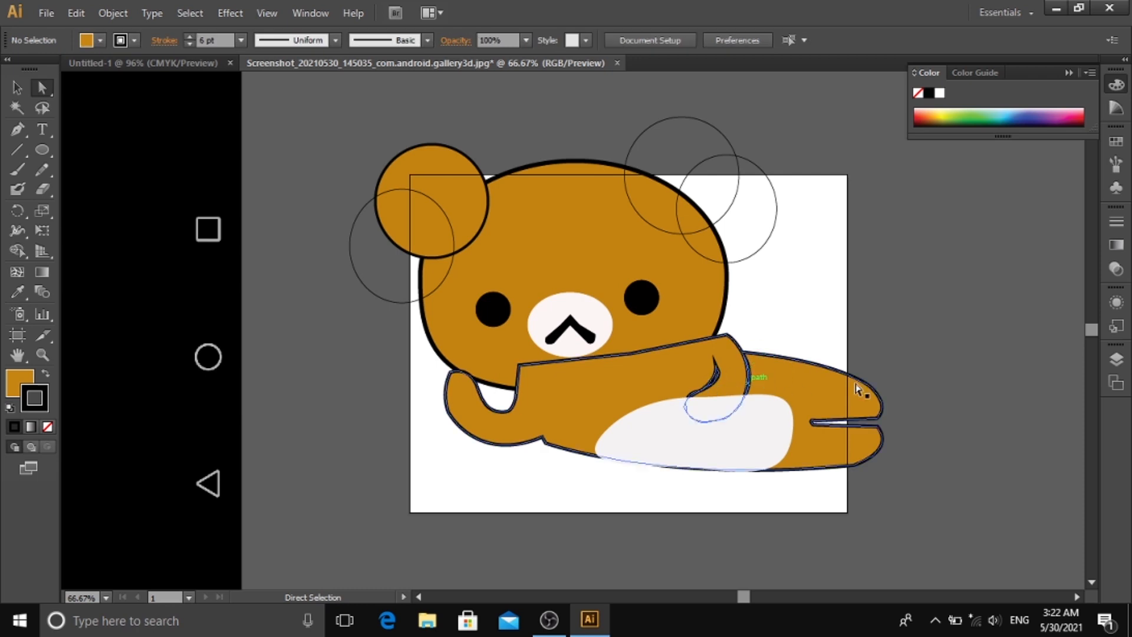
- Shift the anchor points between the two legs to close the white gap into a single dividing line
{"action": "left_click_drag", "start_coordinate": [882, 424], "coordinate": [882, 429]}
{"action": "left_click_drag", "start_coordinate": [815, 421], "coordinate": [815, 426]}
{"action": "left_click", "coordinate": [993, 422]}
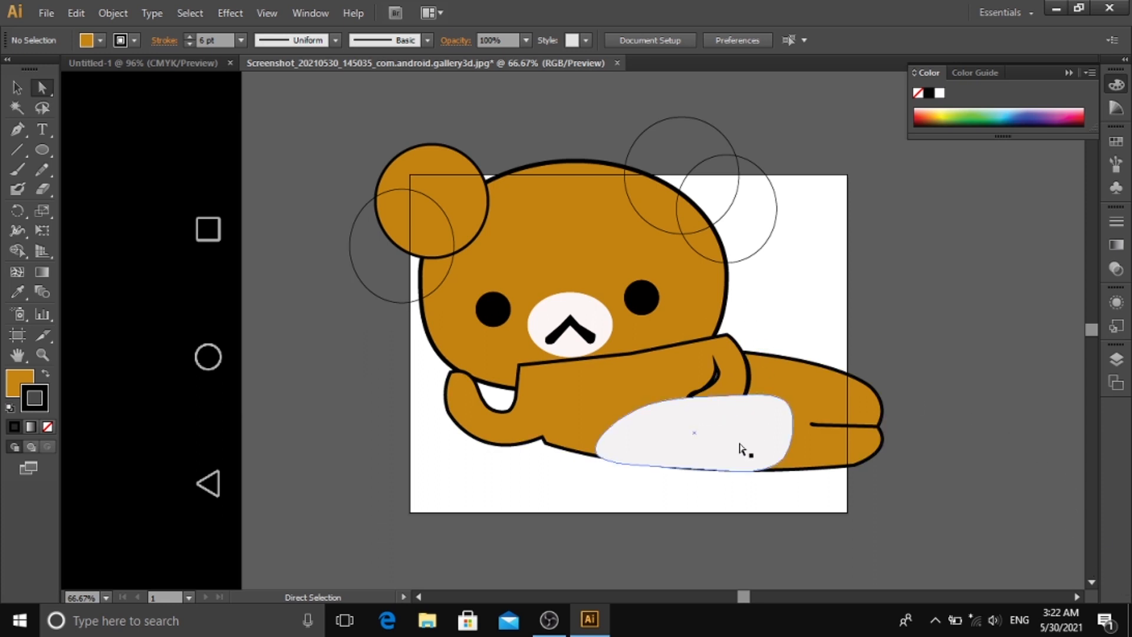
- Reduce the height of the white belly patch slightly from its lower edge to uncover the body outline
{"action": "left_click", "coordinate": [765, 453]}
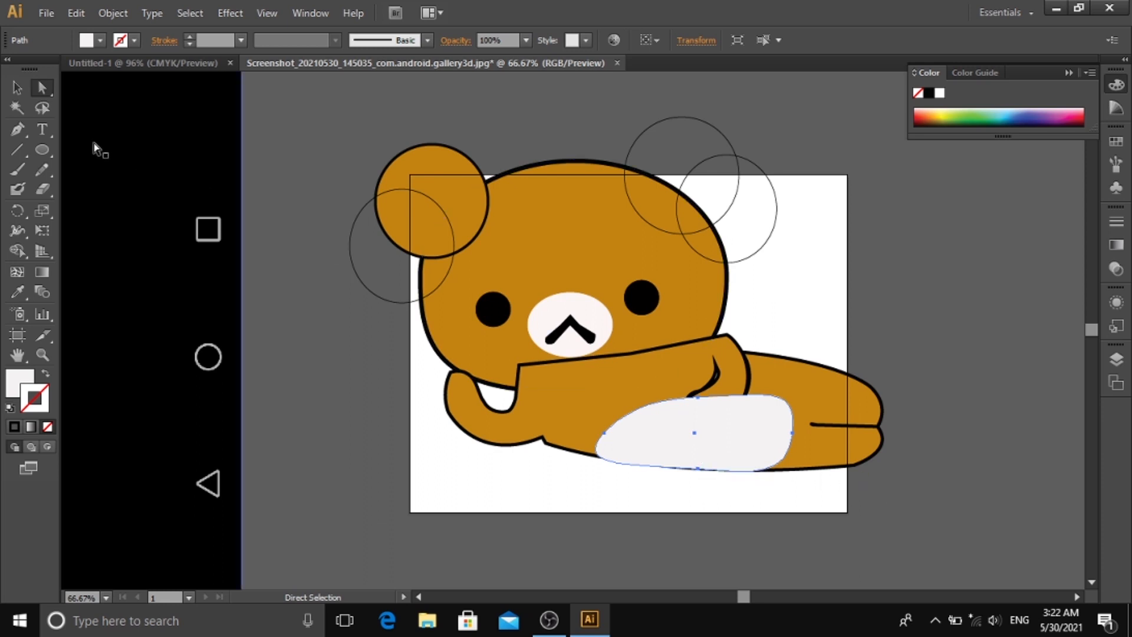
{"action": "left_click", "coordinate": [16, 87]}
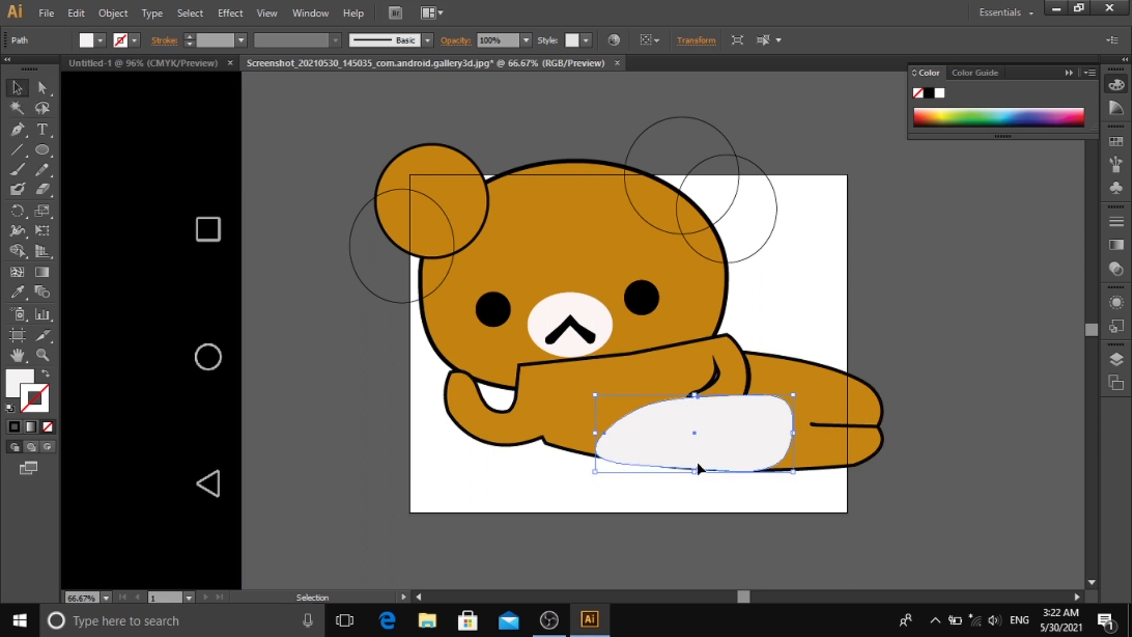
{"action": "left_click_drag", "start_coordinate": [693, 470], "coordinate": [702, 467]}
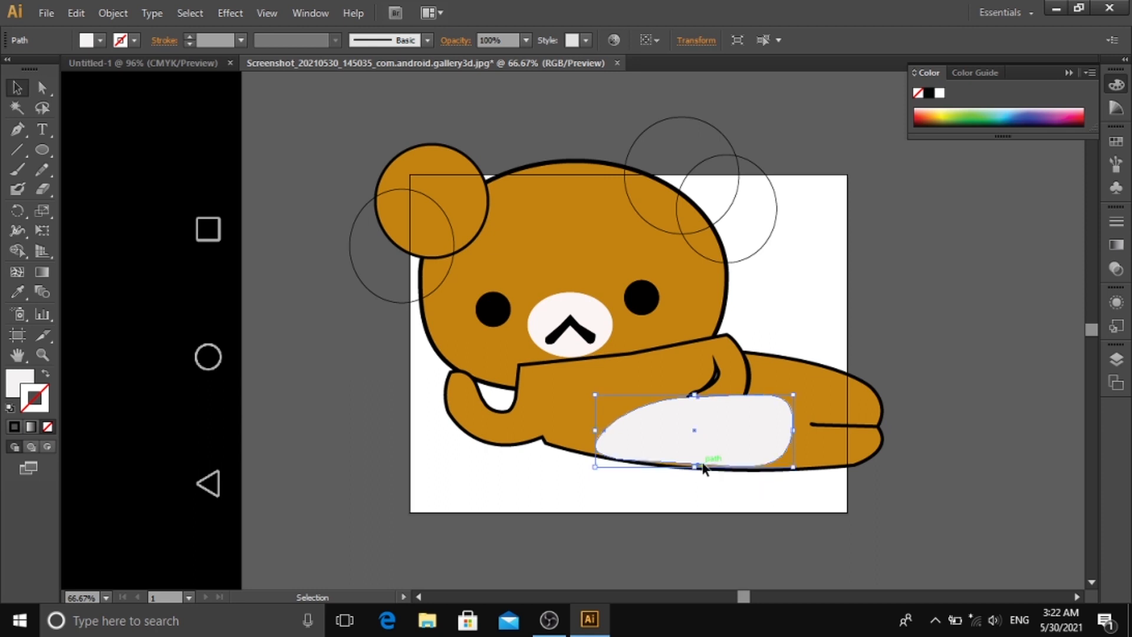
{"action": "left_click", "coordinate": [927, 518]}
- Lower the belly patch's bottom middle anchor point so its lower edge follows the body outline
{"action": "left_click", "coordinate": [734, 446]}
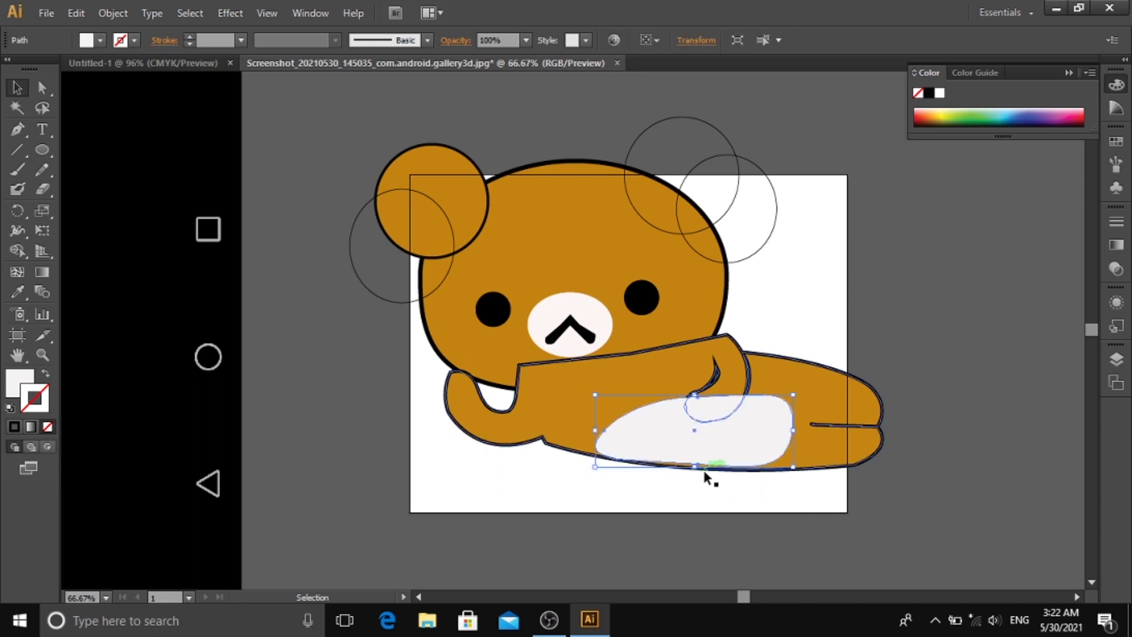
{"action": "left_click", "coordinate": [42, 87]}
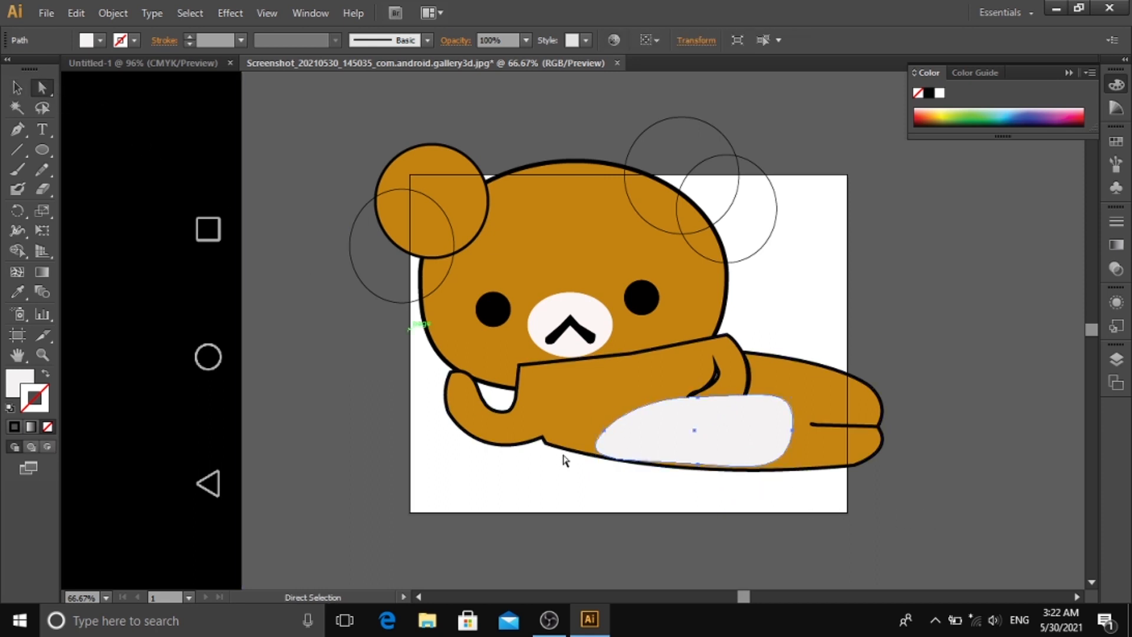
{"action": "left_click", "coordinate": [700, 467]}
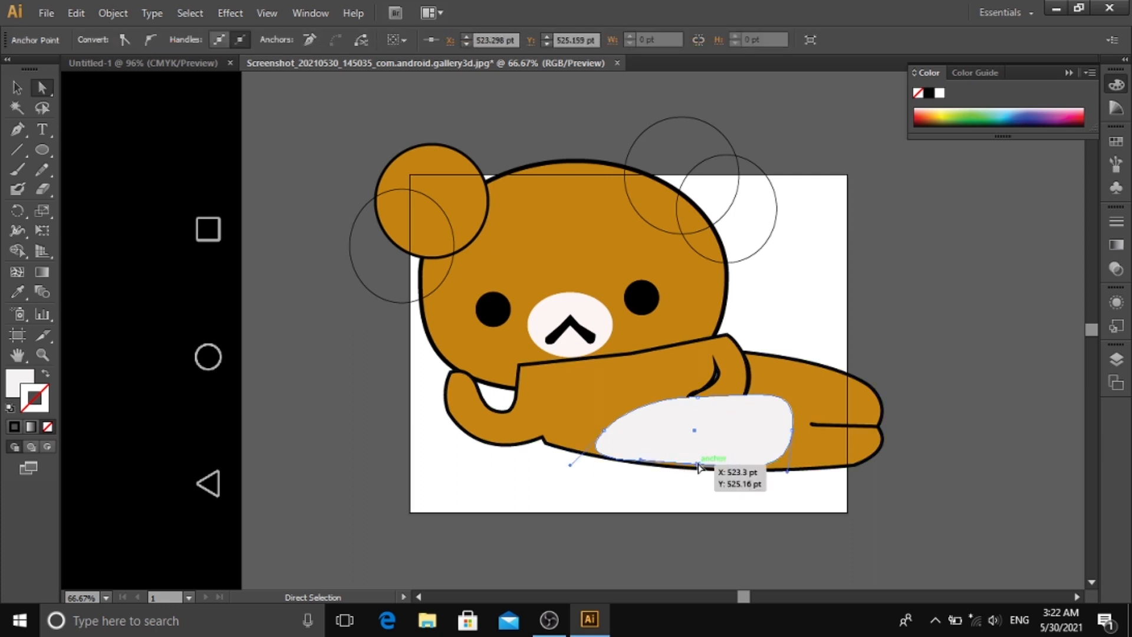
{"action": "left_click_drag", "start_coordinate": [698, 467], "coordinate": [707, 471]}
{"action": "left_click", "coordinate": [995, 494]}
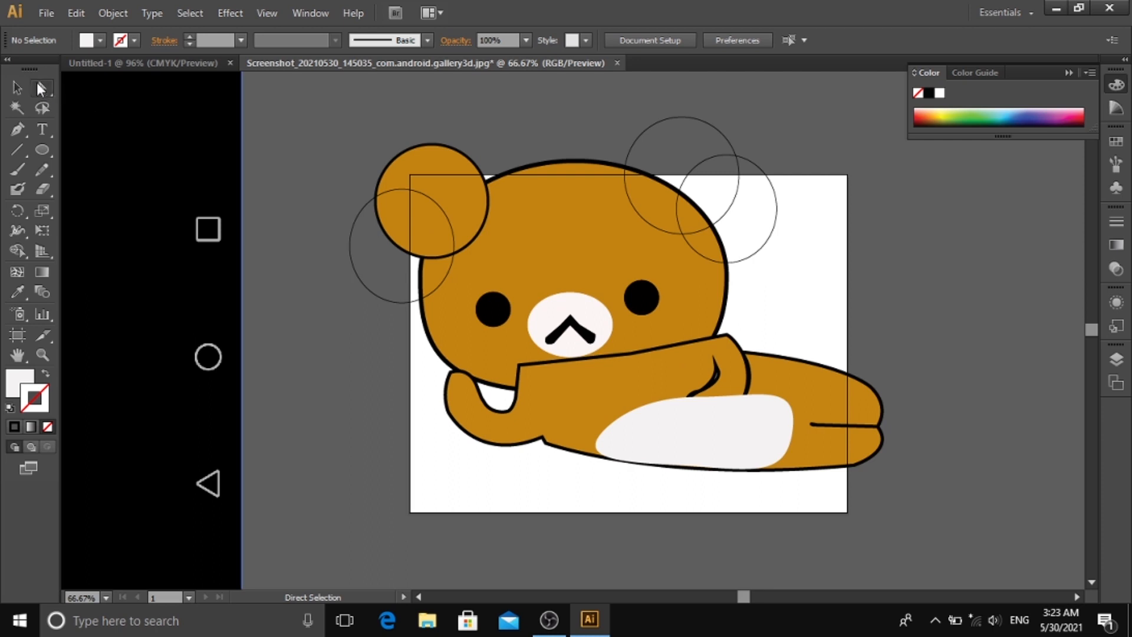
{"action": "left_click", "coordinate": [17, 88]}
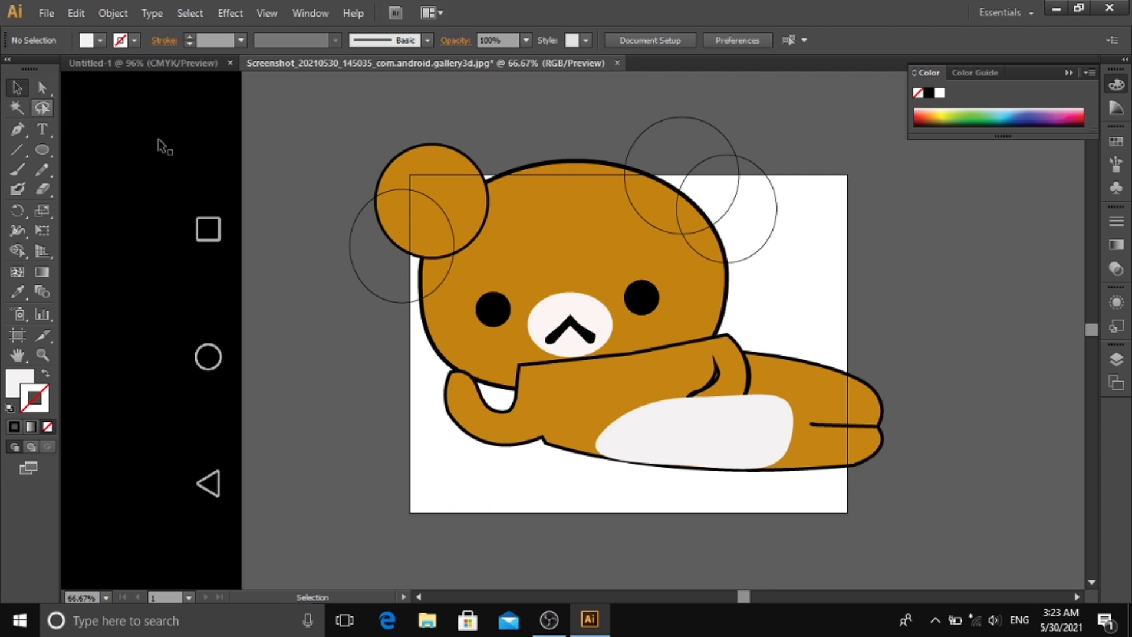
{"action": "left_click", "coordinate": [731, 370]}
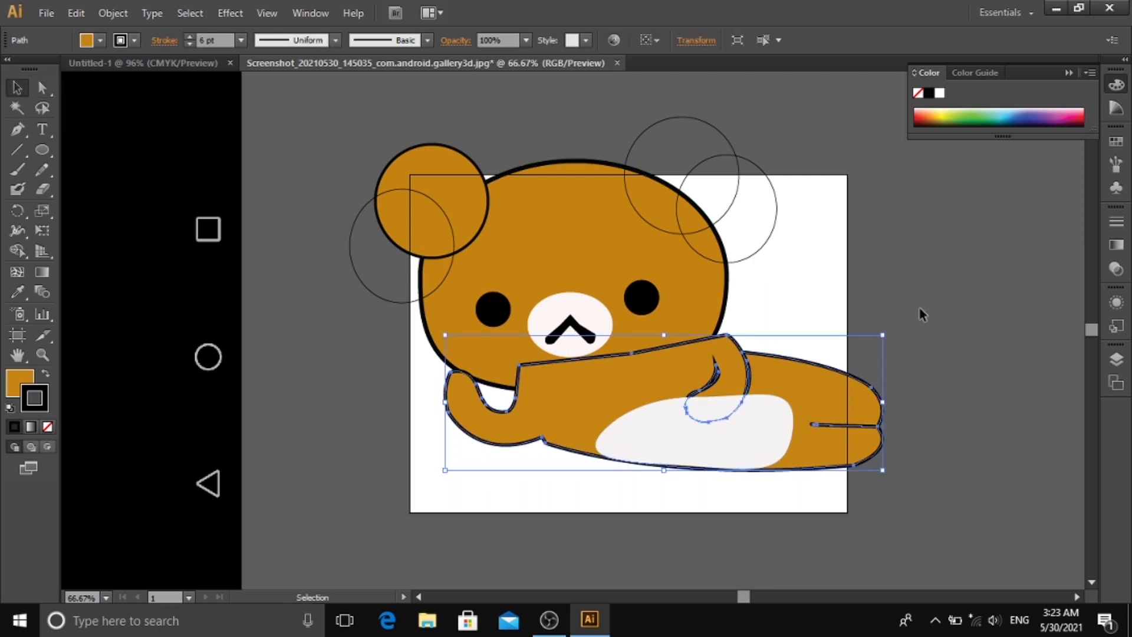
{"action": "left_click", "coordinate": [1070, 295]}
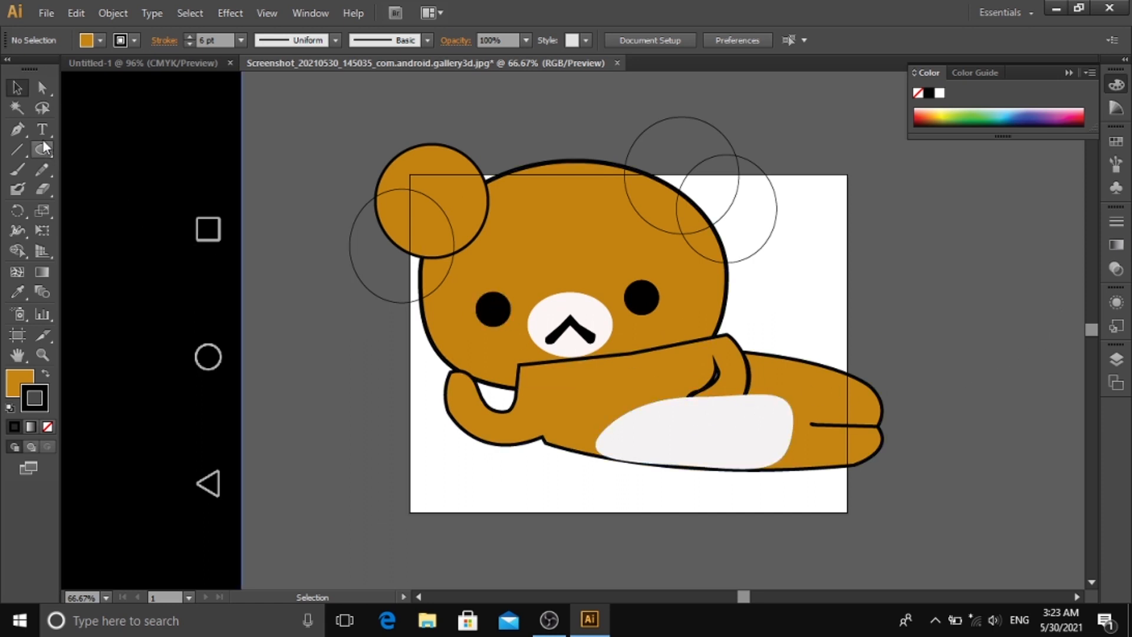
- Draw a curved brown hand shape with a 6 pt black stroke over the belly patch using the Pen tool, following the arm's outline
{"action": "left_click", "coordinate": [17, 128]}
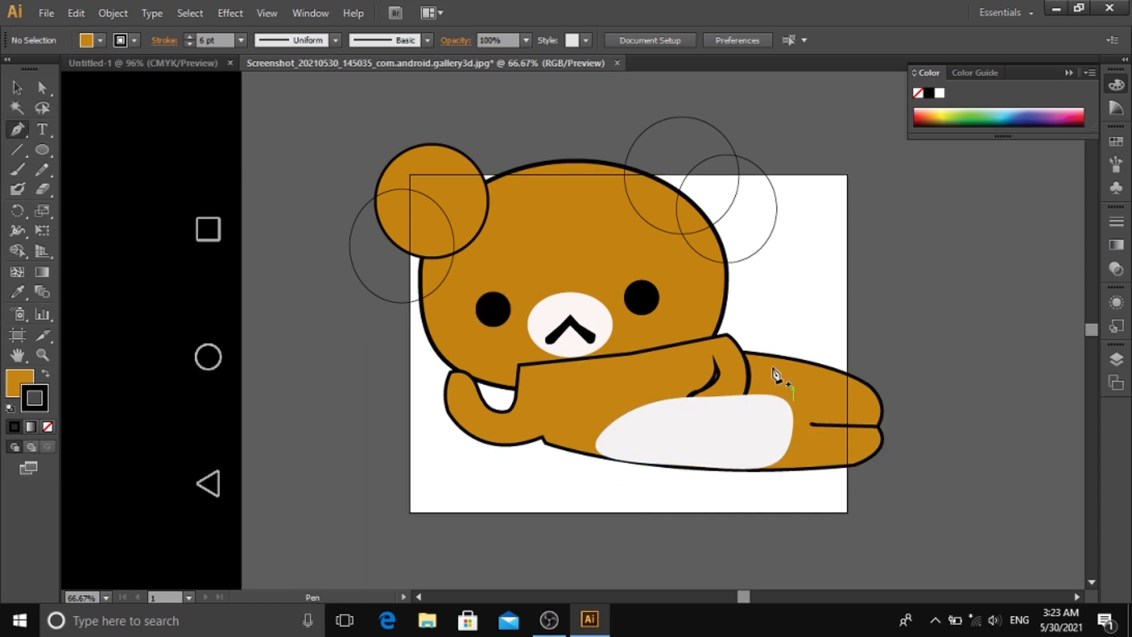
{"action": "left_click", "coordinate": [716, 357]}
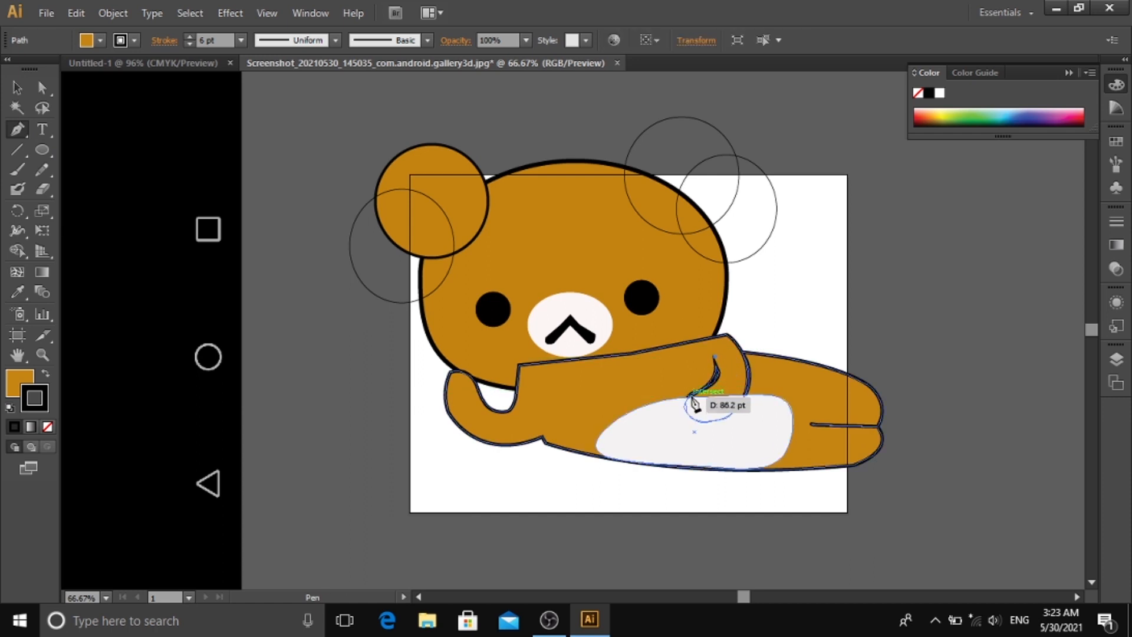
{"action": "left_click_drag", "start_coordinate": [690, 398], "coordinate": [664, 400]}
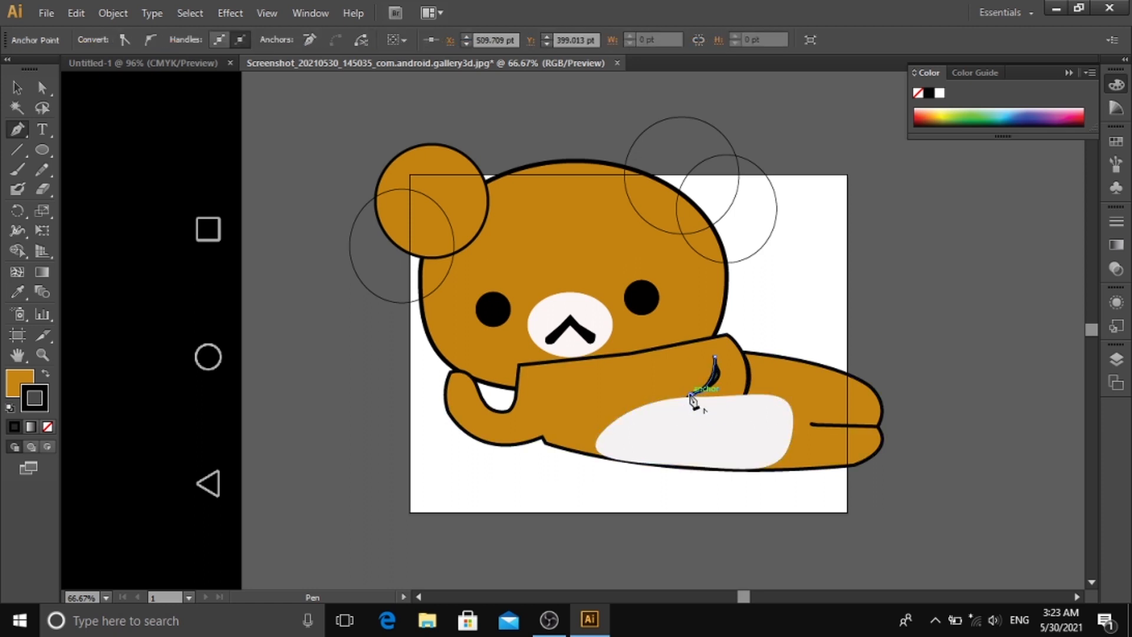
{"action": "left_click_drag", "start_coordinate": [702, 421], "coordinate": [733, 421]}
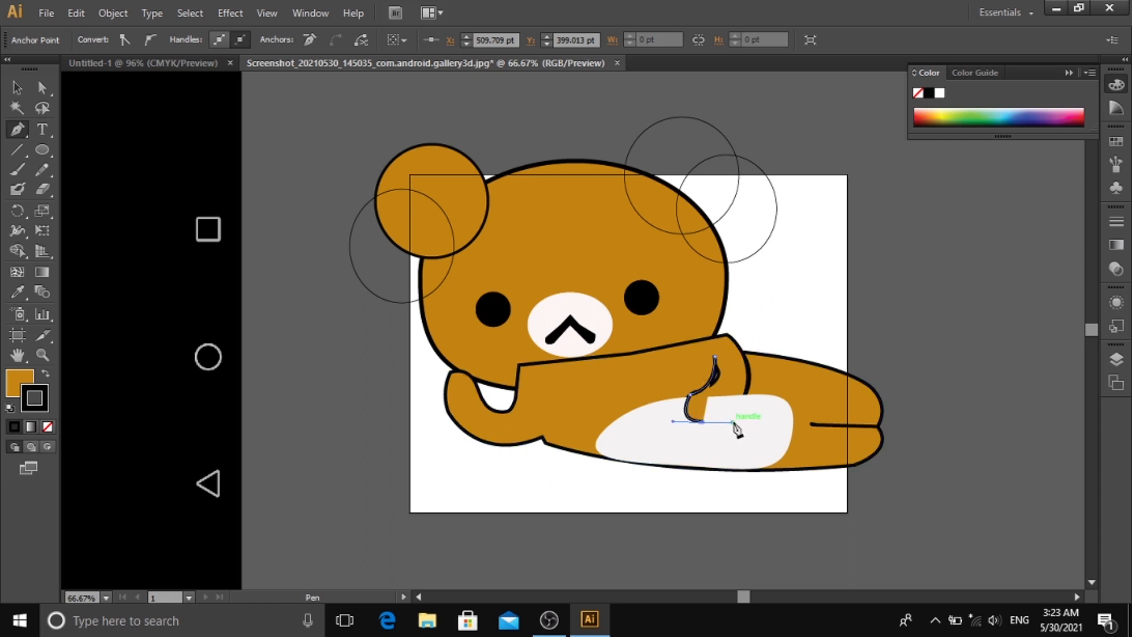
{"action": "left_click", "coordinate": [702, 422]}
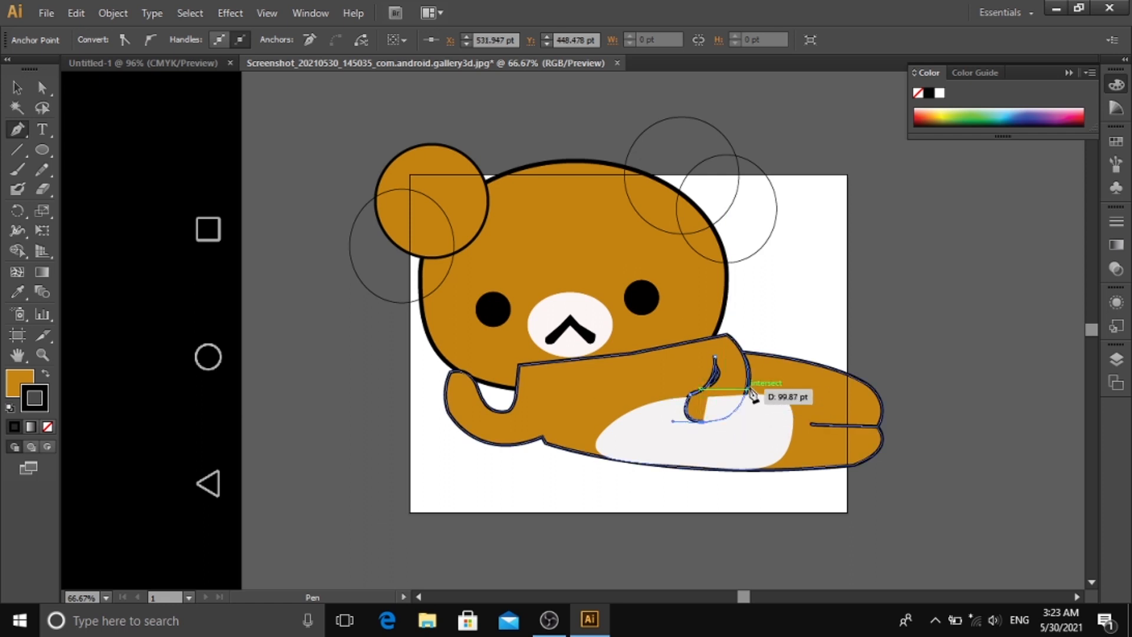
{"action": "mouse_move", "coordinate": [749, 390]}
{"action": "left_mouse_down"}
{"action": "mouse_move", "coordinate": [753, 369]}
{"action": "mouse_move", "coordinate": [758, 401]}
{"action": "mouse_move", "coordinate": [751, 391]}
{"action": "left_mouse_up"}
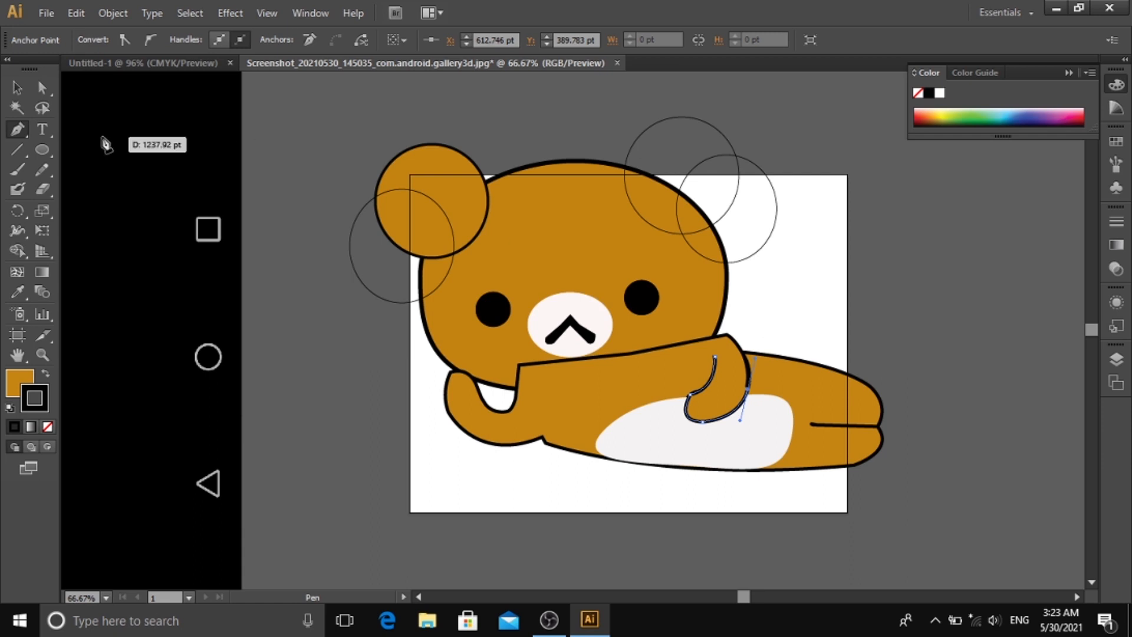
{"action": "left_click", "coordinate": [17, 88]}
{"action": "left_click", "coordinate": [878, 327]}
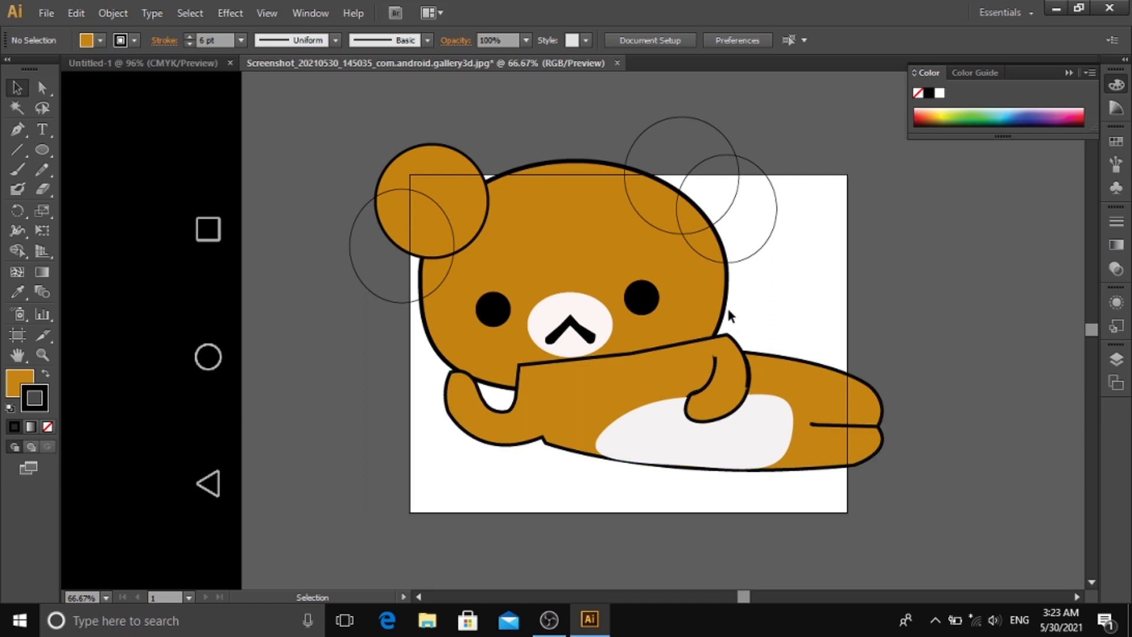
- Send the bear's body shape to the back so that it sits behind the head
{"action": "left_click", "coordinate": [711, 355]}
{"action": "right_click", "coordinate": [711, 355]}
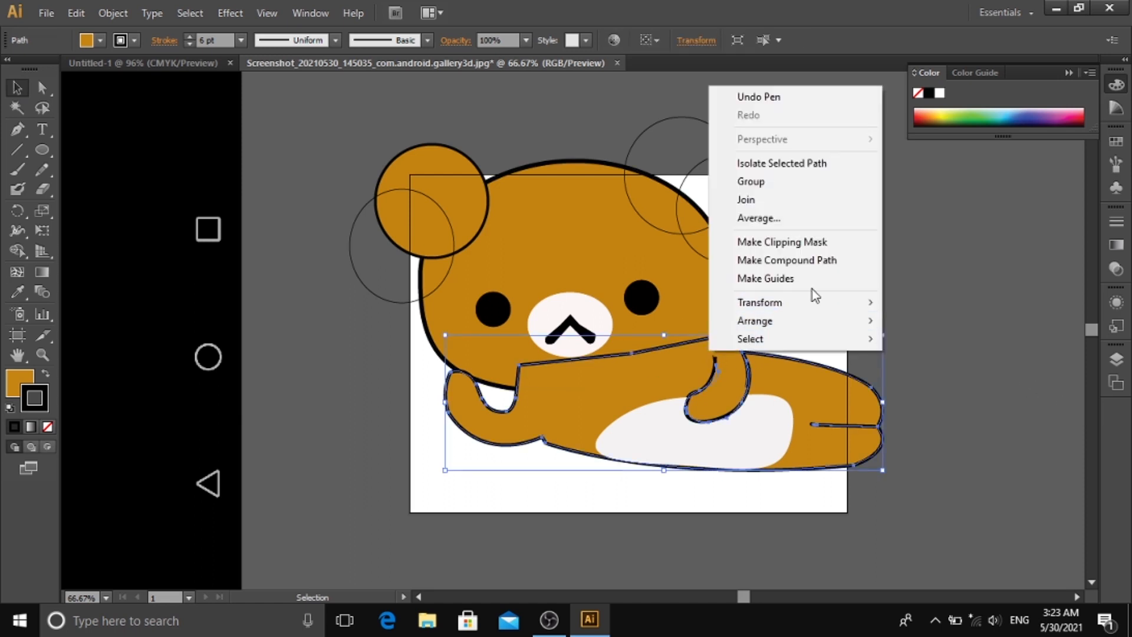
{"action": "mouse_move", "coordinate": [849, 321]}
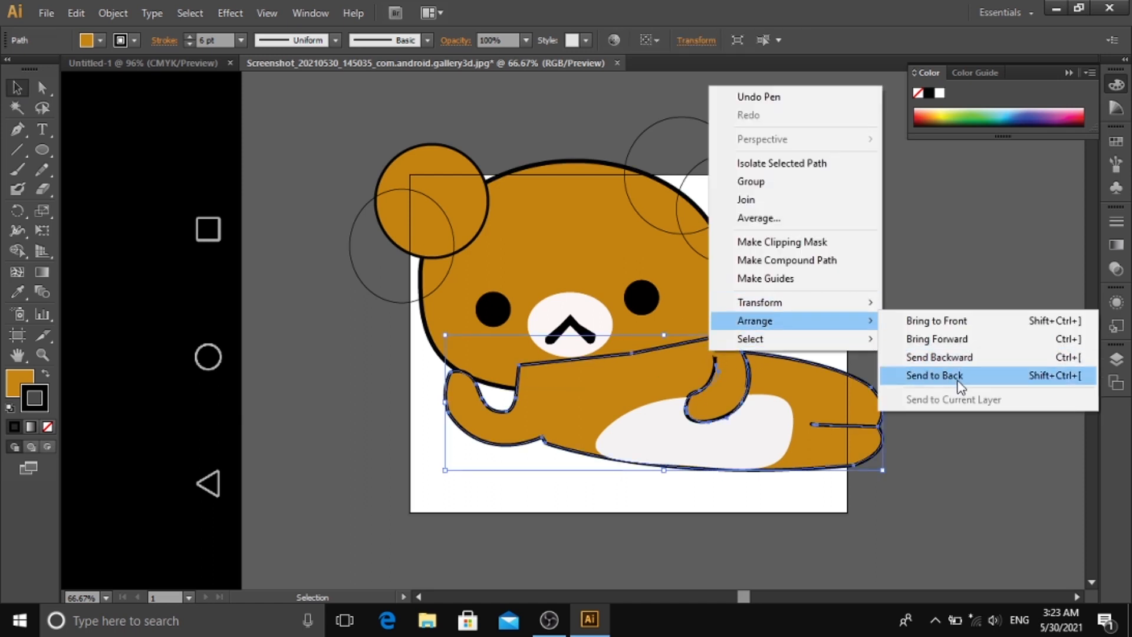
{"action": "left_click", "coordinate": [1067, 489]}
{"action": "left_click", "coordinate": [887, 412]}
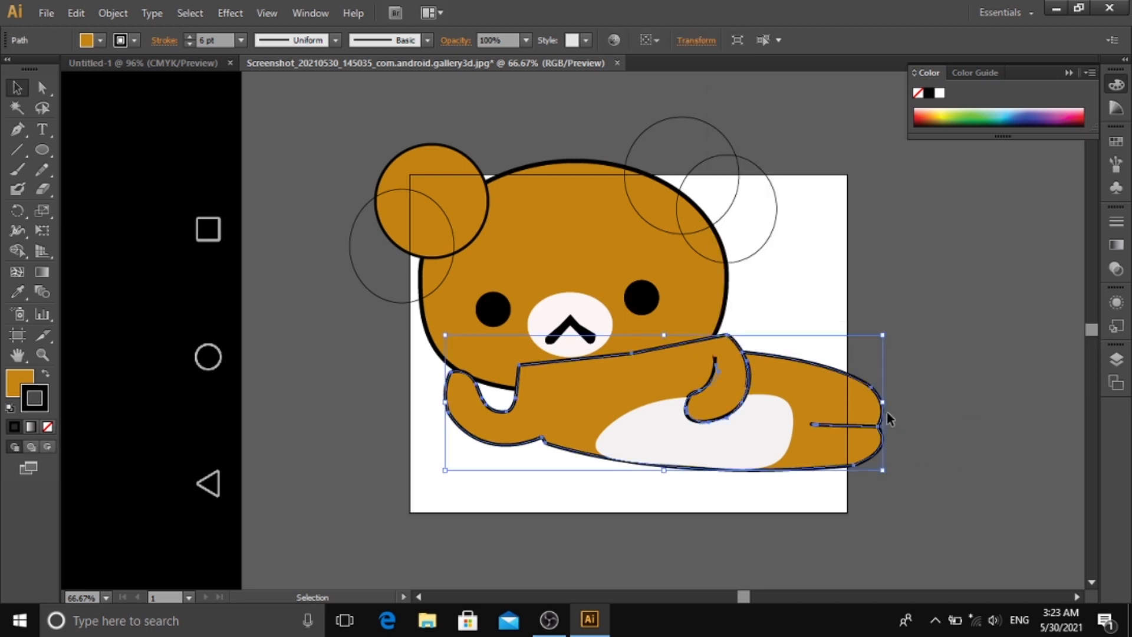
{"action": "right_click", "coordinate": [887, 412]}
{"action": "mouse_move", "coordinate": [943, 383]}
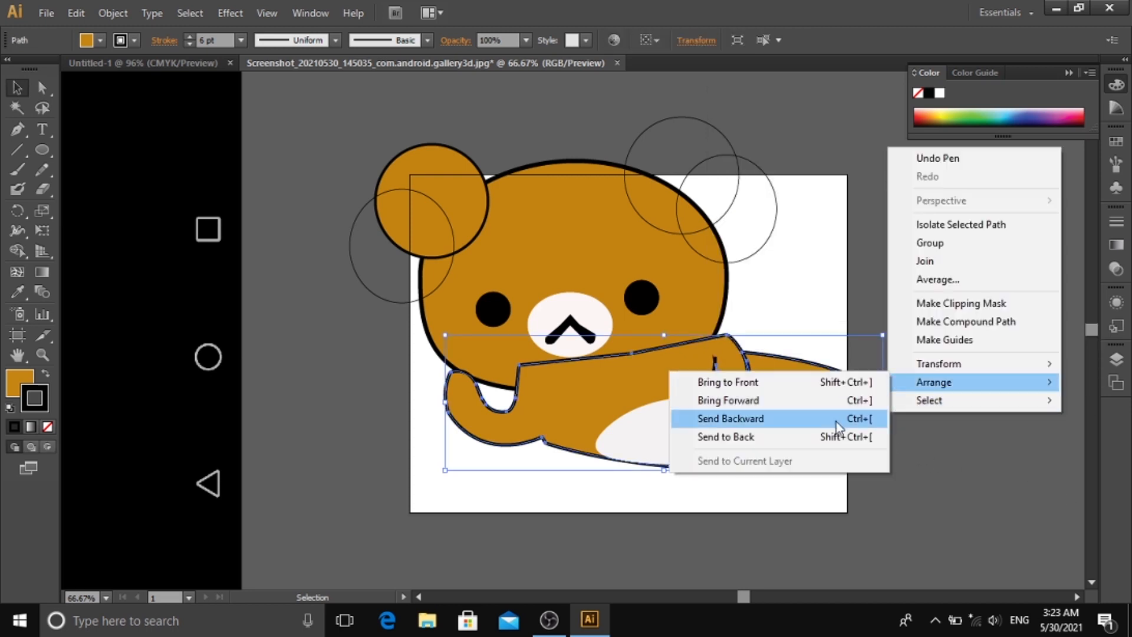
{"action": "left_click", "coordinate": [812, 436]}
{"action": "left_click", "coordinate": [960, 458]}
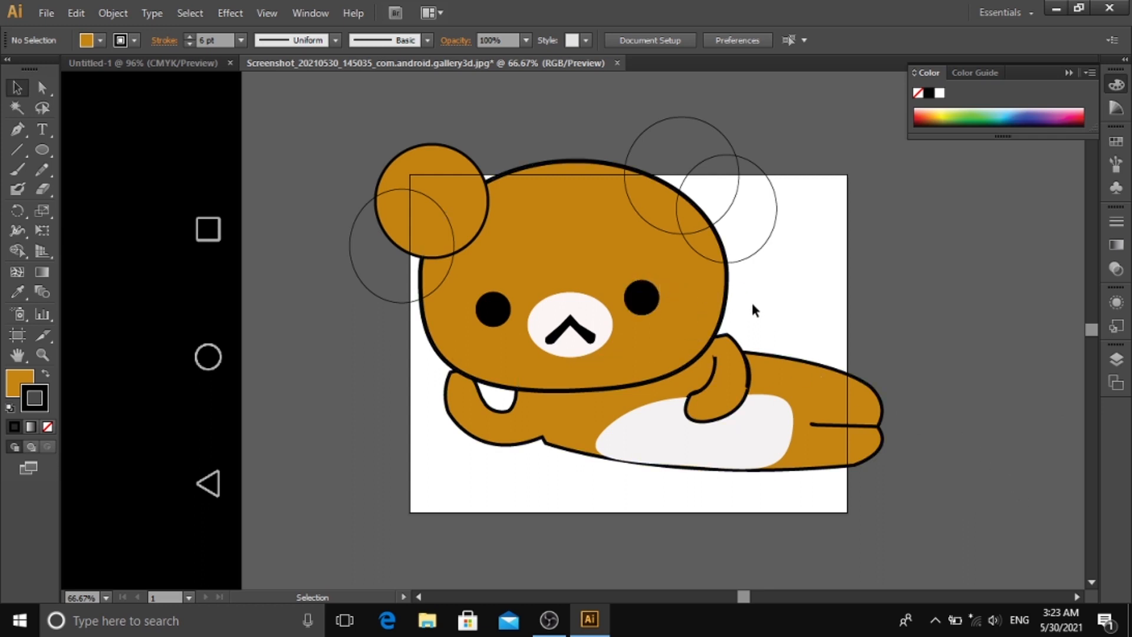
- Try to nudge the head, eyes and muzzle to the right, leaving out the mouth and ears
{"action": "left_click_drag", "start_coordinate": [796, 303], "coordinate": [474, 307]}
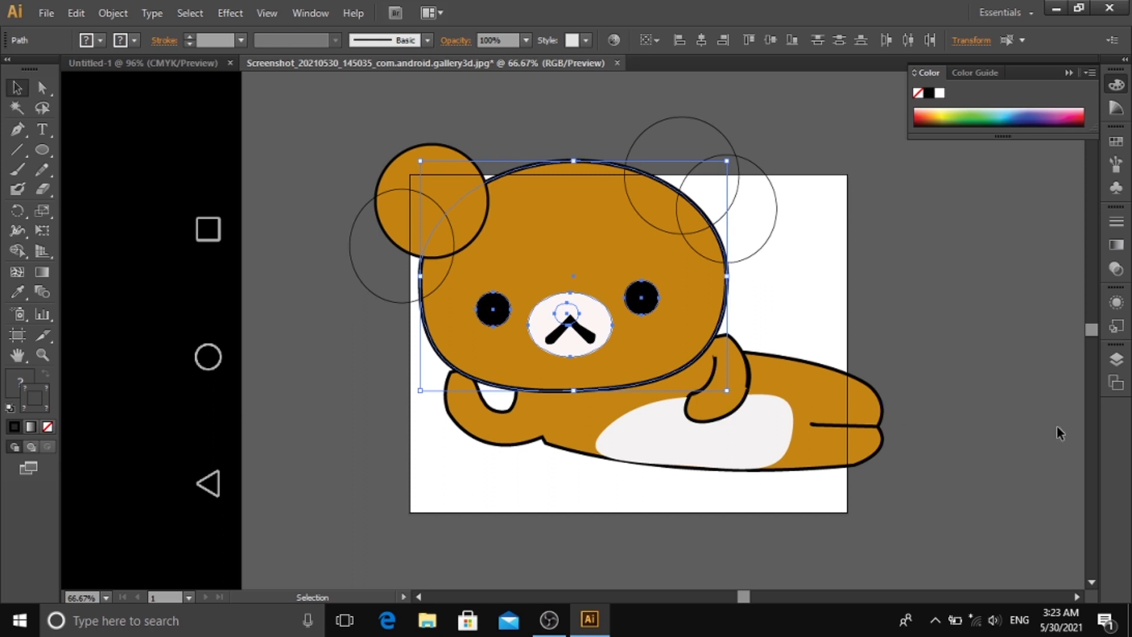
{"action": "key", "text": "Right"}
{"action": "key", "text": "Right"}
{"action": "key", "text": "Right"}
{"action": "key", "text": "Right"}
{"action": "key", "text": "Right"}
{"action": "key", "text": "Right"}
{"action": "key", "text": "Right"}
{"action": "key", "text": "Right"}
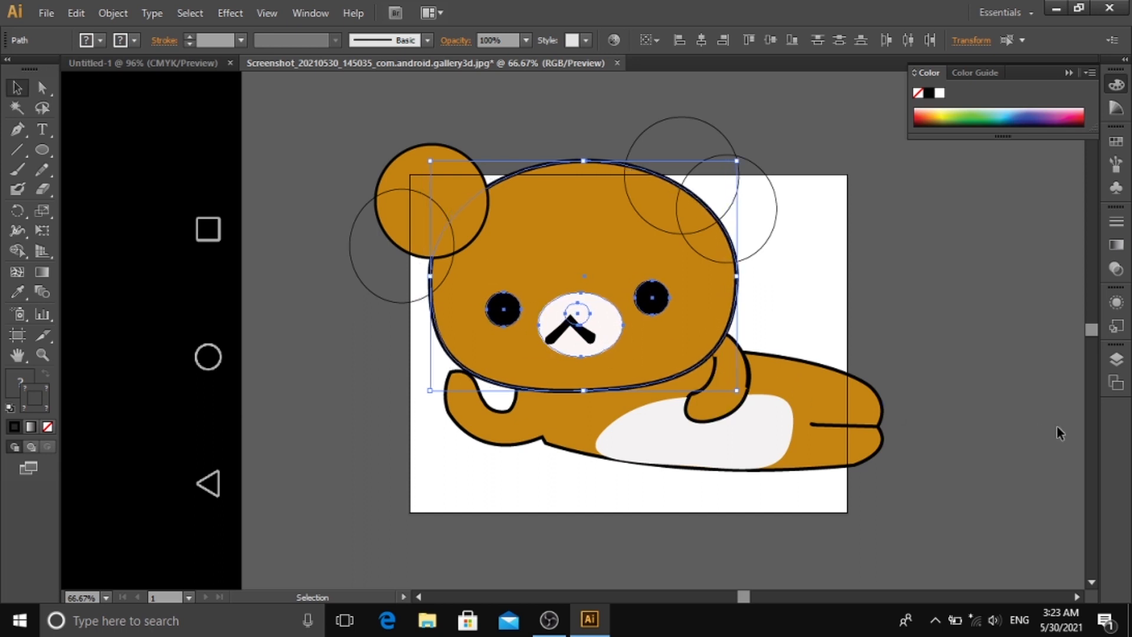
{"action": "key", "text": "Right"}
{"action": "key", "text": "Right"}
{"action": "key", "text": "Right"}
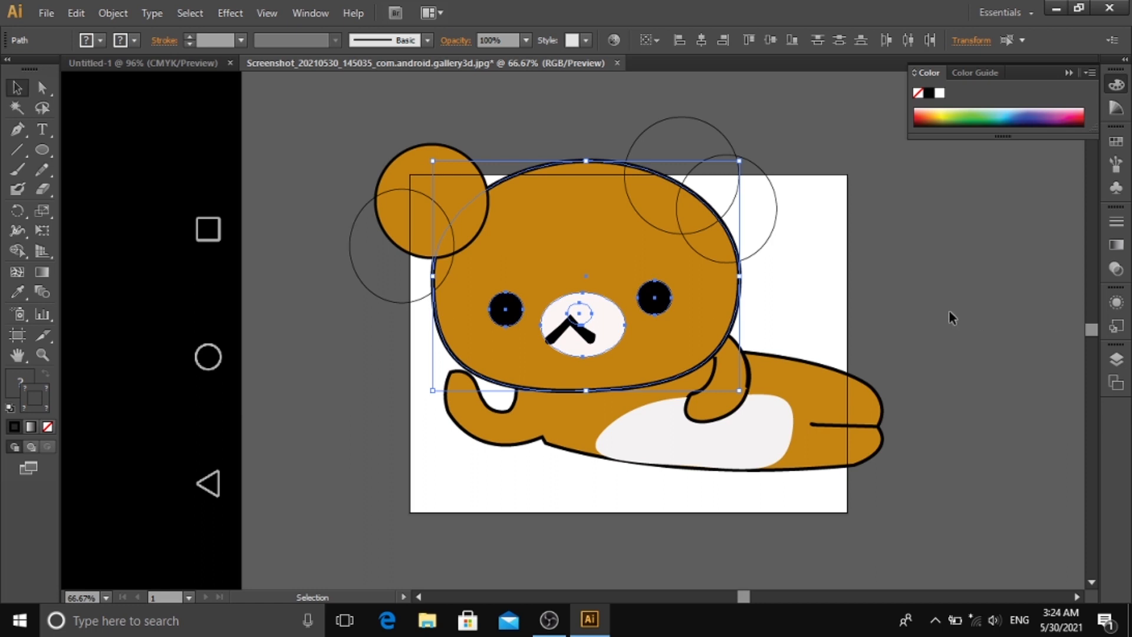
- Undo the head's nudges and the body's last stacking change
{"action": "key", "text": "a"}
{"action": "key", "text": "Left"}
{"action": "key", "text": "Left"}
{"action": "key", "text": "Left"}
{"action": "key", "text": "Left"}
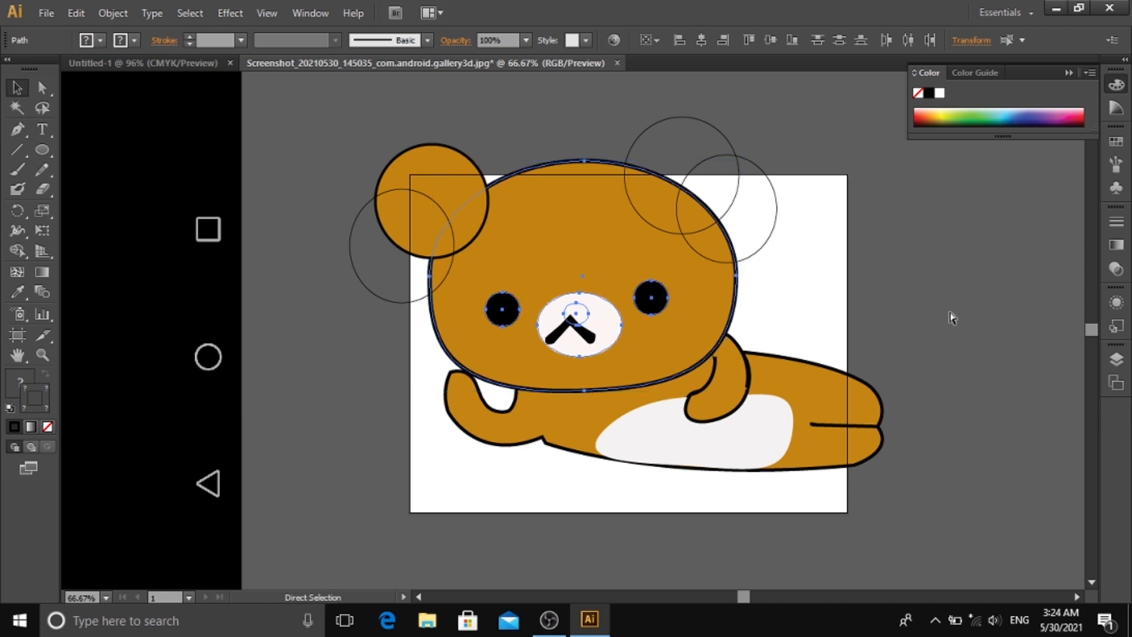
{"action": "key", "text": "Left"}
{"action": "key", "text": "Left"}
{"action": "key", "text": "Left"}
{"action": "key", "text": "Left"}
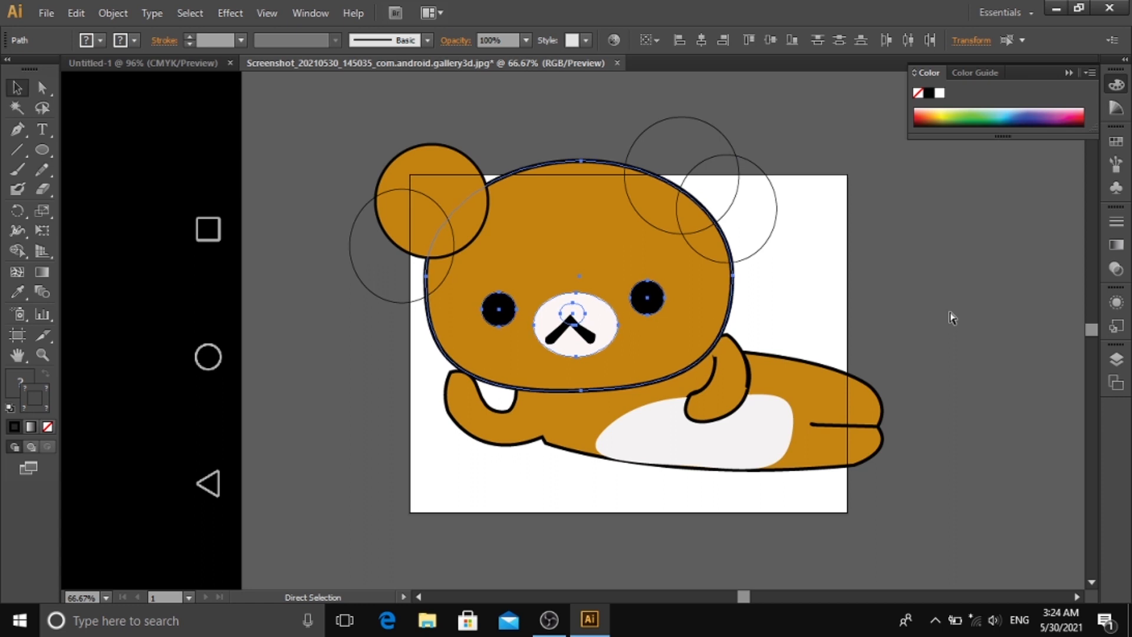
{"action": "key", "text": "Left"}
{"action": "key", "text": "Left"}
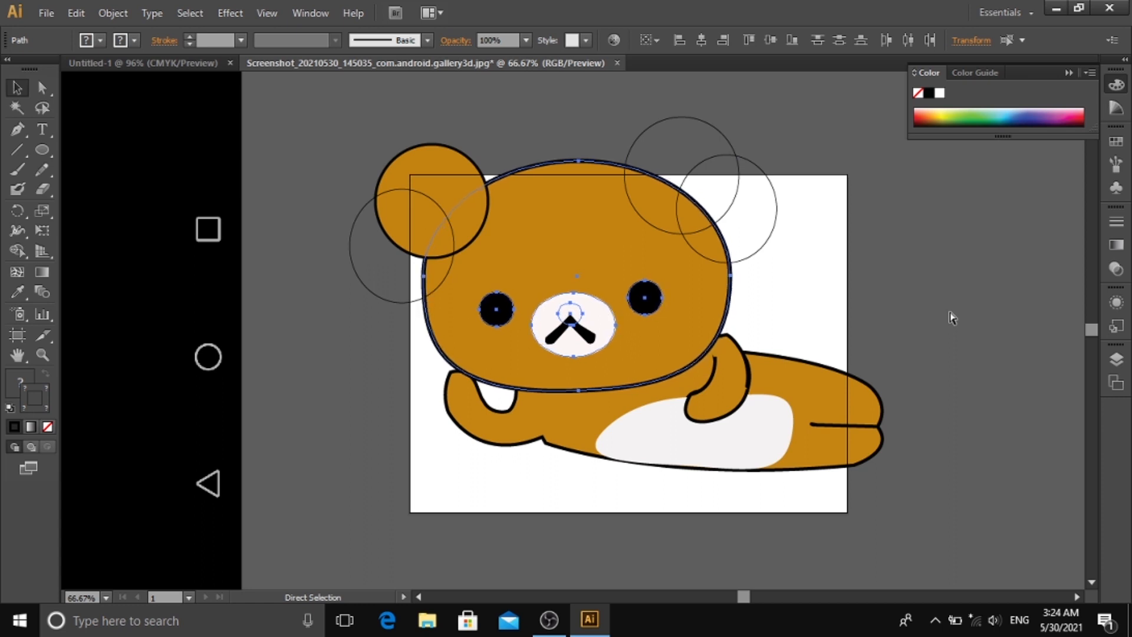
{"action": "key", "text": "Left"}
{"action": "key", "text": "Left"}
{"action": "key", "text": "Left"}
{"action": "key", "text": "Left"}
{"action": "key", "text": "Left"}
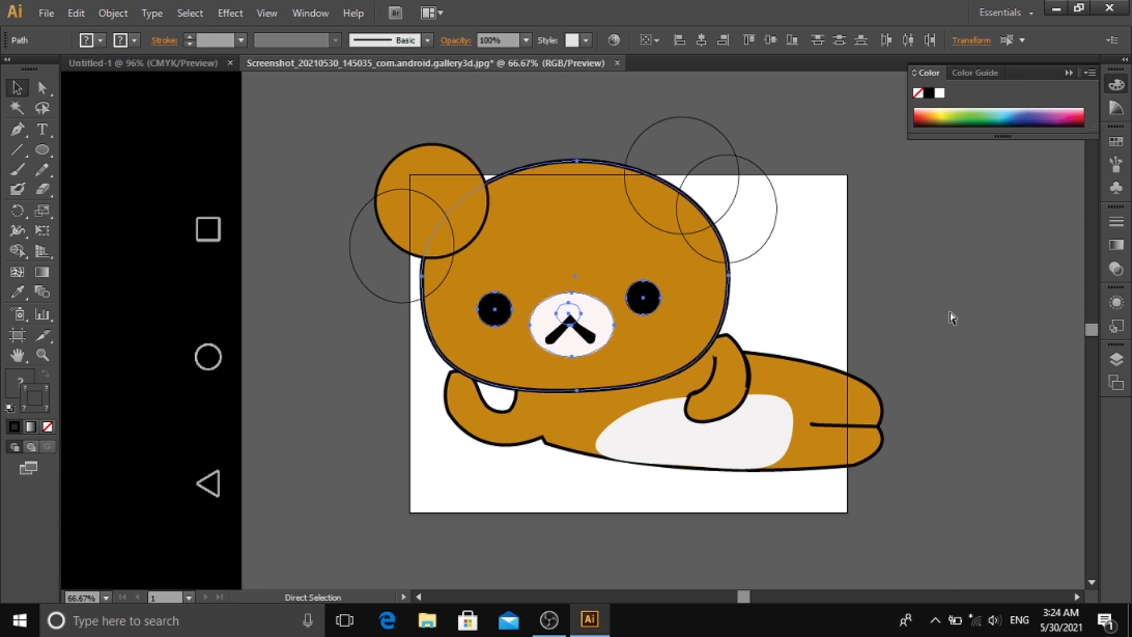
{"action": "key", "text": "Left"}
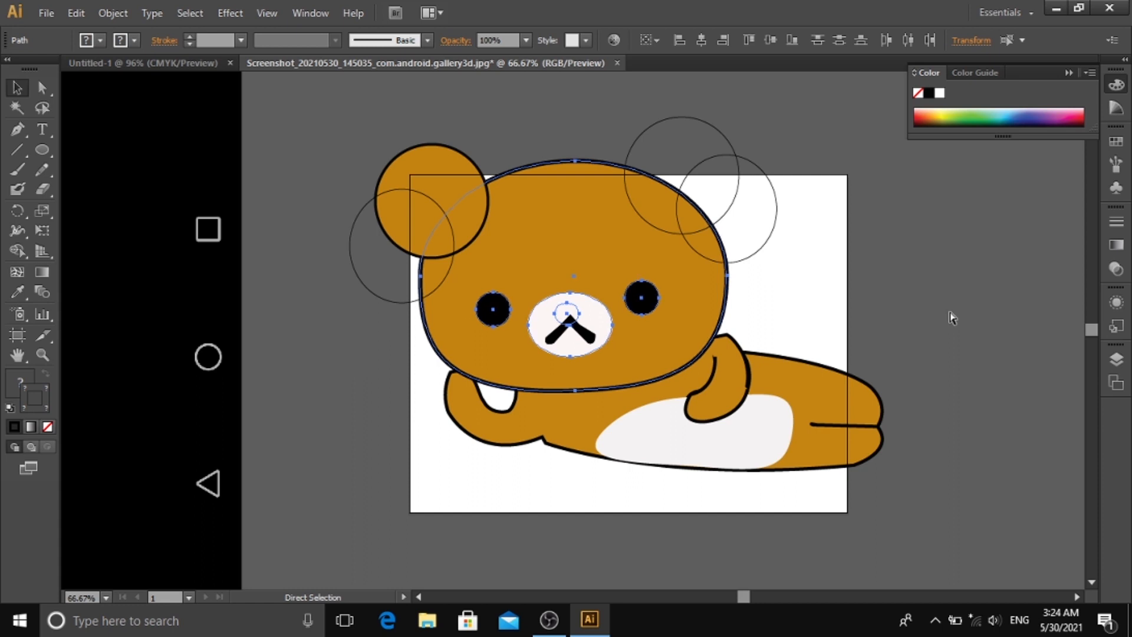
{"action": "key", "text": "ctrl+["}
{"action": "key", "text": "v"}
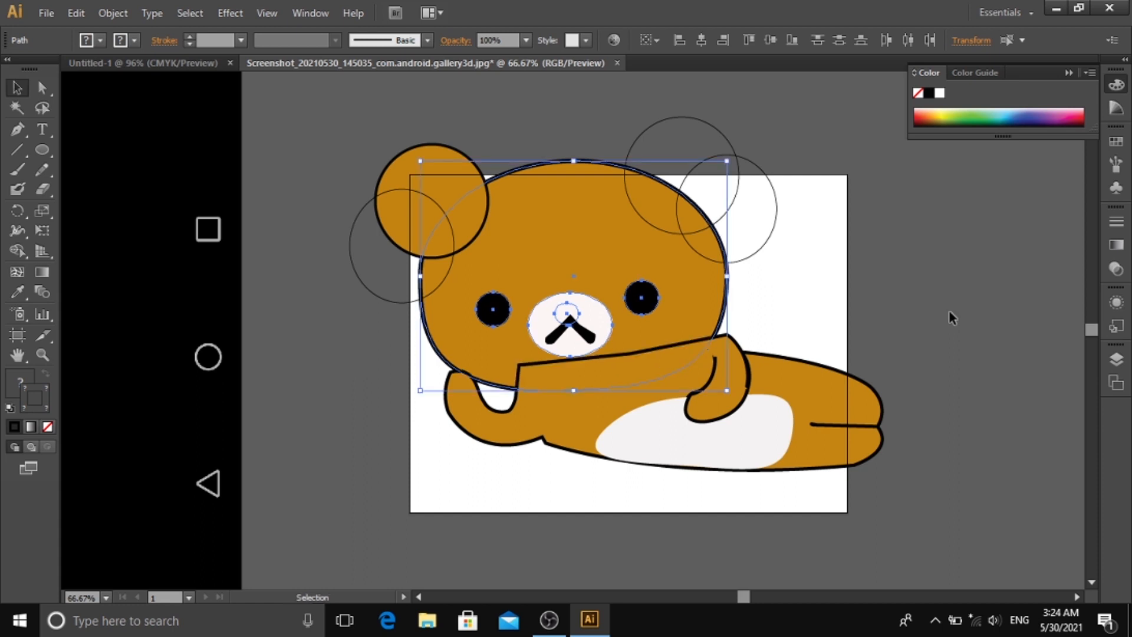
- Send the body outline behind the head with Send to Back
{"action": "left_click", "coordinate": [833, 383]}
{"action": "right_click", "coordinate": [834, 385]}
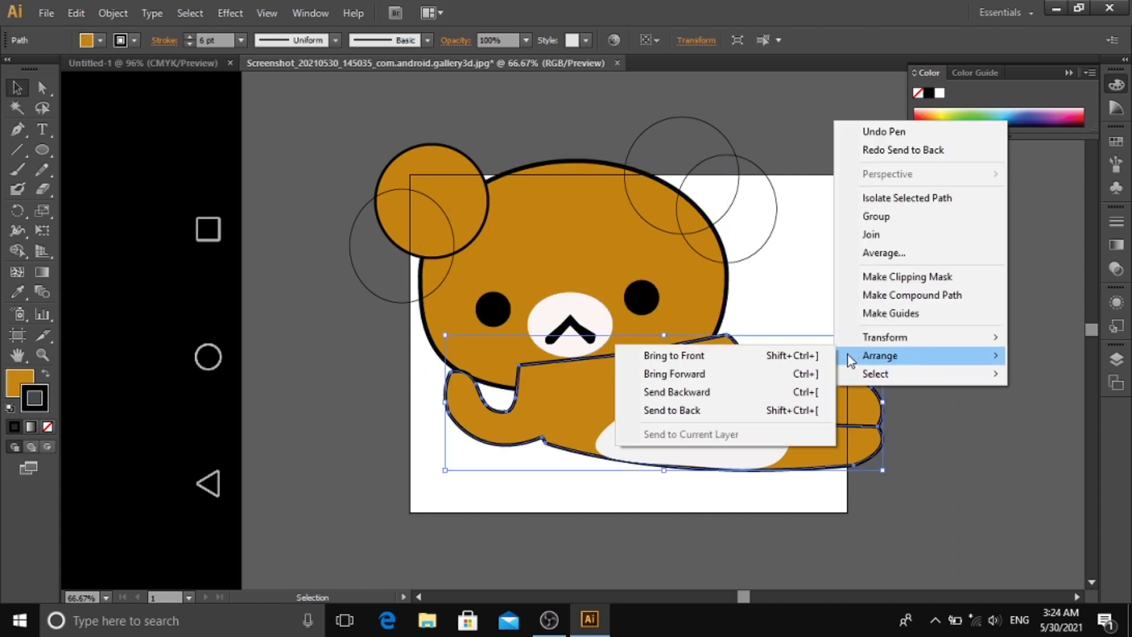
{"action": "left_click", "coordinate": [762, 406]}
{"action": "left_click", "coordinate": [975, 373]}
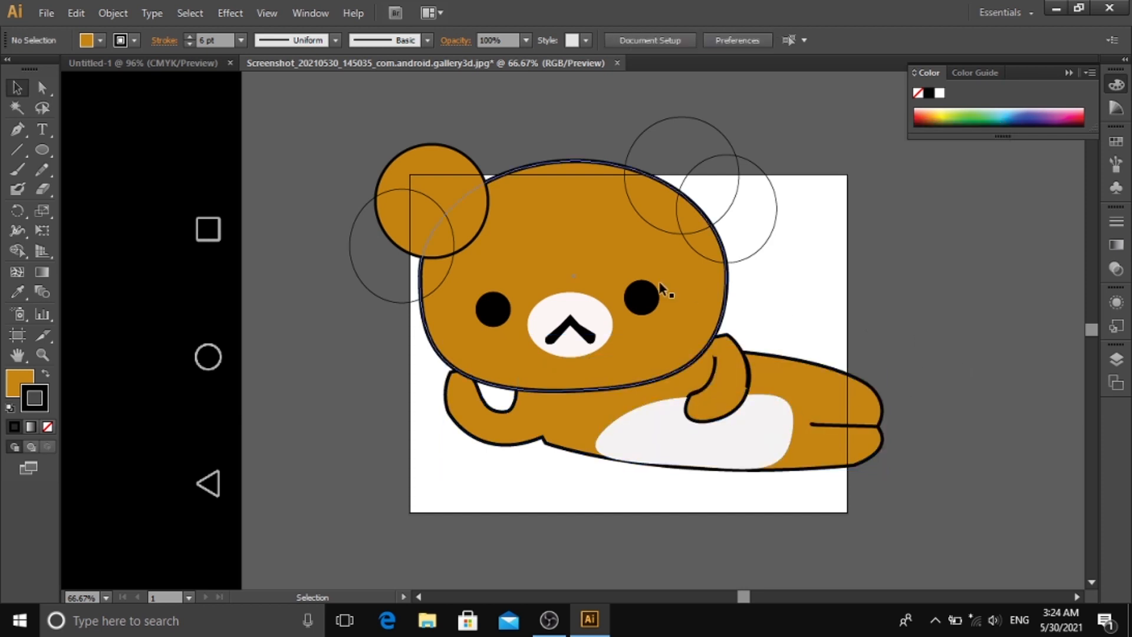
- Nudge the complete head, with its face parts, mouth, filled ear and guide circles, slightly to the right over the body
{"action": "left_click_drag", "start_coordinate": [807, 307], "coordinate": [412, 300]}
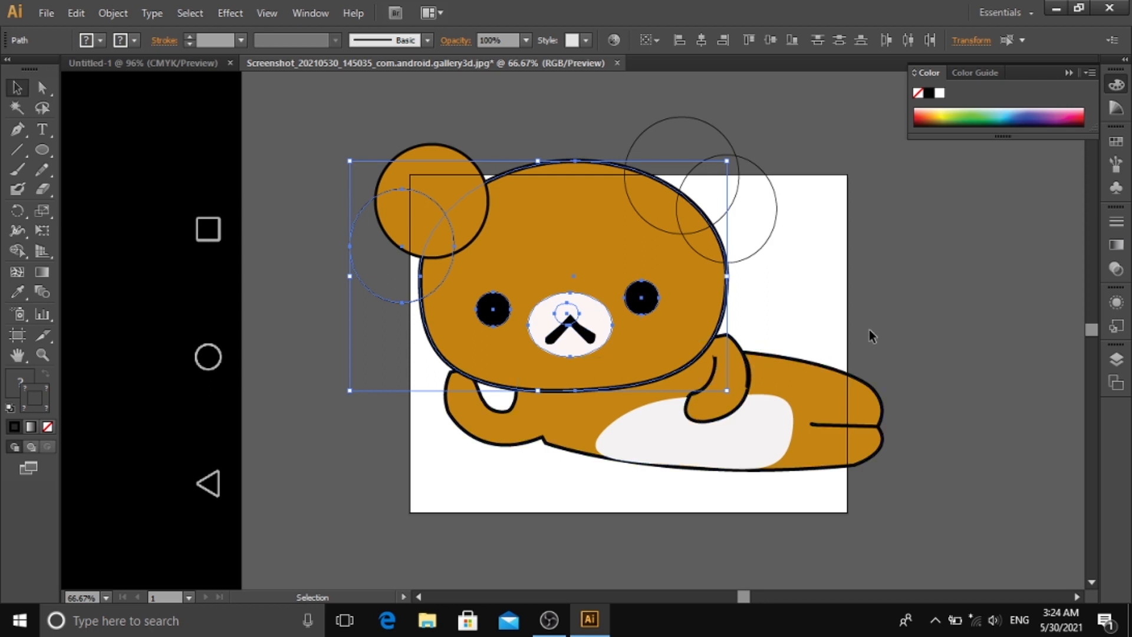
{"action": "left_click_drag", "start_coordinate": [819, 326], "coordinate": [412, 125]}
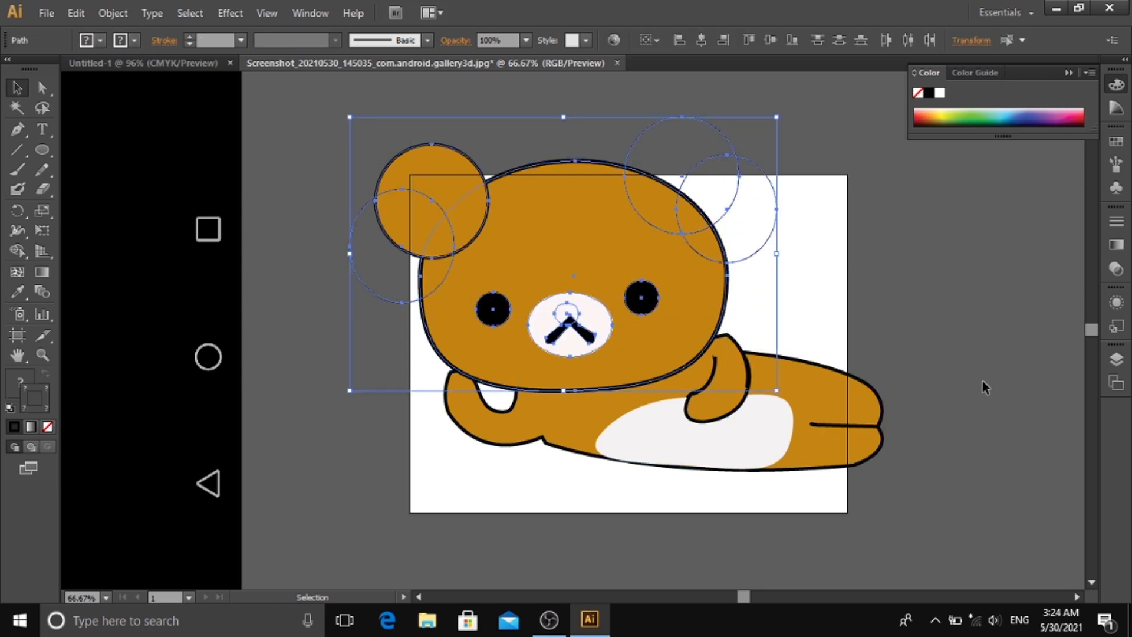
{"action": "key", "text": "Right"}
{"action": "key", "text": "Right"}
{"action": "key", "text": "Right"}
{"action": "key", "text": "Right"}
{"action": "key", "text": "Right"}
{"action": "key", "text": "Right"}
{"action": "key", "text": "Right"}
{"action": "key", "text": "Right"}
{"action": "key", "text": "Right"}
{"action": "key", "text": "Right"}
{"action": "key", "text": "Right"}
{"action": "key", "text": "Right"}
{"action": "key", "text": "Right"}
{"action": "key", "text": "Right"}
{"action": "key", "text": "Right"}
{"action": "key", "text": "Right"}
{"action": "key", "text": "Right"}
{"action": "key", "text": "Right"}
{"action": "key", "text": "Right"}
{"action": "key", "text": "Right"}
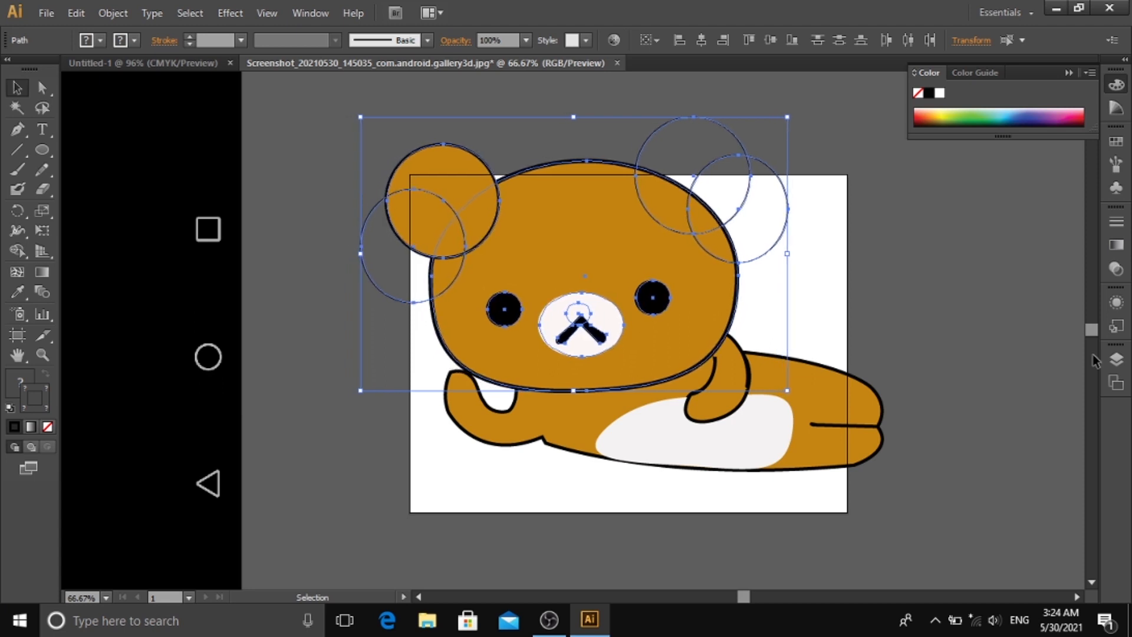
{"action": "key", "text": "Right"}
{"action": "key", "text": "Right"}
{"action": "key", "text": "Right"}
{"action": "key", "text": "Right"}
{"action": "key", "text": "Right"}
{"action": "key", "text": "Right"}
{"action": "key", "text": "Right"}
{"action": "key", "text": "Right"}
{"action": "key", "text": "Right"}
{"action": "key", "text": "Right"}
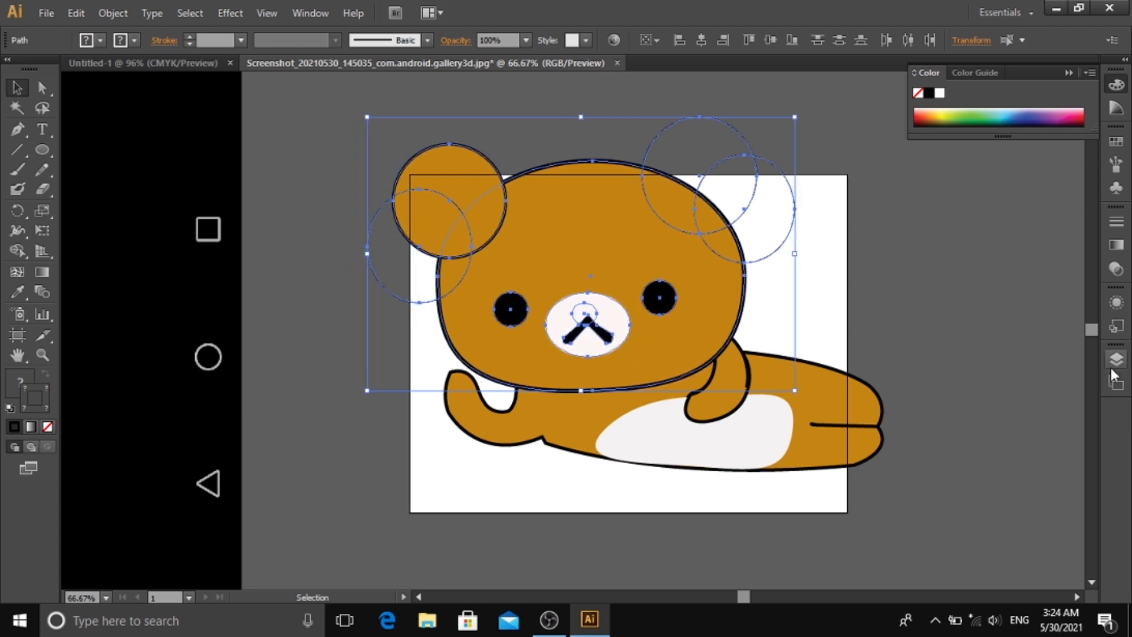
{"action": "left_click", "coordinate": [954, 289]}
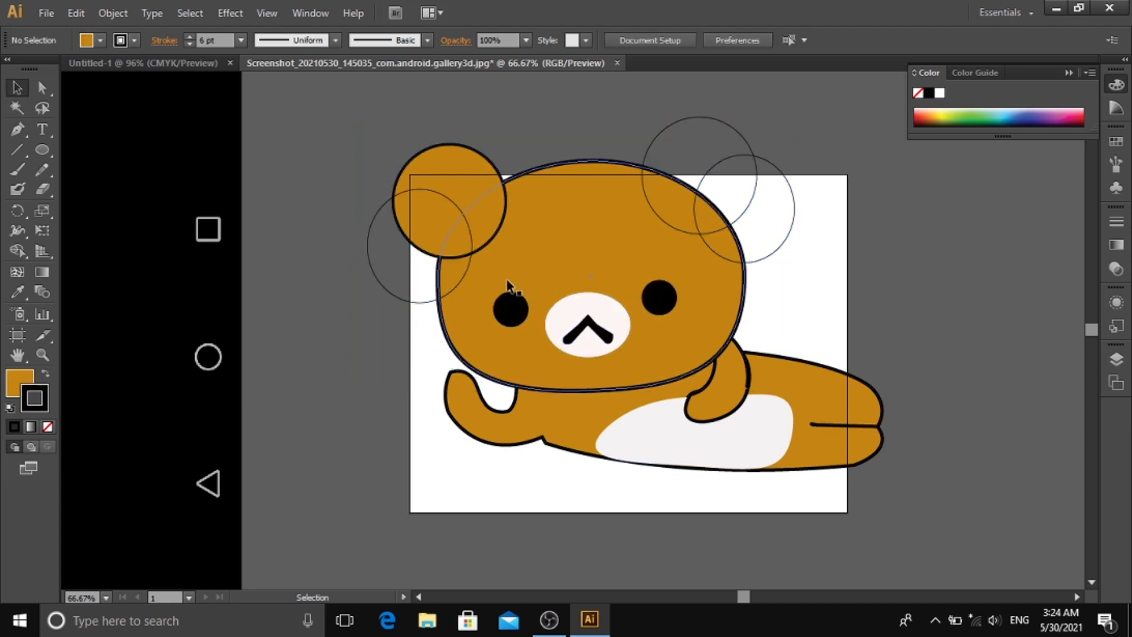
- Copy the left ear's brown fill and 5 pt black stroke onto the upper-right ear circle with the Eyedropper
{"action": "left_click", "coordinate": [476, 158]}
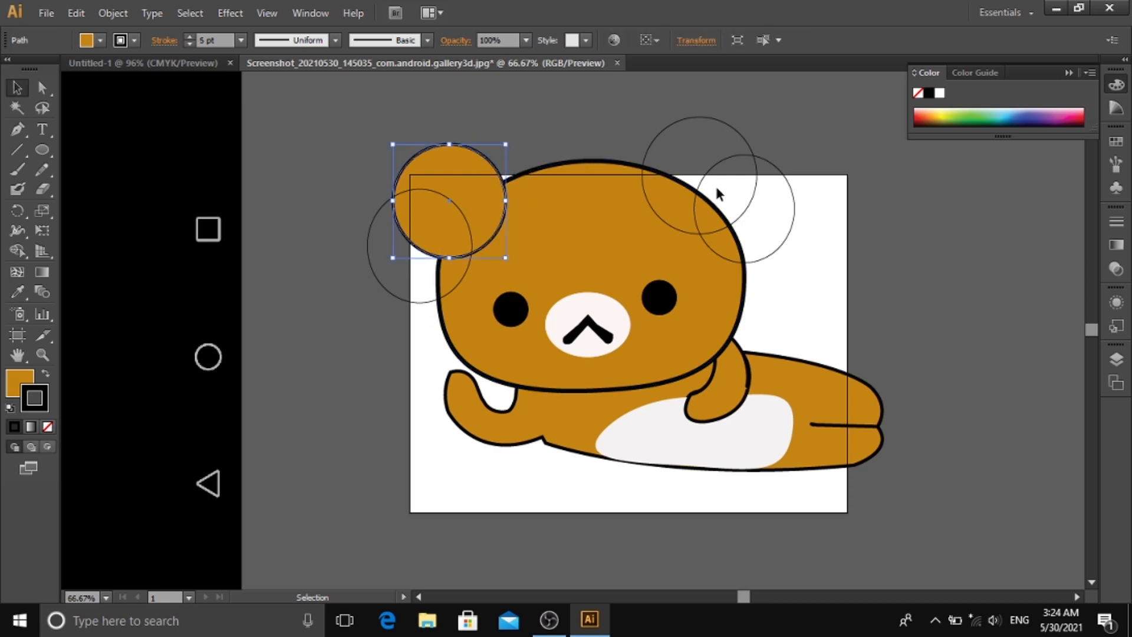
{"action": "left_click", "coordinate": [700, 121]}
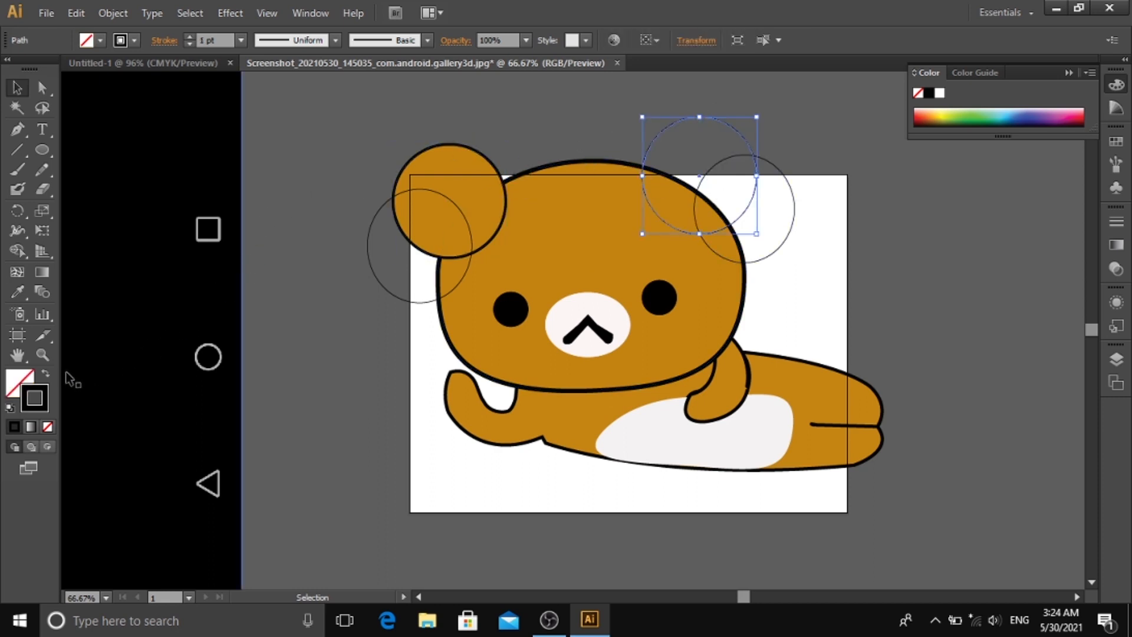
{"action": "left_click", "coordinate": [17, 291]}
{"action": "left_click", "coordinate": [470, 204]}
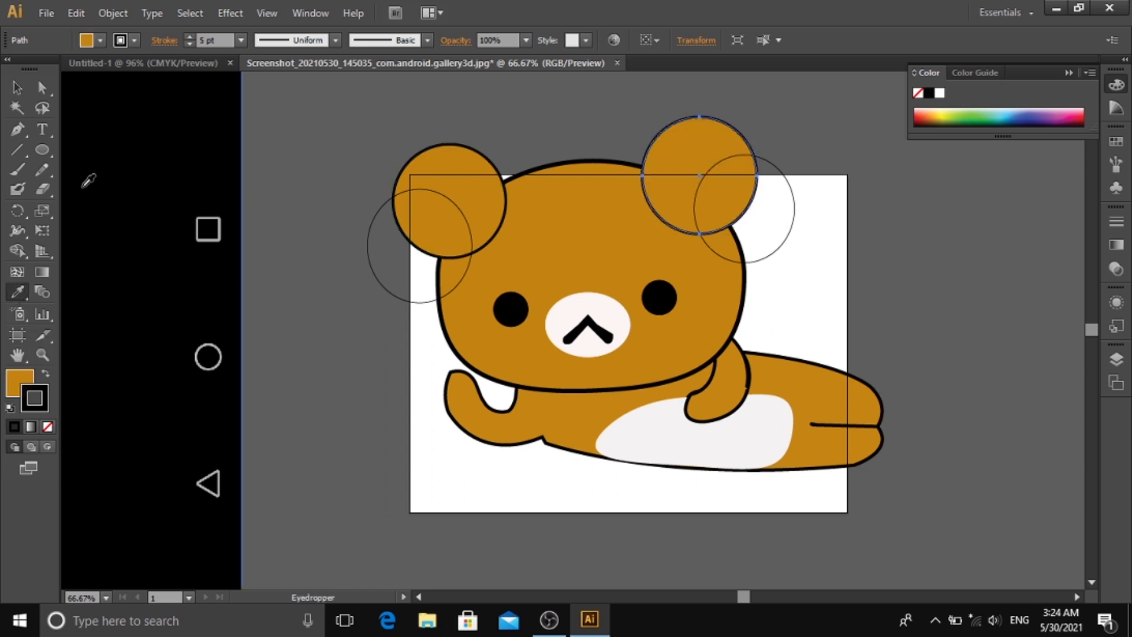
{"action": "left_click", "coordinate": [17, 87]}
{"action": "left_click", "coordinate": [146, 235]}
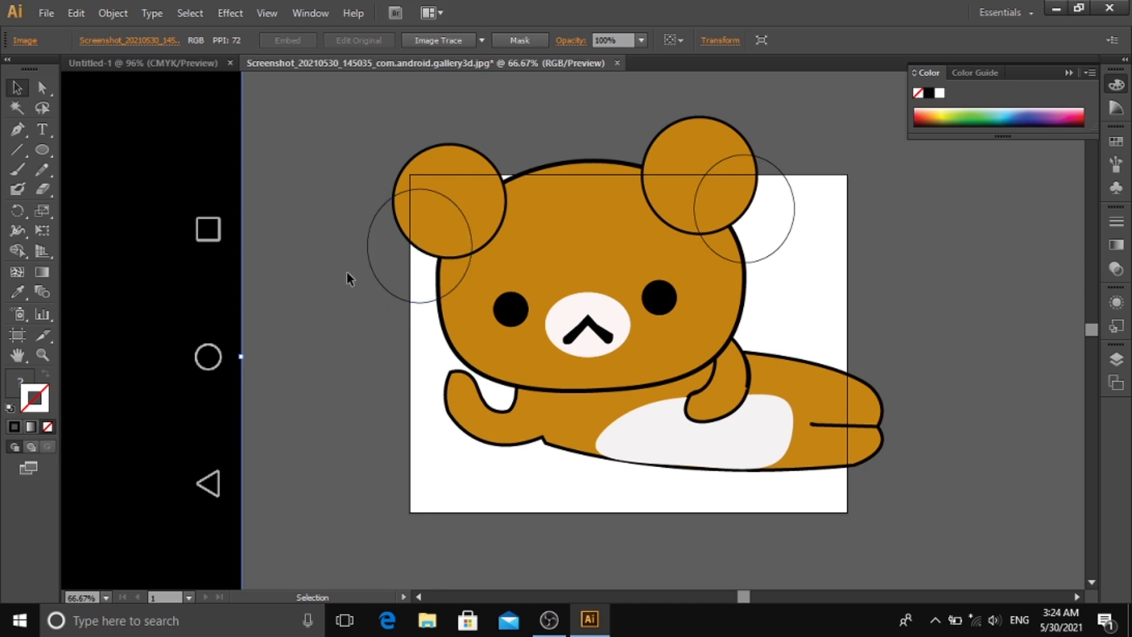
- Draw a closed, curved inner-ear patch on the left ear with the Pen tool, following the overlapping guide circle and the ear's lower edge
{"action": "left_click", "coordinate": [17, 128]}
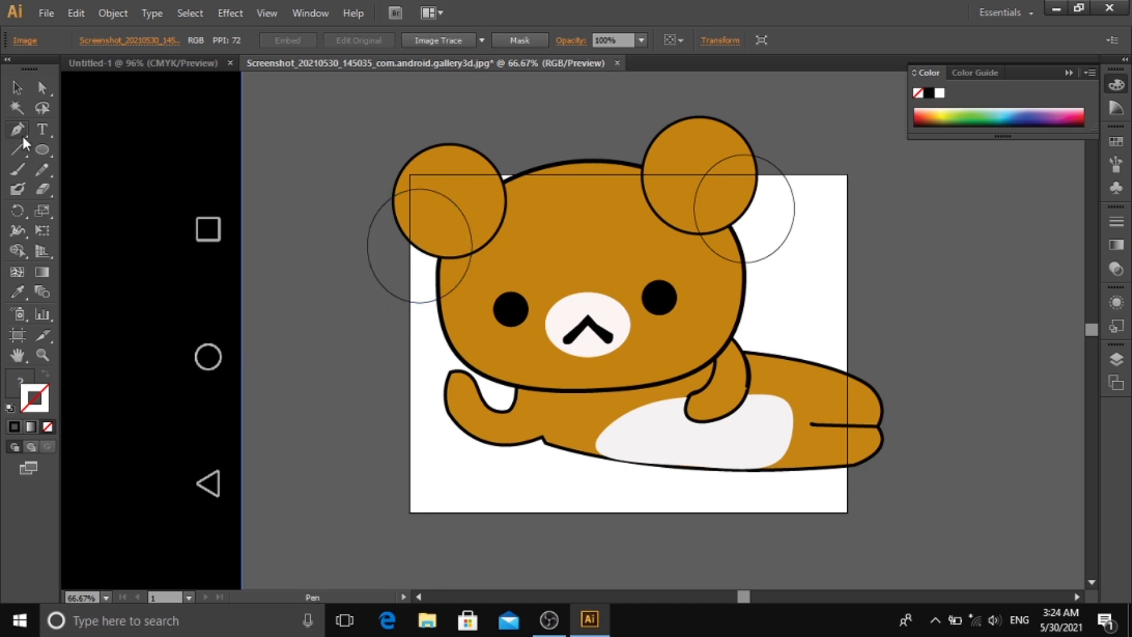
{"action": "left_click", "coordinate": [394, 201]}
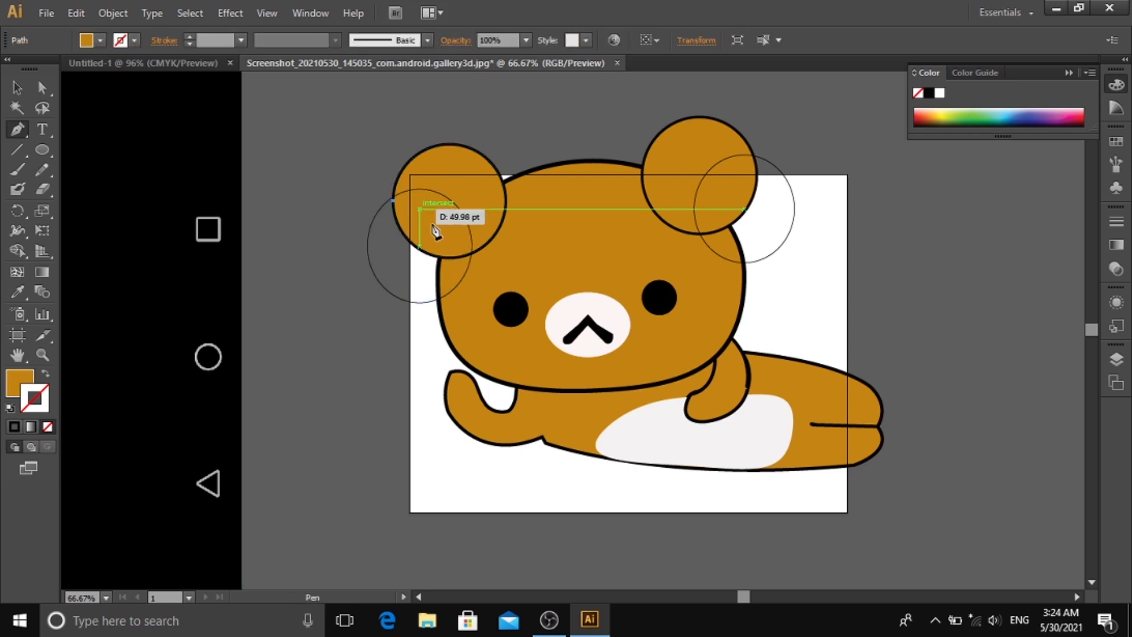
{"action": "left_click_drag", "start_coordinate": [470, 253], "coordinate": [487, 349]}
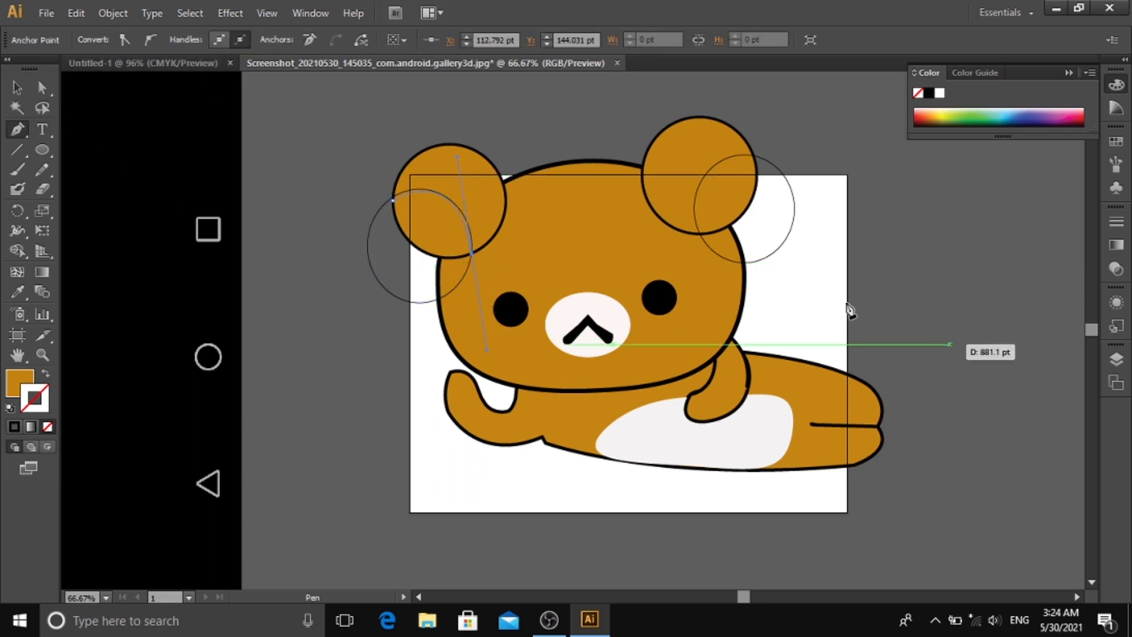
{"action": "key", "text": "ctrl"}
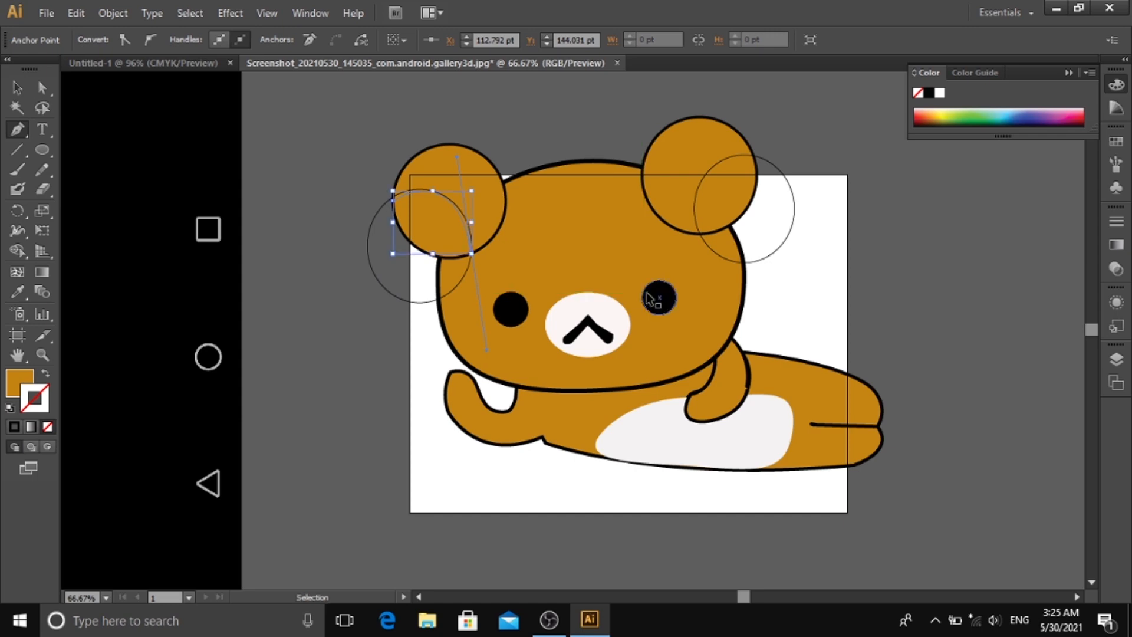
{"action": "key", "text": "ctrl+minus"}
{"action": "key", "text": "ctrl+minus"}
{"action": "key", "text": "ctrl+minus"}
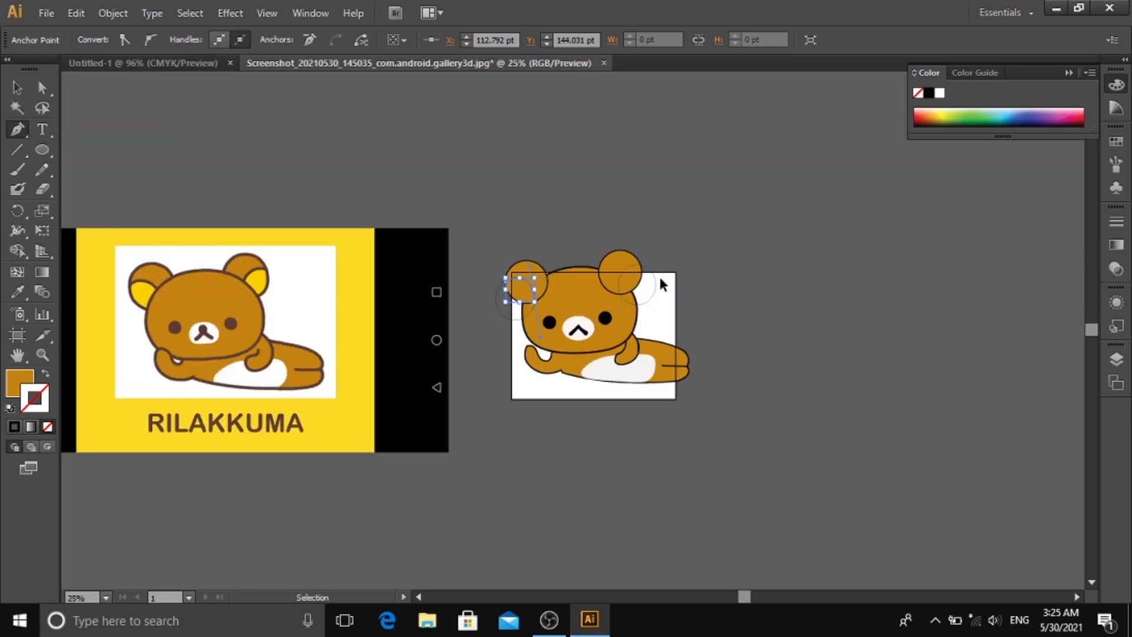
{"action": "key", "text": "ctrl+plus"}
{"action": "key", "text": "ctrl+plus"}
{"action": "key", "text": "ctrl+plus"}
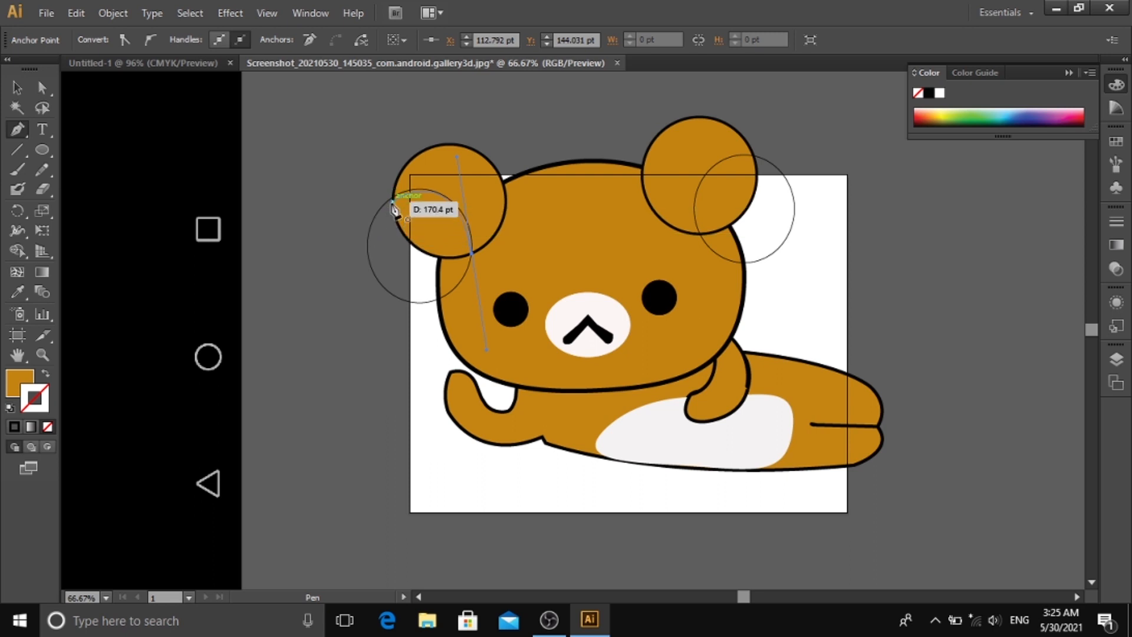
{"action": "left_click_drag", "start_coordinate": [393, 203], "coordinate": [392, 191]}
{"action": "key", "text": "ctrl"}
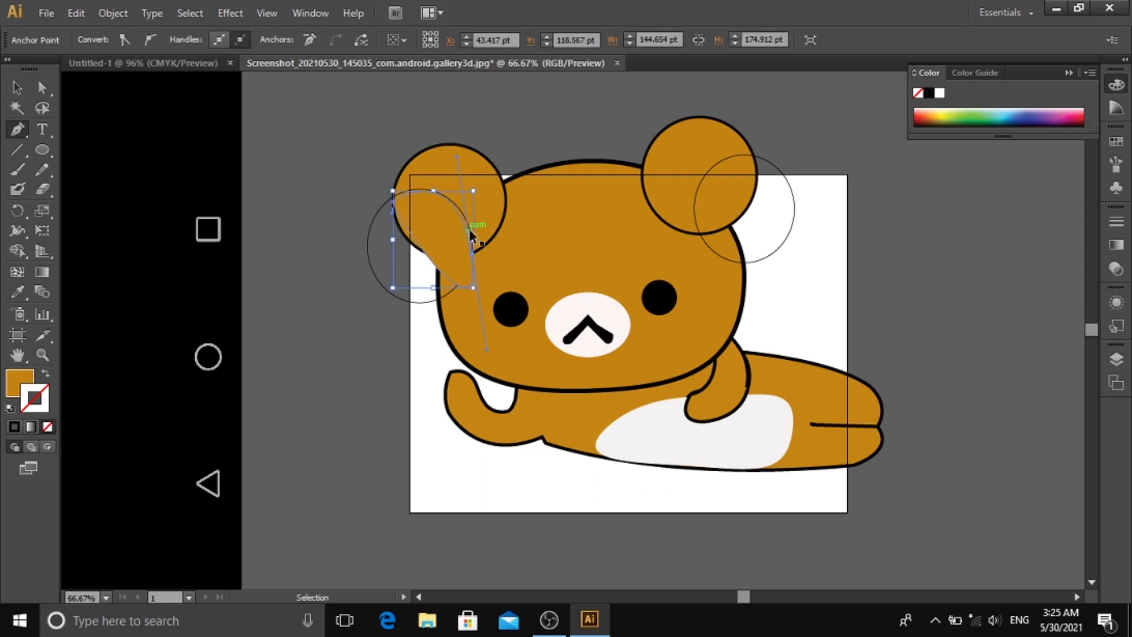
{"action": "left_click_drag", "start_coordinate": [472, 252], "coordinate": [391, 202]}
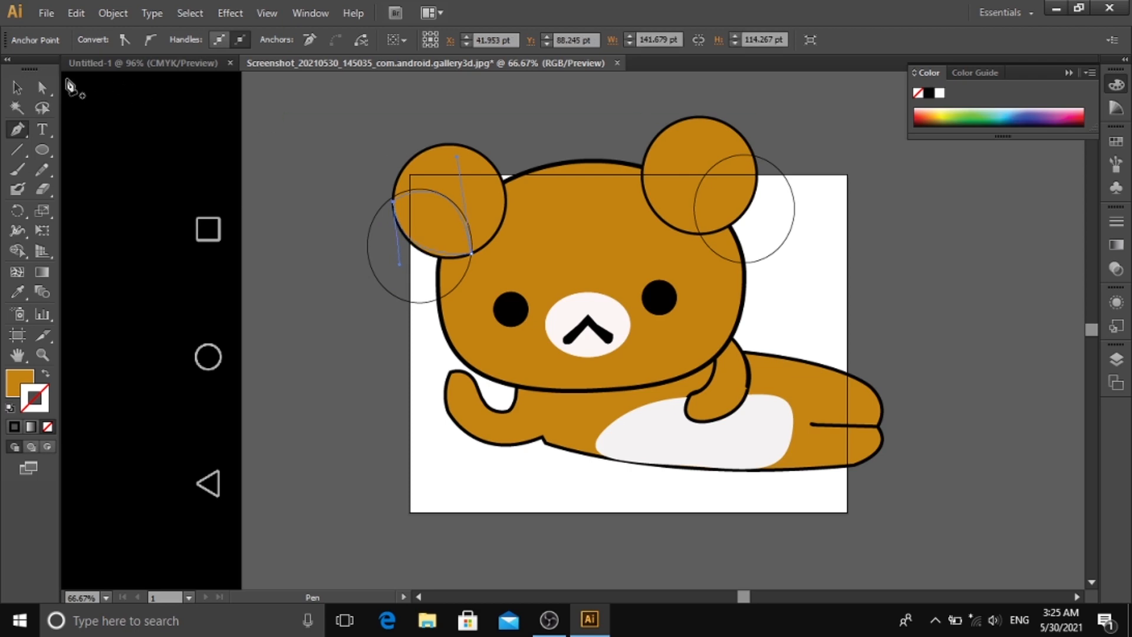
- Reshape the left inner-ear patch by adjusting its upper curve handle and moving its left anchor to the guide circle's crossing with the ear
{"action": "left_click", "coordinate": [42, 88]}
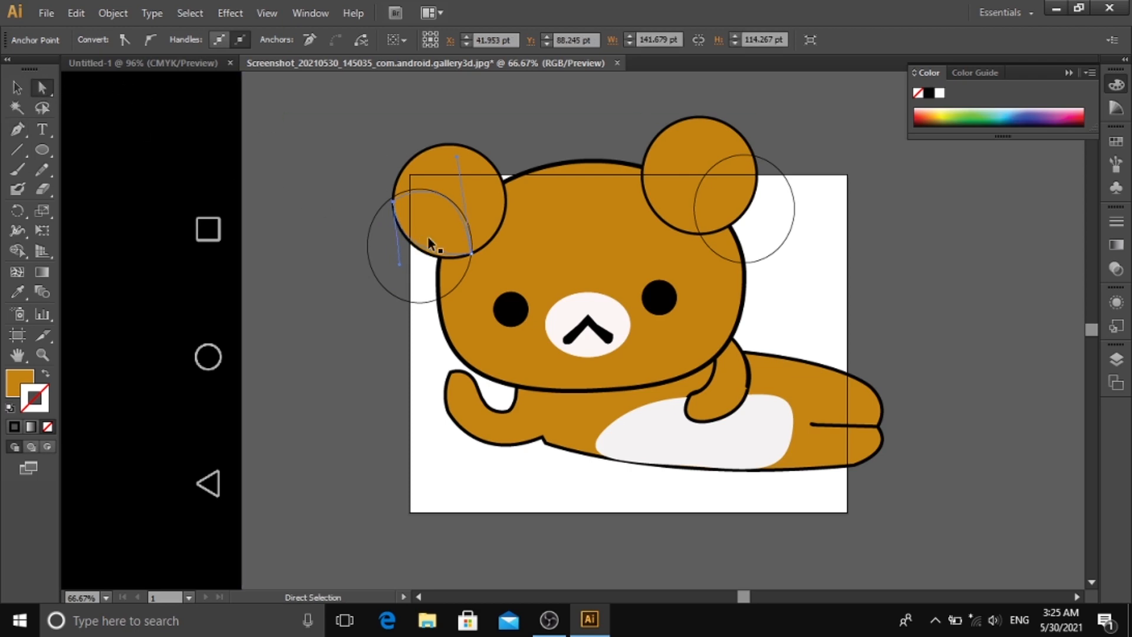
{"action": "key", "text": "ctrl+plus"}
{"action": "key", "text": "ctrl+plus"}
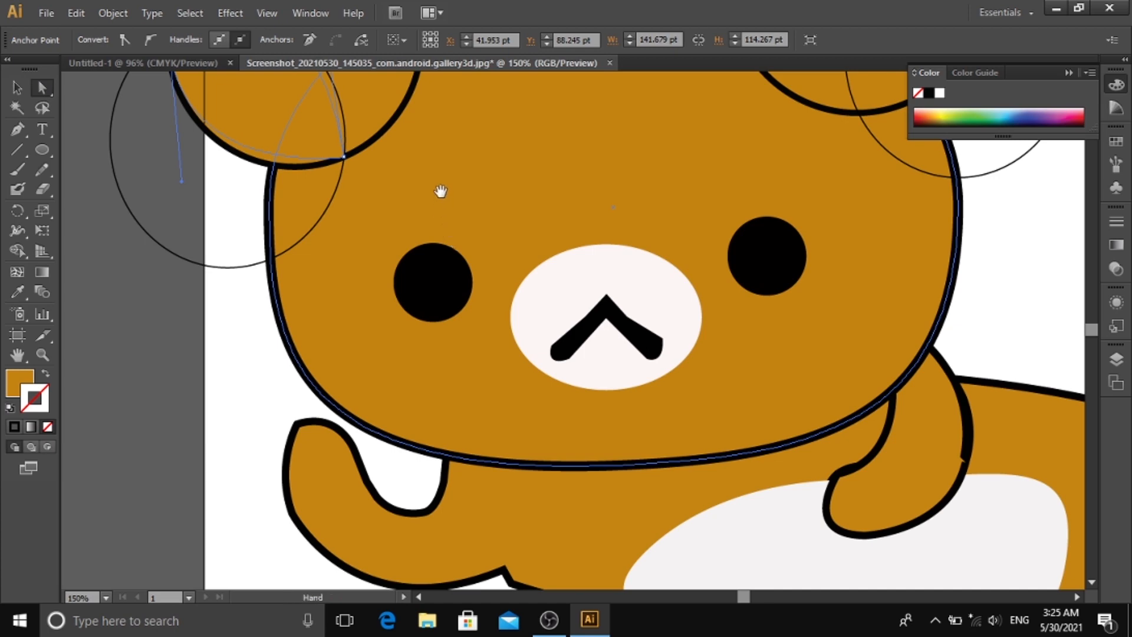
{"action": "left_click_drag", "start_coordinate": [441, 191], "coordinate": [587, 419]}
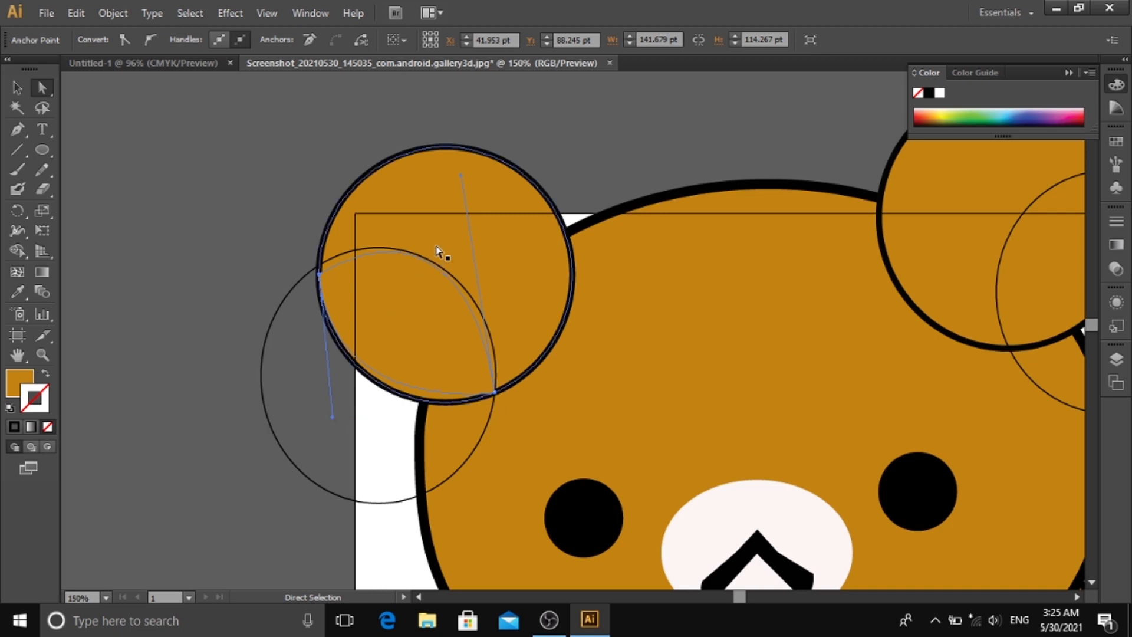
{"action": "mouse_move", "coordinate": [452, 172]}
{"action": "left_mouse_down"}
{"action": "mouse_move", "coordinate": [429, 158]}
{"action": "mouse_move", "coordinate": [437, 165]}
{"action": "left_mouse_up"}
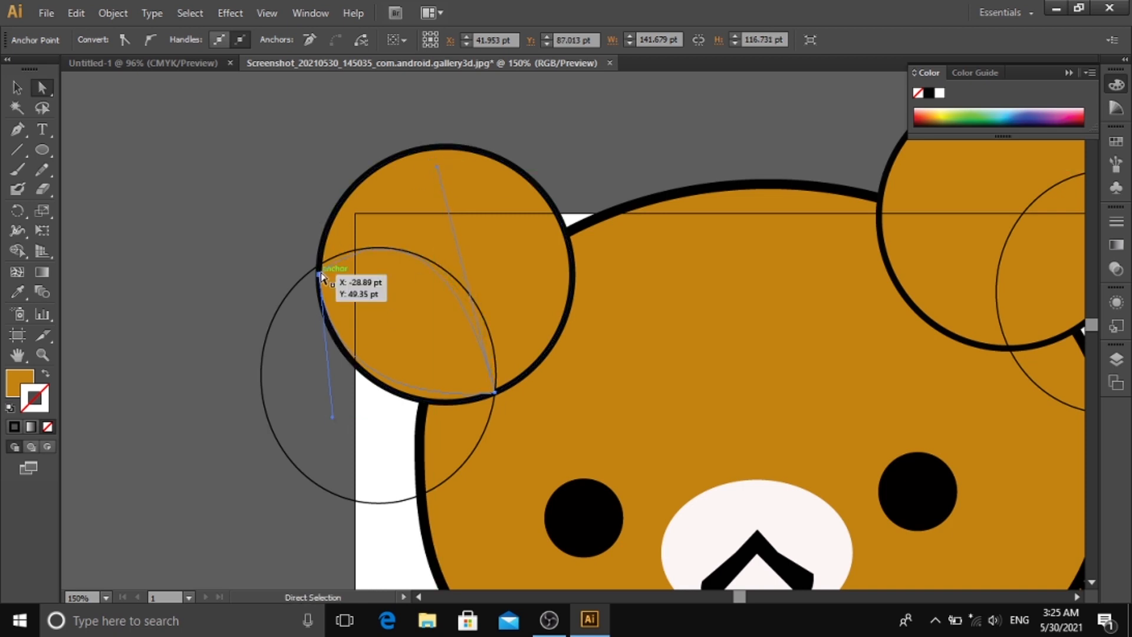
{"action": "left_click_drag", "start_coordinate": [324, 275], "coordinate": [322, 267]}
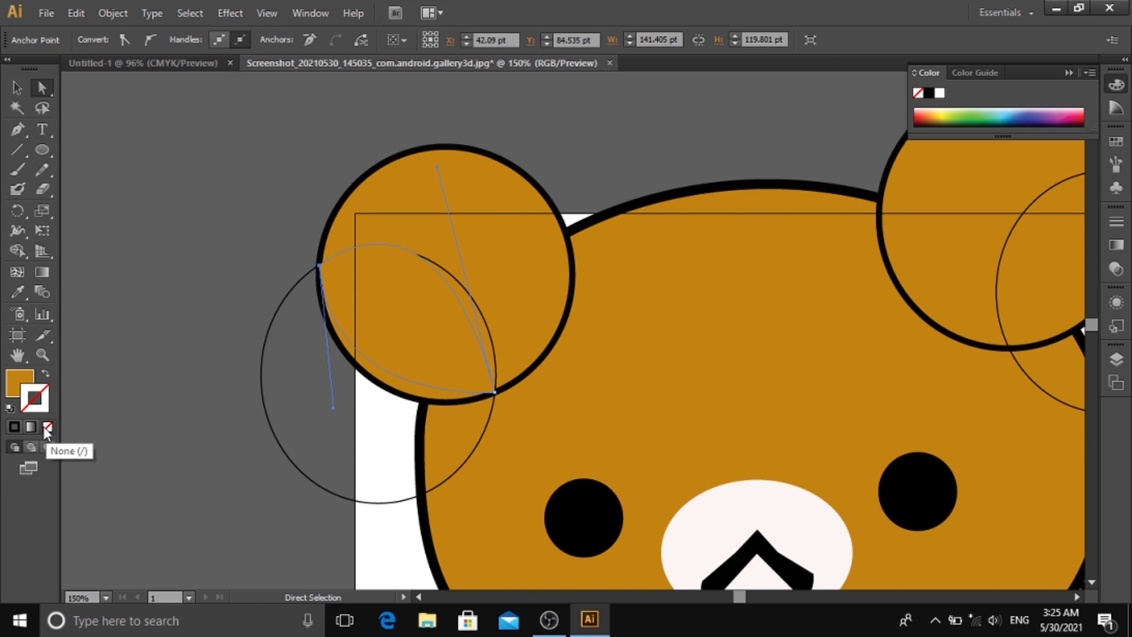
- Swap the patch's fill and stroke, and lower its top edge slightly to match the guide circle
{"action": "left_click", "coordinate": [46, 373]}
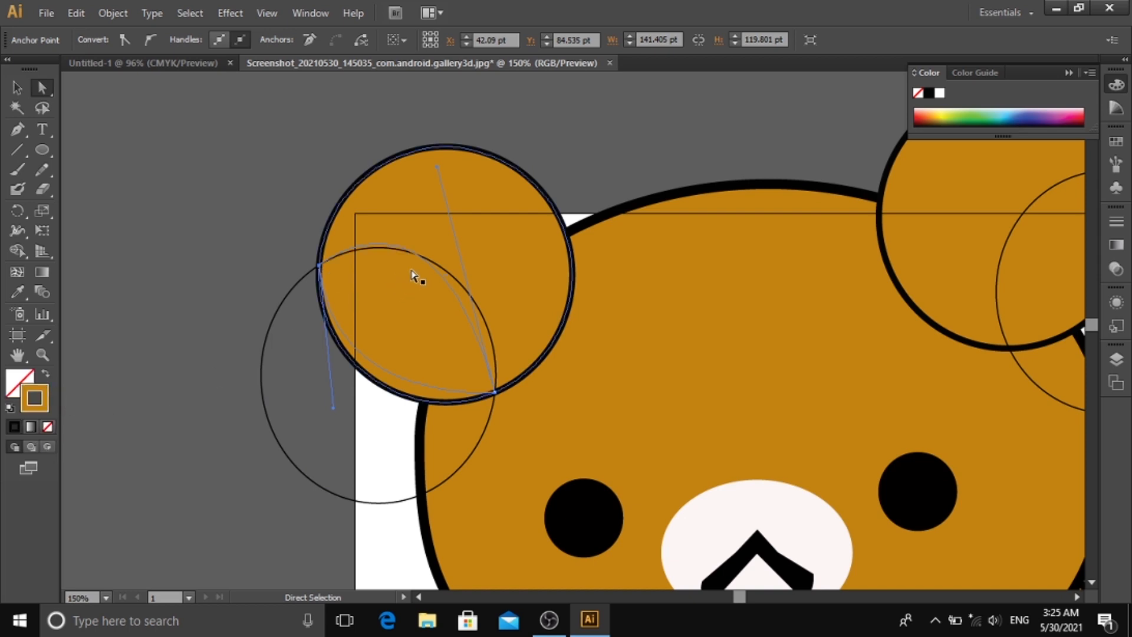
{"action": "key", "text": "v"}
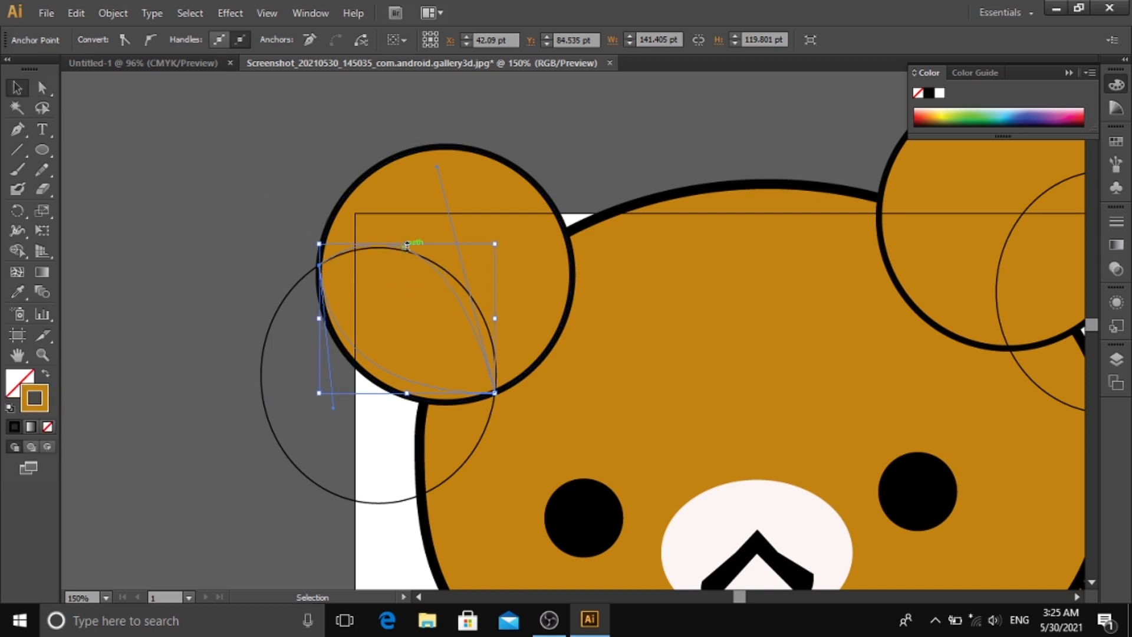
{"action": "left_click_drag", "start_coordinate": [406, 244], "coordinate": [406, 248]}
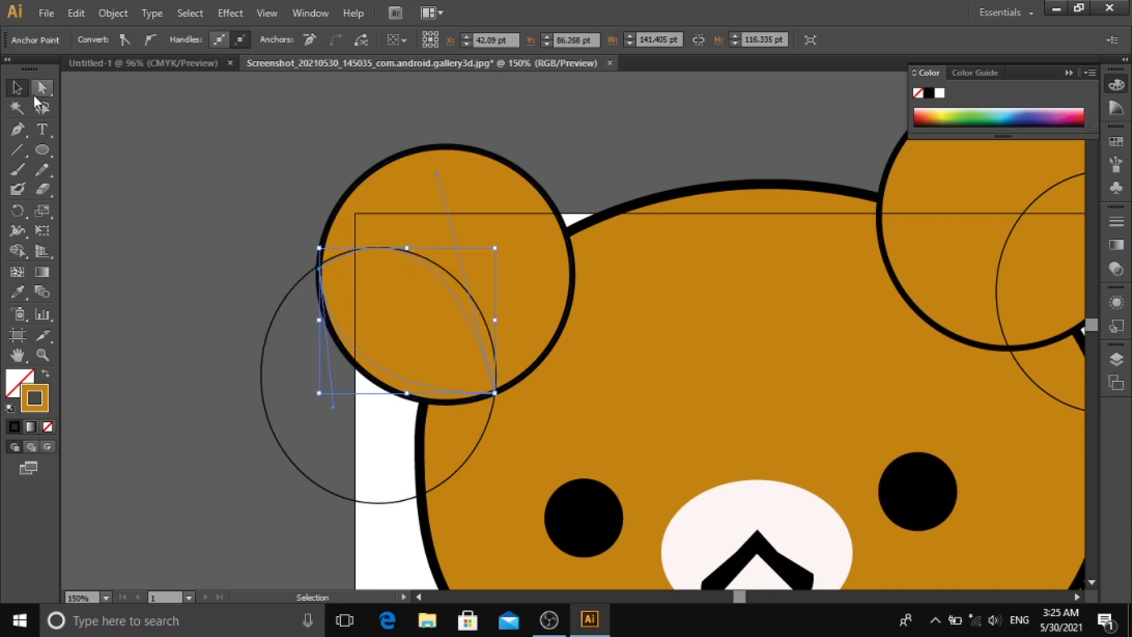
- Try to reshape the patch's upper curve, and undo back until the left inner-ear patch is removed
{"action": "left_click", "coordinate": [42, 88]}
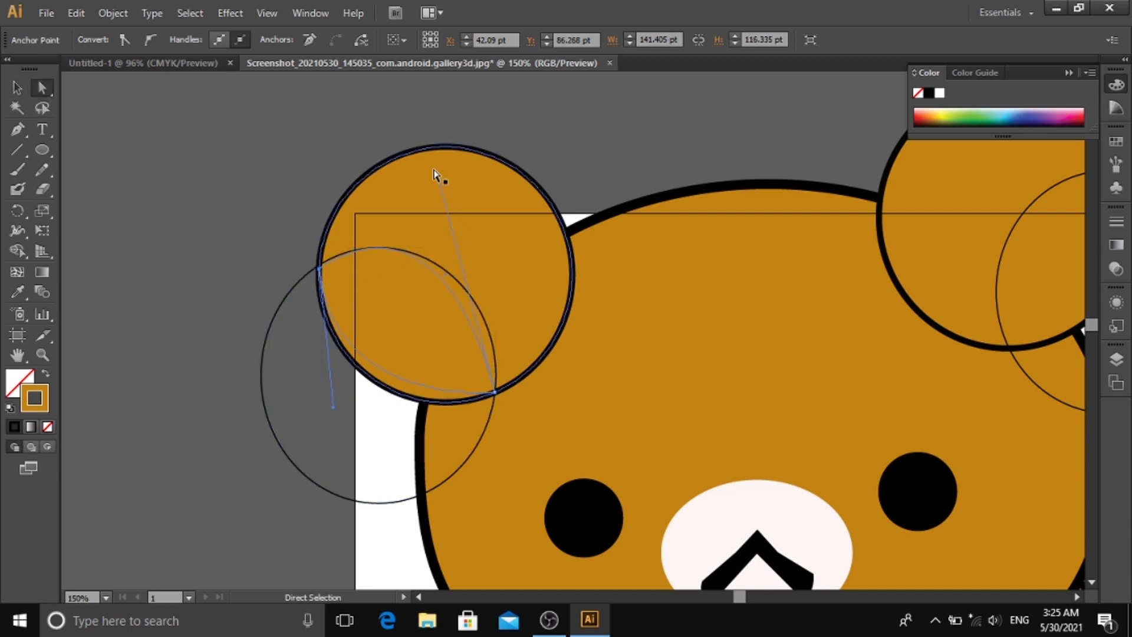
{"action": "left_click_drag", "start_coordinate": [440, 175], "coordinate": [494, 217]}
{"action": "key", "text": "ctrl+z"}
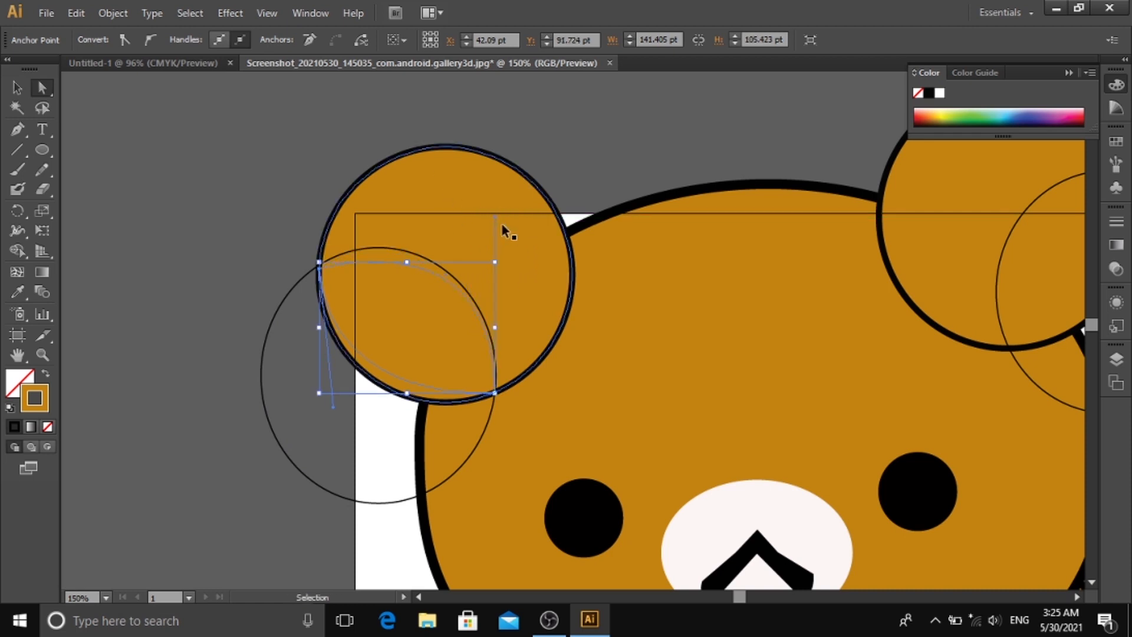
{"action": "key", "text": "ctrl+z"}
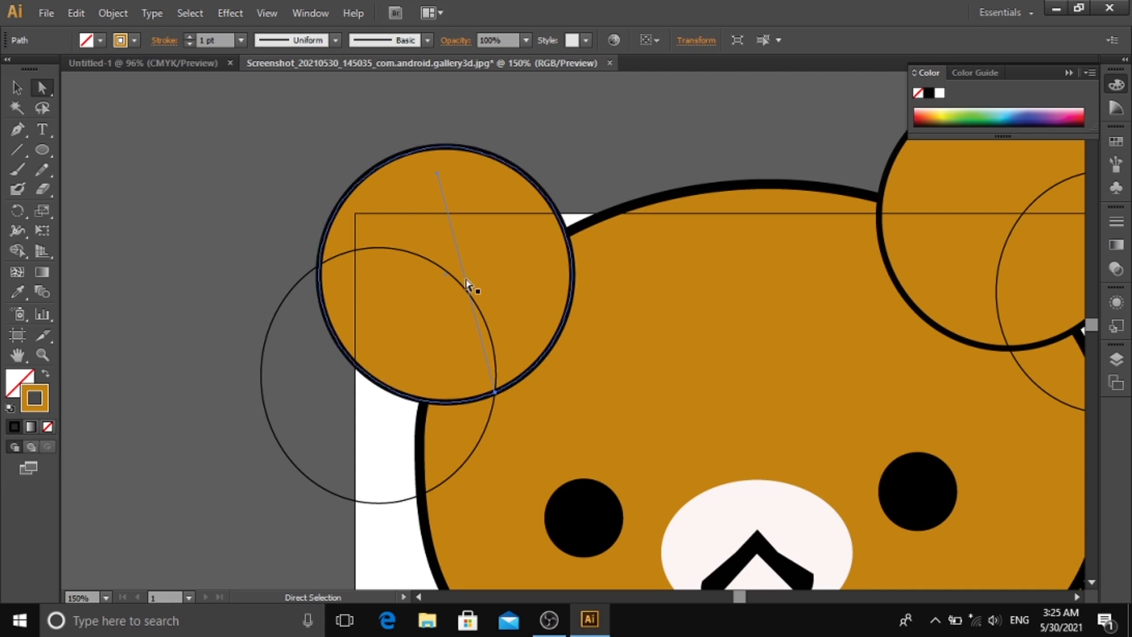
{"action": "key", "text": "ctrl+z"}
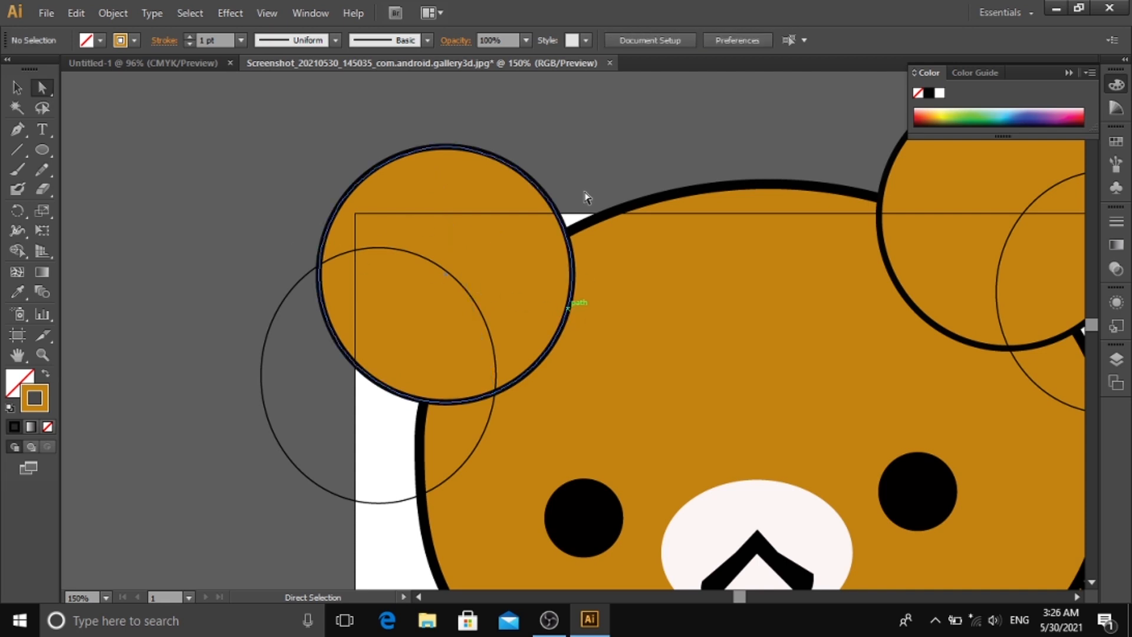
- Trace an unfilled inner-ear path on the left ear with the Pen tool, following the guide circle's arc and turning along the ear's lower edge
{"action": "left_click", "coordinate": [16, 130]}
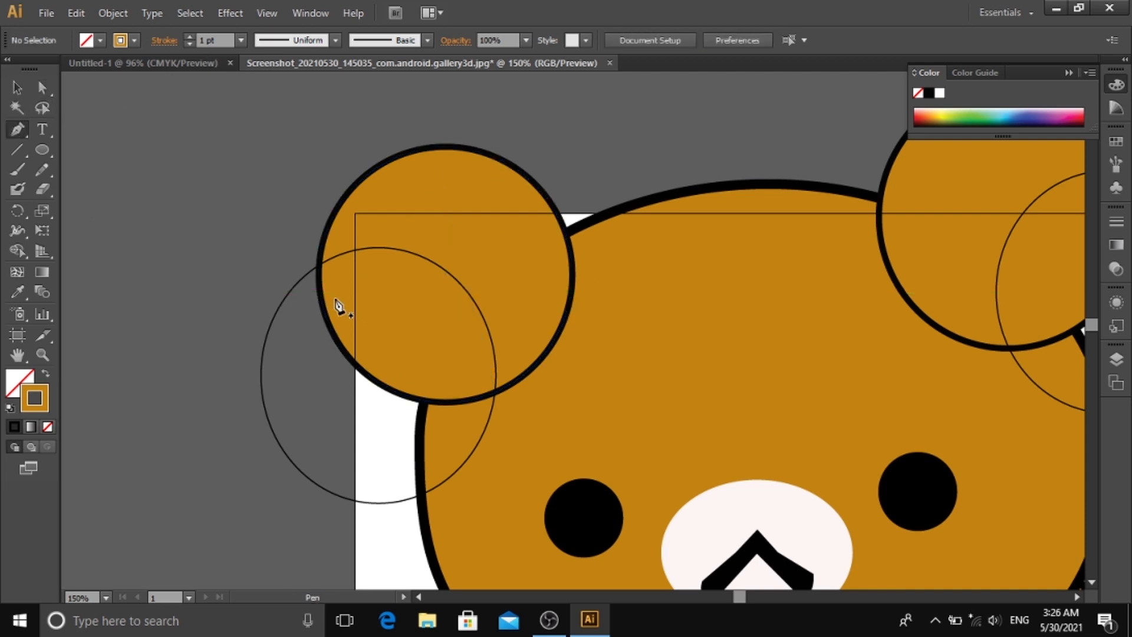
{"action": "left_click", "coordinate": [320, 266]}
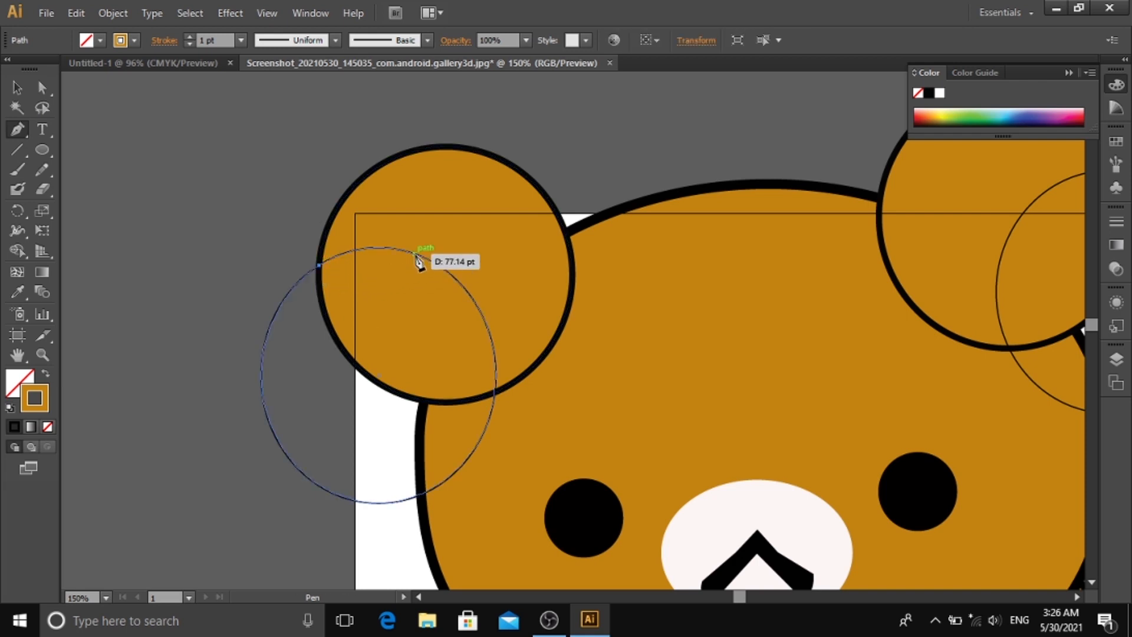
{"action": "left_click_drag", "start_coordinate": [419, 255], "coordinate": [474, 284]}
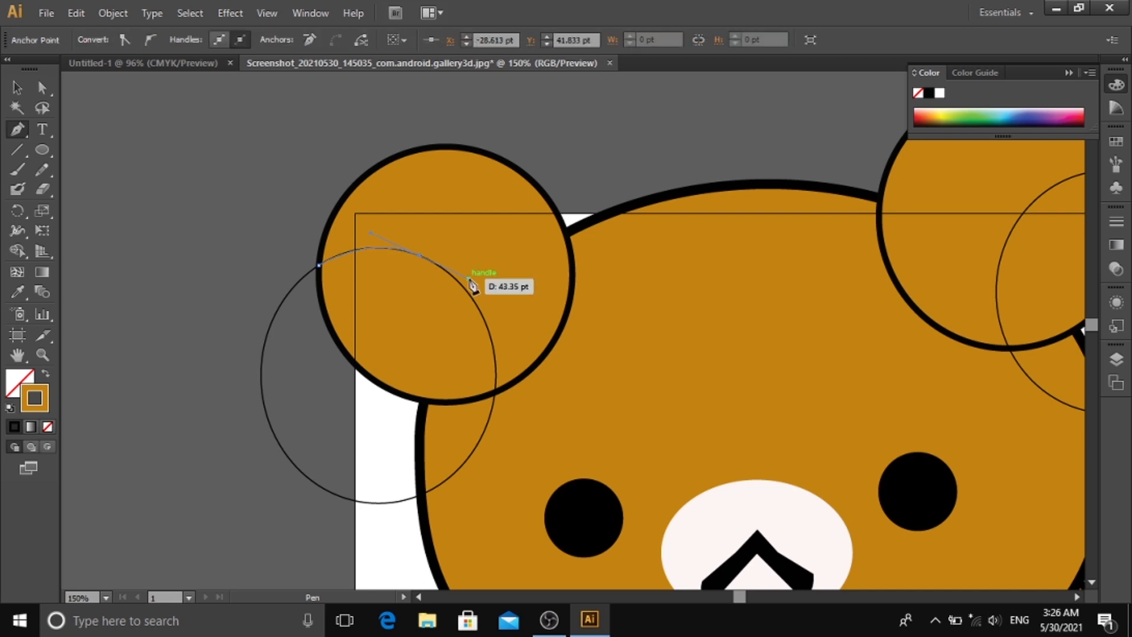
{"action": "left_click", "coordinate": [419, 256]}
{"action": "left_click", "coordinate": [488, 329]}
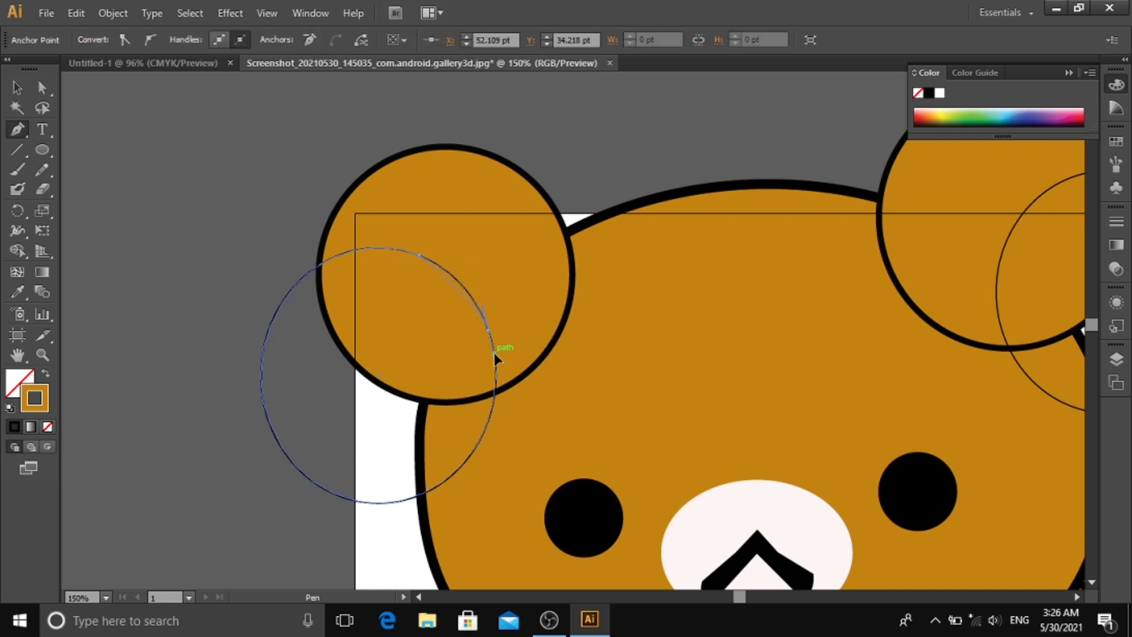
{"action": "left_click_drag", "start_coordinate": [495, 356], "coordinate": [503, 370]}
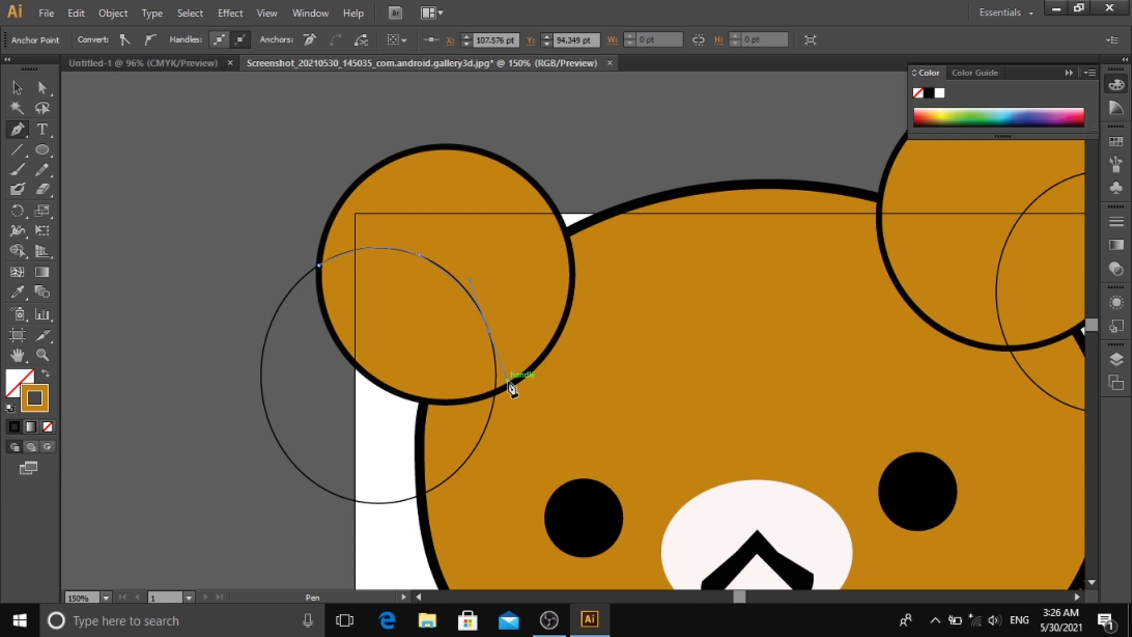
{"action": "left_click_drag", "start_coordinate": [494, 352], "coordinate": [499, 393]}
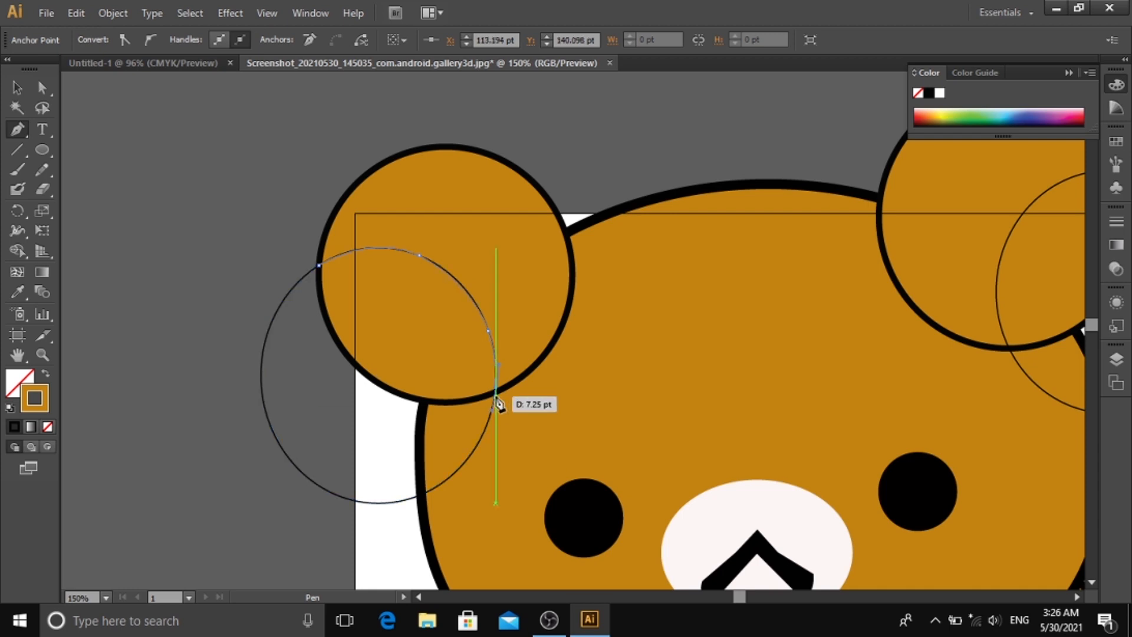
{"action": "left_click", "coordinate": [496, 388]}
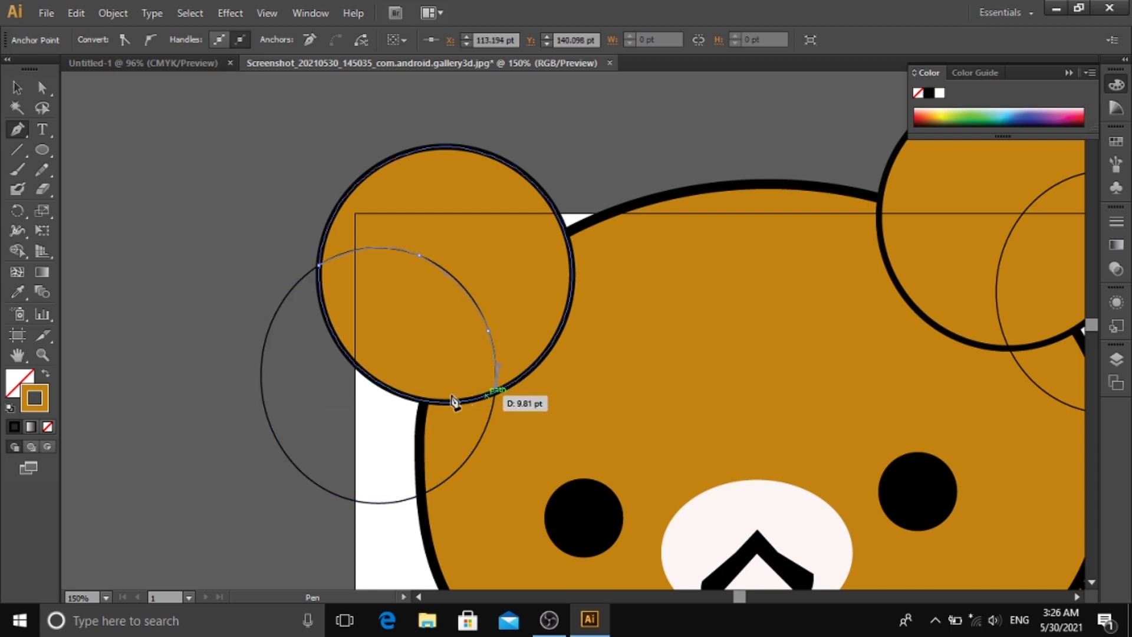
{"action": "left_click", "coordinate": [406, 392]}
{"action": "left_click_drag", "start_coordinate": [366, 371], "coordinate": [299, 272]}
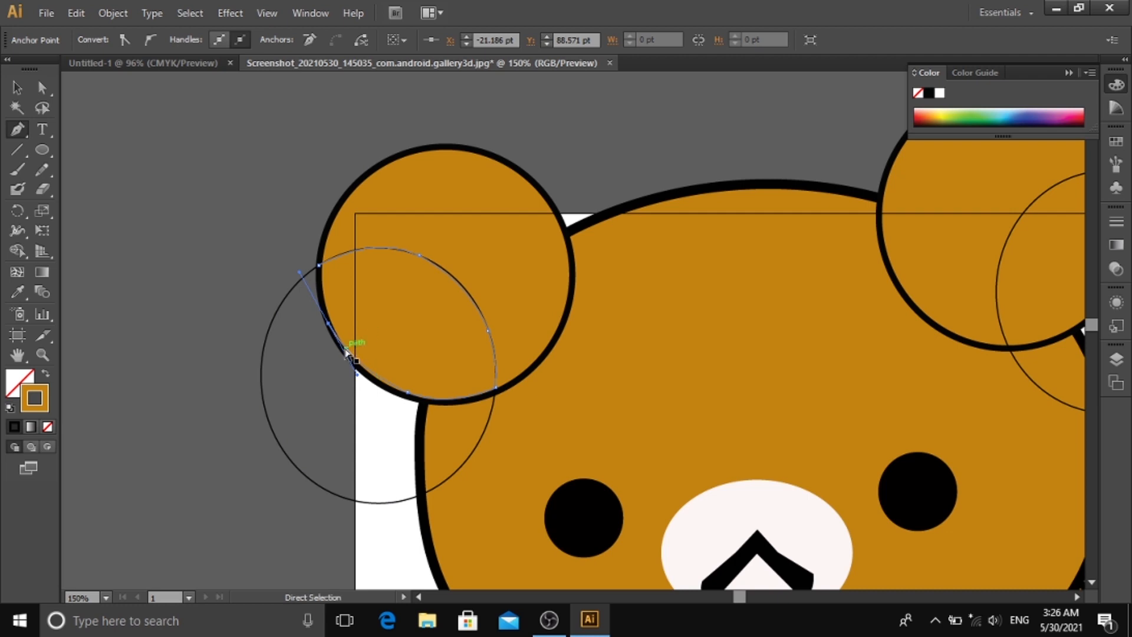
{"action": "key", "text": "ctrl+z"}
{"action": "left_click_drag", "start_coordinate": [332, 334], "coordinate": [322, 304]}
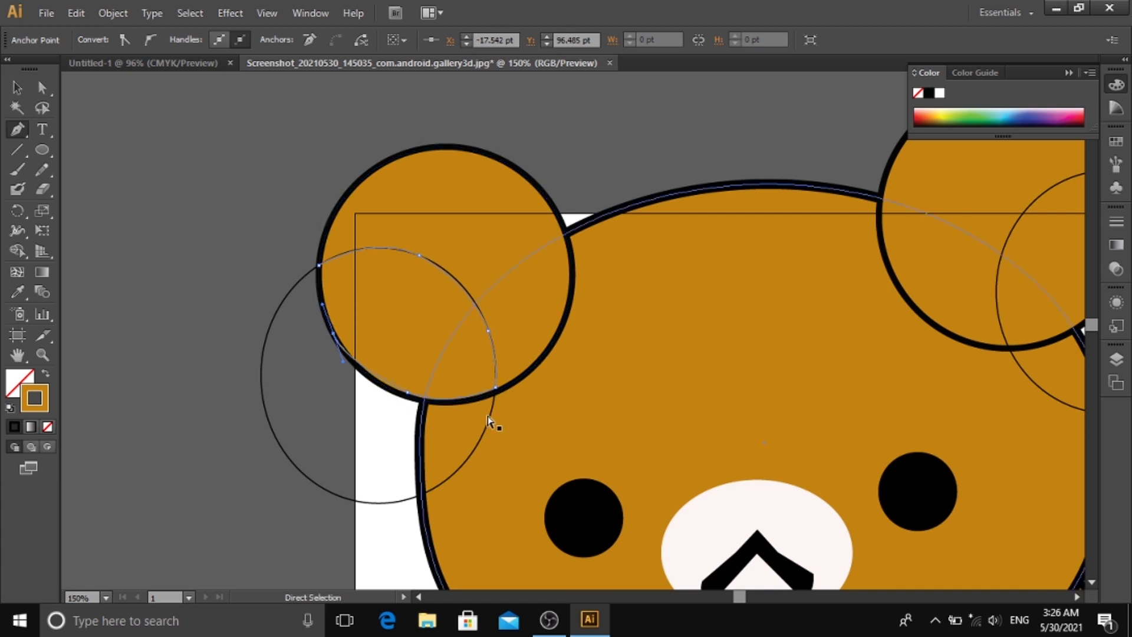
{"action": "key", "text": "ctrl+z"}
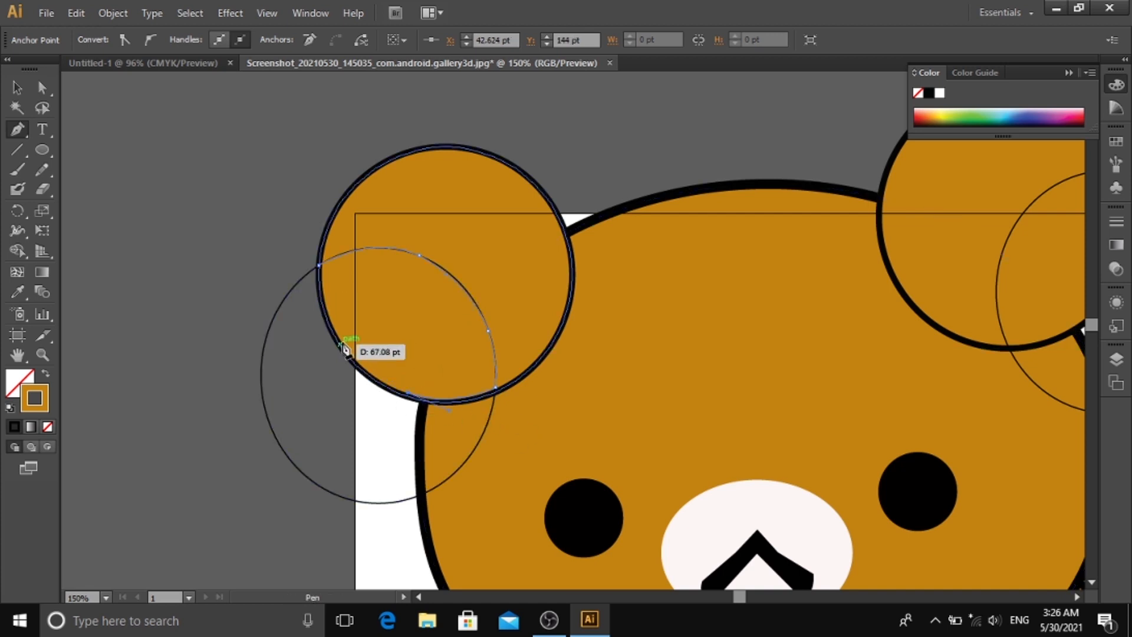
{"action": "left_click_drag", "start_coordinate": [339, 344], "coordinate": [327, 315]}
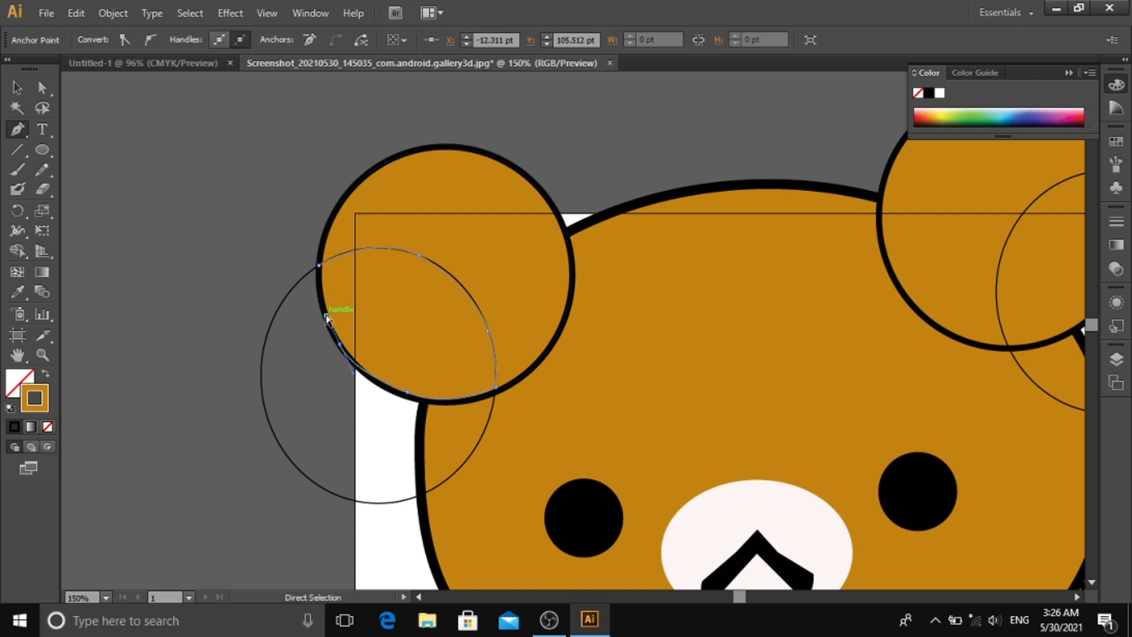
{"action": "key", "text": "ctrl+z"}
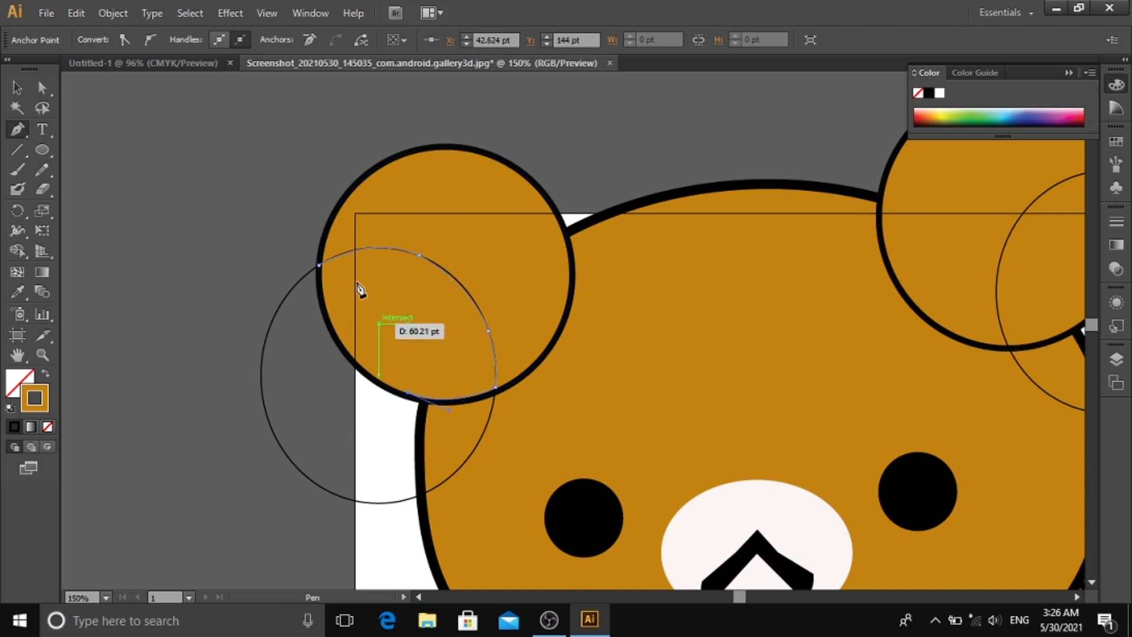
- Close the inner-ear path at its starting anchor with a curve following the left ear's lower-left outline
{"action": "left_click", "coordinate": [319, 267]}
{"action": "left_click_drag", "start_coordinate": [321, 211], "coordinate": [317, 171]}
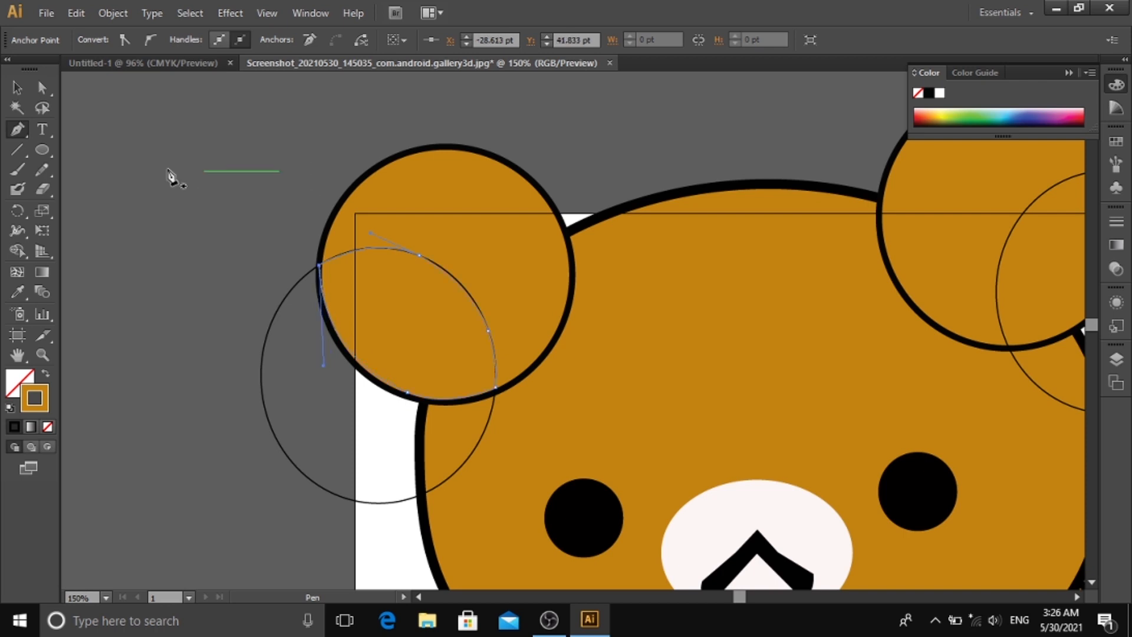
{"action": "left_click", "coordinate": [19, 88]}
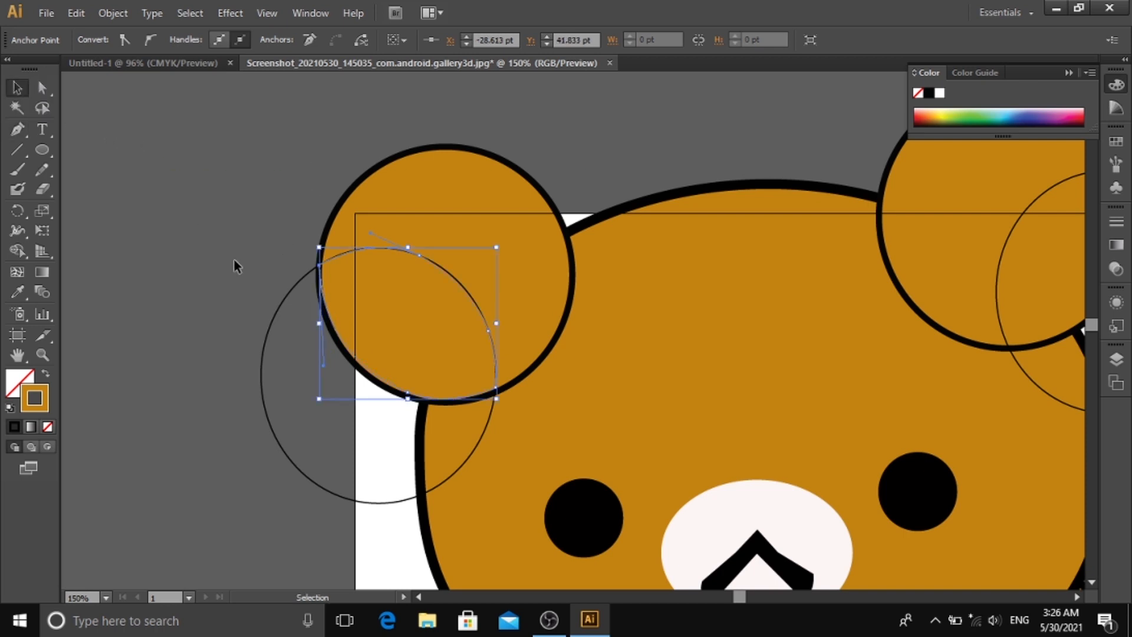
- Fill the left inner-ear patch with the yellow sampled from the reference bear's left ear using the Eyedropper
{"action": "left_click", "coordinate": [18, 291]}
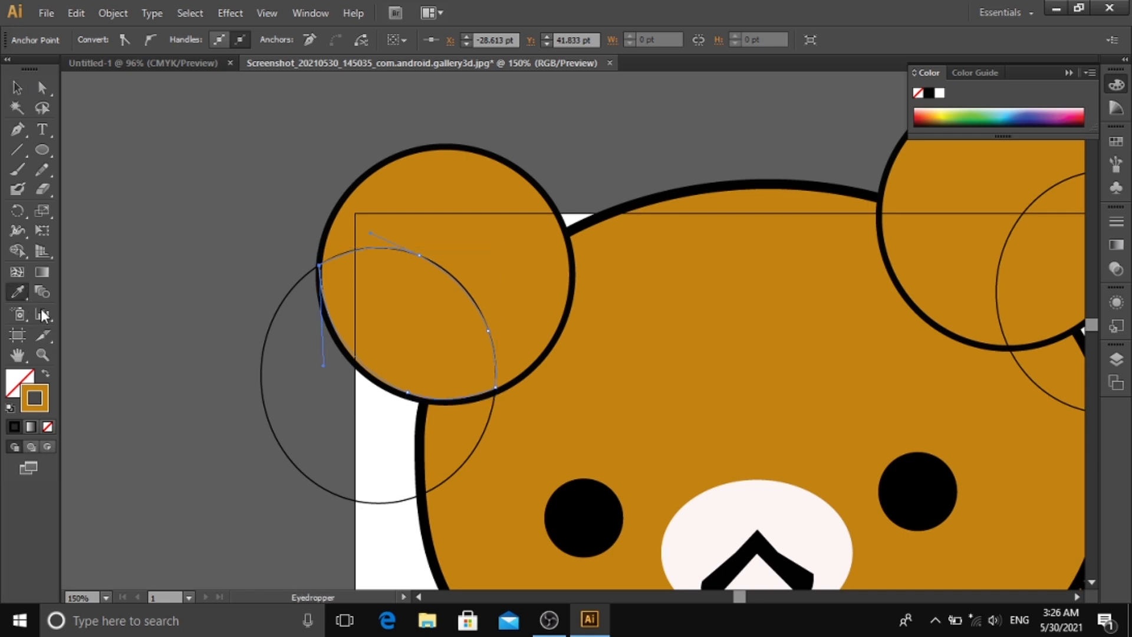
{"action": "key", "text": "v"}
{"action": "key", "text": "ctrl+minus"}
{"action": "key", "text": "ctrl+minus"}
{"action": "key", "text": "ctrl+minus"}
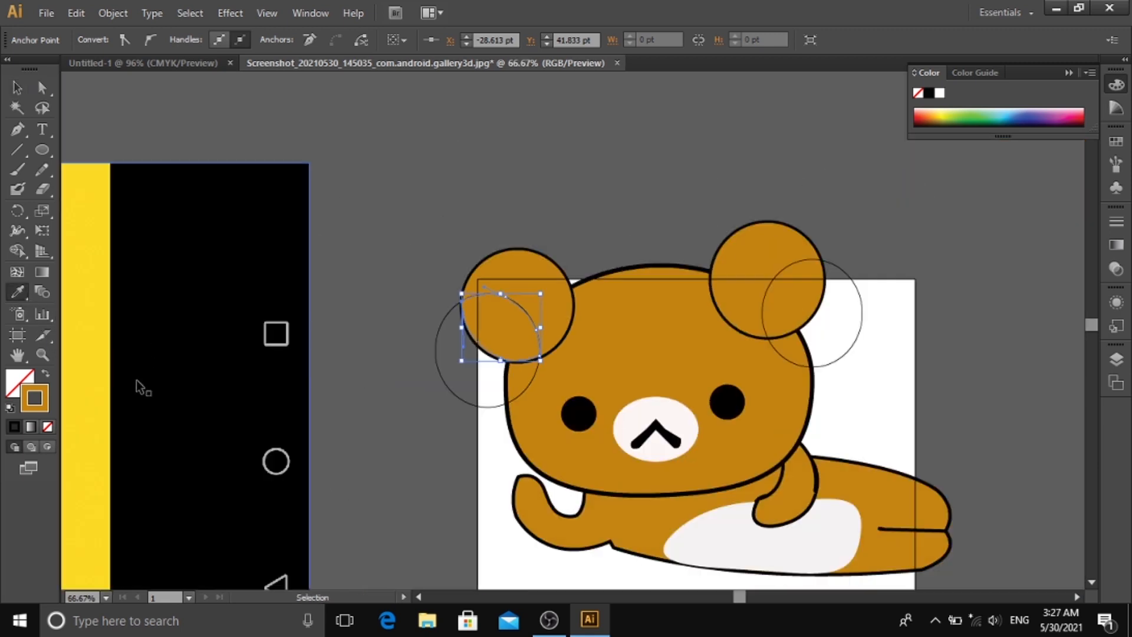
{"action": "key", "text": "ctrl+minus"}
{"action": "key", "text": "ctrl+minus"}
{"action": "key", "text": "i"}
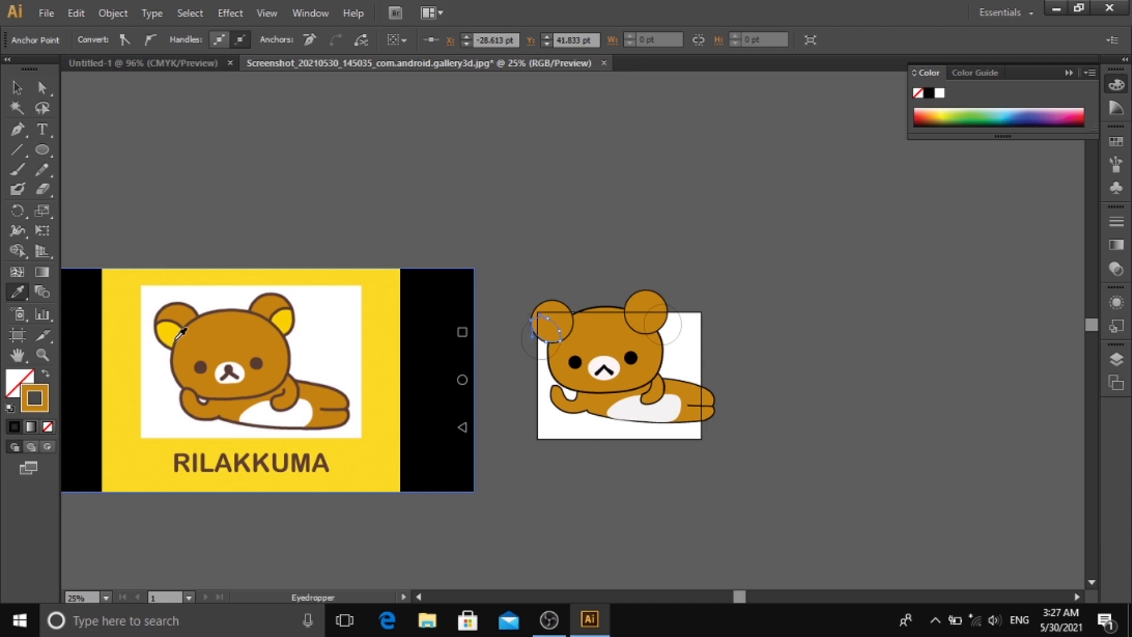
{"action": "left_click", "coordinate": [175, 331]}
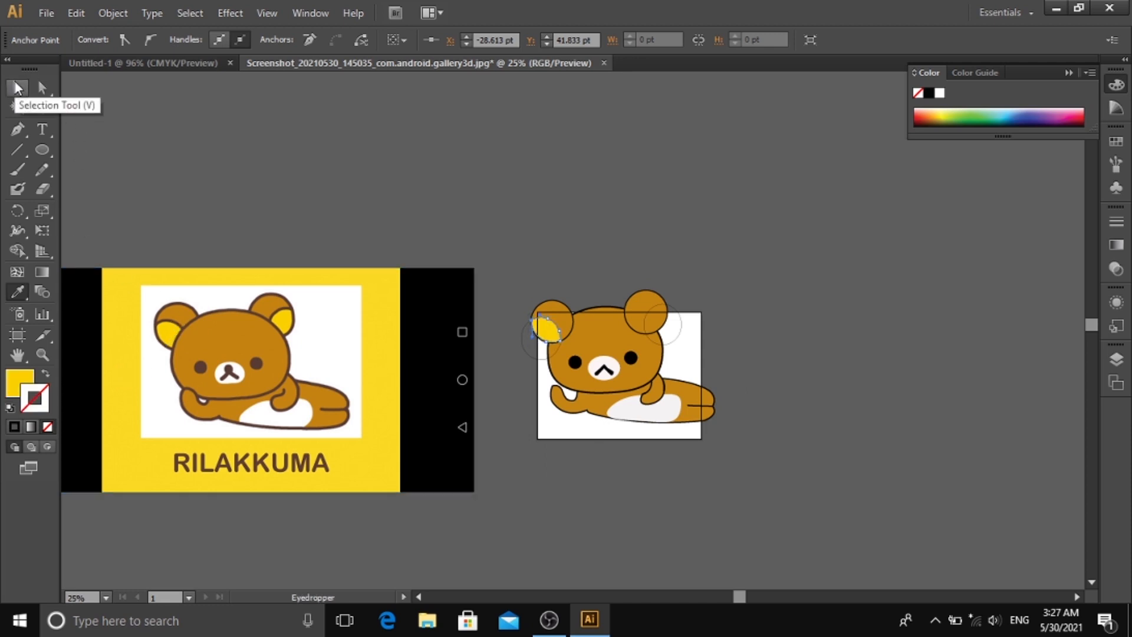
- Set the yellow patch's stroke colour to near-black #020000
{"action": "left_click", "coordinate": [16, 89]}
{"action": "double_click", "coordinate": [34, 399]}
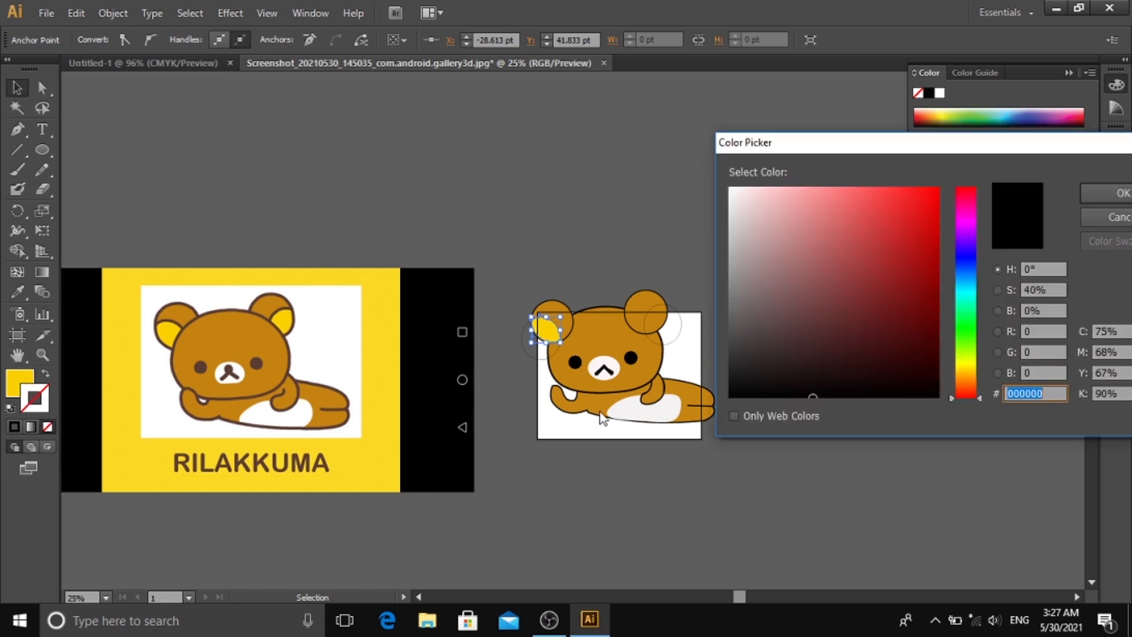
{"action": "left_click_drag", "start_coordinate": [895, 387], "coordinate": [892, 396]}
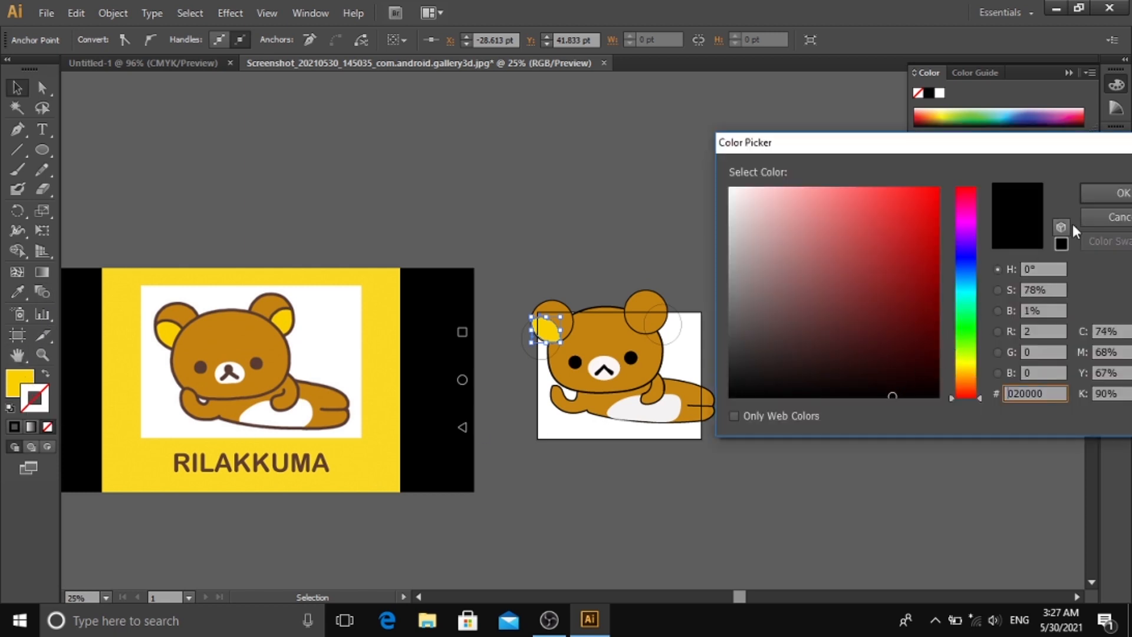
{"action": "left_click", "coordinate": [1096, 190]}
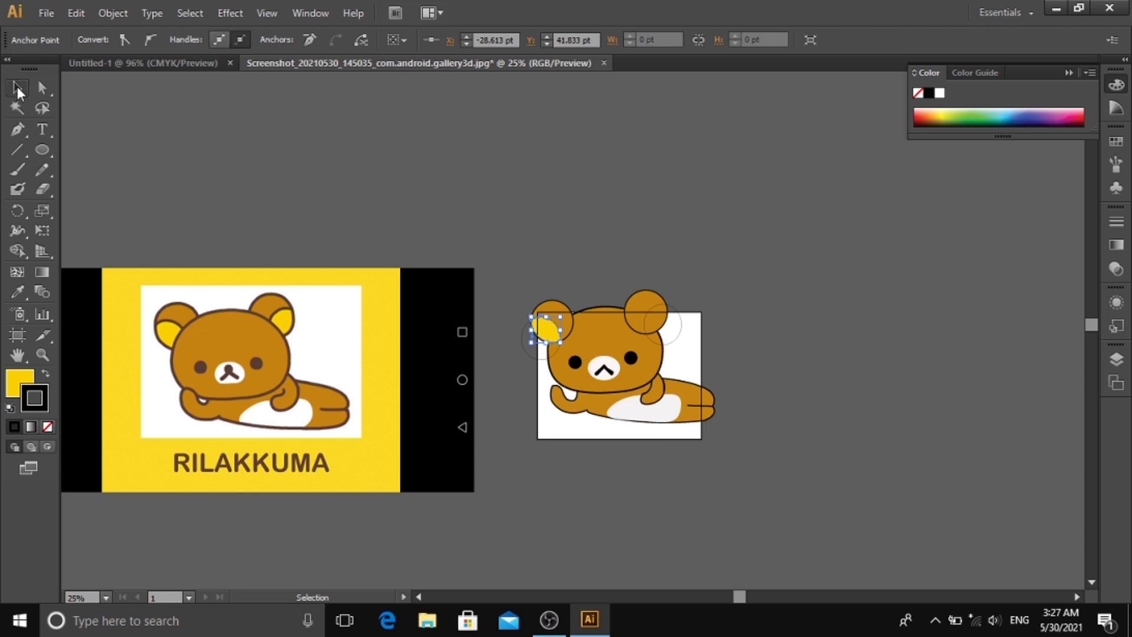
- Deselect the yellow patch and delete the guide circle overlapping the left ear
{"action": "left_click", "coordinate": [17, 89]}
{"action": "left_click", "coordinate": [280, 159]}
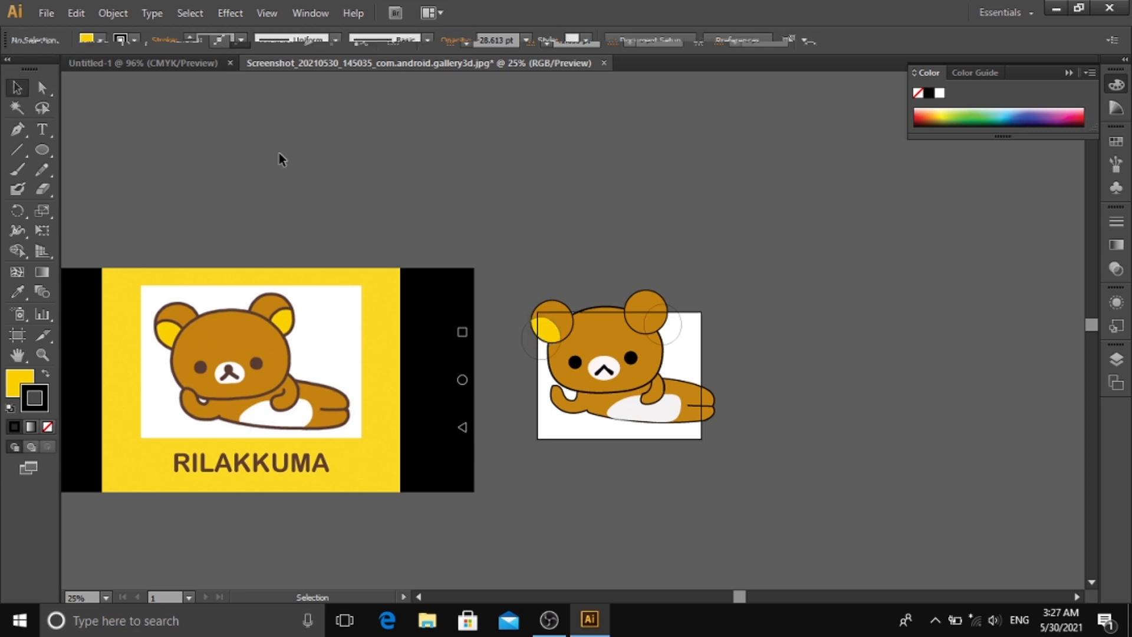
{"action": "left_click", "coordinate": [531, 355]}
{"action": "key", "text": "Delete"}
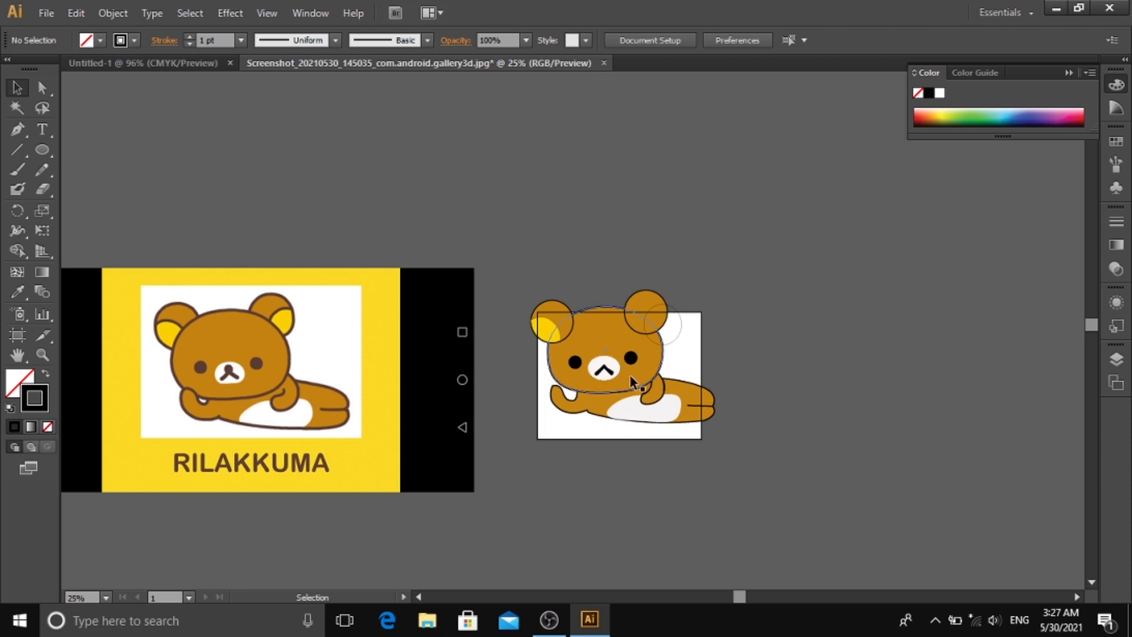
- Set the stroke weight of the left ear's yellow inner patch to 4 pt
{"action": "key", "text": "ctrl+plus"}
{"action": "key", "text": "ctrl+plus"}
{"action": "key", "text": "ctrl+plus"}
{"action": "key", "text": "ctrl+plus"}
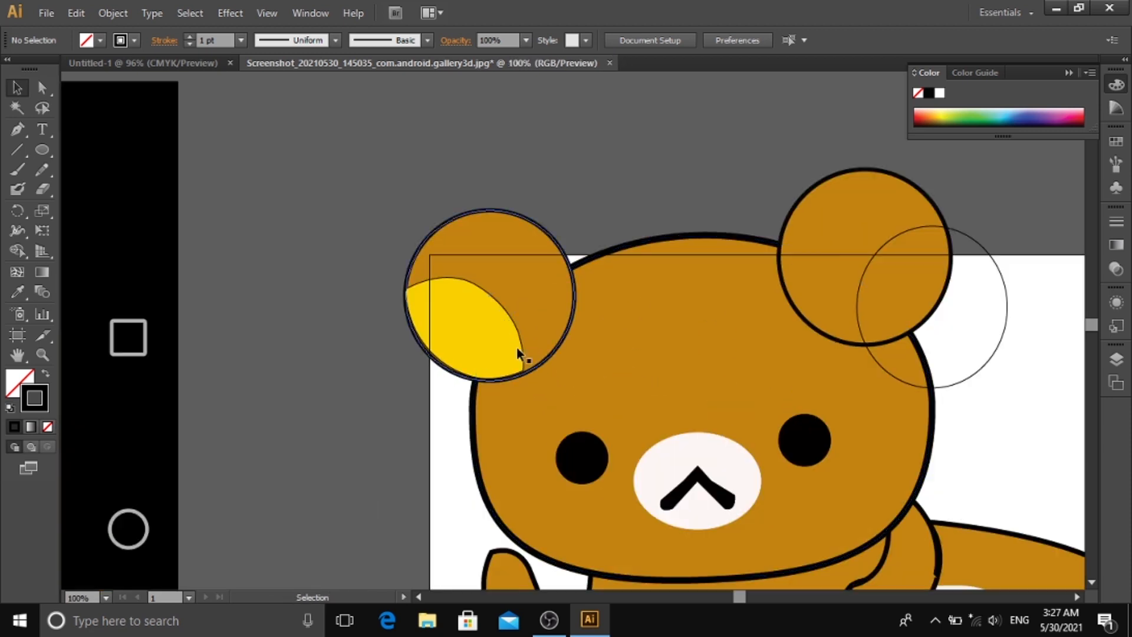
{"action": "left_click", "coordinate": [487, 295]}
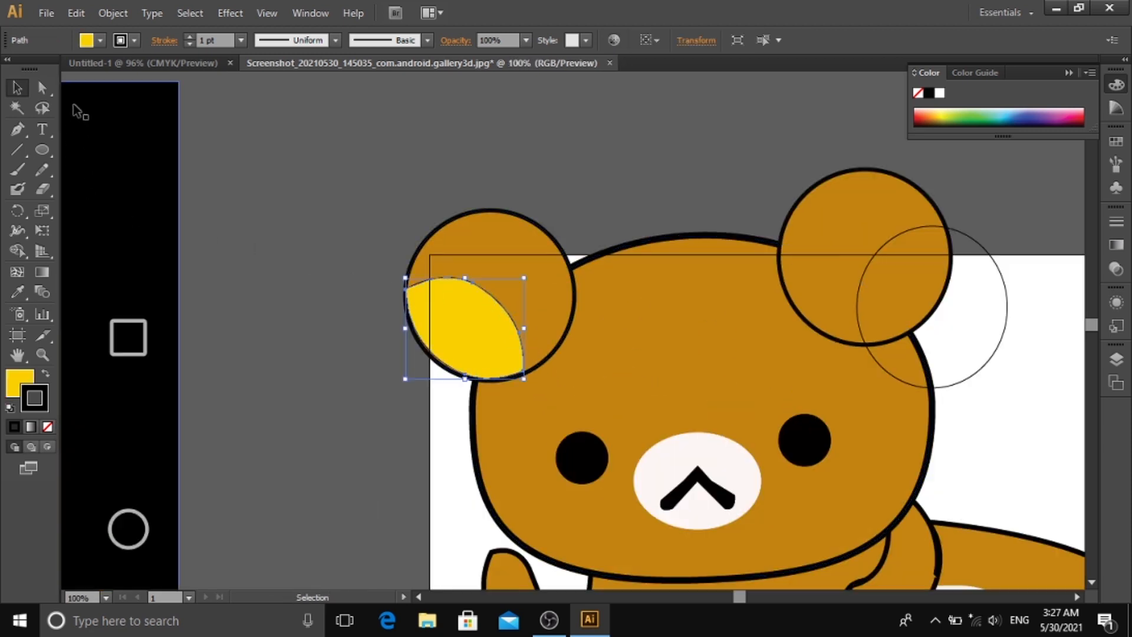
{"action": "left_click", "coordinate": [189, 38]}
{"action": "left_click", "coordinate": [188, 38]}
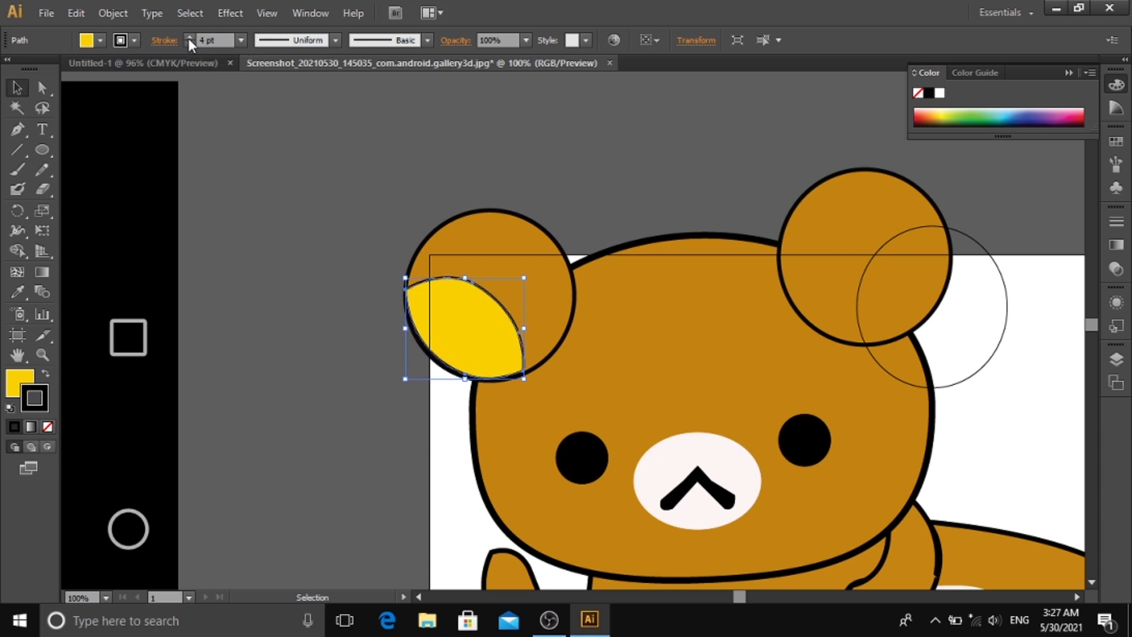
{"action": "left_click", "coordinate": [189, 37]}
{"action": "left_click", "coordinate": [228, 202]}
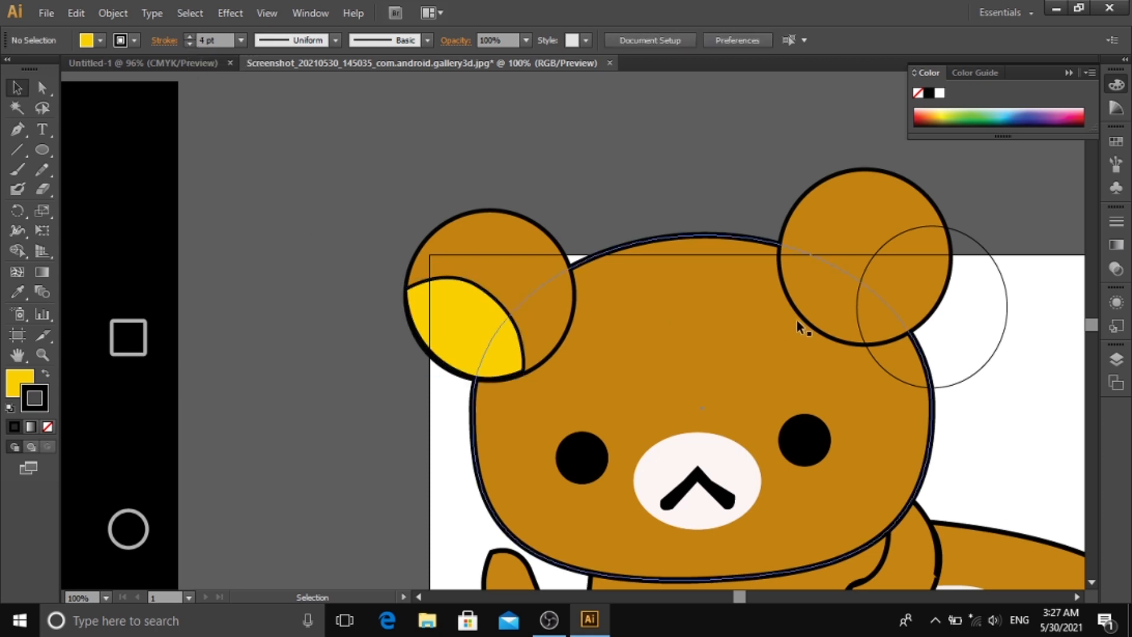
- Duplicate the yellow inner-ear patch onto the right ear and turn the copy to mirror the left one
{"action": "left_click", "coordinate": [498, 309]}
{"action": "key", "text": "a"}
{"action": "left_click_drag", "start_coordinate": [497, 310], "coordinate": [1050, 270]}
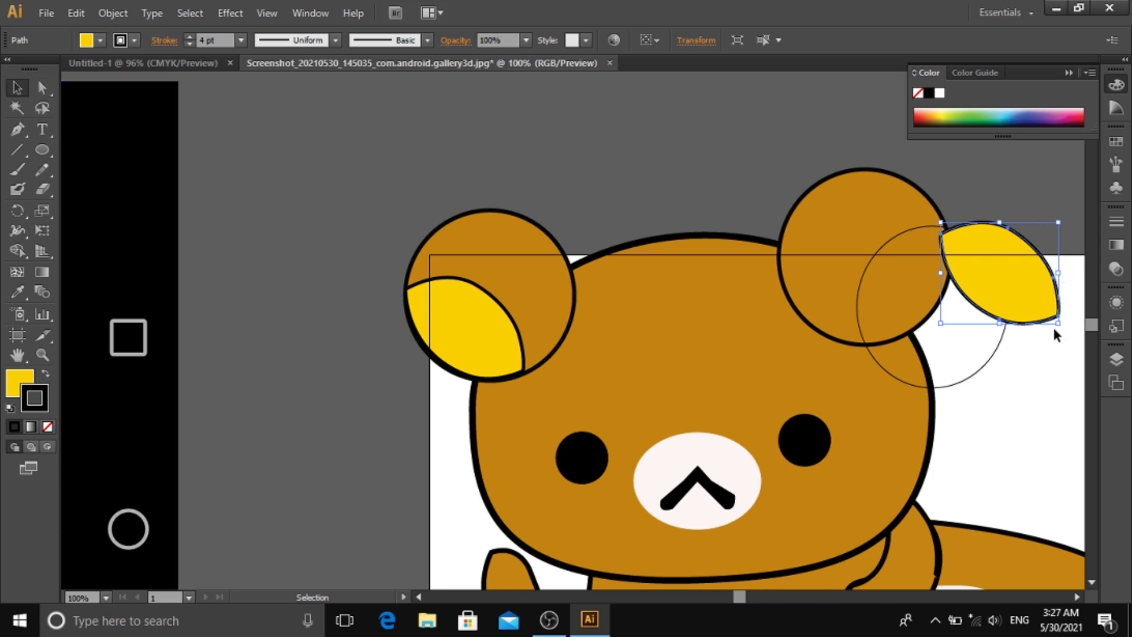
{"action": "left_click_drag", "start_coordinate": [1054, 331], "coordinate": [936, 246]}
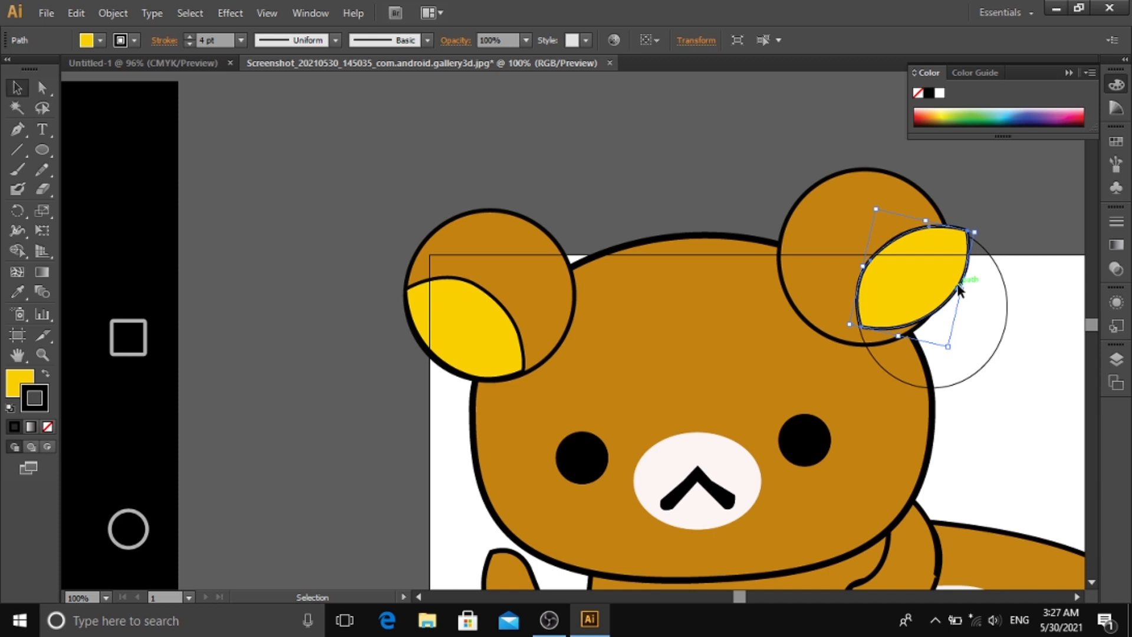
- Resize the copied yellow patch to fit inside the right ear's lower-right edge, narrowing it and extending it downward
{"action": "left_click_drag", "start_coordinate": [963, 291], "coordinate": [938, 290]}
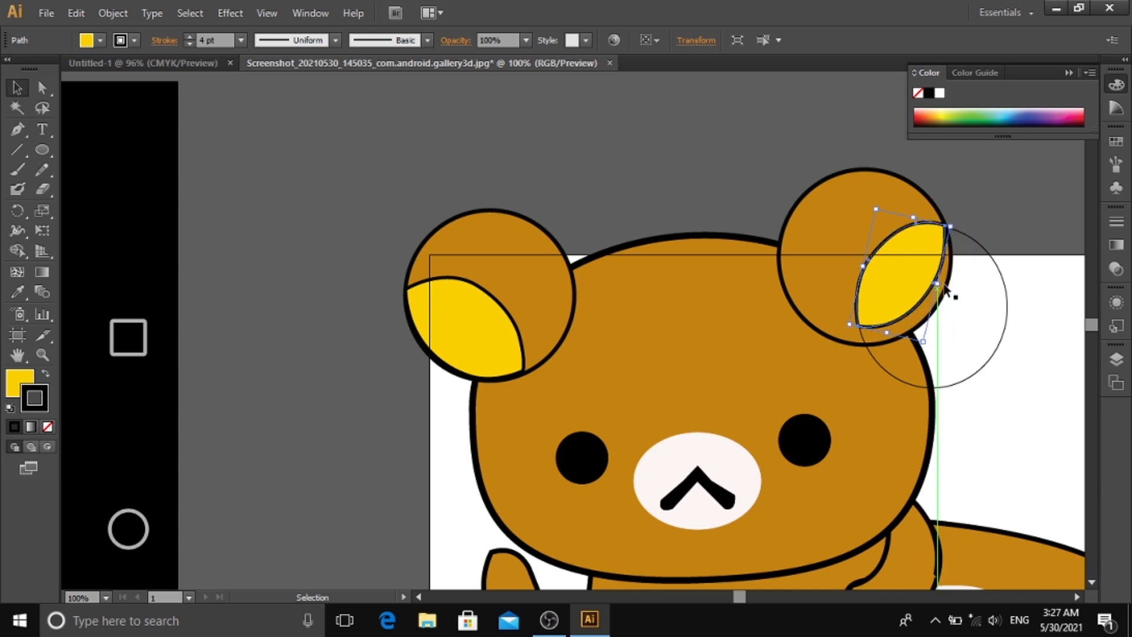
{"action": "left_click", "coordinate": [992, 220]}
{"action": "left_click", "coordinate": [944, 272]}
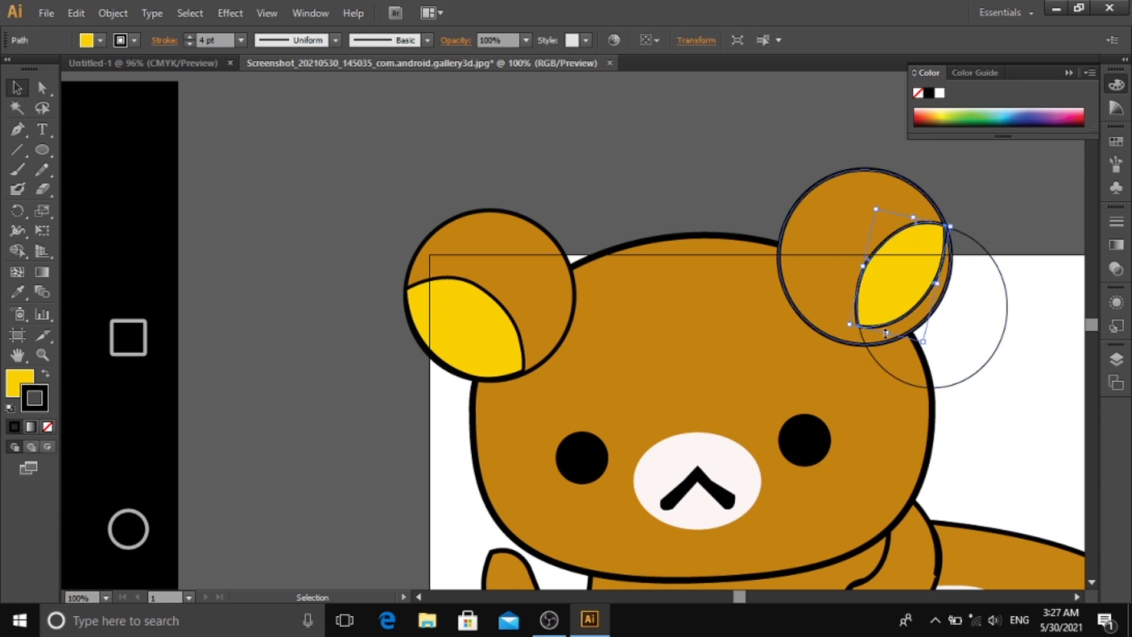
{"action": "left_click_drag", "start_coordinate": [885, 332], "coordinate": [890, 343]}
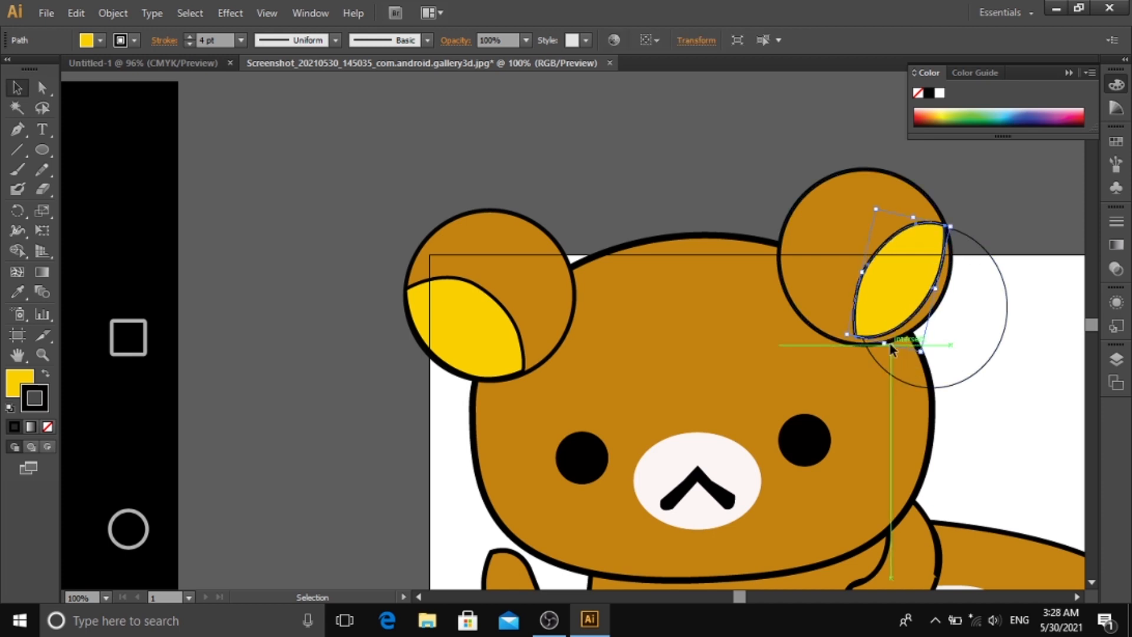
{"action": "left_click", "coordinate": [1029, 188]}
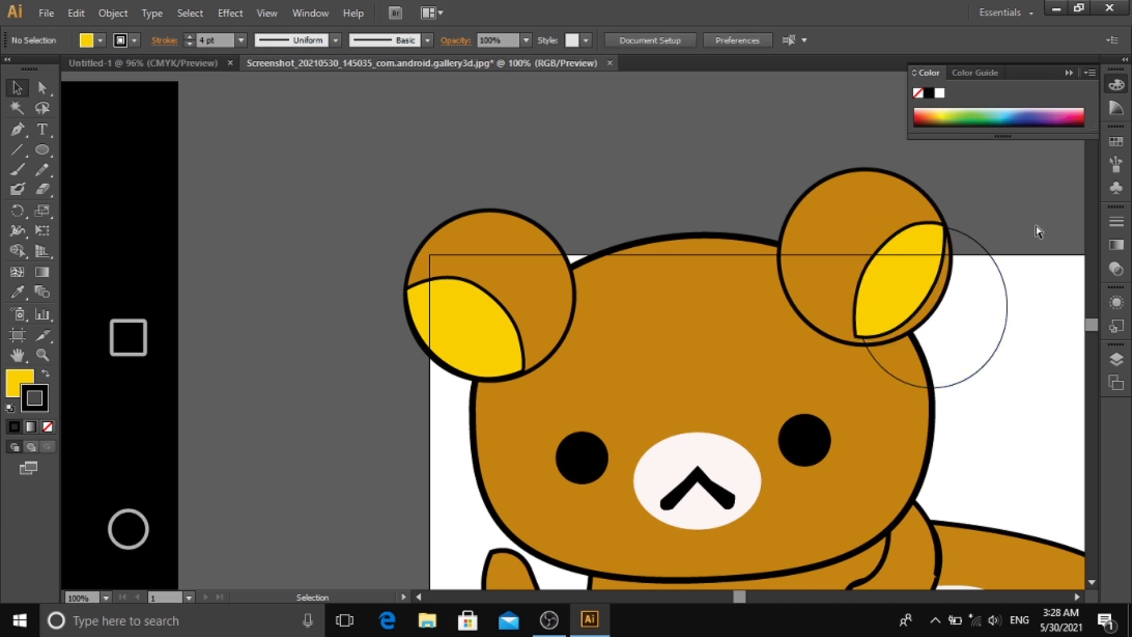
- Remove both the fill and the stroke from the right ear's inner patch
{"action": "key", "text": "ctrl+equal"}
{"action": "left_click_drag", "start_coordinate": [1036, 225], "coordinate": [621, 269]}
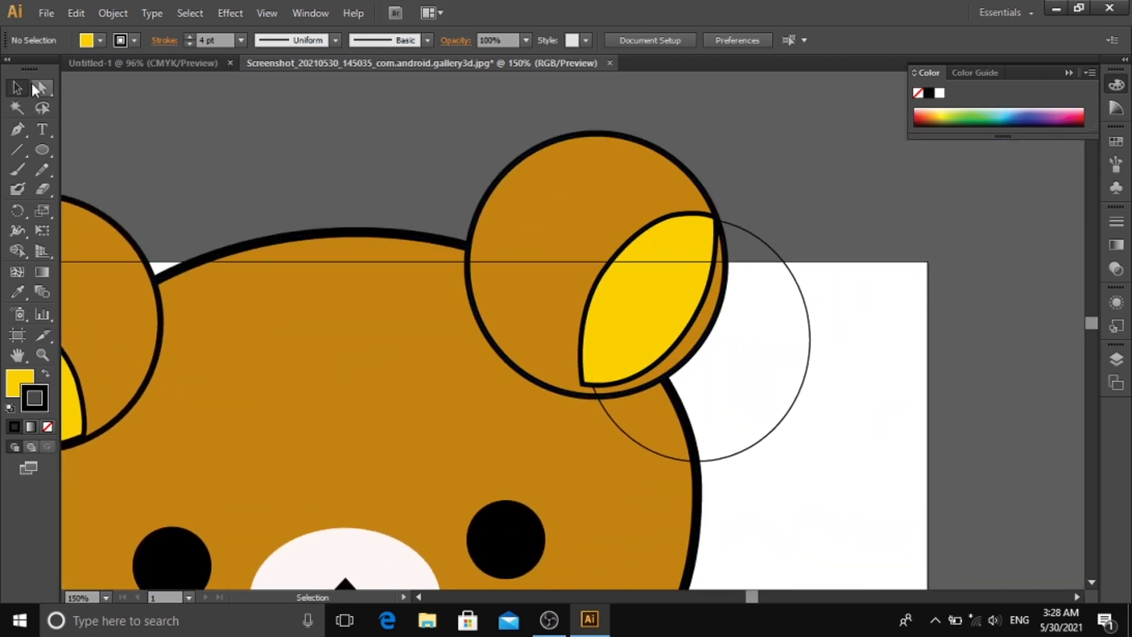
{"action": "left_click", "coordinate": [659, 313]}
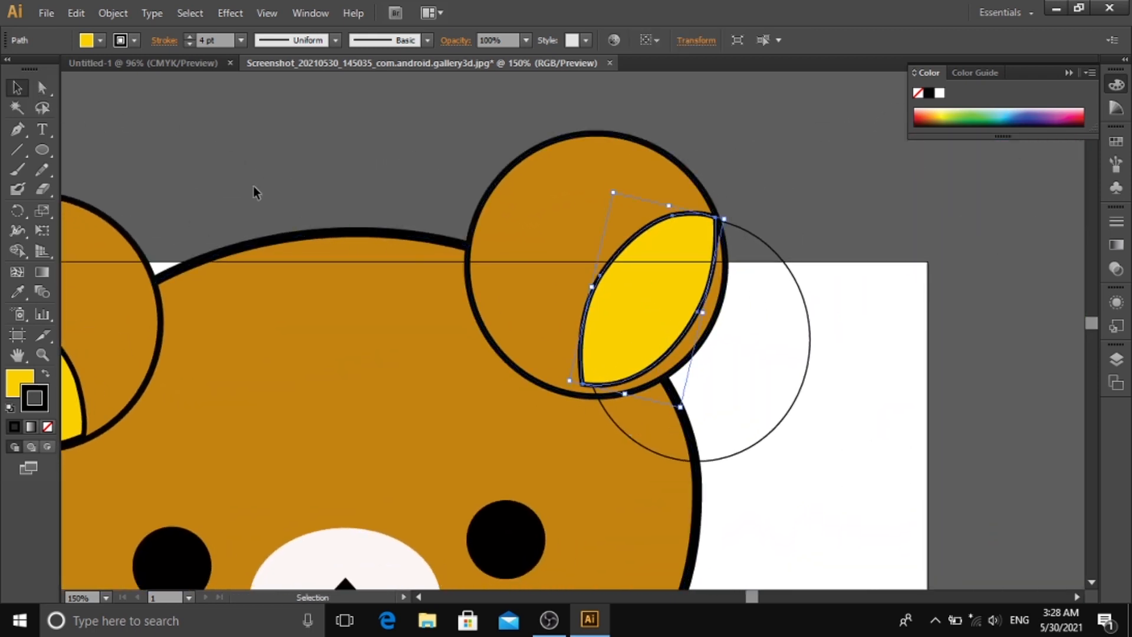
{"action": "left_click", "coordinate": [49, 428]}
{"action": "left_click", "coordinate": [22, 389]}
{"action": "left_click", "coordinate": [49, 427]}
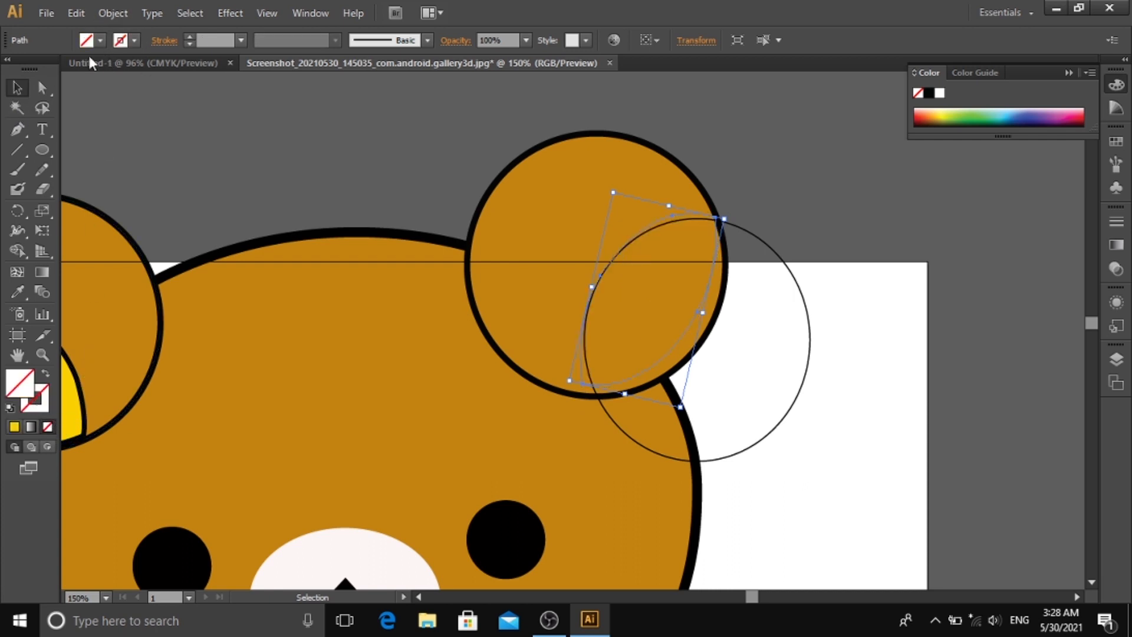
- Stretch the unfilled patch sideways and downward to meet the right ear's outline, undoing the last misplaced shift
{"action": "left_click", "coordinate": [40, 87]}
{"action": "left_click", "coordinate": [17, 88]}
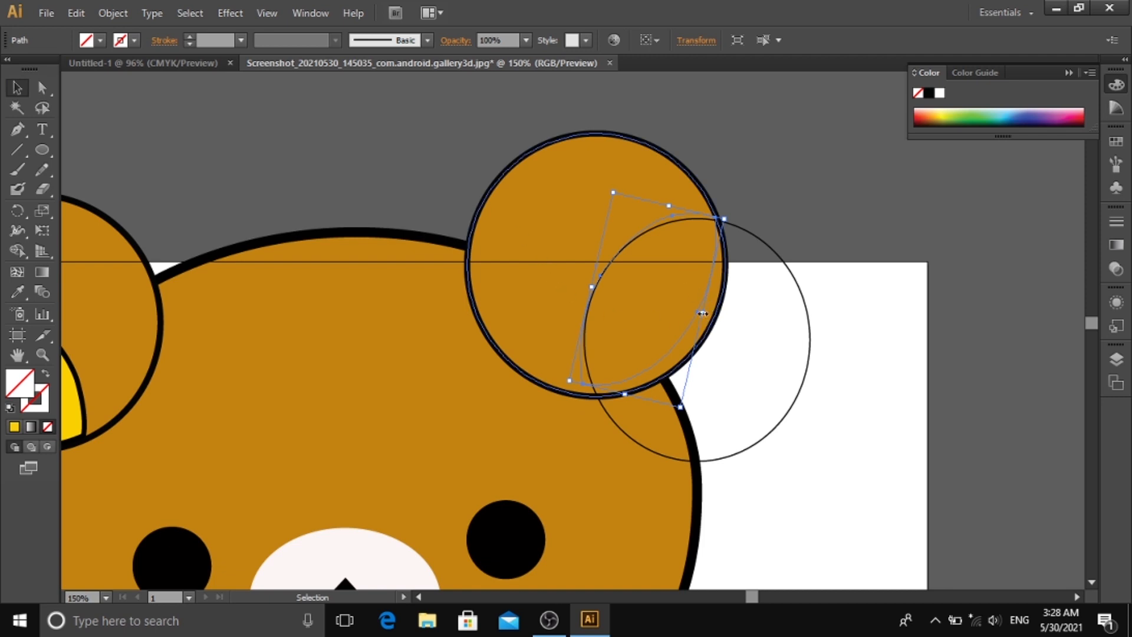
{"action": "mouse_move", "coordinate": [702, 313]}
{"action": "left_mouse_down"}
{"action": "mouse_move", "coordinate": [684, 312]}
{"action": "mouse_move", "coordinate": [717, 316]}
{"action": "left_mouse_up"}
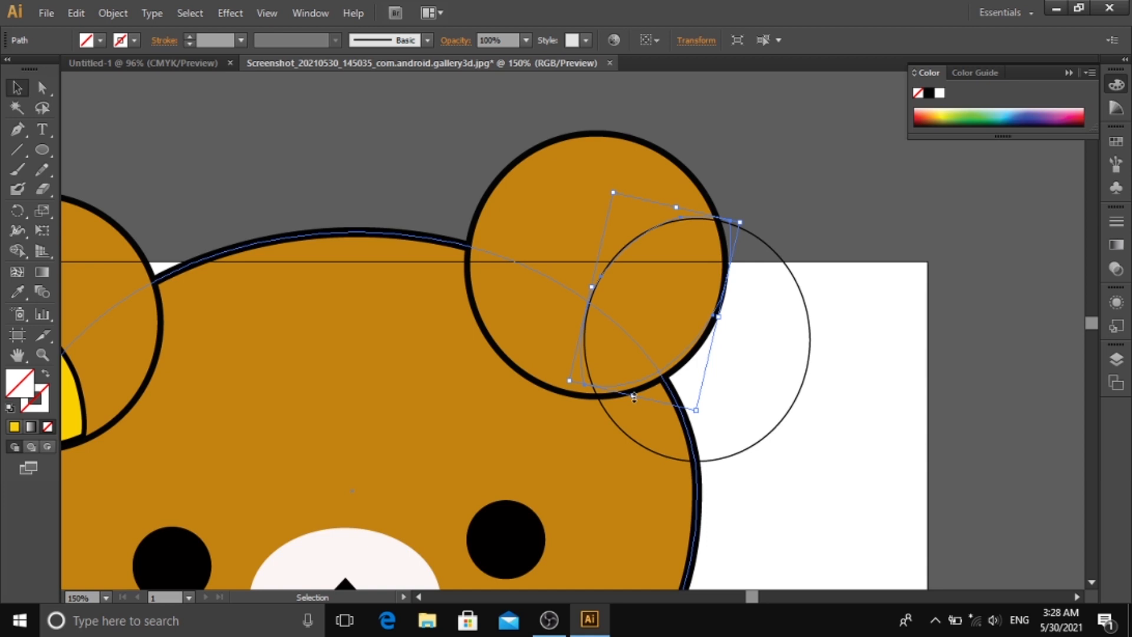
{"action": "left_click_drag", "start_coordinate": [634, 397], "coordinate": [642, 403]}
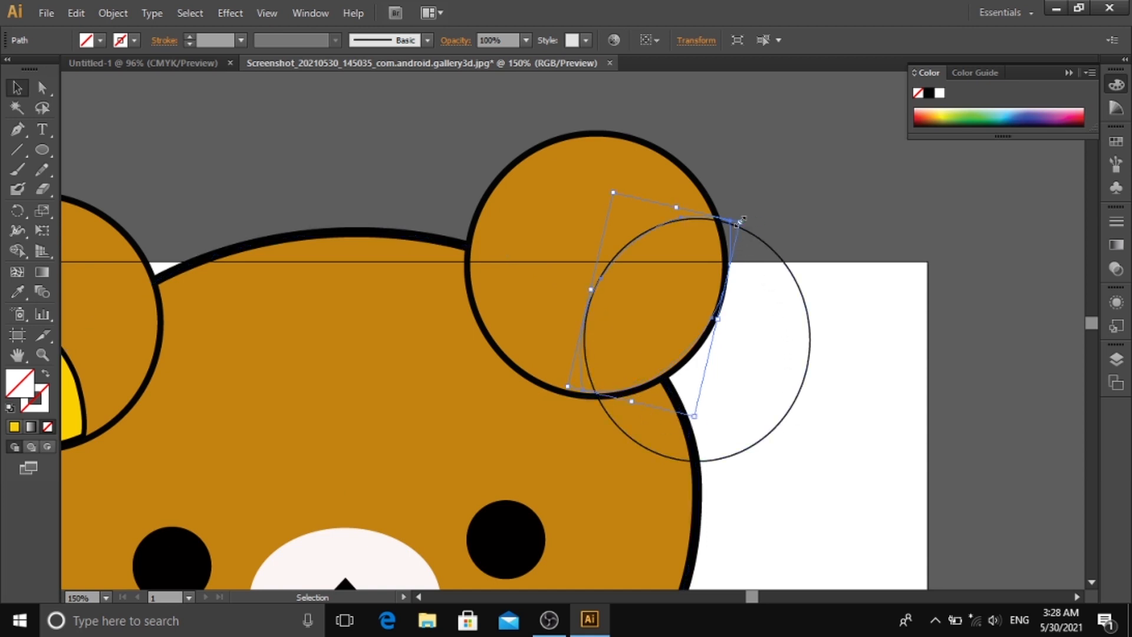
{"action": "left_click_drag", "start_coordinate": [731, 223], "coordinate": [761, 235]}
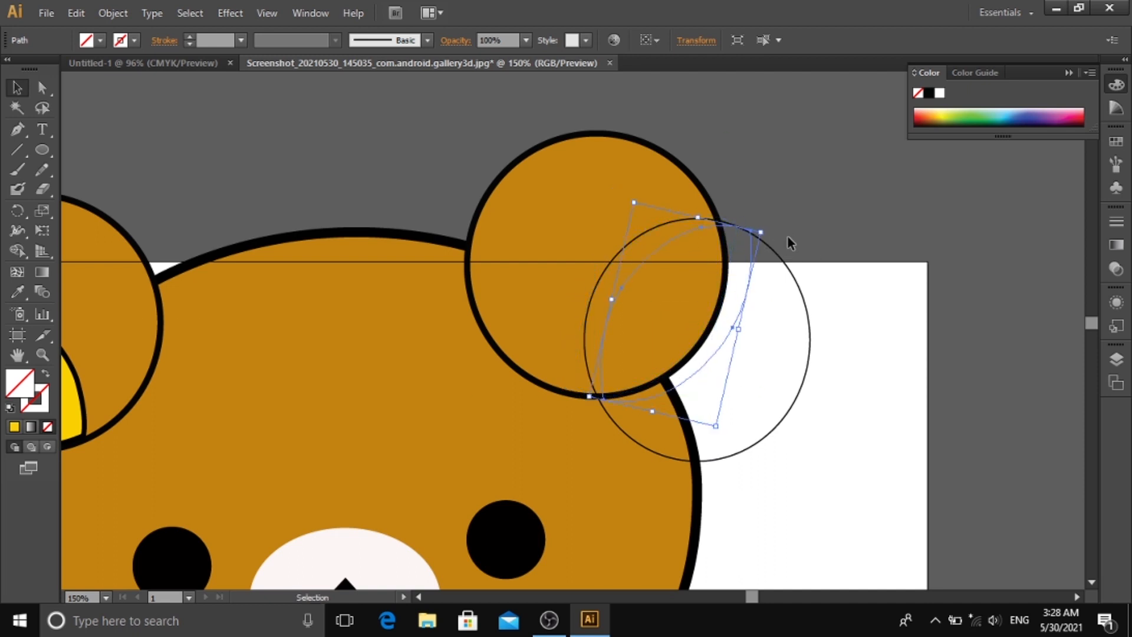
{"action": "key", "text": "ctrl+z"}
- Reshape the patch's anchor points and curve handles to follow the right ear's outline and the guide circle
{"action": "left_click", "coordinate": [43, 87]}
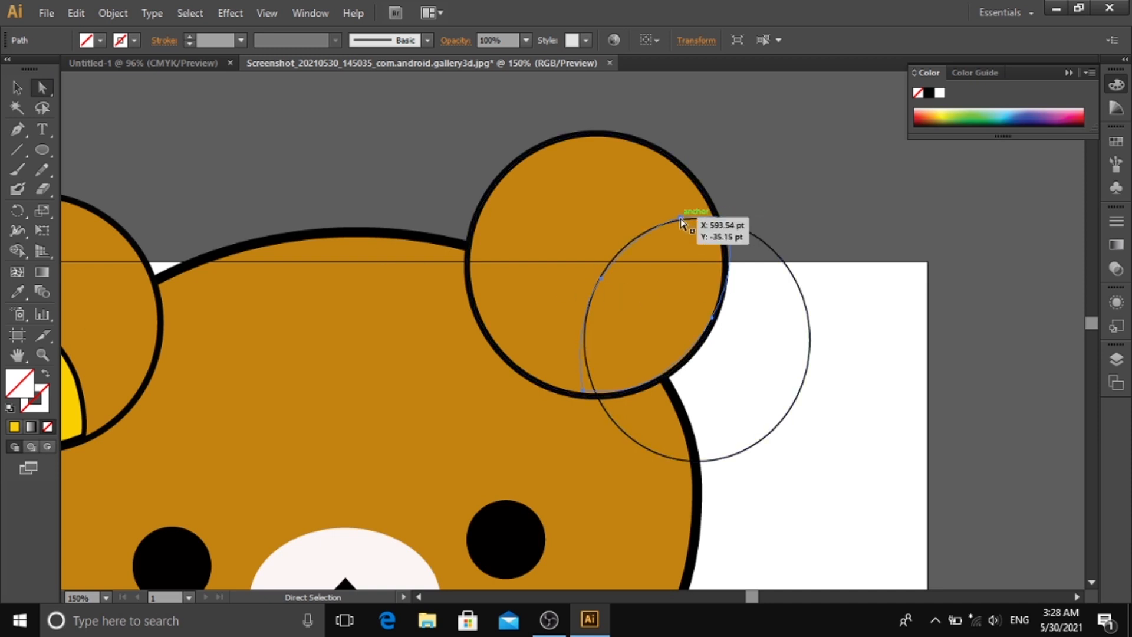
{"action": "left_click_drag", "start_coordinate": [730, 223], "coordinate": [716, 222]}
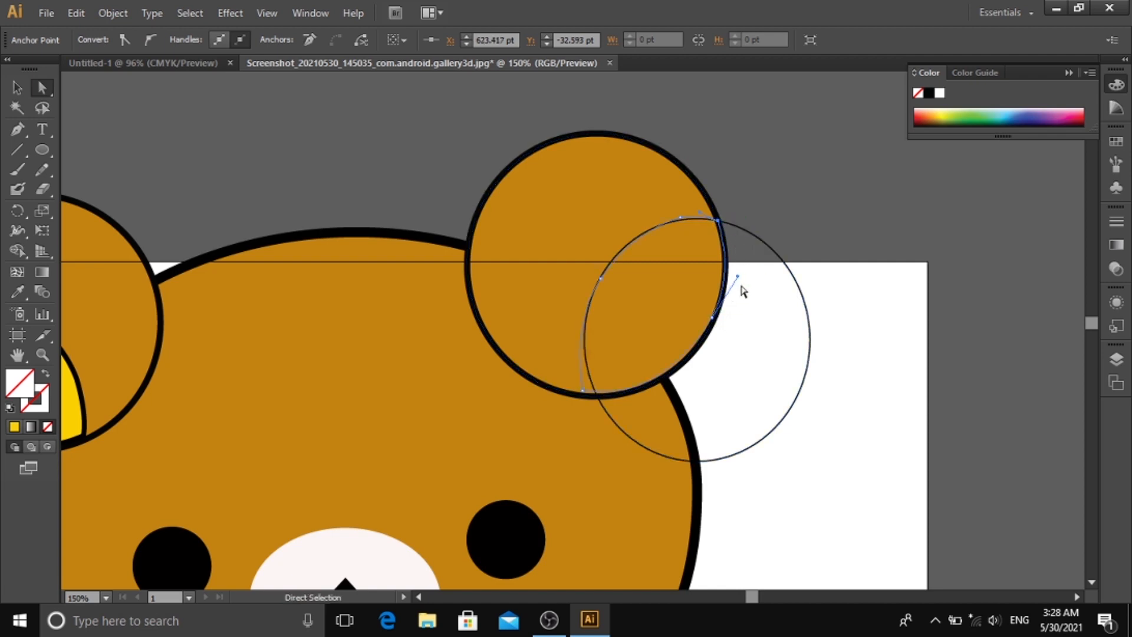
{"action": "left_click_drag", "start_coordinate": [741, 283], "coordinate": [734, 265]}
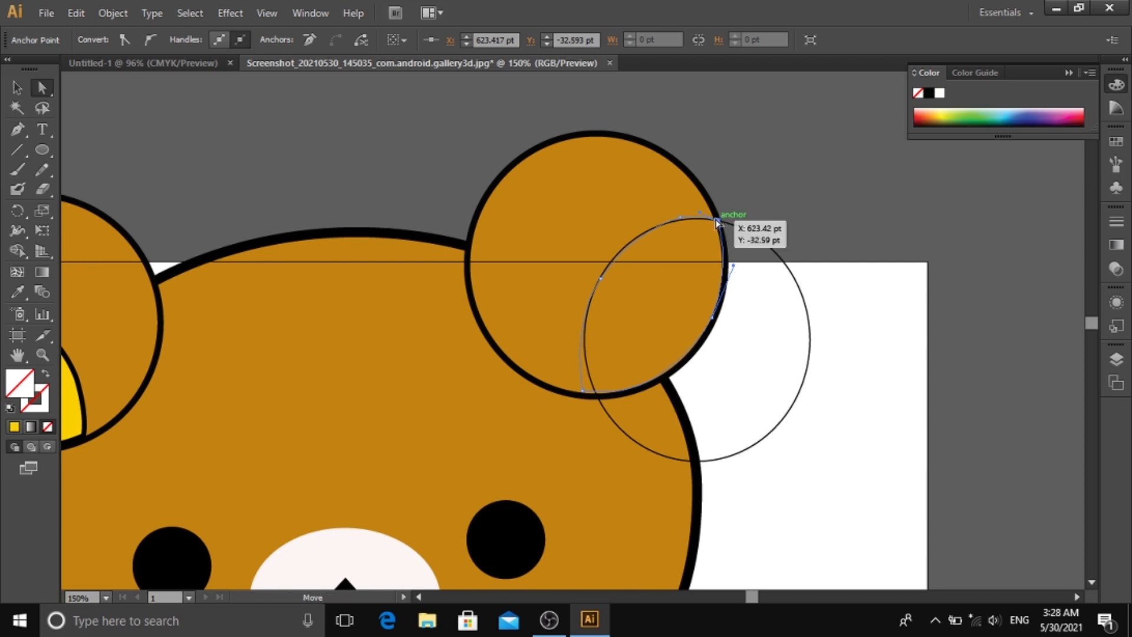
{"action": "left_click_drag", "start_coordinate": [720, 220], "coordinate": [714, 219]}
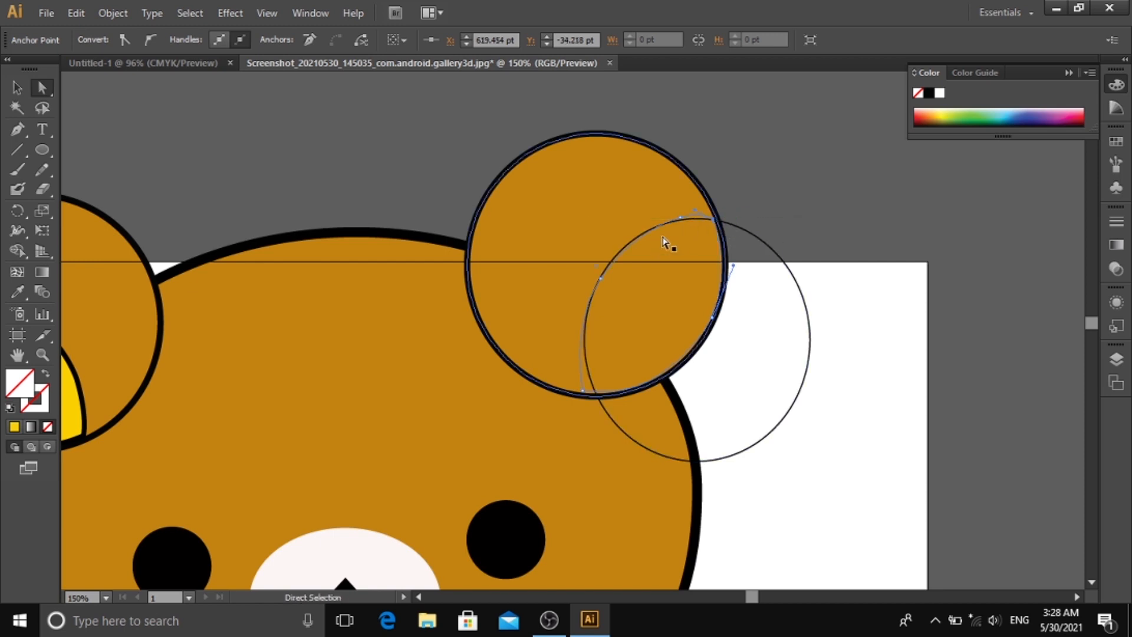
{"action": "left_click", "coordinate": [601, 279]}
{"action": "left_click_drag", "start_coordinate": [636, 229], "coordinate": [629, 228]}
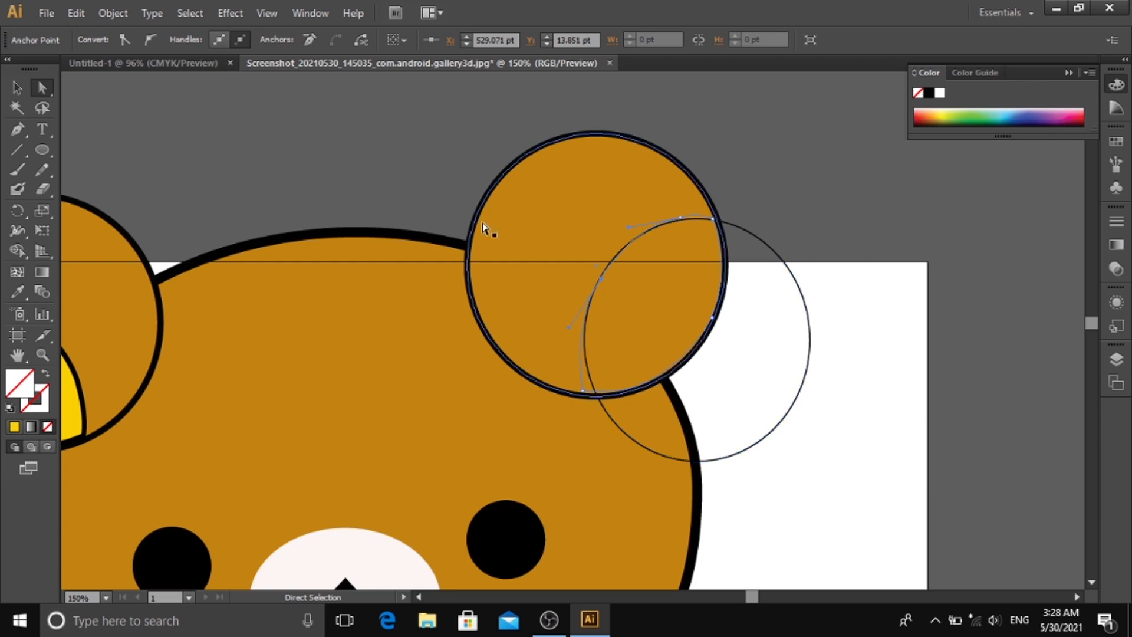
- Apply the left inner-ear patch's yellow fill and black stroke to the right patch with the Eyedropper
{"action": "left_click", "coordinate": [16, 88]}
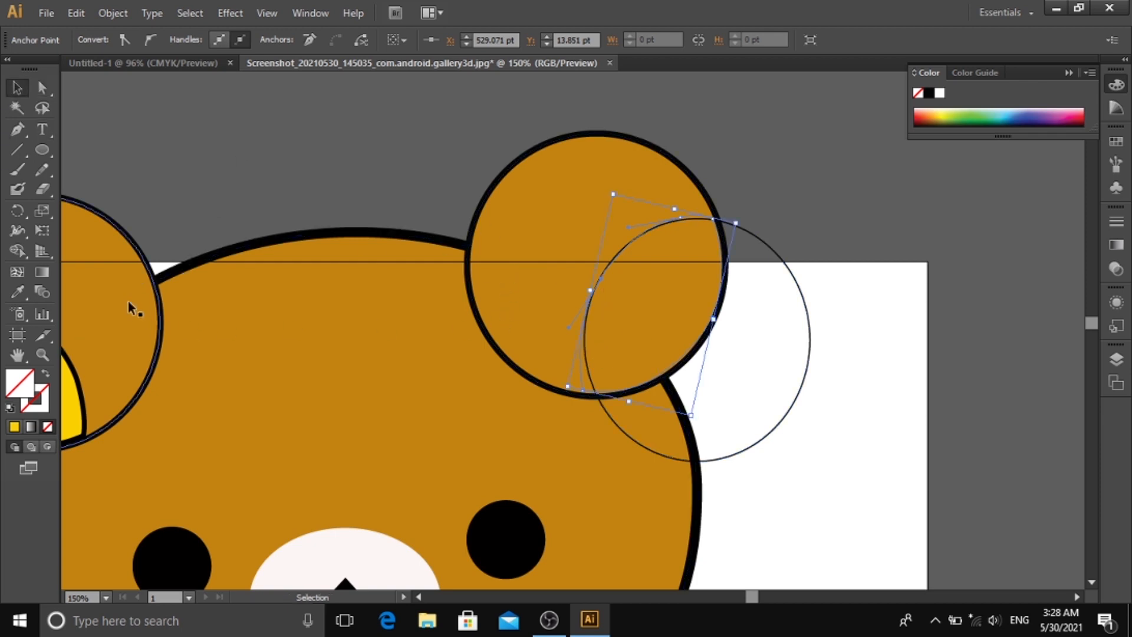
{"action": "left_click", "coordinate": [17, 291]}
{"action": "left_click", "coordinate": [80, 382]}
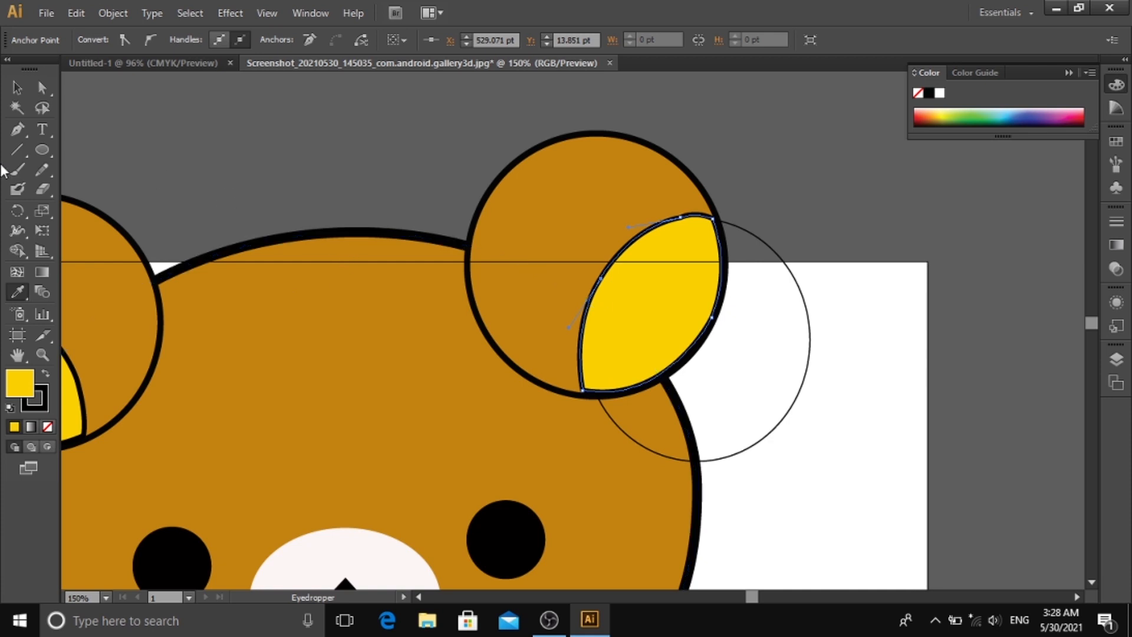
- Delete the guide circle overlapping the right ear
{"action": "left_click", "coordinate": [17, 88]}
{"action": "left_click", "coordinate": [815, 236]}
{"action": "left_click", "coordinate": [791, 269]}
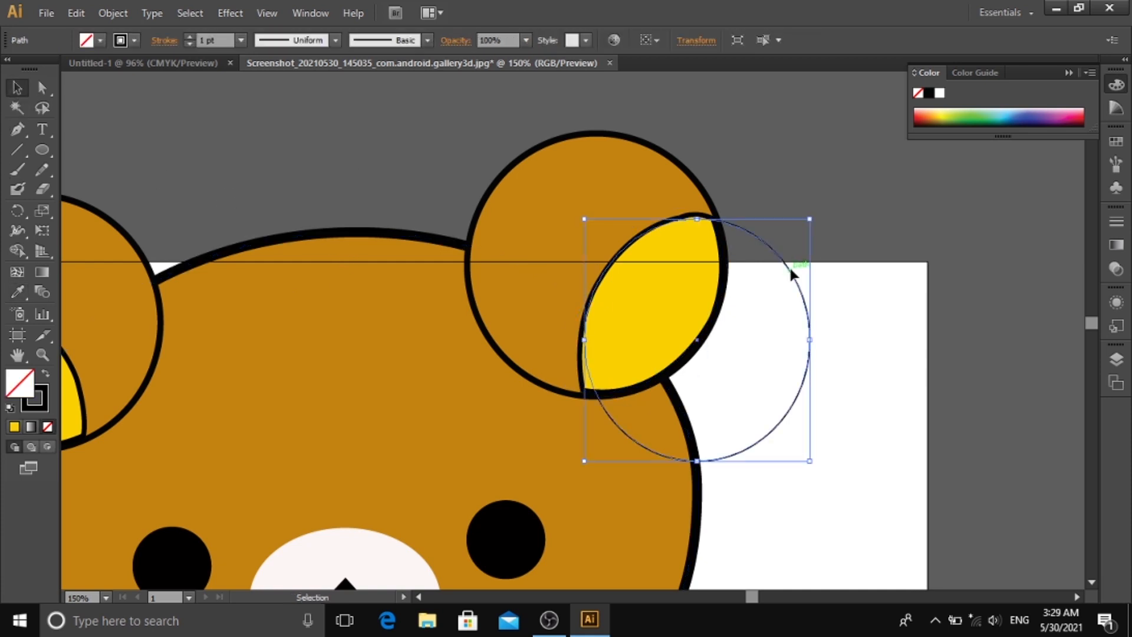
{"action": "key", "text": "Delete"}
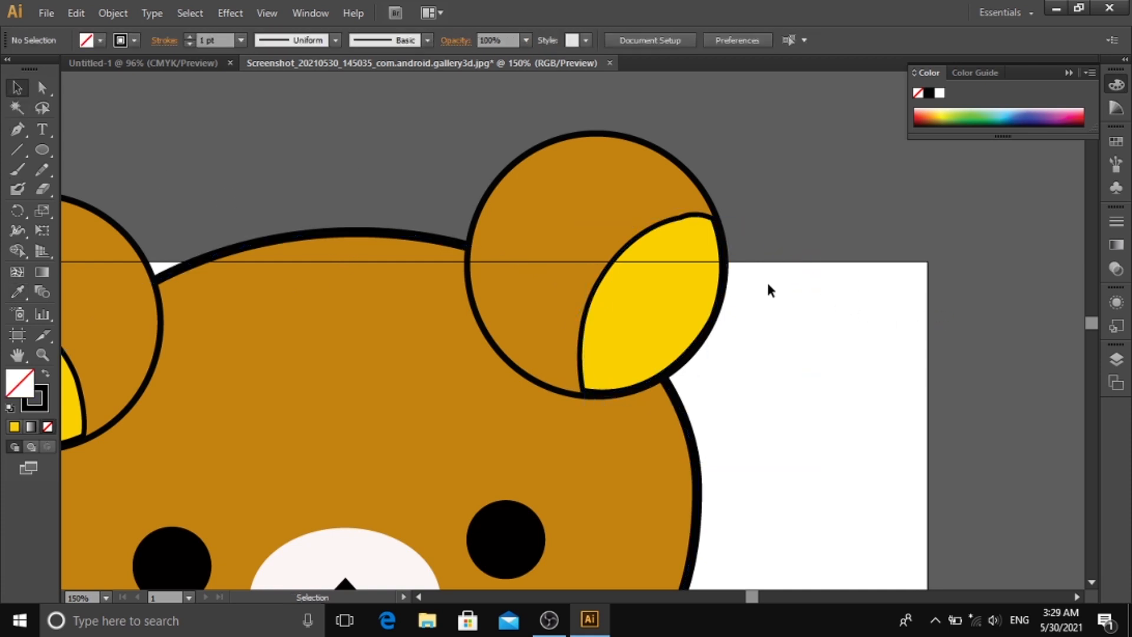
- Send the right ear and its yellow patch to the back, behind the bear's head
{"action": "key", "text": "ctrl+minus"}
{"action": "key", "text": "ctrl+minus"}
{"action": "key", "text": "ctrl+minus"}
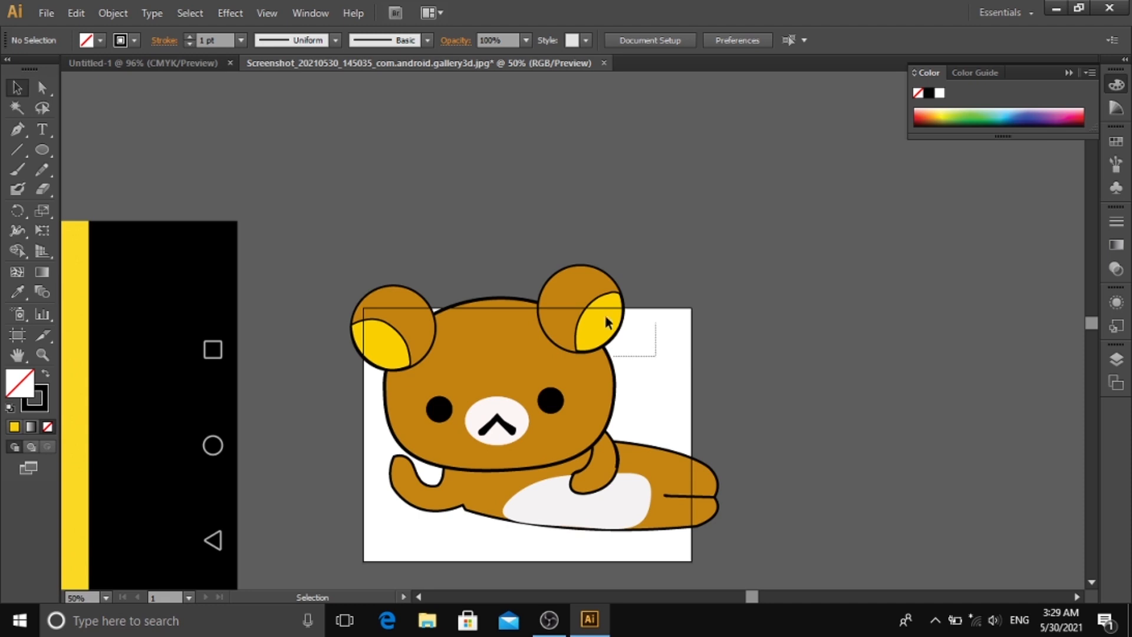
{"action": "left_click", "coordinate": [594, 304]}
{"action": "left_click", "coordinate": [668, 330]}
{"action": "left_click", "coordinate": [592, 280]}
{"action": "right_click", "coordinate": [595, 293]}
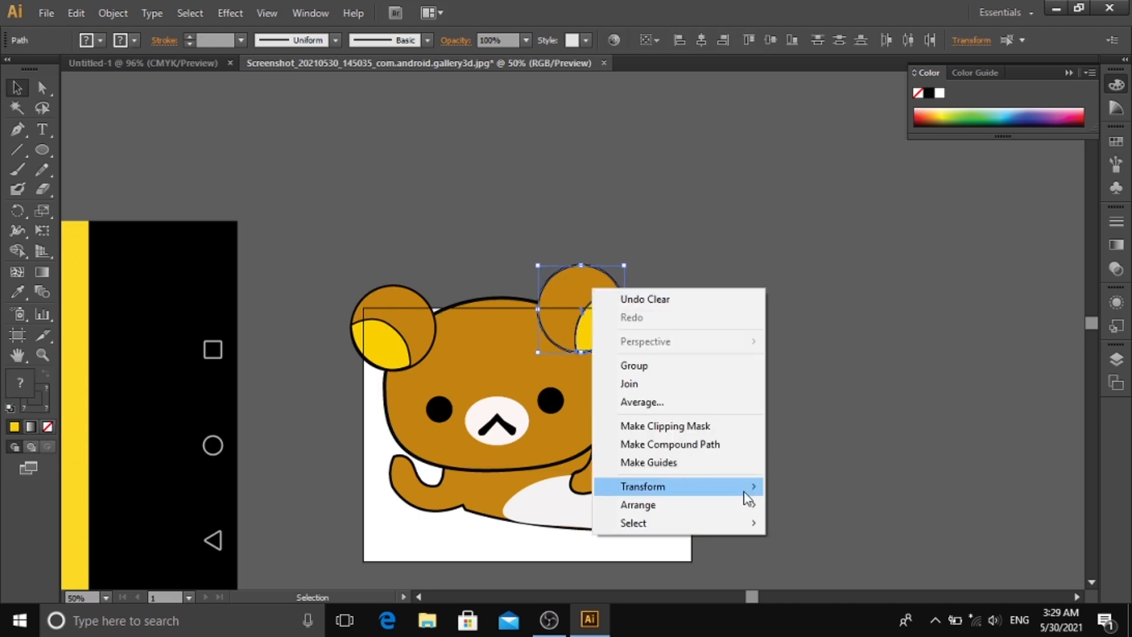
{"action": "mouse_move", "coordinate": [730, 510]}
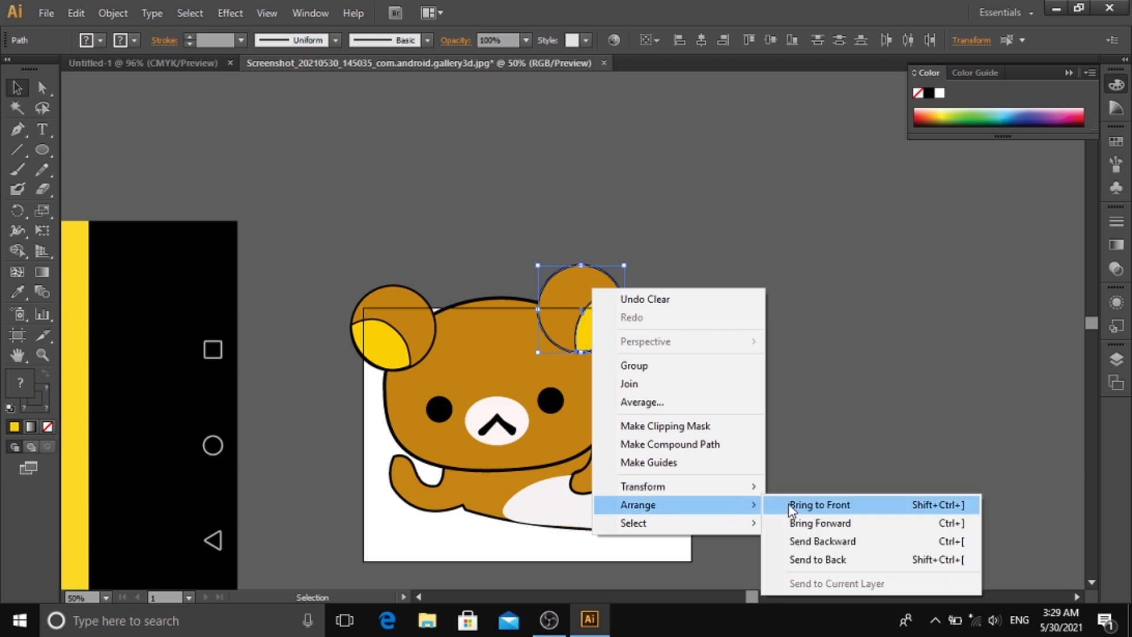
{"action": "left_click", "coordinate": [843, 558]}
{"action": "left_click", "coordinate": [741, 374]}
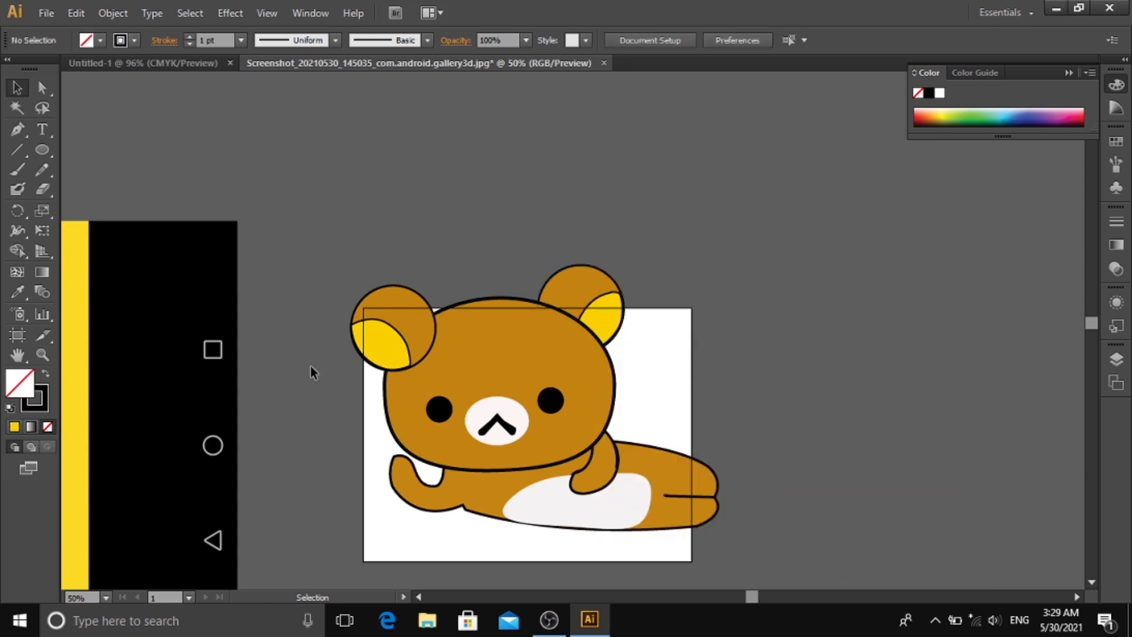
- Send the left ear and its yellow patch to the back, behind the bear's head
{"action": "left_click", "coordinate": [380, 328]}
{"action": "right_click", "coordinate": [379, 328]}
{"action": "mouse_move", "coordinate": [547, 547]}
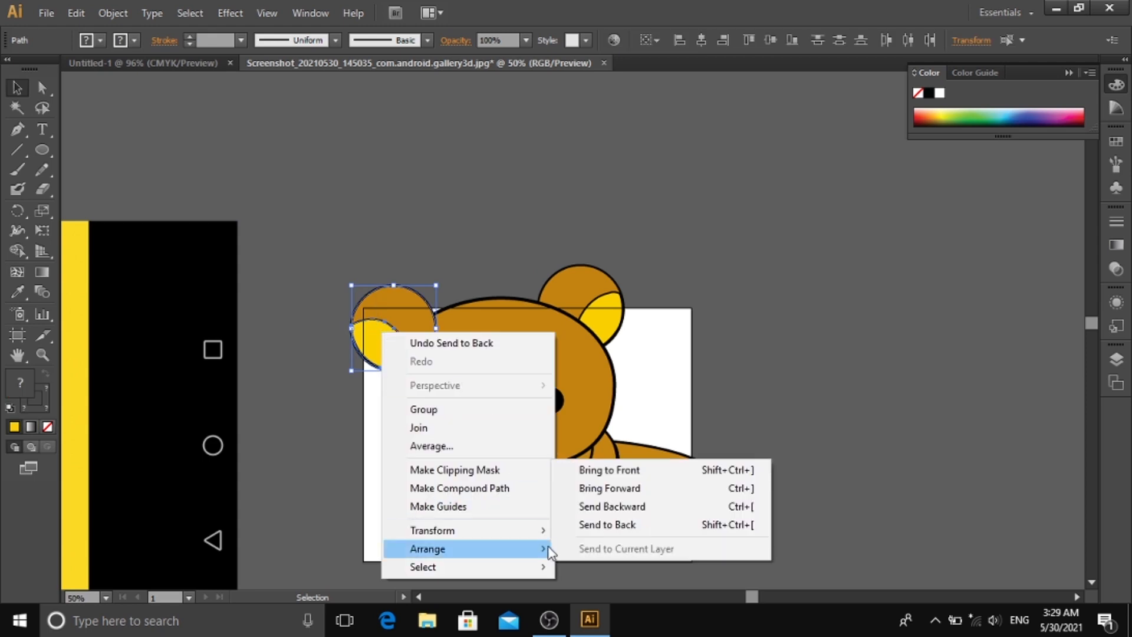
{"action": "left_click", "coordinate": [622, 526]}
{"action": "left_click", "coordinate": [926, 427]}
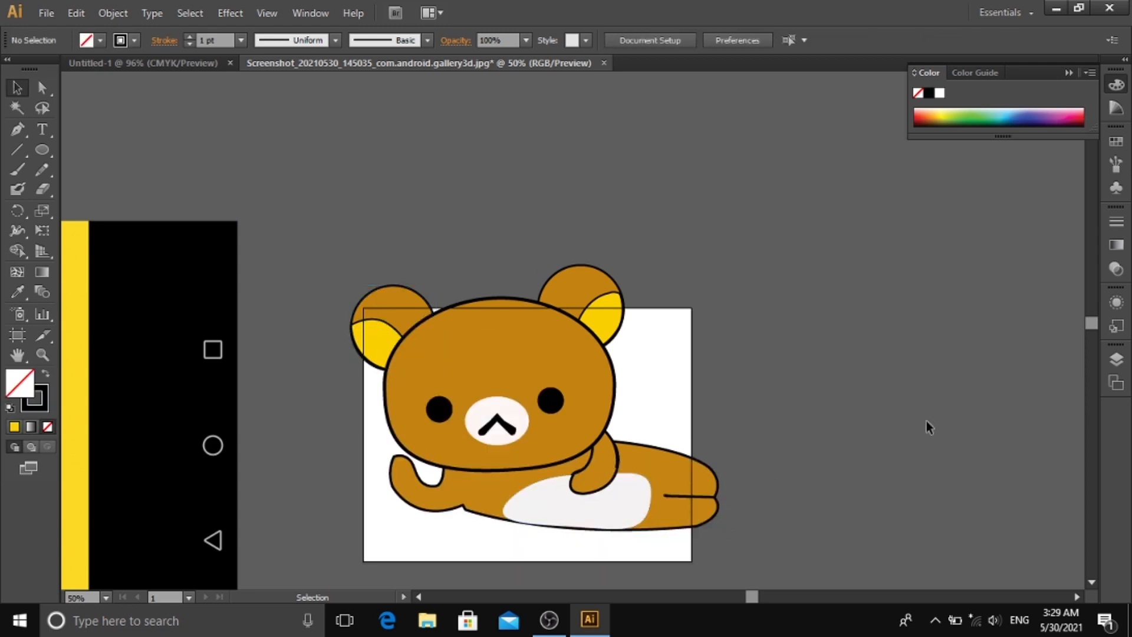
- Compare the drawn bear with the reference picture and examine the whole illustration up close
{"action": "key", "text": "ctrl+minus"}
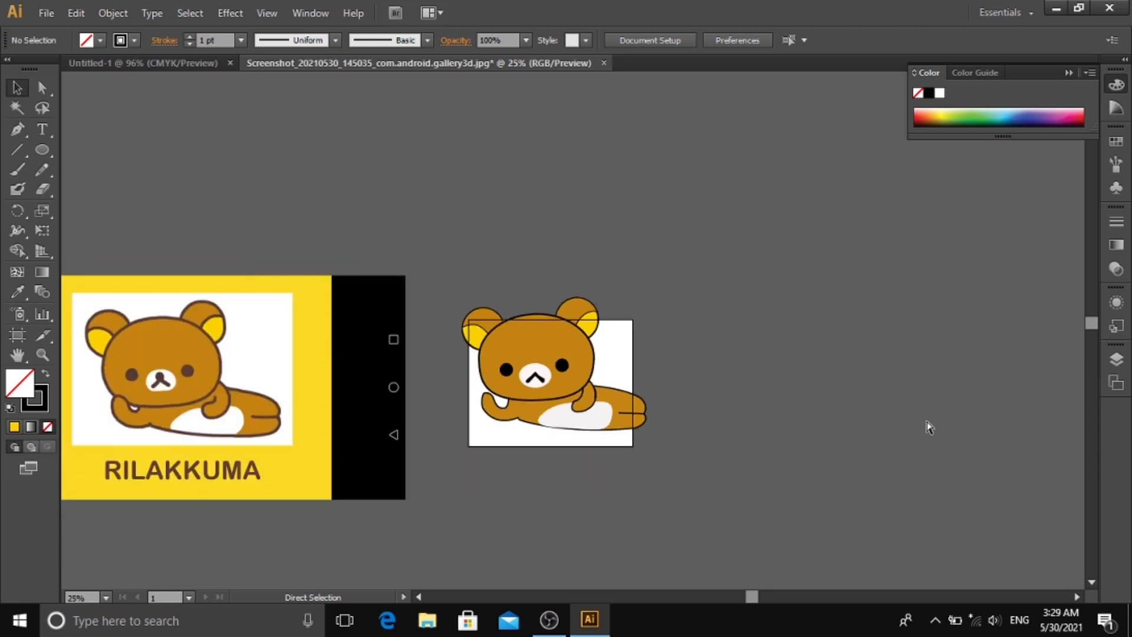
{"action": "key", "text": "ctrl+plus"}
{"action": "key", "text": "ctrl+plus"}
{"action": "key", "text": "ctrl+plus"}
{"action": "scroll", "coordinate": [918, 395], "scroll_direction": "down", "scroll_amount": 2}
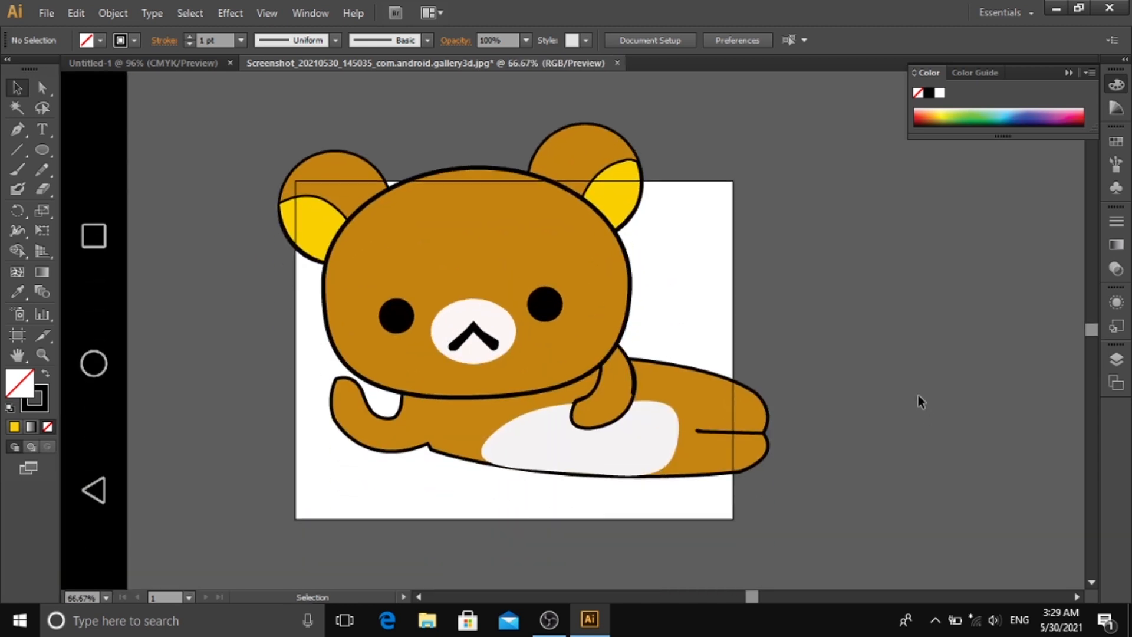
{"action": "scroll", "coordinate": [918, 395], "scroll_direction": "down", "scroll_amount": 1}
{"action": "left_click_drag", "start_coordinate": [889, 527], "coordinate": [217, 90]}
{"action": "left_click", "coordinate": [832, 330]}
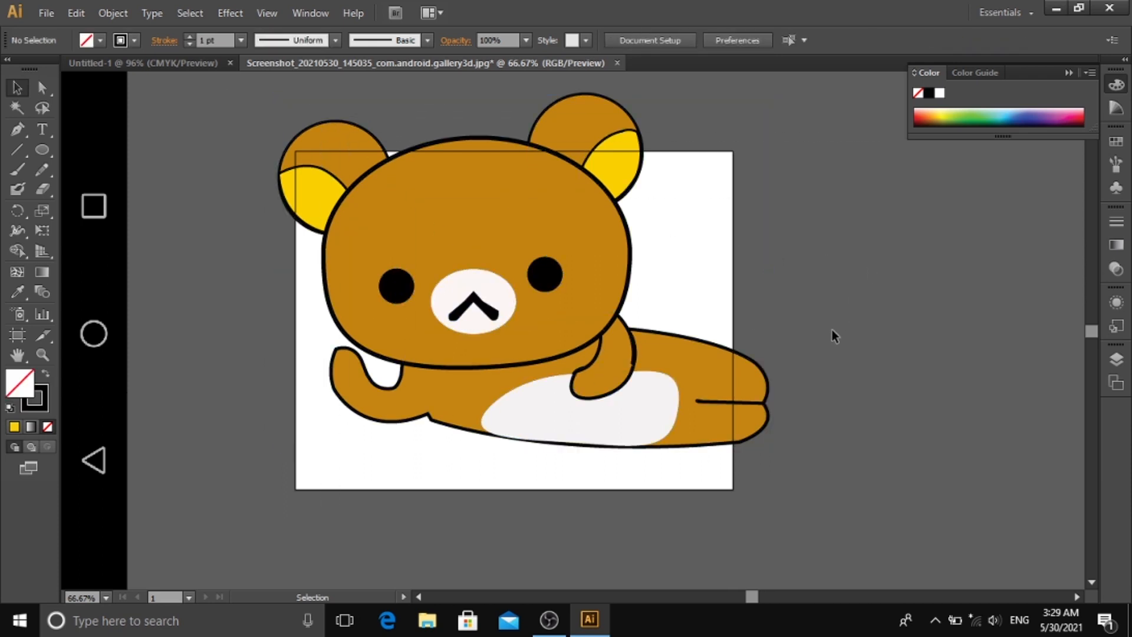
- Delete the Rilakkuma reference picture beside the artboard
{"action": "key", "text": "ctrl+minus"}
{"action": "key", "text": "ctrl+minus"}
{"action": "key", "text": "ctrl+minus"}
{"action": "left_click", "coordinate": [230, 327]}
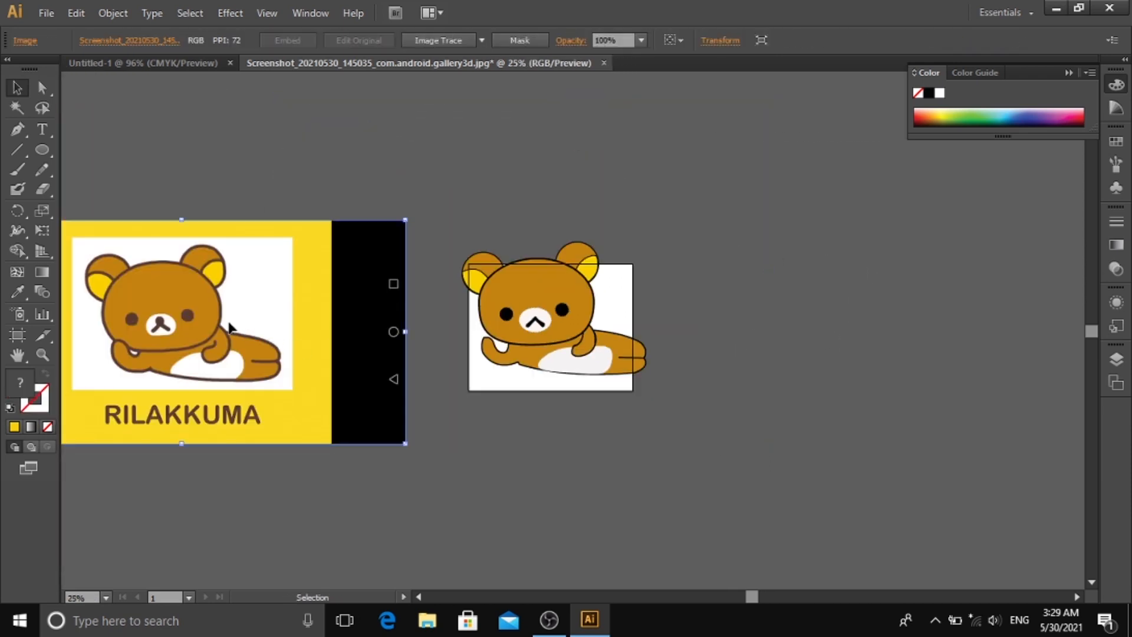
{"action": "key", "text": "Delete"}
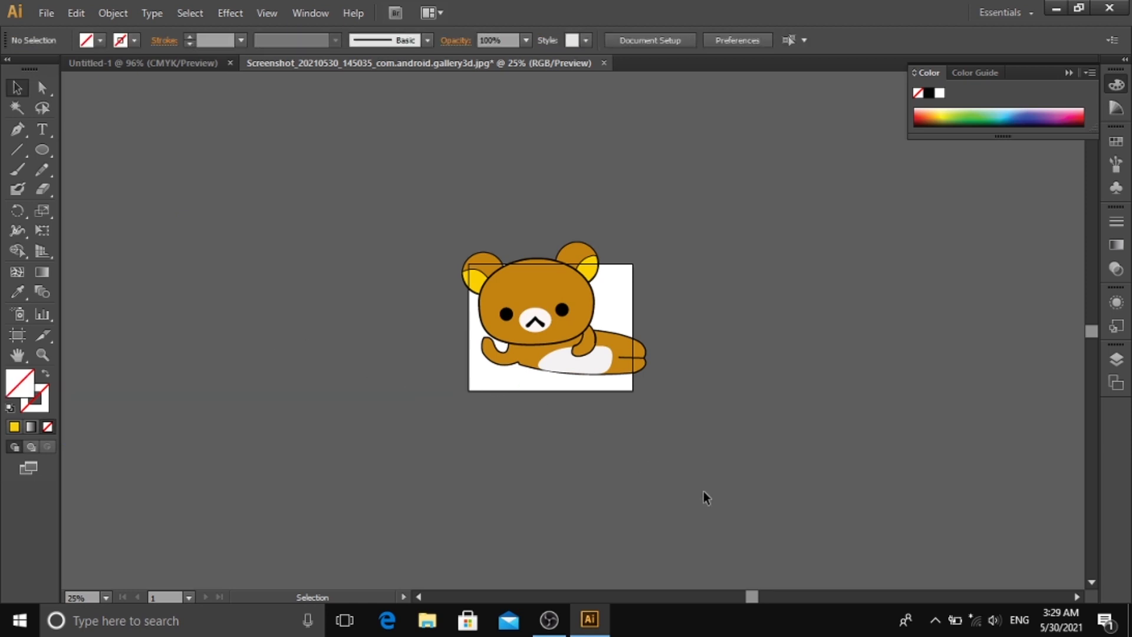
- Scale the whole bear down proportionally and move it so it fits inside the artboard
{"action": "key", "text": "ctrl+plus"}
{"action": "key", "text": "ctrl+plus"}
{"action": "key", "text": "ctrl+plus"}
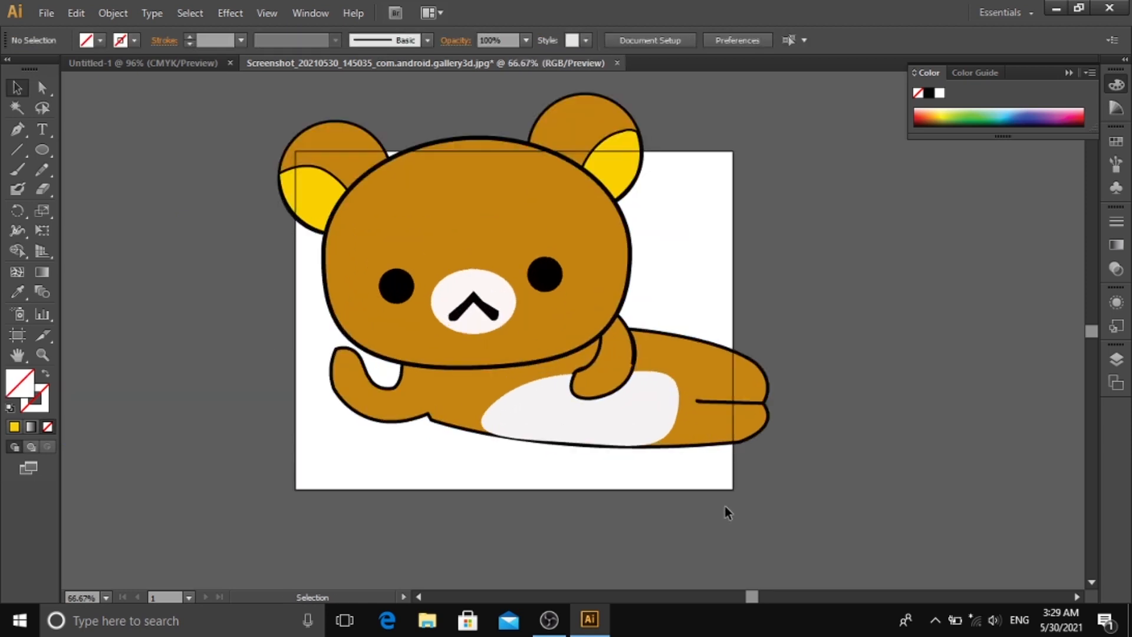
{"action": "left_click_drag", "start_coordinate": [888, 512], "coordinate": [216, 144]}
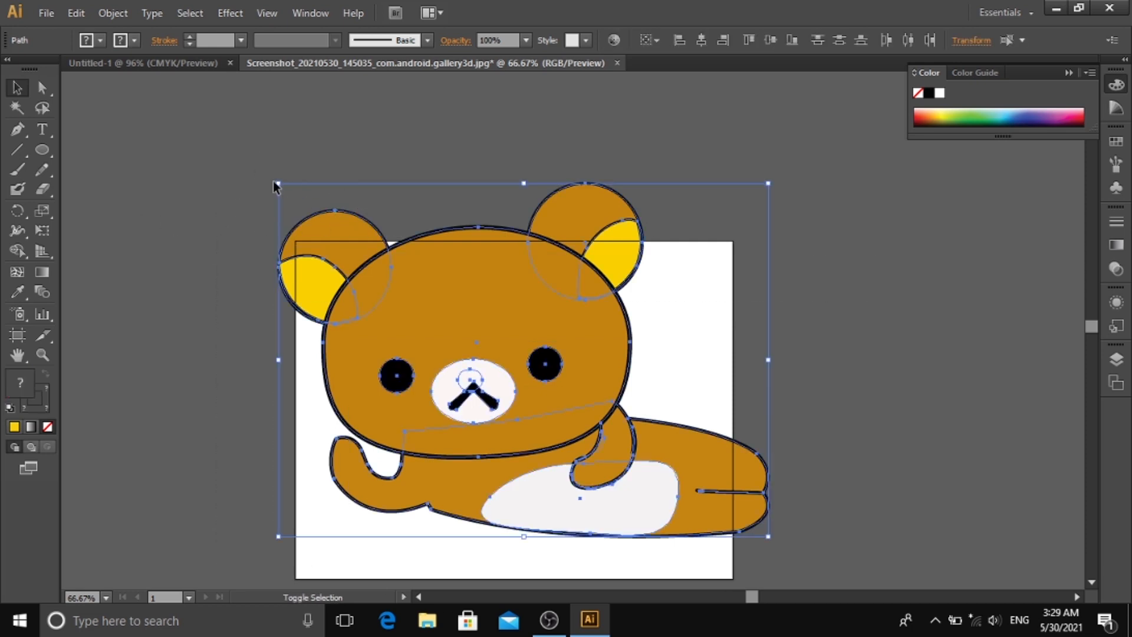
{"action": "left_click_drag", "start_coordinate": [274, 183], "coordinate": [417, 290]}
{"action": "left_click_drag", "start_coordinate": [560, 387], "coordinate": [475, 377]}
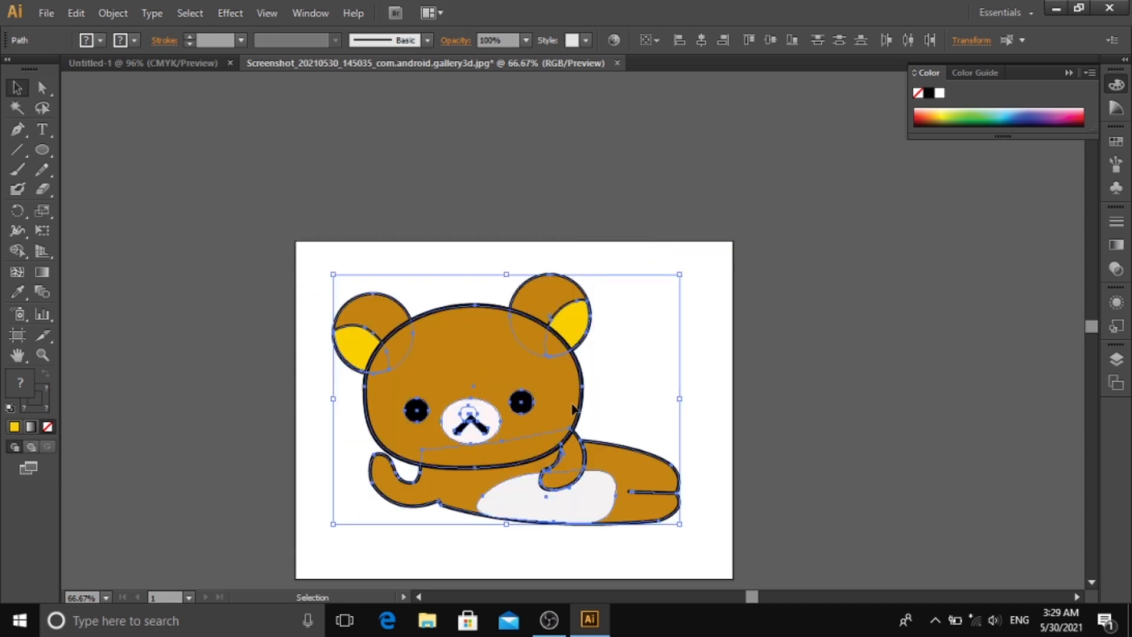
- Shift the whole bear slightly to the right to center it on the artboard
{"action": "key", "text": "ctrl+plus"}
{"action": "key", "text": "v"}
{"action": "scroll", "coordinate": [681, 390], "scroll_direction": "down", "scroll_amount": 3}
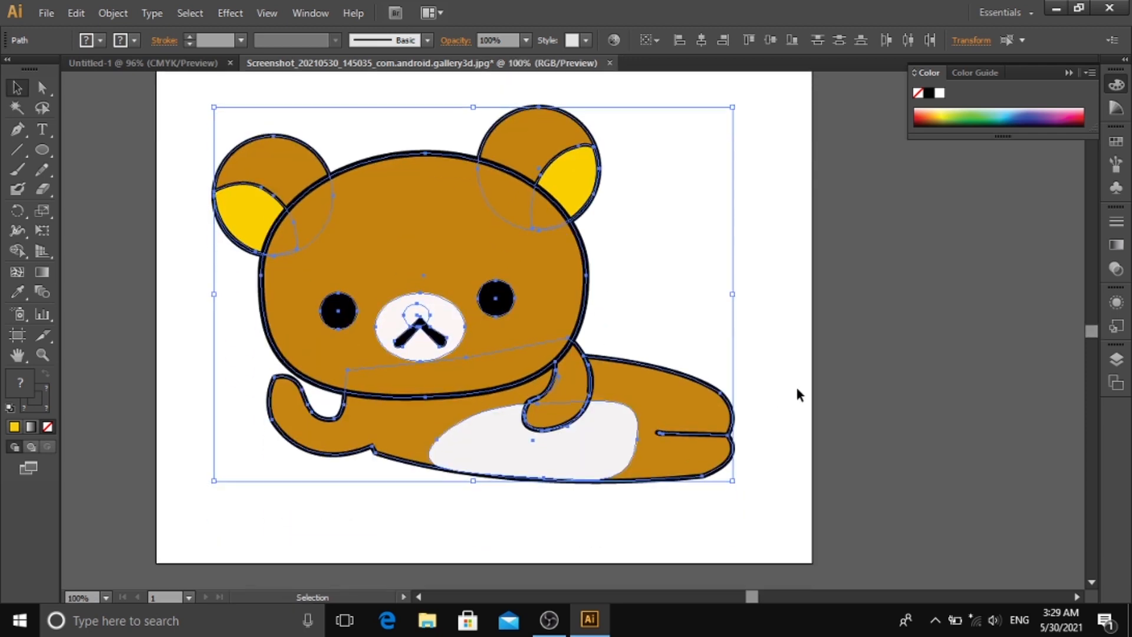
{"action": "left_click", "coordinate": [967, 395]}
{"action": "left_click_drag", "start_coordinate": [890, 517], "coordinate": [161, 99]}
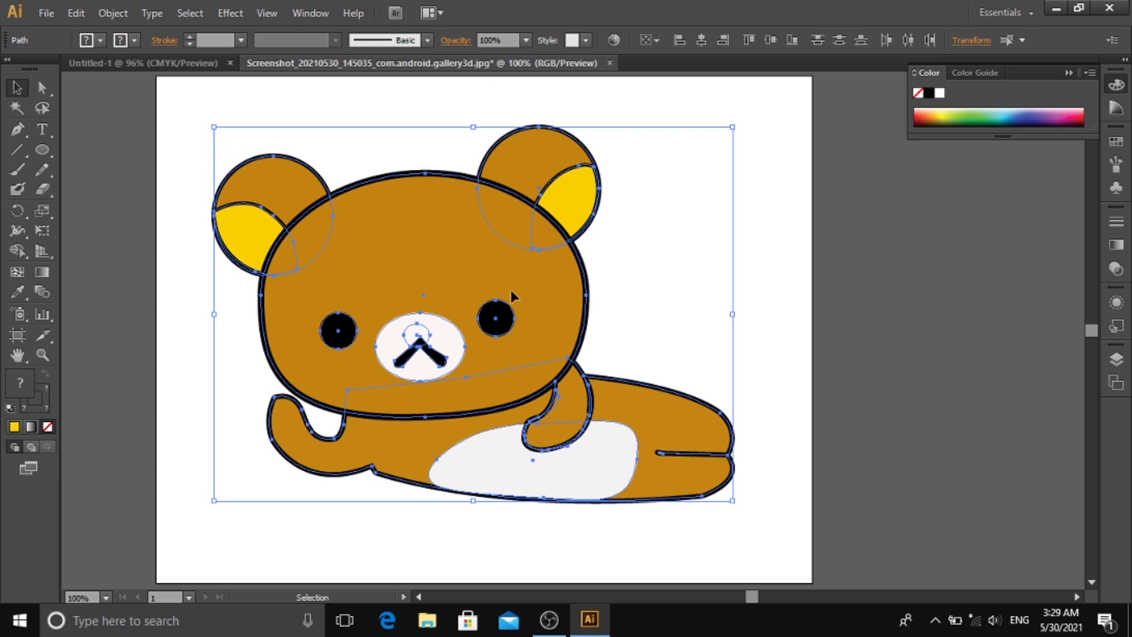
{"action": "left_click_drag", "start_coordinate": [511, 289], "coordinate": [533, 290]}
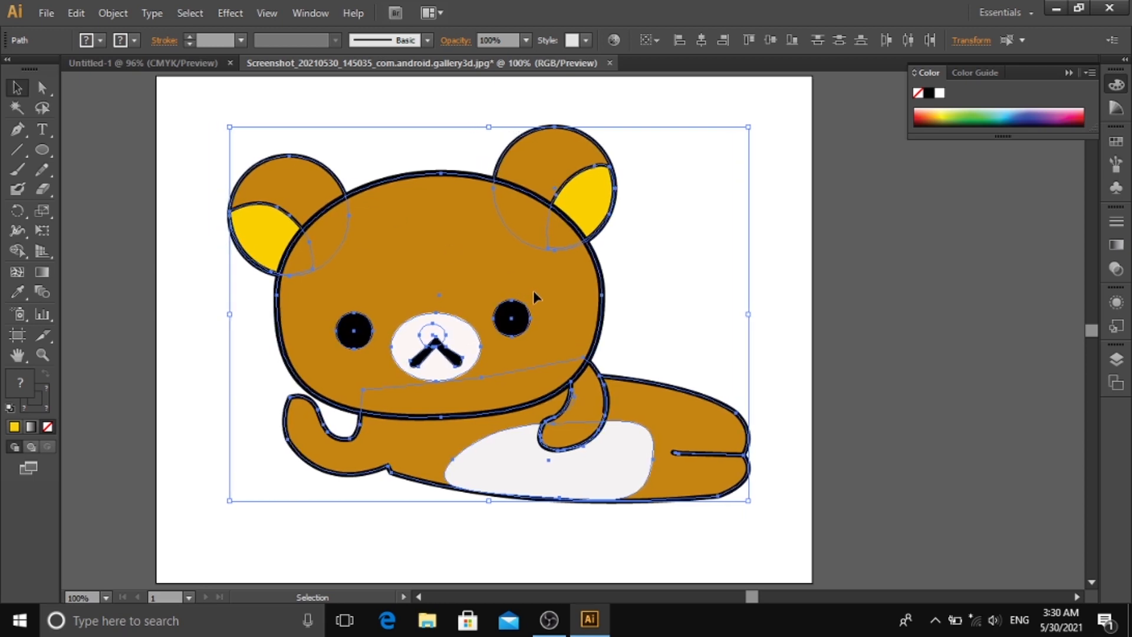
{"action": "left_click", "coordinate": [875, 331]}
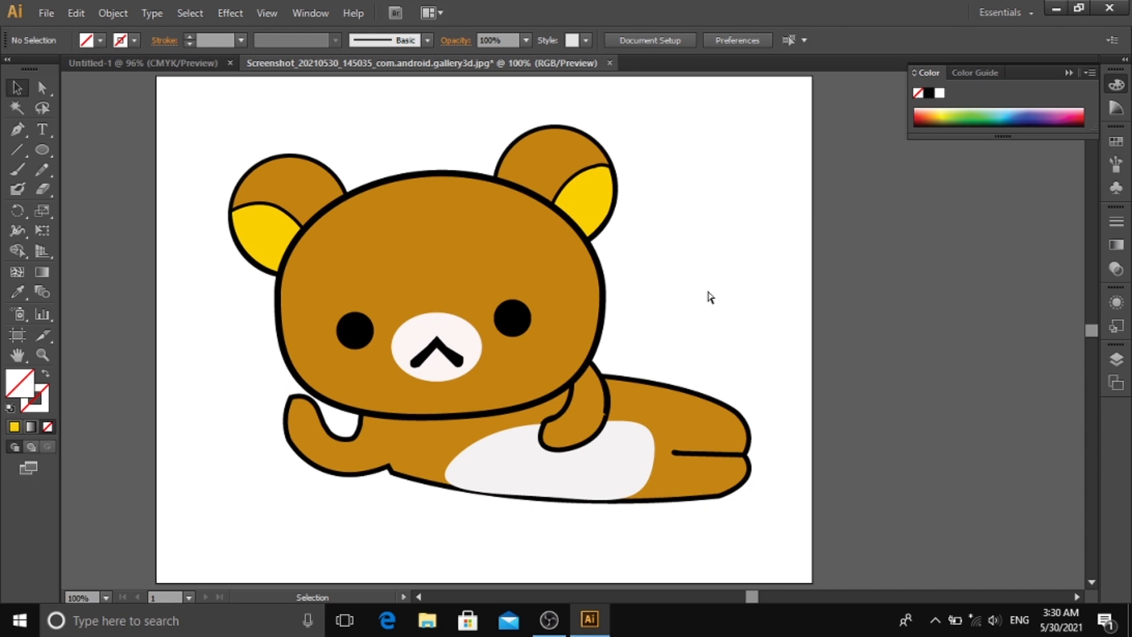
- Draw a rectangle that covers the entire artboard from corner to corner
{"action": "key", "text": "ctrl+minus"}
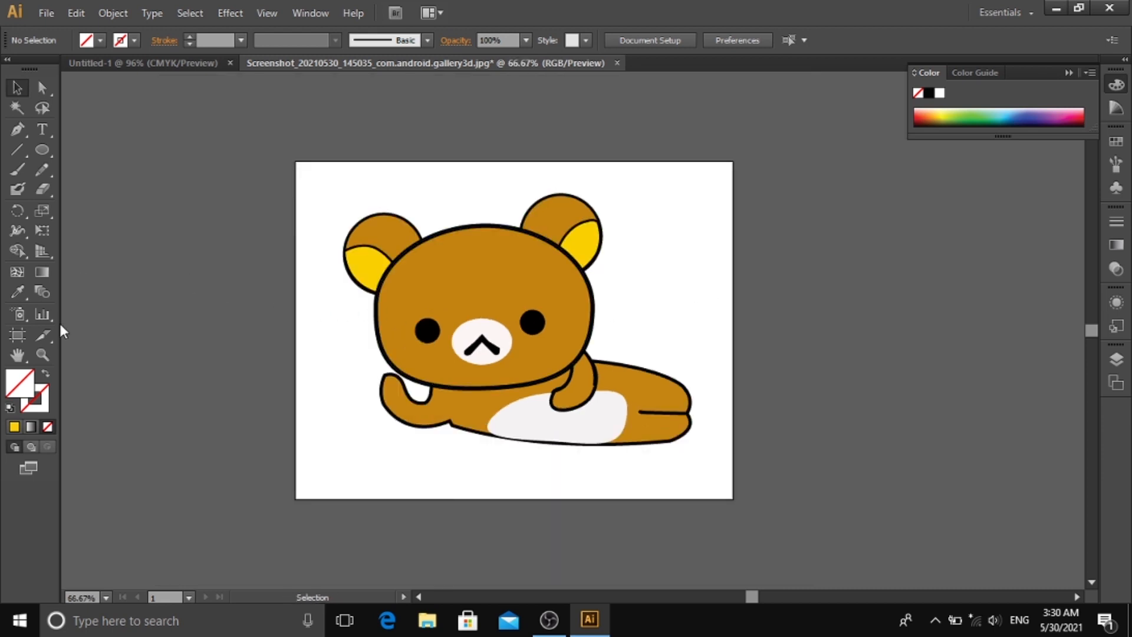
{"action": "left_click", "coordinate": [44, 161]}
{"action": "left_click", "coordinate": [43, 148]}
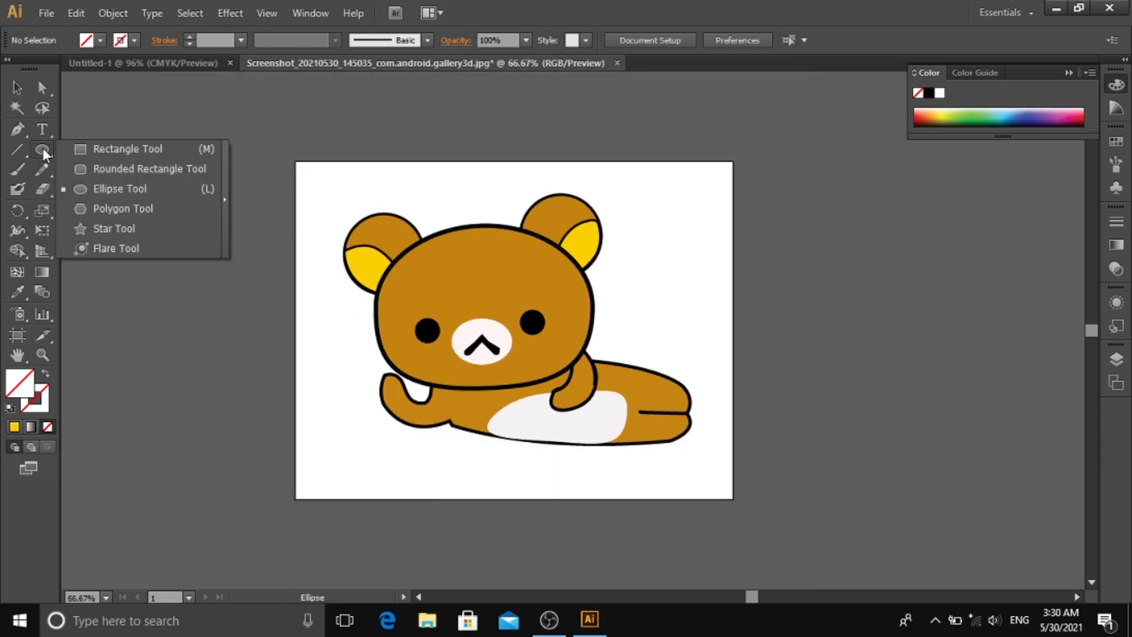
{"action": "left_click", "coordinate": [89, 151]}
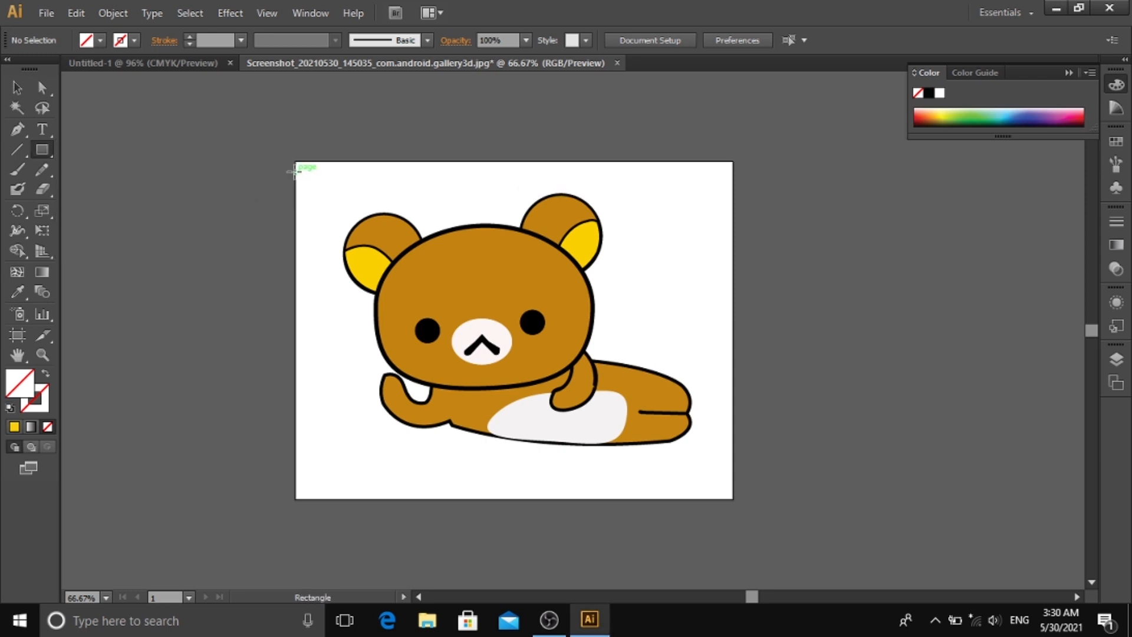
{"action": "left_click_drag", "start_coordinate": [295, 163], "coordinate": [733, 499]}
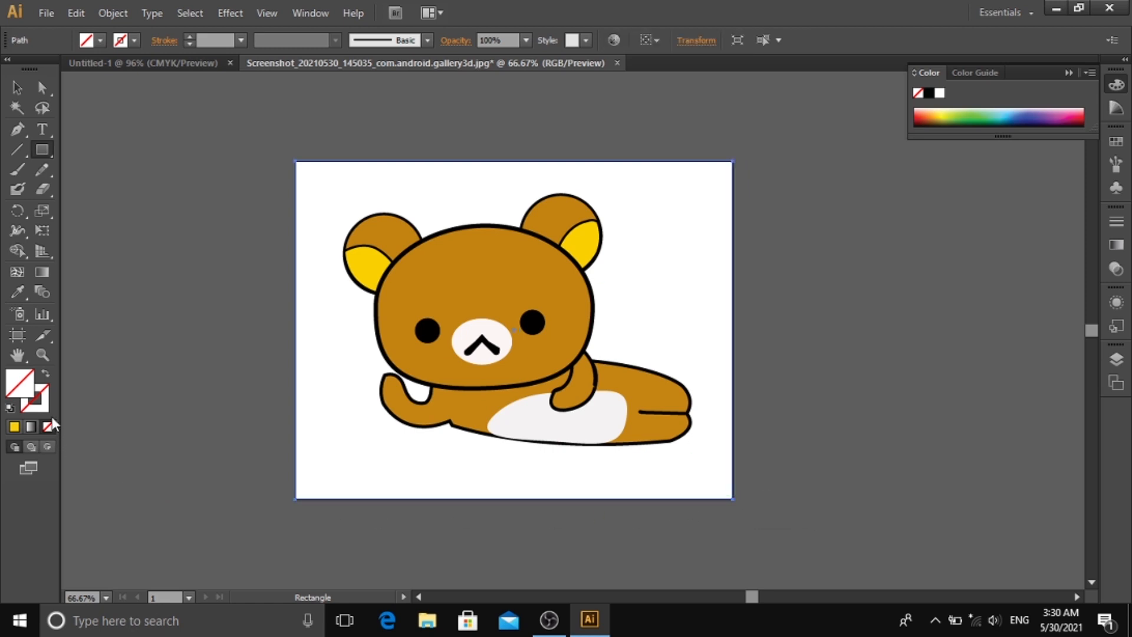
- Fill the artboard-sized rectangle with a bright green, using a hue of 149°
{"action": "double_click", "coordinate": [14, 386]}
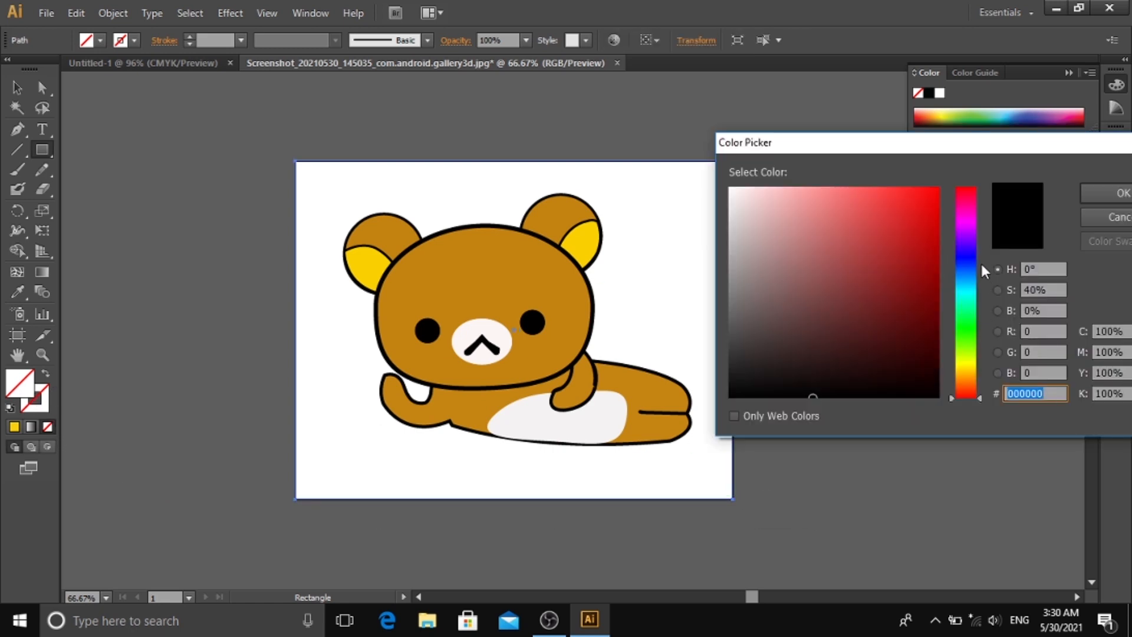
{"action": "left_click", "coordinate": [966, 244]}
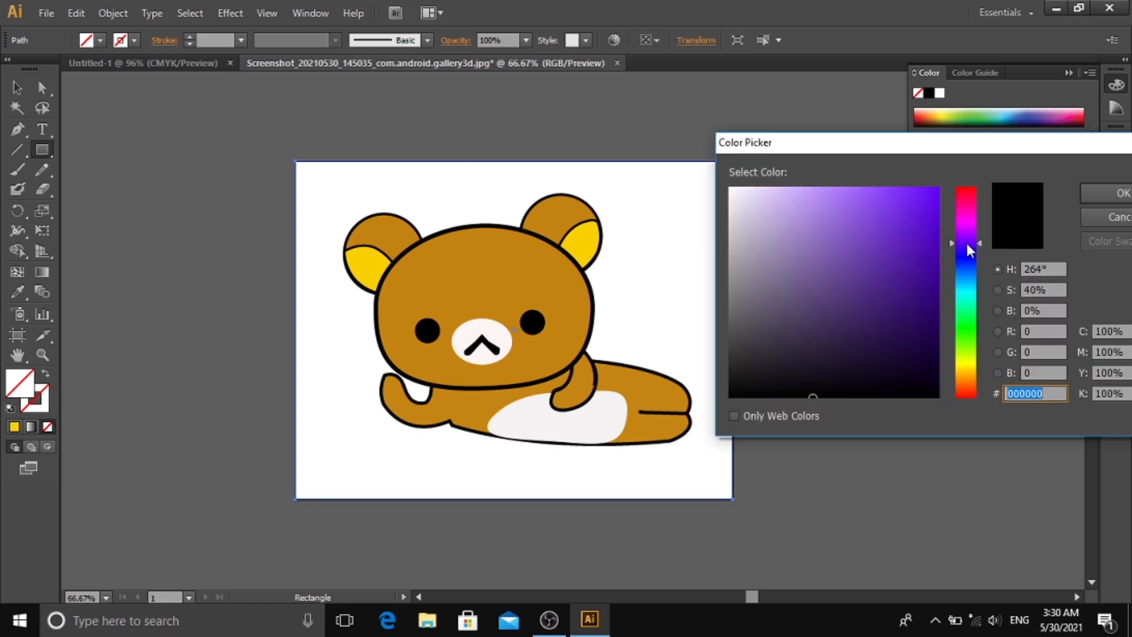
{"action": "left_click", "coordinate": [962, 310]}
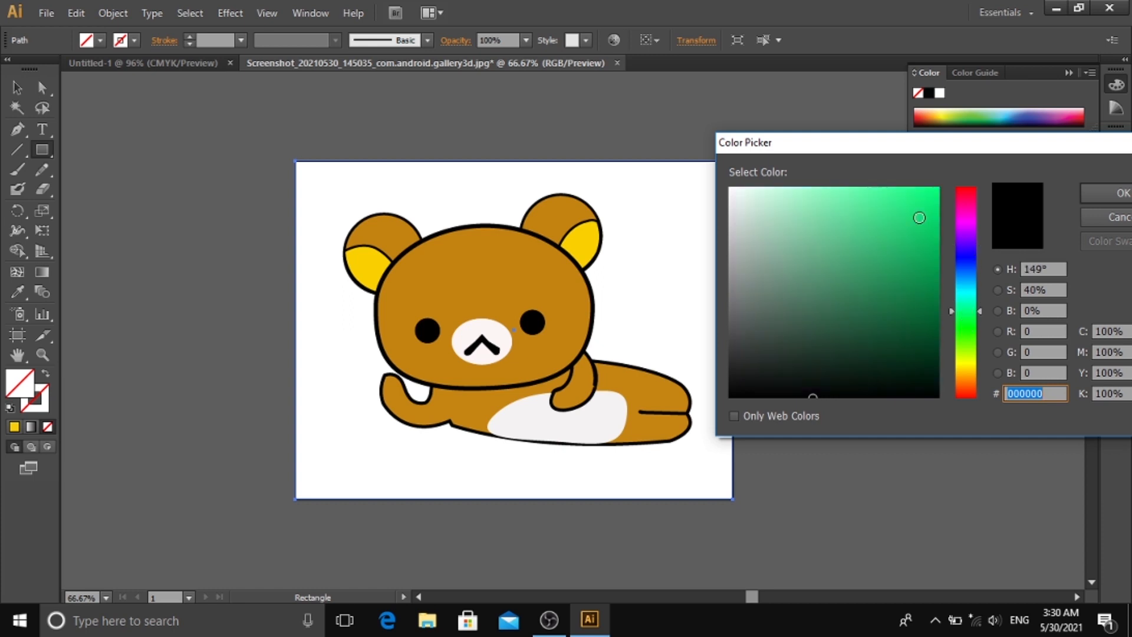
{"action": "left_click", "coordinate": [928, 198]}
{"action": "left_click", "coordinate": [1088, 190]}
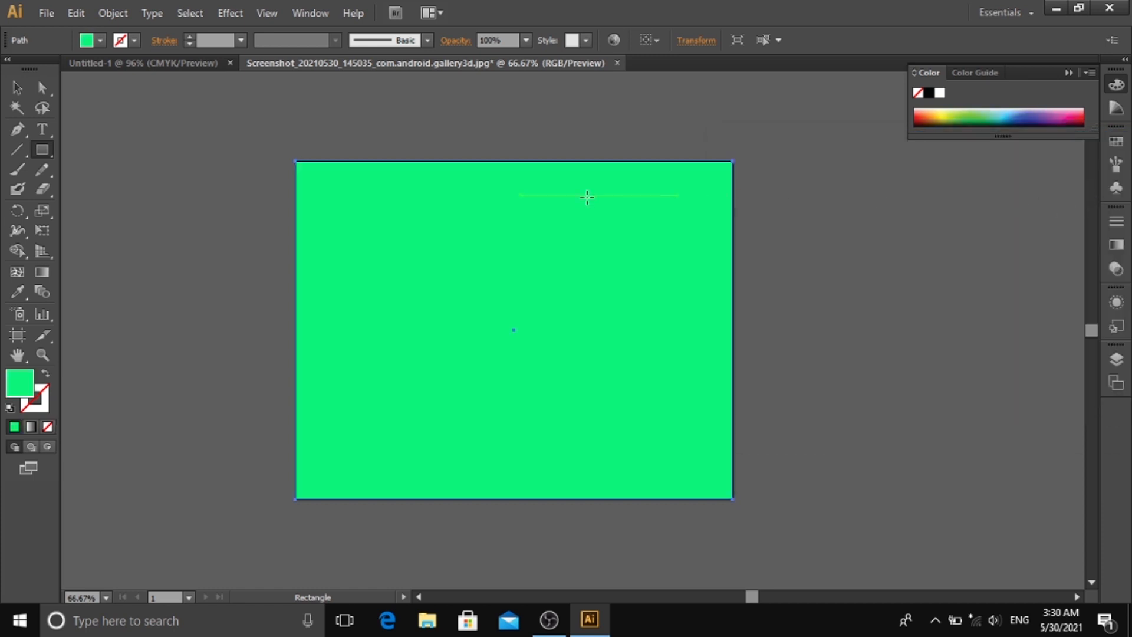
- Send the green rectangle to the back so it becomes the background behind the bear
{"action": "left_click", "coordinate": [17, 87]}
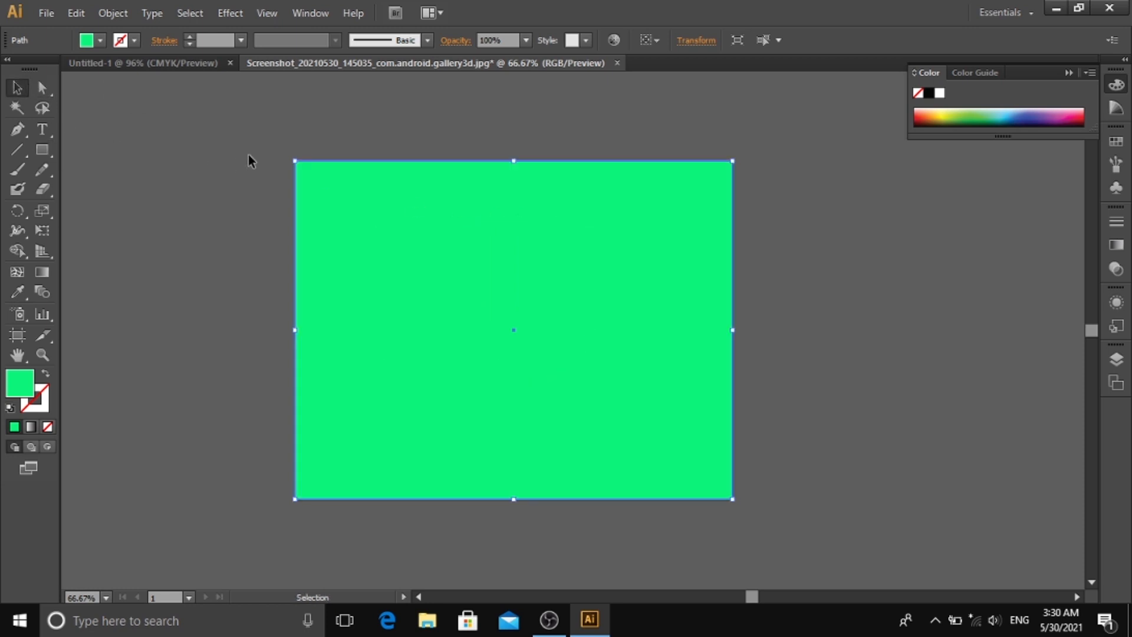
{"action": "right_click", "coordinate": [316, 171]}
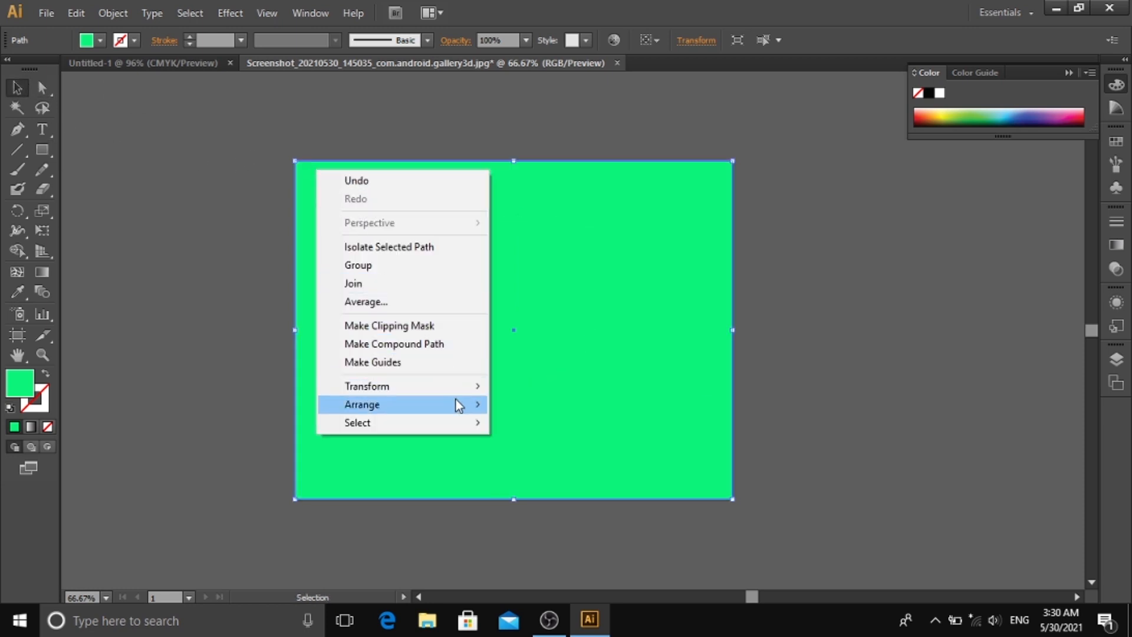
{"action": "mouse_move", "coordinate": [455, 402]}
{"action": "left_click", "coordinate": [524, 443]}
{"action": "left_click", "coordinate": [854, 385]}
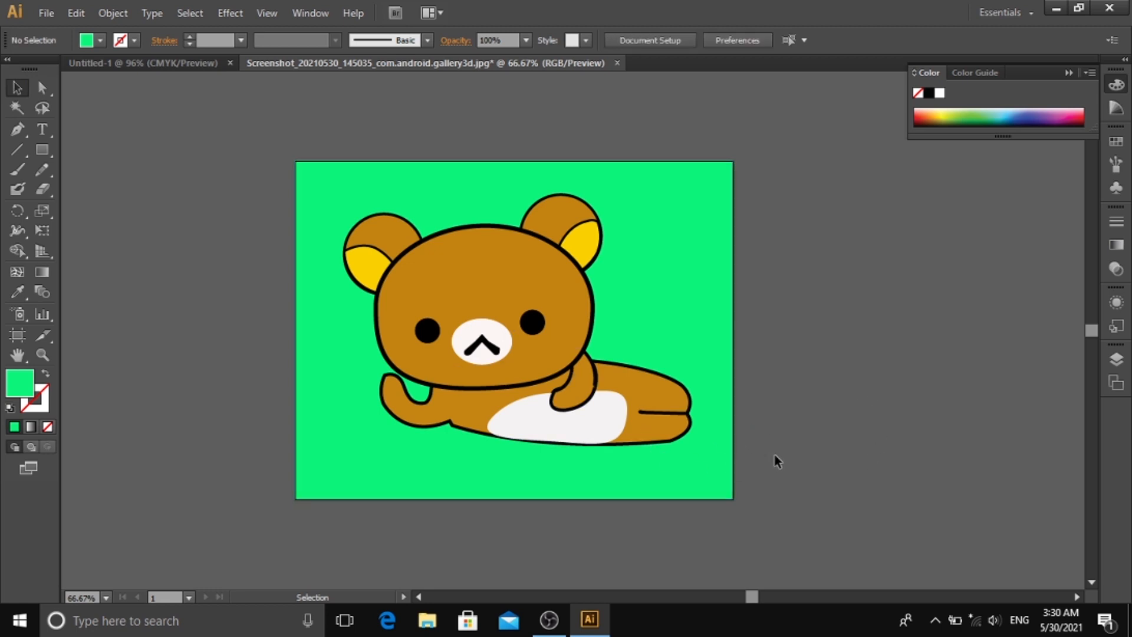
- Select everything except the green background and scale the bear down further
{"action": "key", "text": "ctrl+a"}
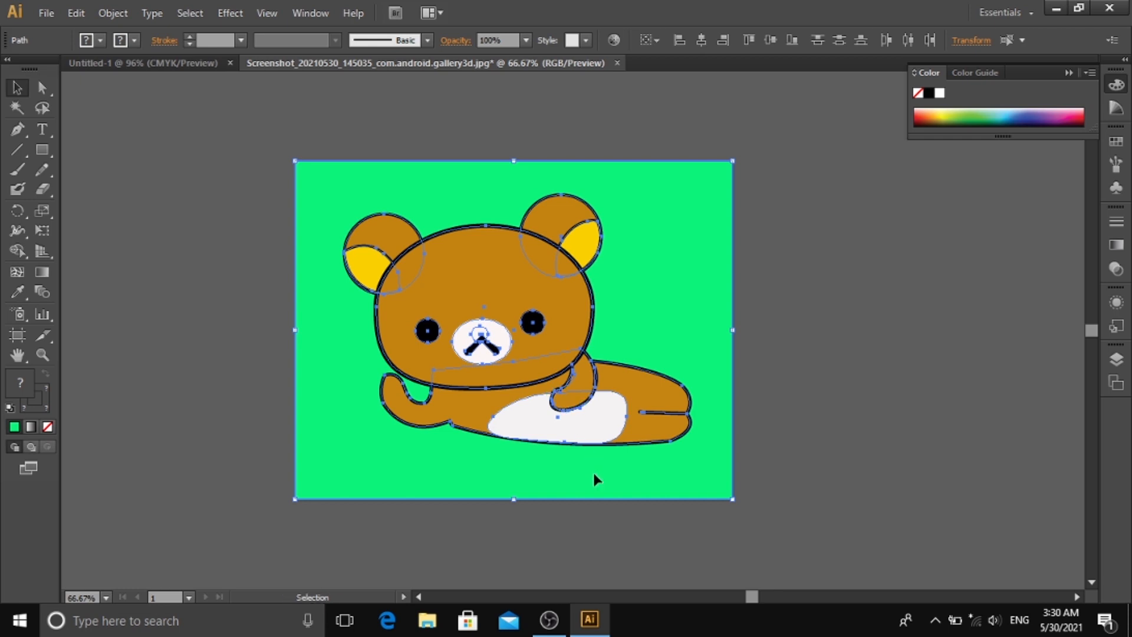
{"action": "key", "text": "a"}
{"action": "key", "text": "v"}
{"action": "left_click", "coordinate": [693, 482], "text": "shift"}
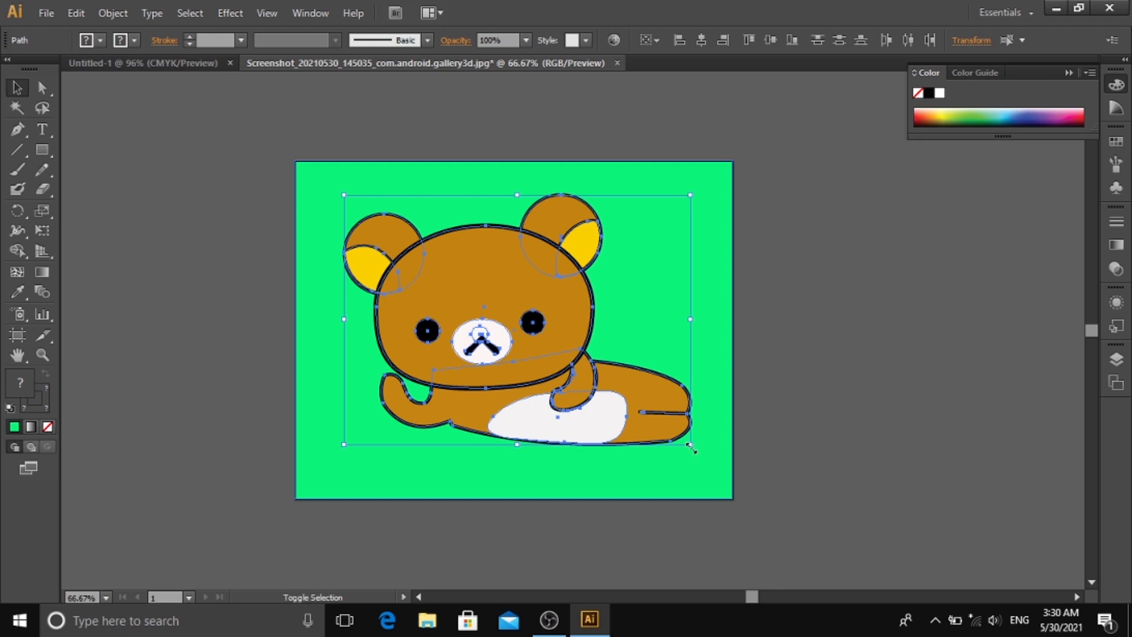
{"action": "left_click_drag", "start_coordinate": [690, 445], "coordinate": [634, 370]}
- Move the bear to the lower middle of the green background, leaving space above its head
{"action": "key", "text": "ctrl+1"}
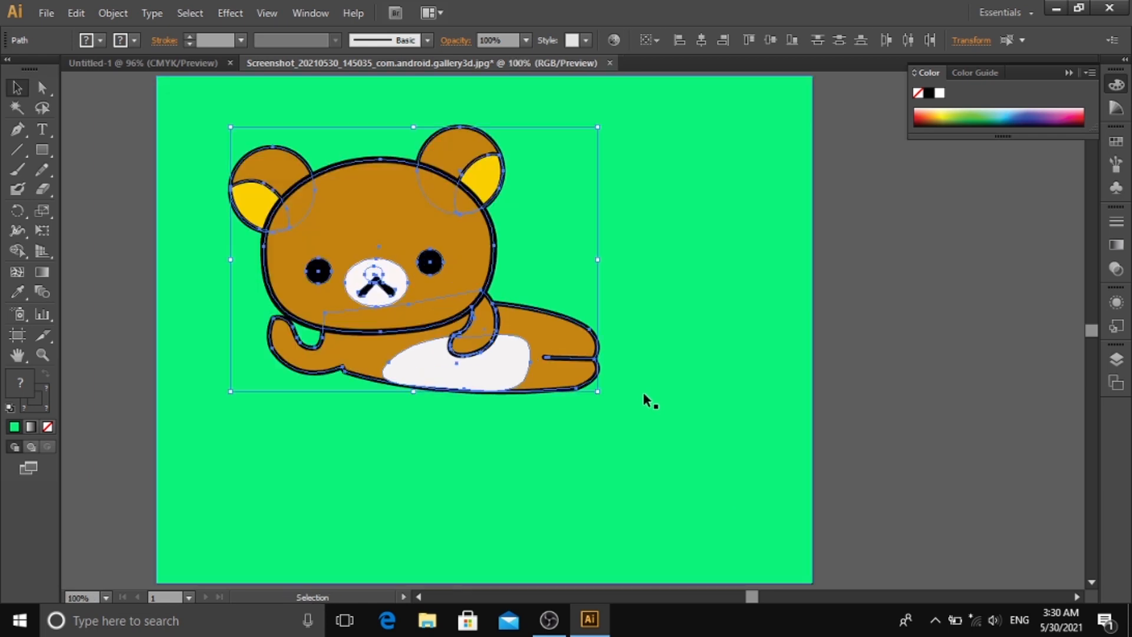
{"action": "scroll", "coordinate": [655, 409], "scroll_direction": "up", "scroll_amount": 3}
{"action": "left_click_drag", "start_coordinate": [462, 306], "coordinate": [541, 321]}
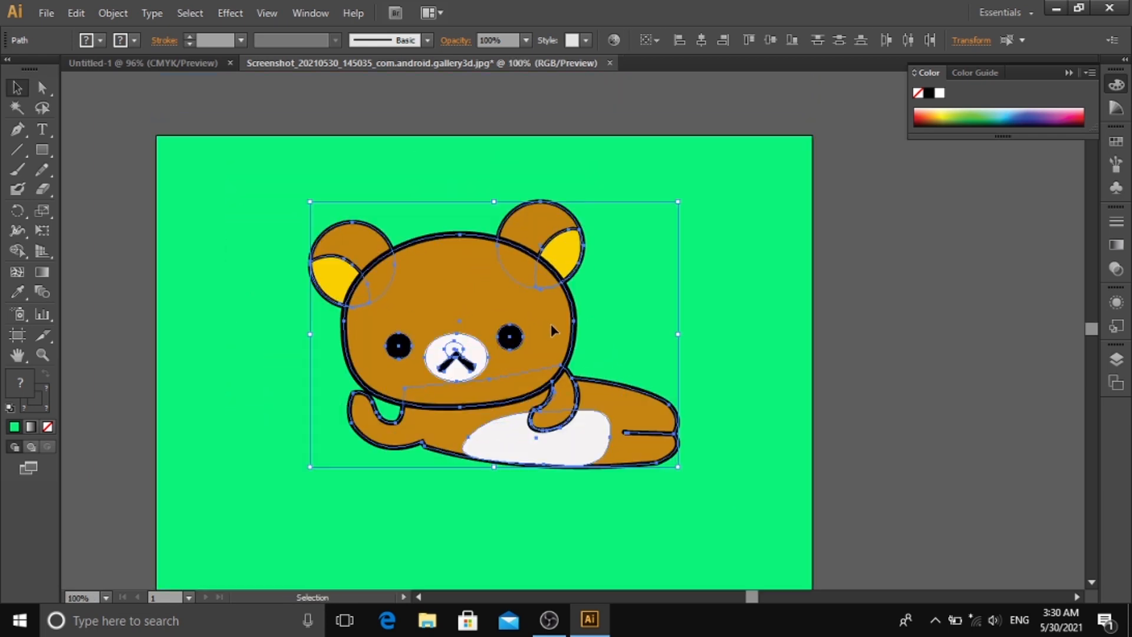
{"action": "scroll", "coordinate": [553, 330], "scroll_direction": "down", "scroll_amount": 3}
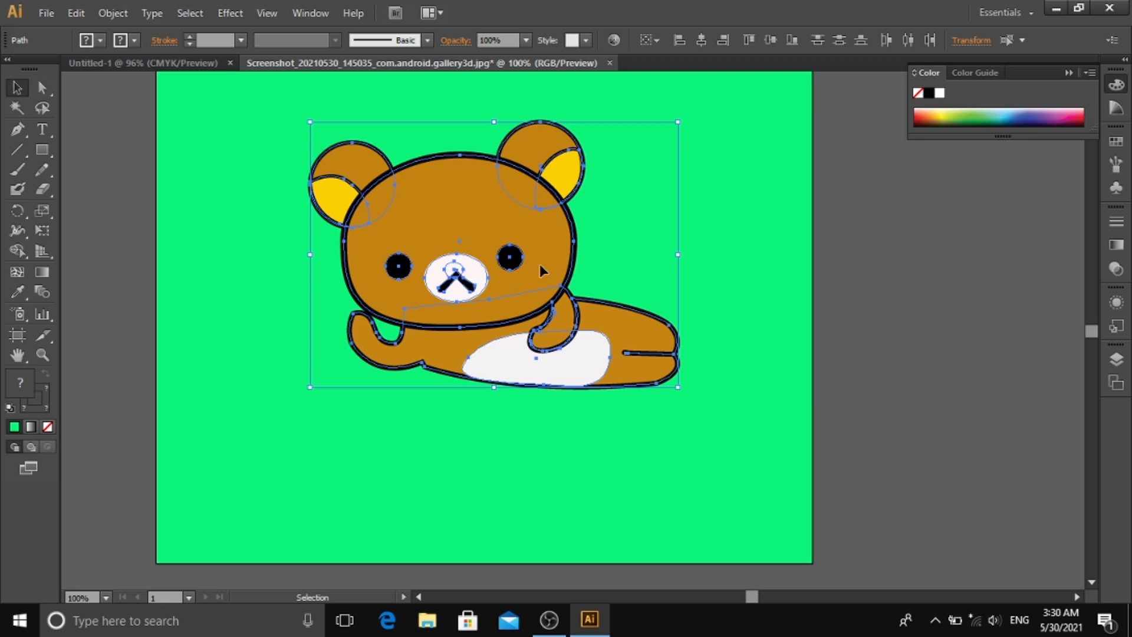
{"action": "left_click_drag", "start_coordinate": [541, 266], "coordinate": [517, 390]}
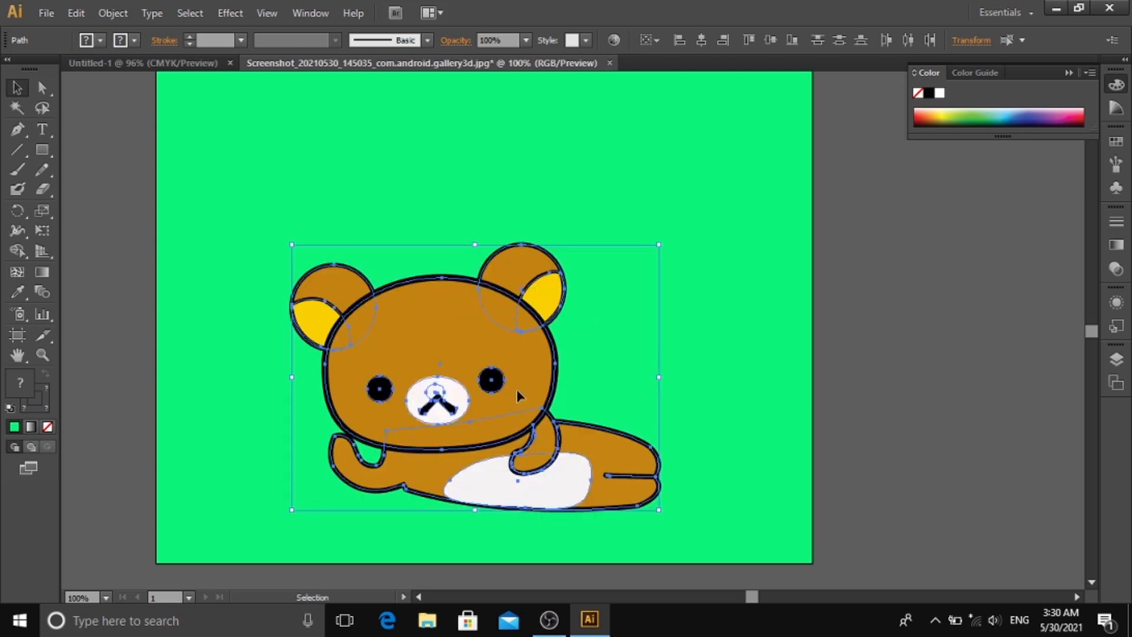
{"action": "scroll", "coordinate": [628, 385], "scroll_direction": "up", "scroll_amount": 2}
{"action": "scroll", "coordinate": [628, 384], "scroll_direction": "down", "scroll_amount": 1}
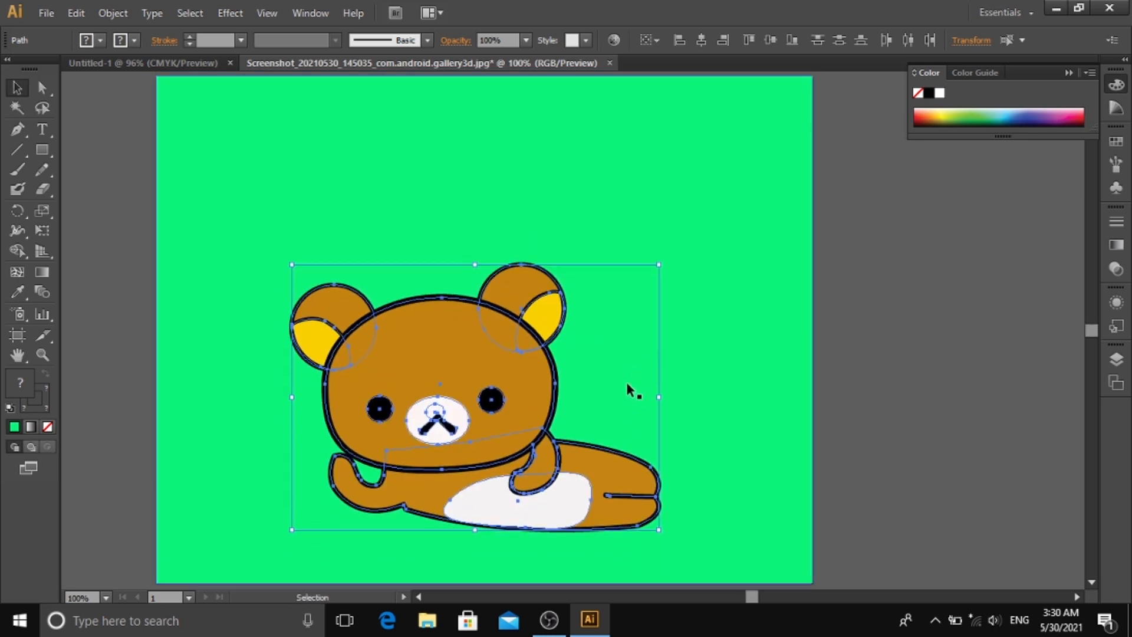
{"action": "left_click_drag", "start_coordinate": [538, 366], "coordinate": [537, 380]}
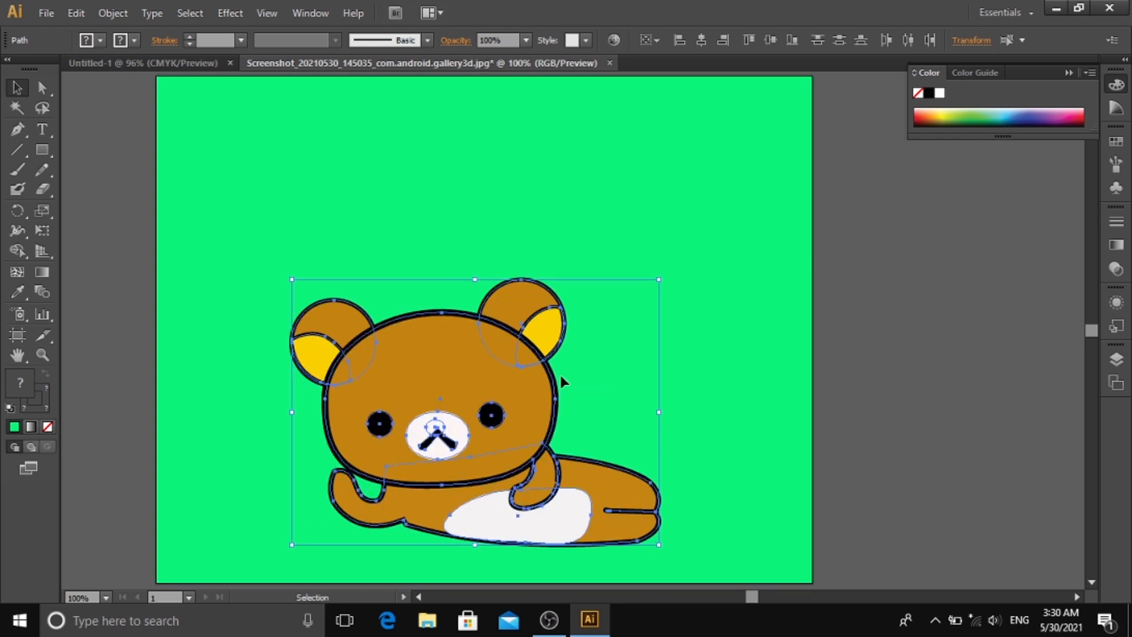
{"action": "scroll", "coordinate": [632, 372], "scroll_direction": "down", "scroll_amount": 2}
{"action": "scroll", "coordinate": [632, 372], "scroll_direction": "up", "scroll_amount": 3}
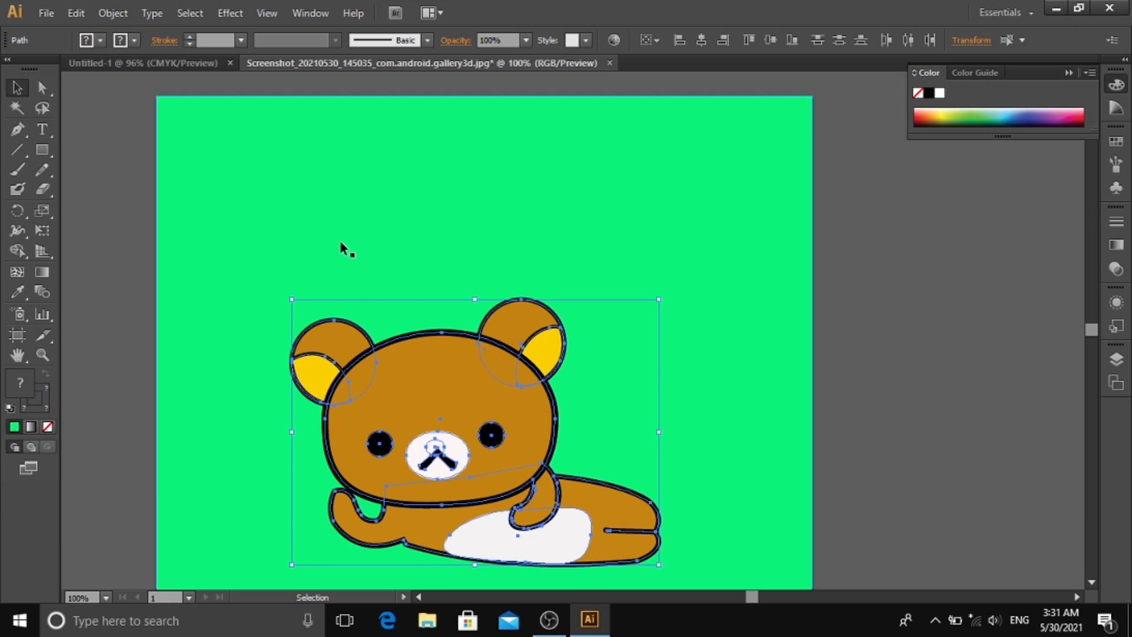
{"action": "left_click", "coordinate": [687, 298]}
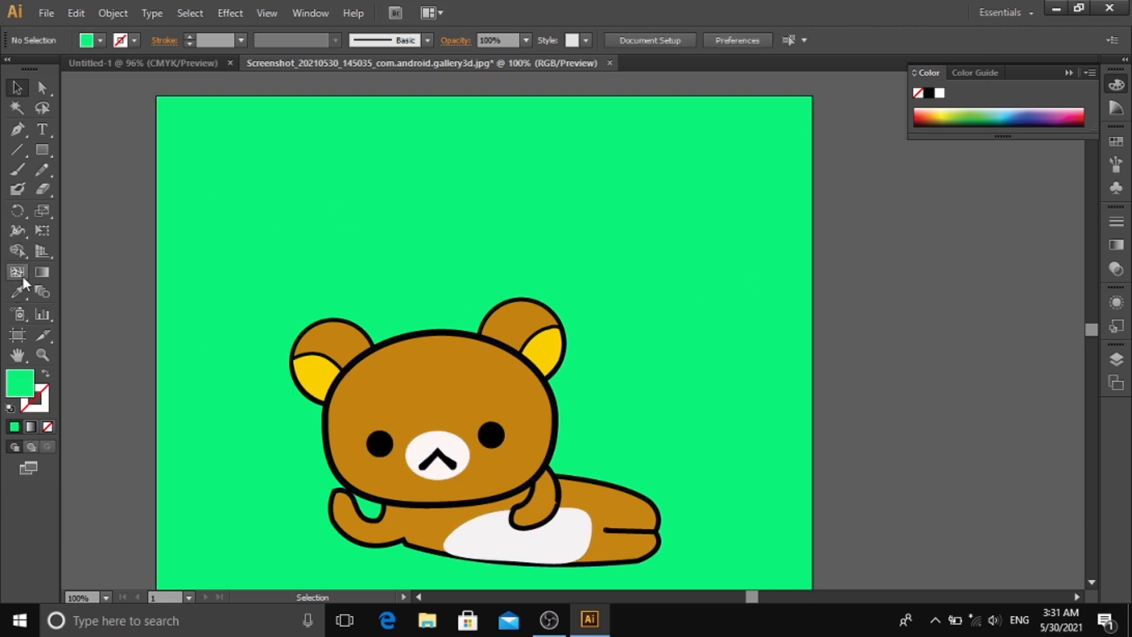
- Start a text line above the bear's head and set its font to Palatino Linotype Bold at 26 pt
{"action": "left_click", "coordinate": [49, 134]}
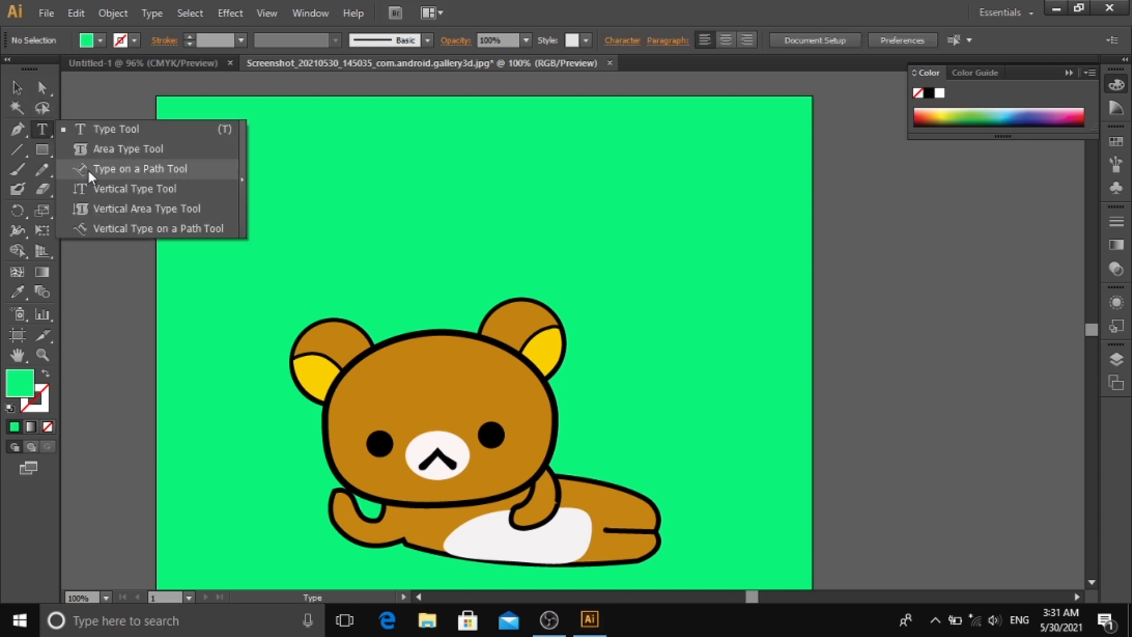
{"action": "left_click", "coordinate": [94, 132]}
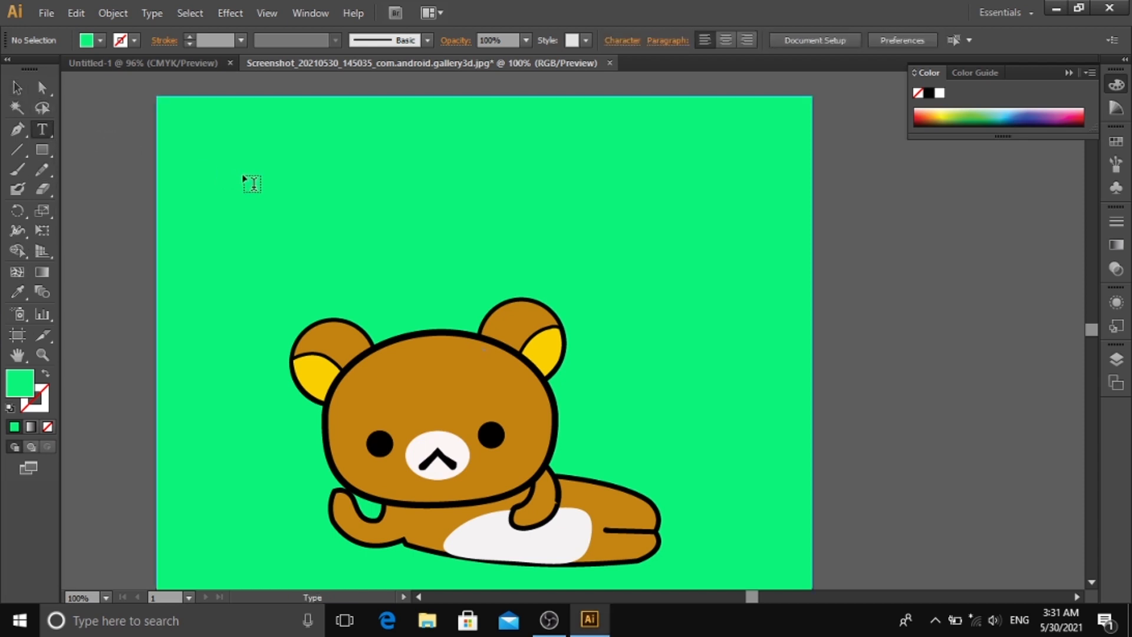
{"action": "left_click", "coordinate": [343, 169]}
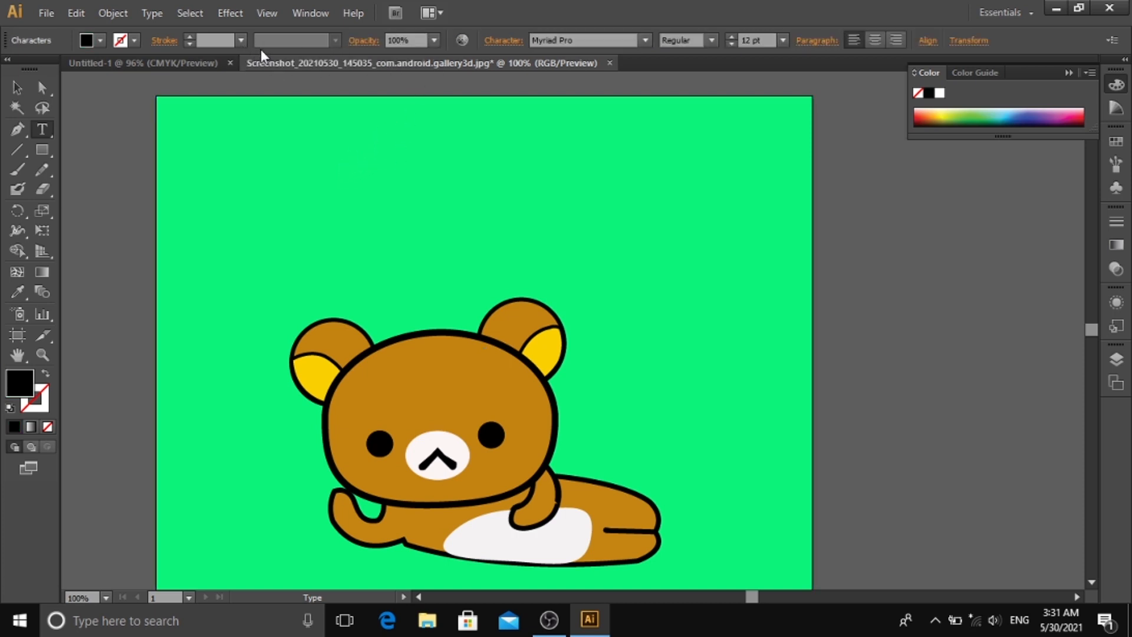
{"action": "left_click", "coordinate": [623, 40]}
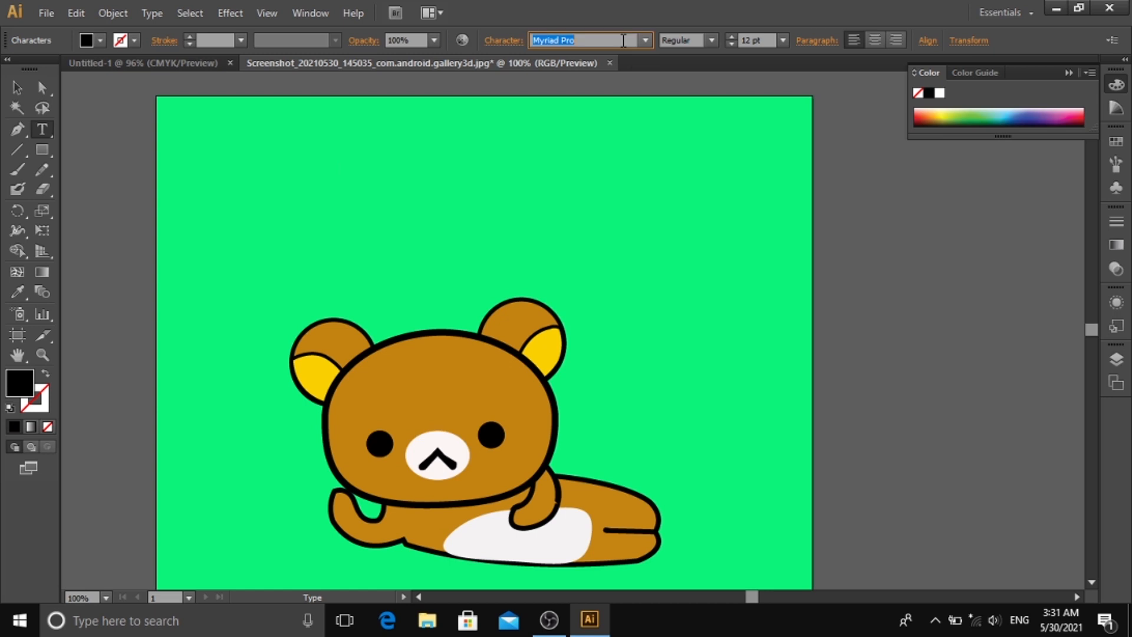
{"action": "type", "text": "Palatino Linotype"}
{"action": "left_click", "coordinate": [645, 41]}
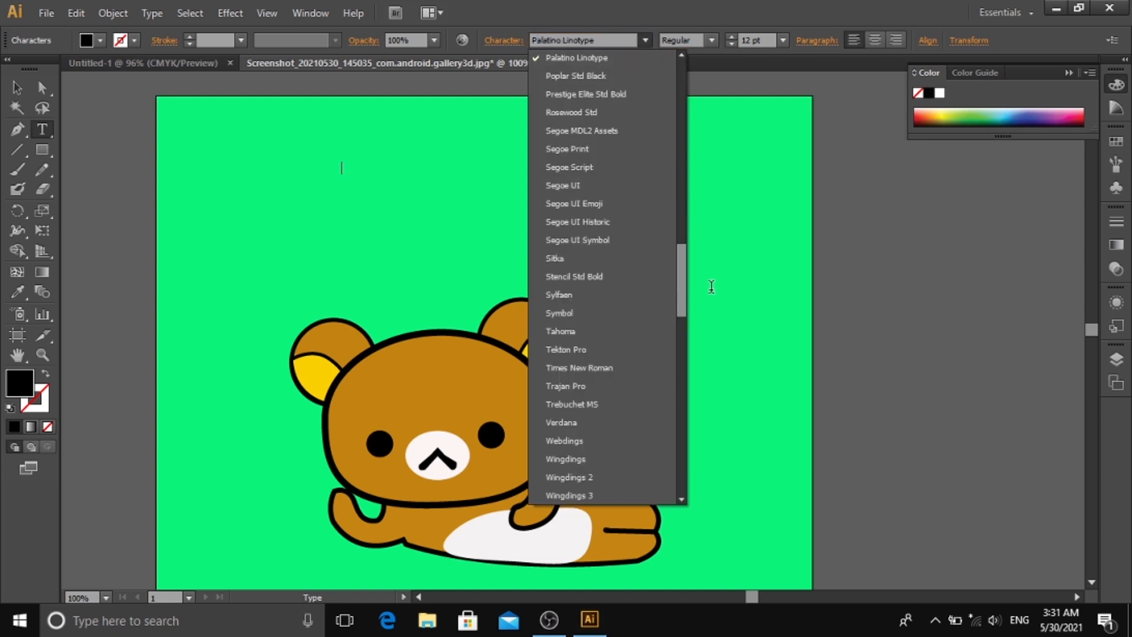
{"action": "left_click_drag", "start_coordinate": [684, 293], "coordinate": [650, 76]}
{"action": "left_click", "coordinate": [708, 42]}
{"action": "left_click", "coordinate": [708, 42]}
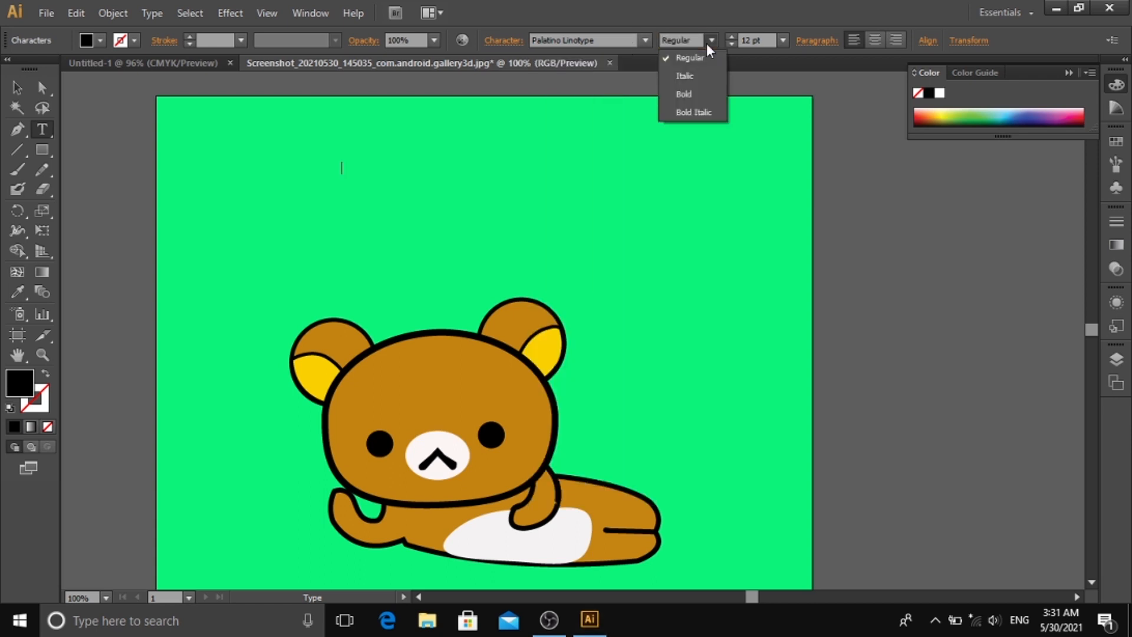
{"action": "left_click", "coordinate": [698, 100]}
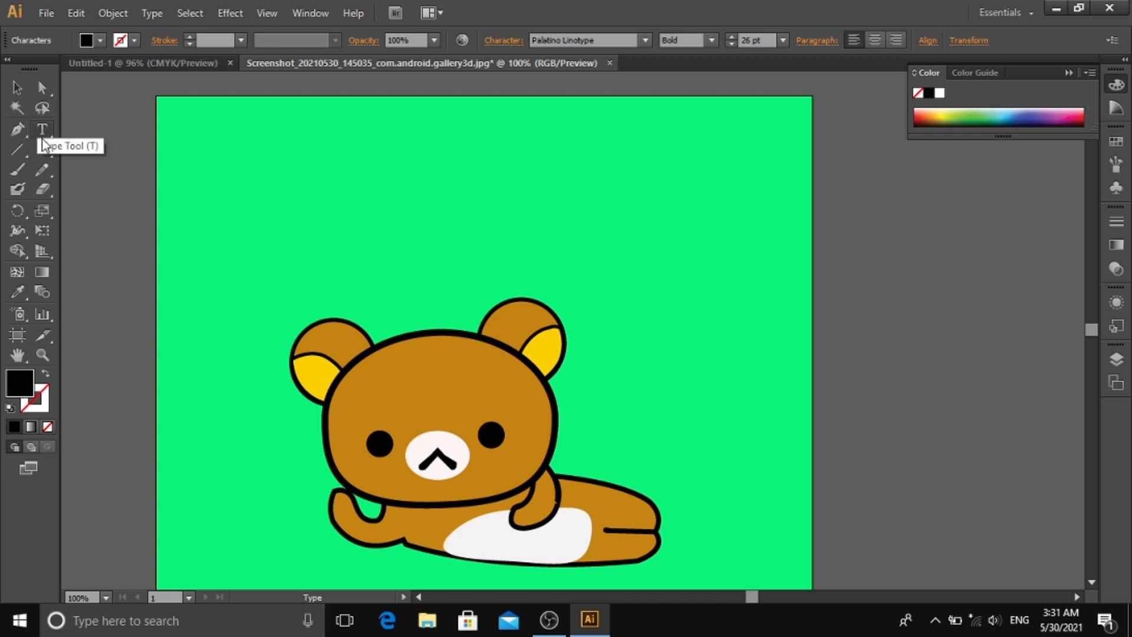
- Enter the title text "Good Night" above the bear
{"action": "type", "text": "G"}
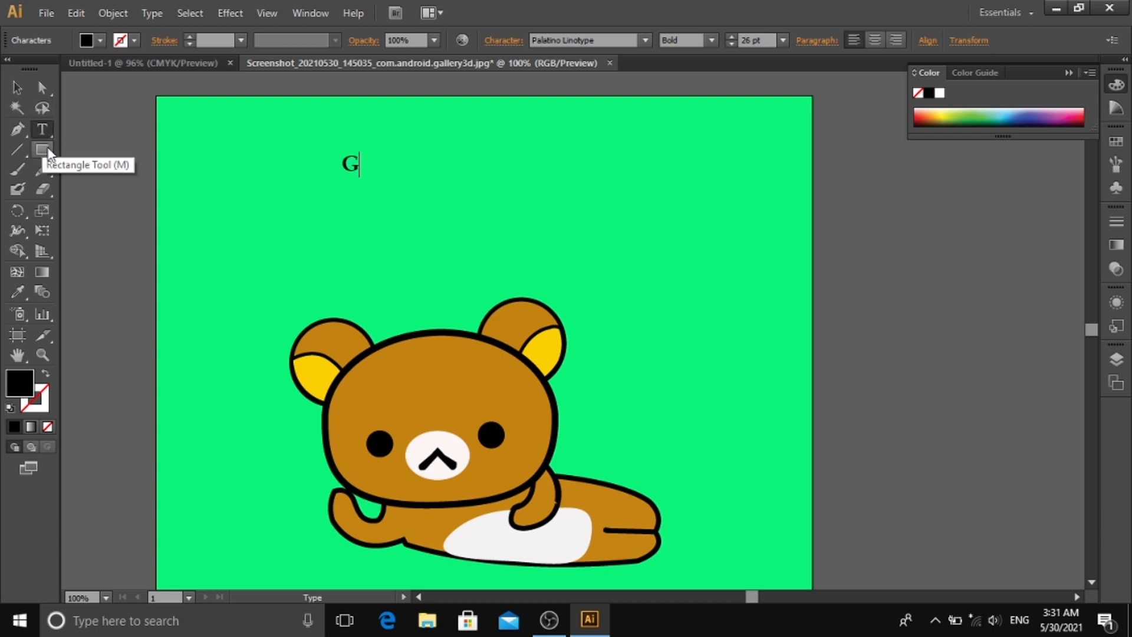
{"action": "type", "text": "oog"}
{"action": "key", "text": "BackSpace"}
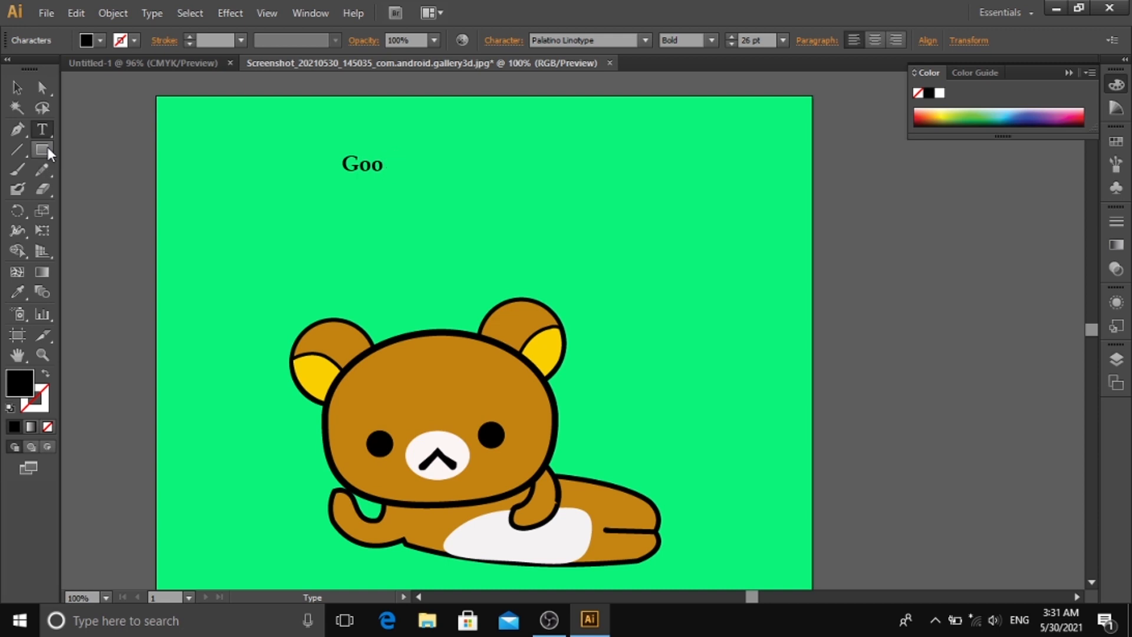
{"action": "type", "text": "d"}
{"action": "key", "text": "BackSpace"}
{"action": "type", "text": "OOD"}
{"action": "key", "text": "BackSpace"}
{"action": "key", "text": "BackSpace"}
{"action": "key", "text": "BackSpace"}
{"action": "type", "text": "ood Night"}
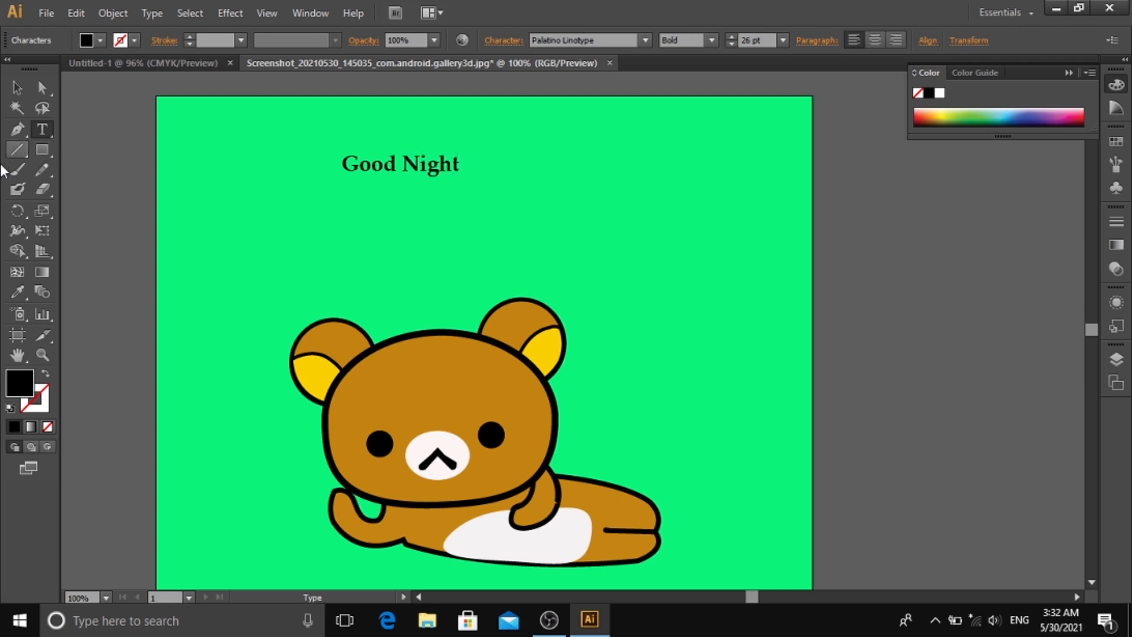
- Select the whole Good Night title and give its characters a 3 pt black stroke
{"action": "mouse_move", "coordinate": [461, 165]}
{"action": "left_mouse_down"}
{"action": "mouse_move", "coordinate": [356, 164]}
{"action": "mouse_move", "coordinate": [250, 131]}
{"action": "left_mouse_up"}
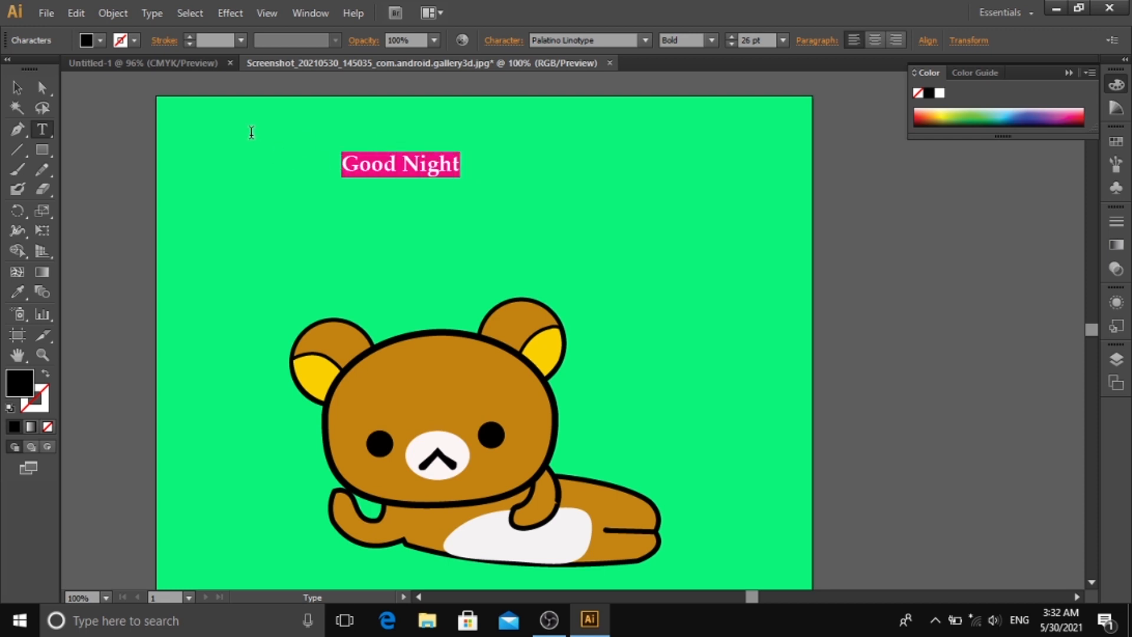
{"action": "left_click", "coordinate": [190, 38]}
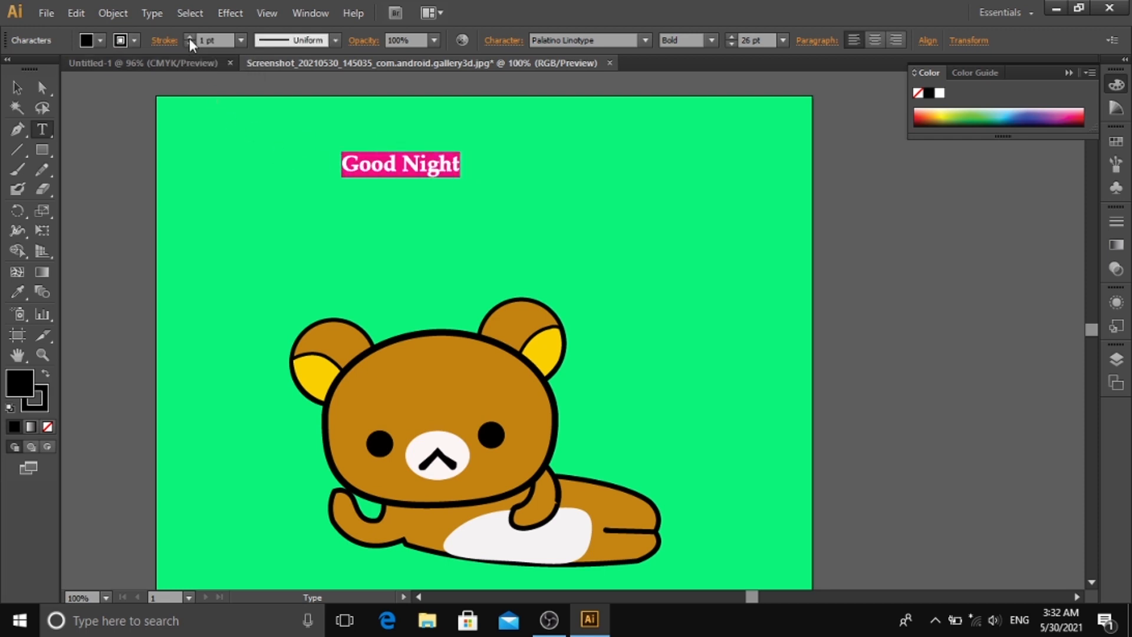
{"action": "left_click", "coordinate": [189, 37]}
{"action": "left_click", "coordinate": [189, 37]}
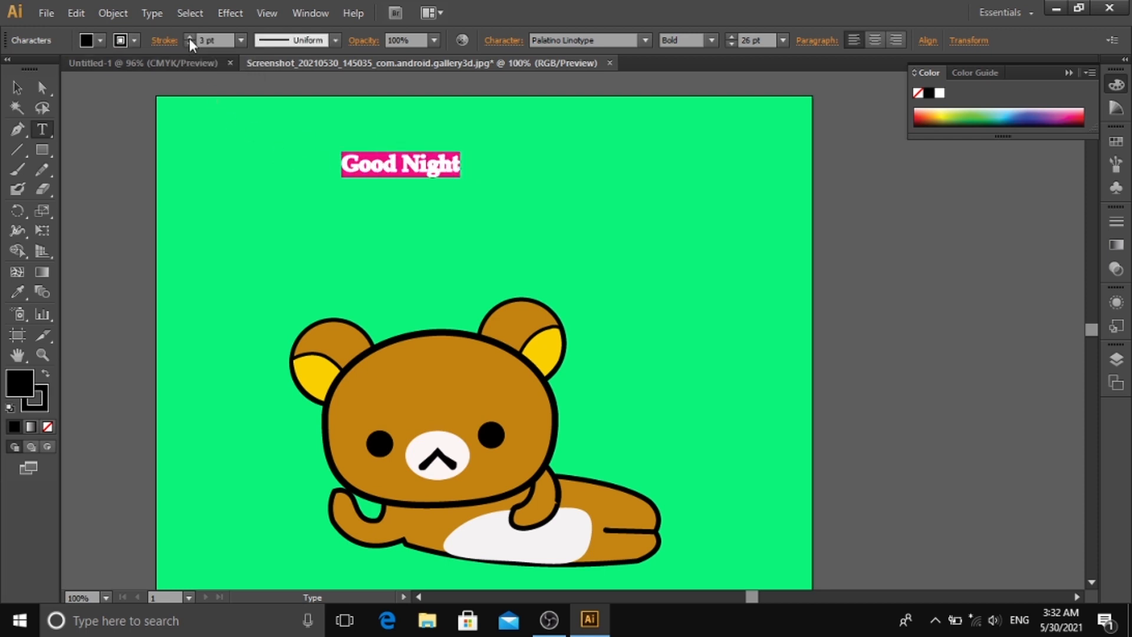
- Increase the selected title's font size to 62 pt
{"action": "left_click", "coordinate": [730, 36]}
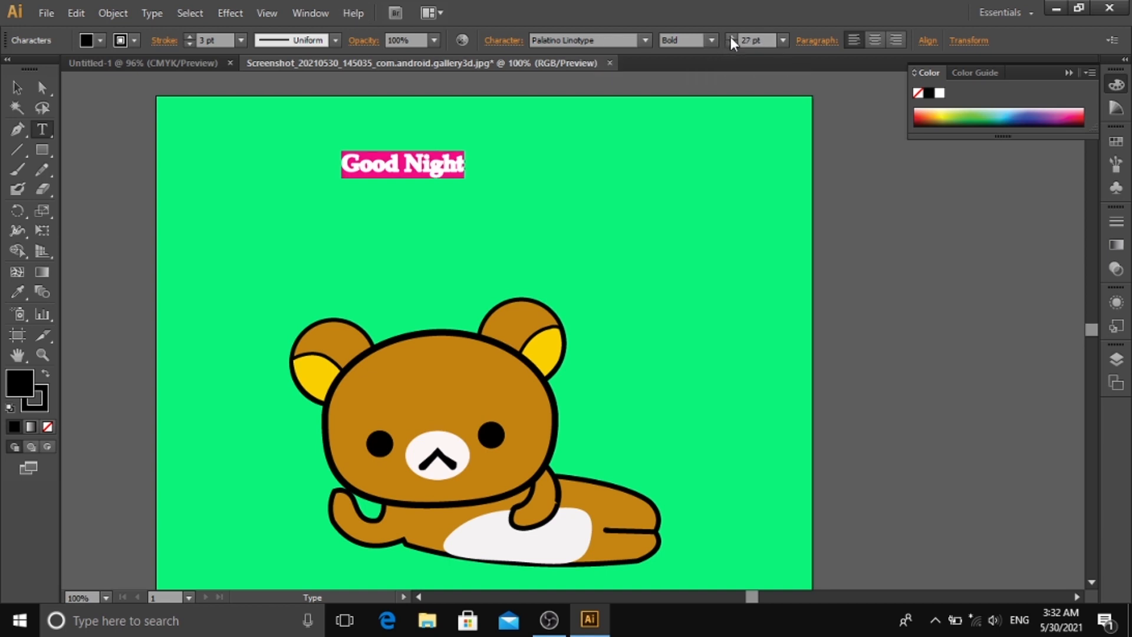
{"action": "left_click", "coordinate": [730, 36]}
{"action": "left_click", "coordinate": [730, 37]}
{"action": "left_click", "coordinate": [730, 36]}
{"action": "left_click", "coordinate": [730, 36]}
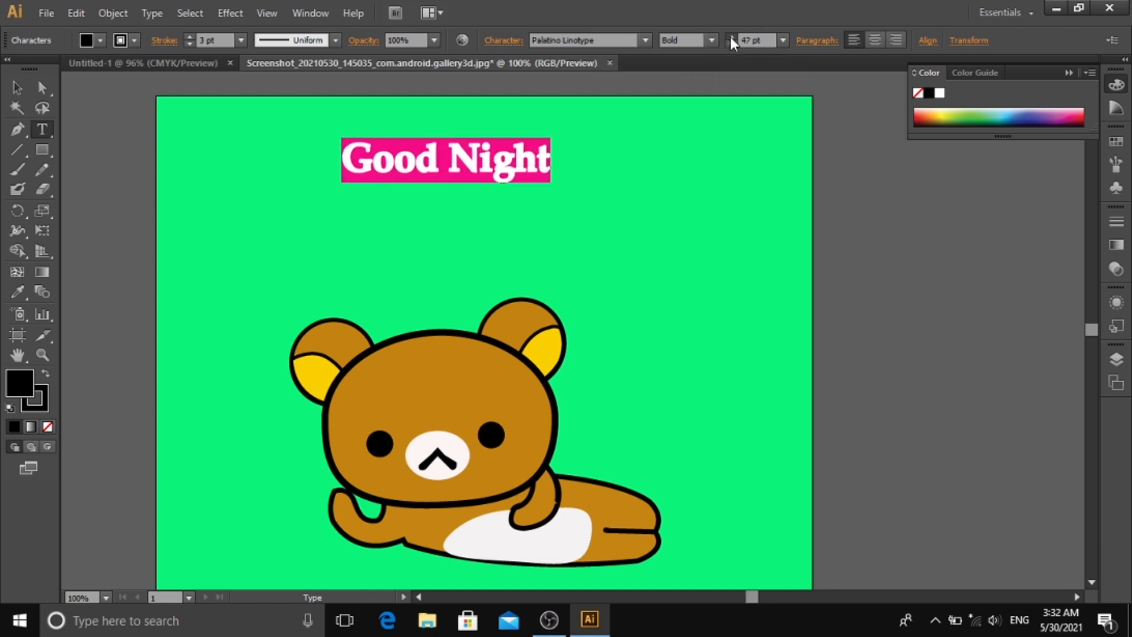
{"action": "left_click", "coordinate": [730, 36]}
{"action": "left_click", "coordinate": [730, 36]}
{"action": "left_click", "coordinate": [730, 37]}
{"action": "left_click", "coordinate": [730, 37]}
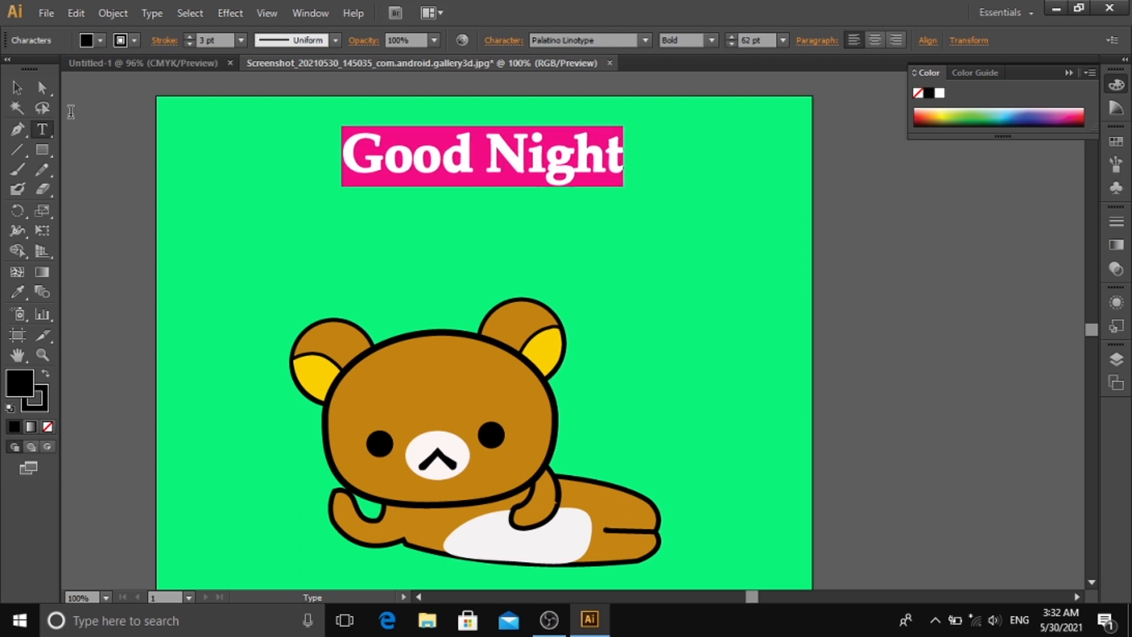
- Scale the Good Night title up proportionally to about 98 pt and position it roughly centered above the bear
{"action": "left_click", "coordinate": [17, 88]}
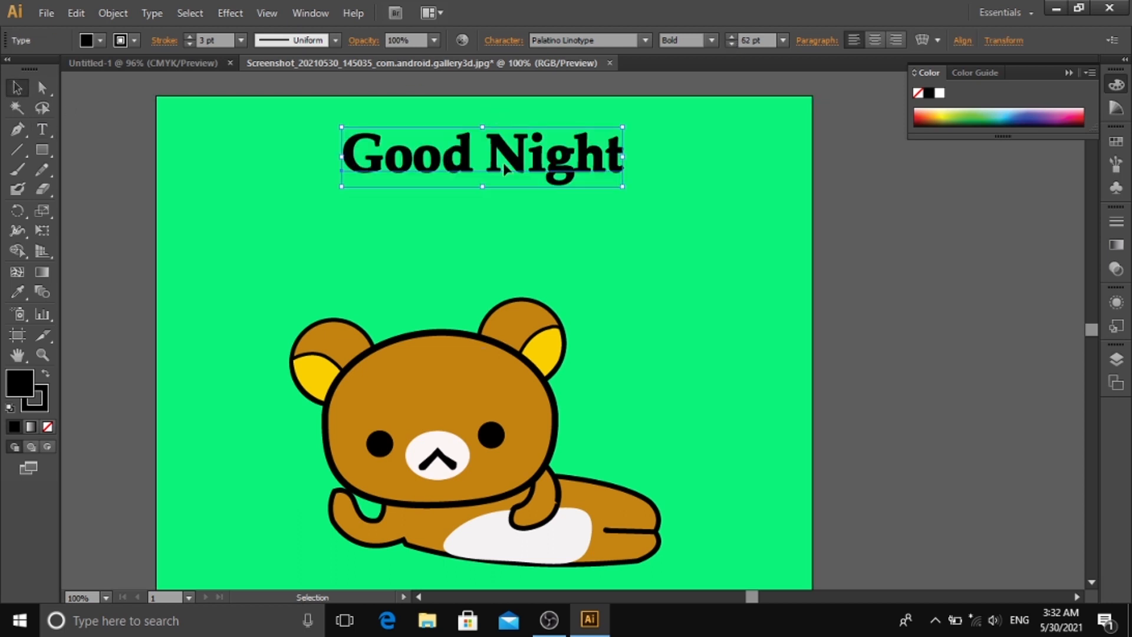
{"action": "left_click_drag", "start_coordinate": [517, 168], "coordinate": [507, 194]}
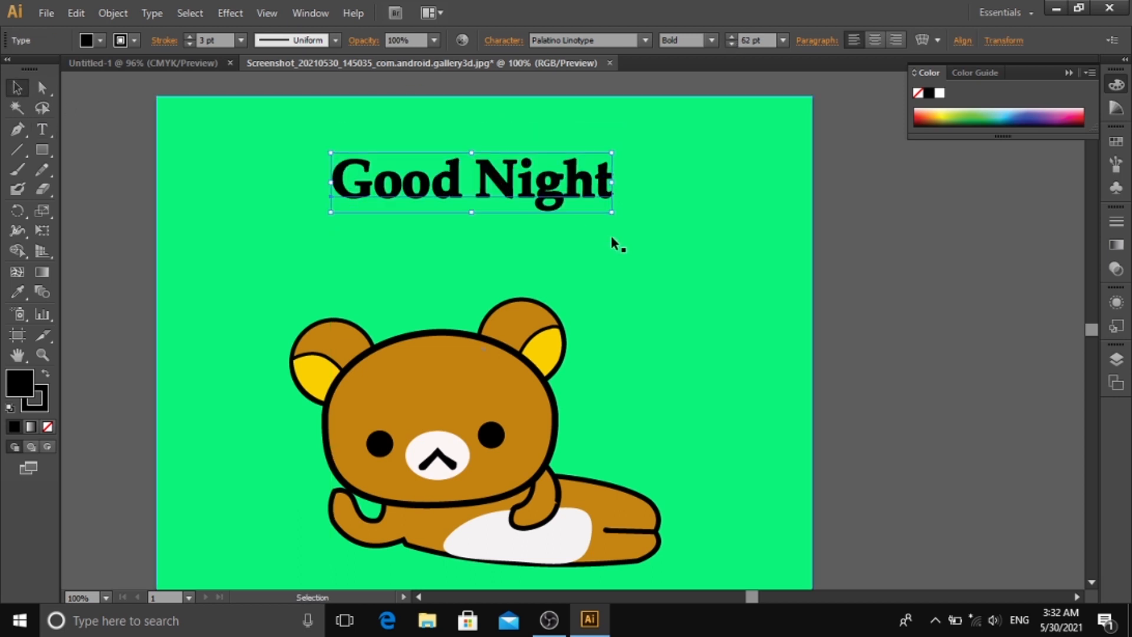
{"action": "left_click_drag", "start_coordinate": [612, 211], "coordinate": [777, 345]}
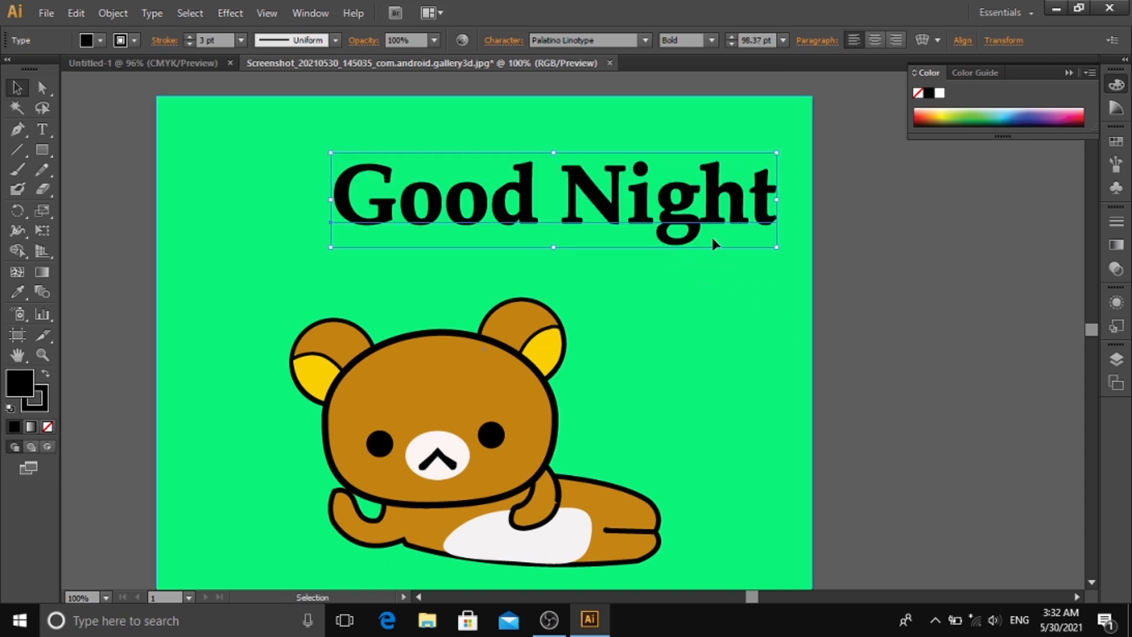
{"action": "left_click_drag", "start_coordinate": [684, 212], "coordinate": [606, 204]}
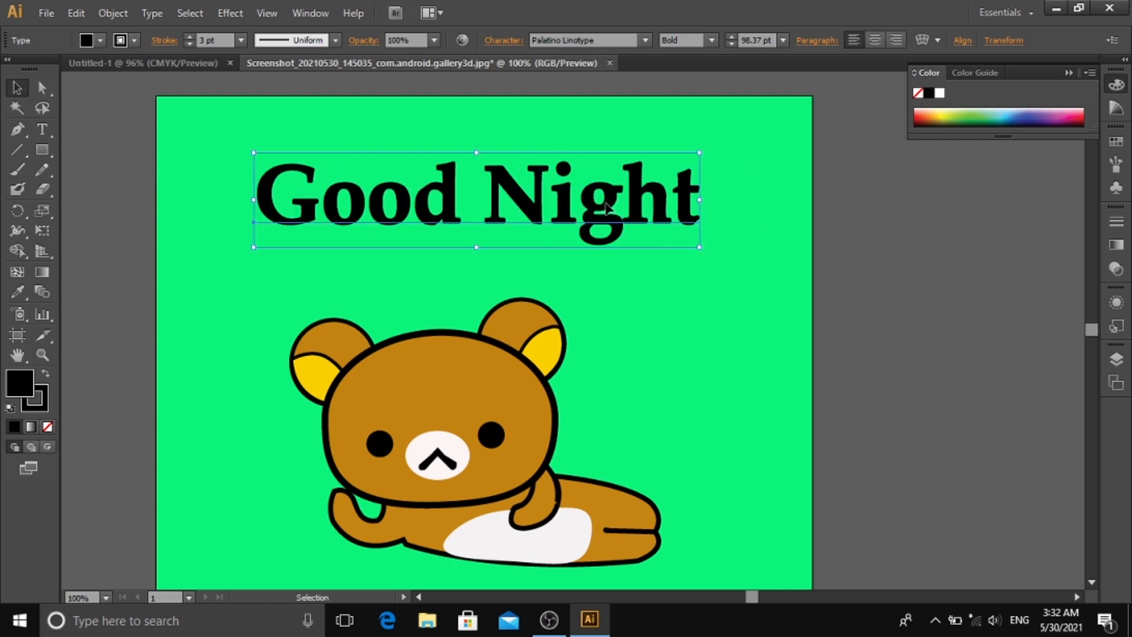
{"action": "left_click", "coordinate": [952, 293]}
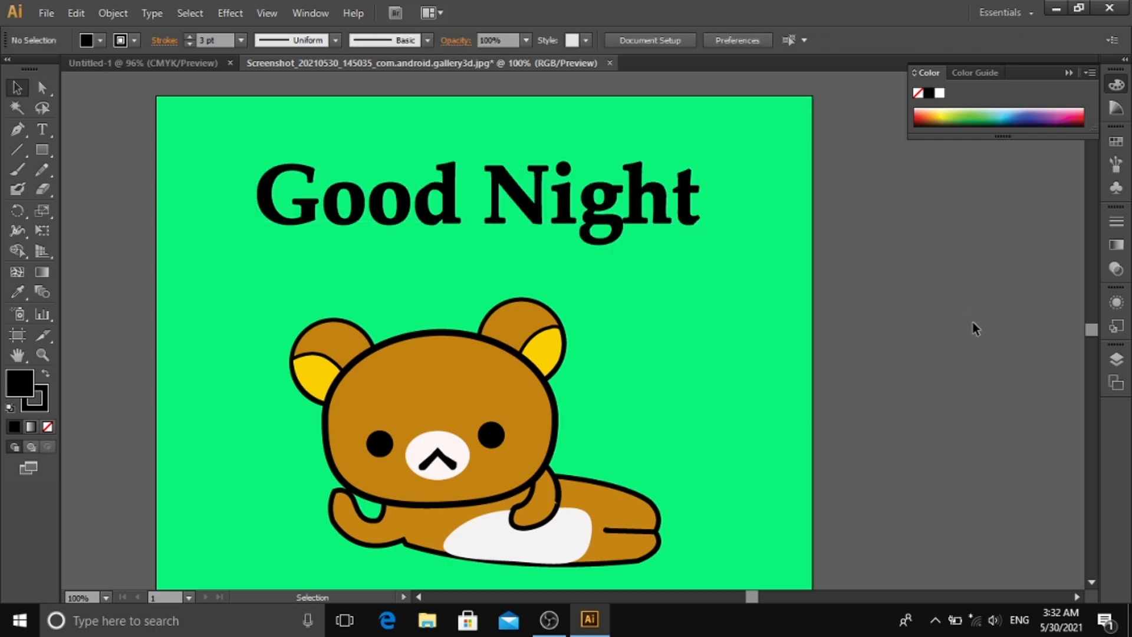
{"action": "key", "text": "ctrl+minus"}
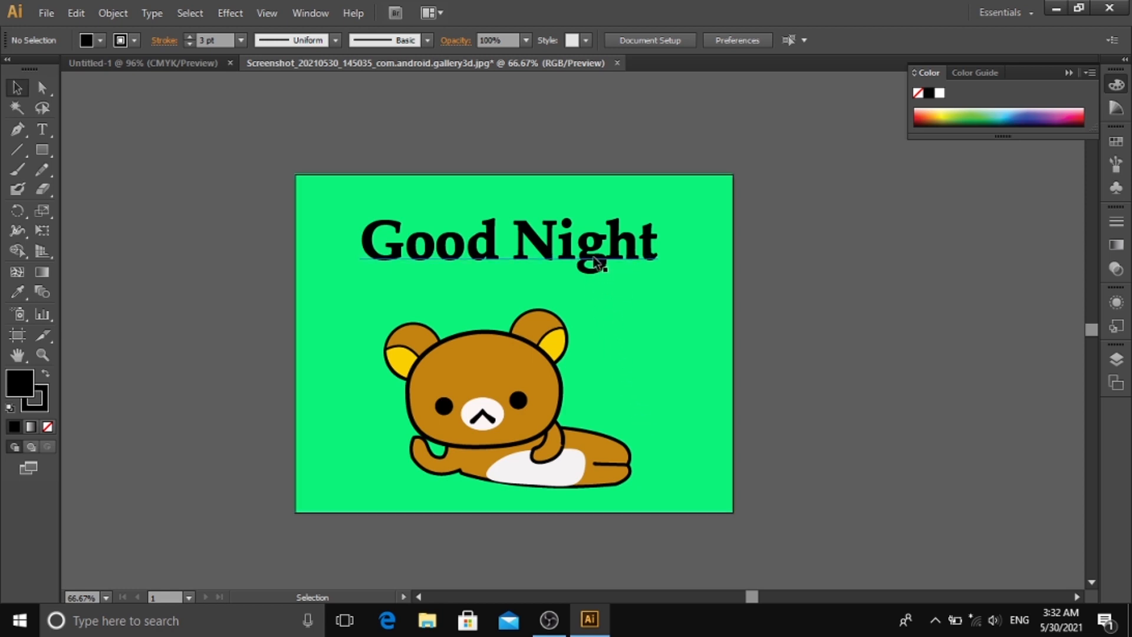
{"action": "left_click_drag", "start_coordinate": [598, 256], "coordinate": [590, 257]}
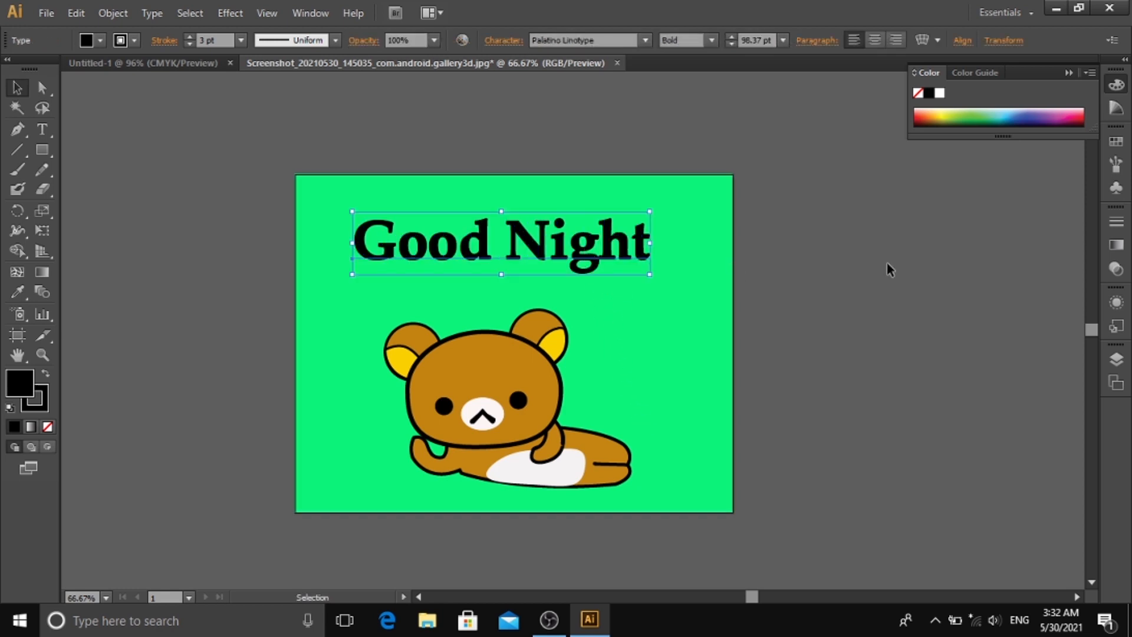
{"action": "left_click", "coordinate": [887, 263]}
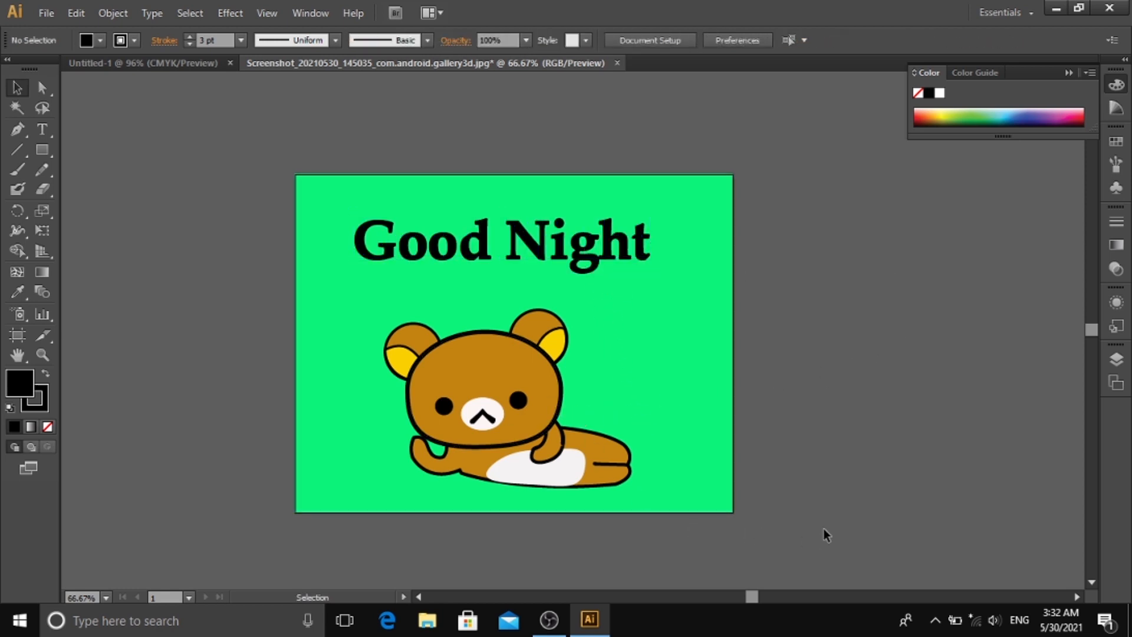
- Select only the bear's parts, without background or title, and nudge them slightly right and up toward the title
{"action": "left_click_drag", "start_coordinate": [823, 529], "coordinate": [295, 302]}
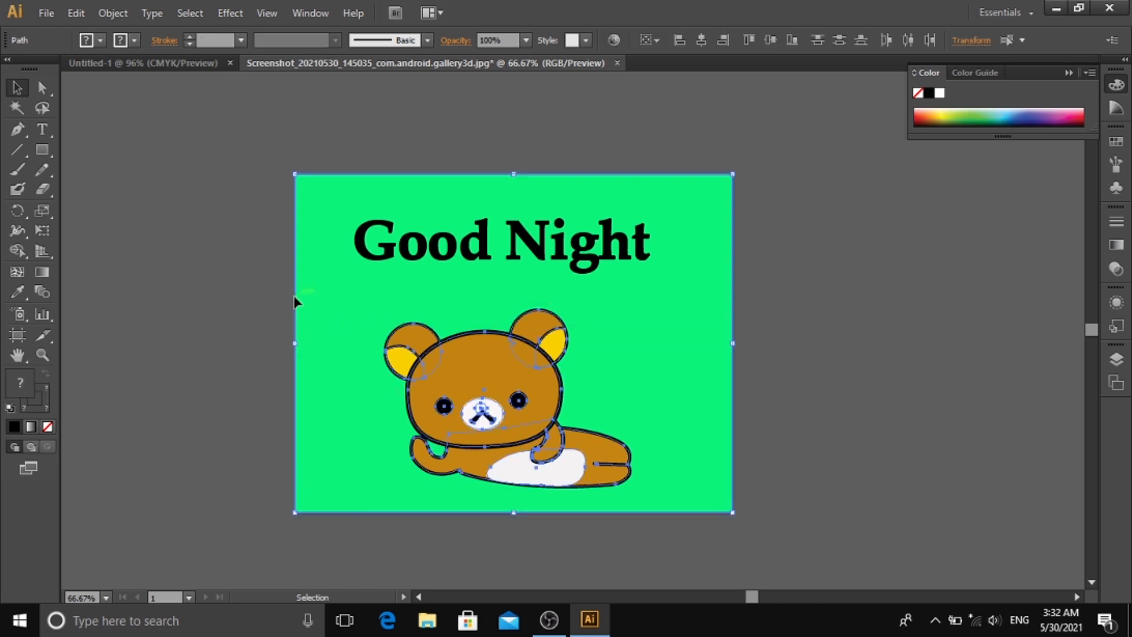
{"action": "left_click", "coordinate": [519, 289], "text": "shift"}
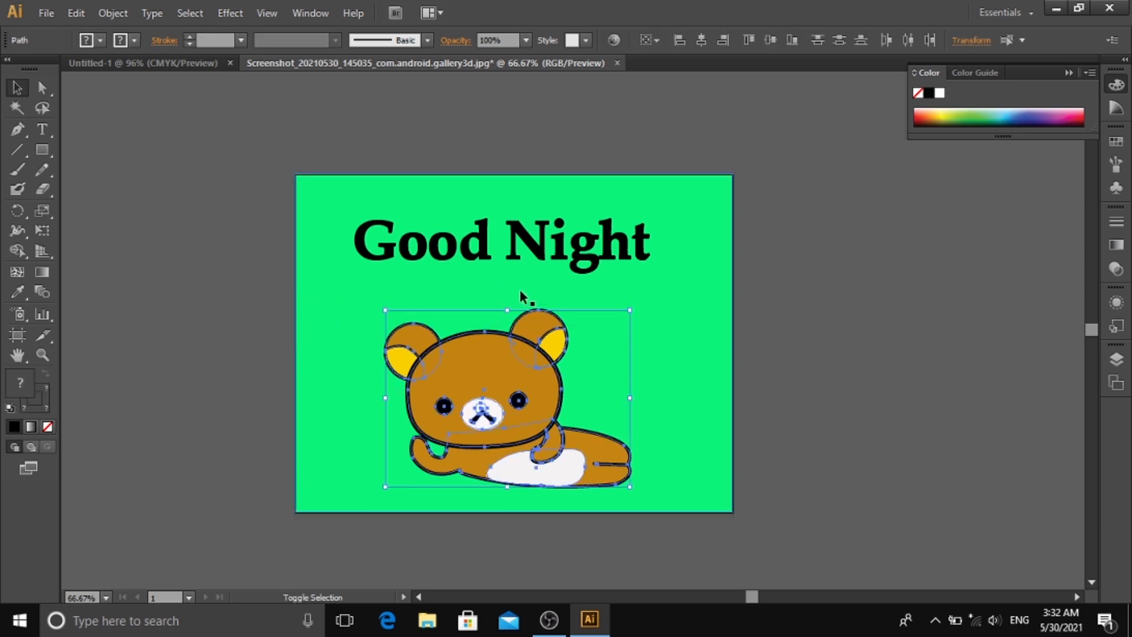
{"action": "left_click", "coordinate": [521, 244], "text": "shift"}
{"action": "left_click", "coordinate": [617, 255], "text": "shift"}
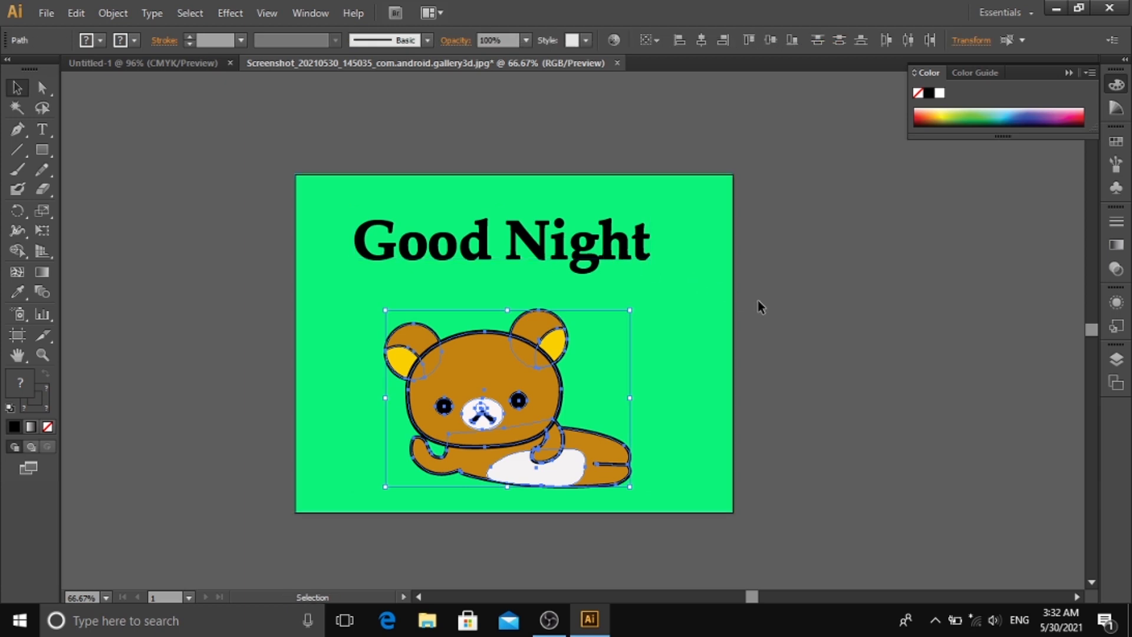
{"action": "key", "text": "Right"}
{"action": "key", "text": "Right"}
{"action": "key", "text": "Right"}
{"action": "key", "text": "Right"}
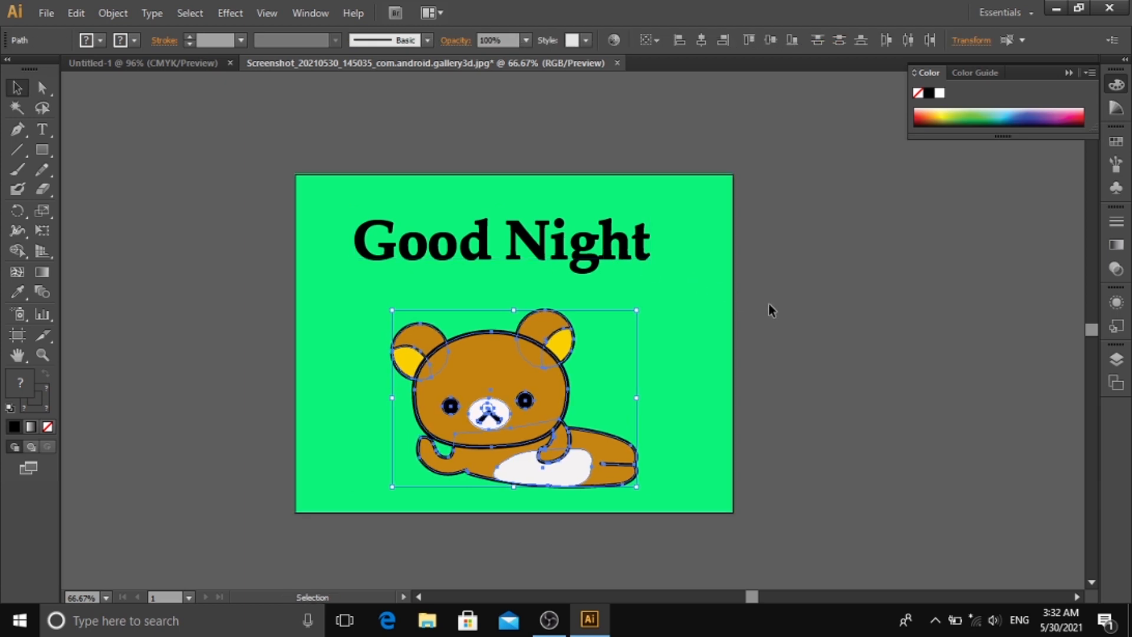
{"action": "key", "text": "Up"}
{"action": "key", "text": "Up"}
{"action": "key", "text": "Up"}
{"action": "key", "text": "Up"}
{"action": "key", "text": "Up"}
{"action": "key", "text": "Right"}
{"action": "key", "text": "Right"}
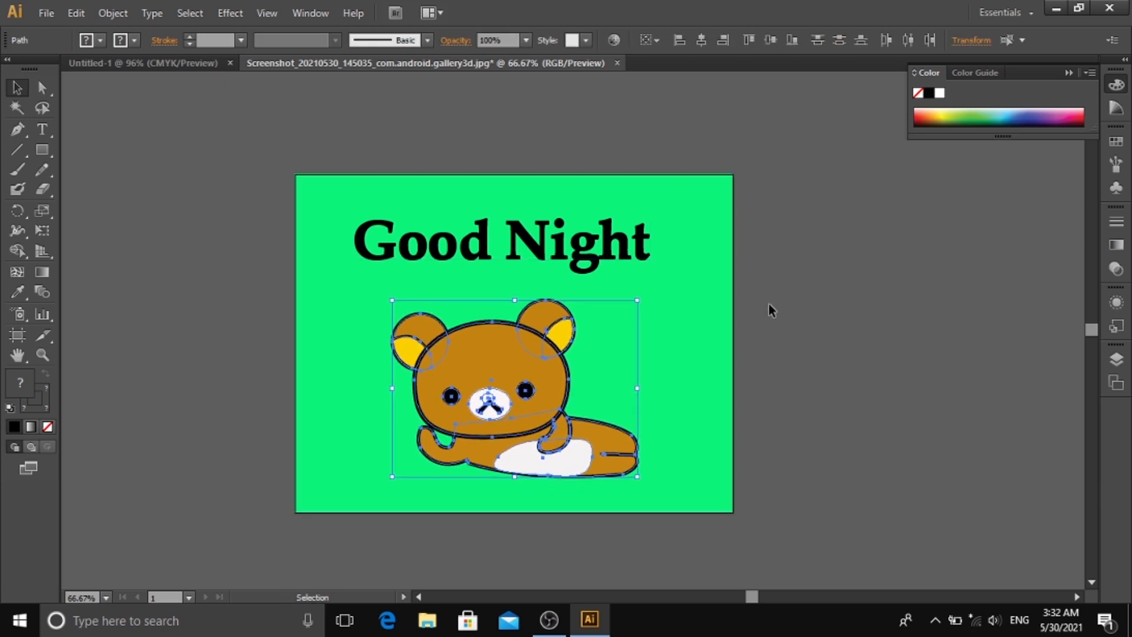
{"action": "left_click", "coordinate": [817, 301]}
- Try to recolor the Good Night title's fill by choosing a magenta hue of 296° in the Color Picker
{"action": "left_click", "coordinate": [625, 248]}
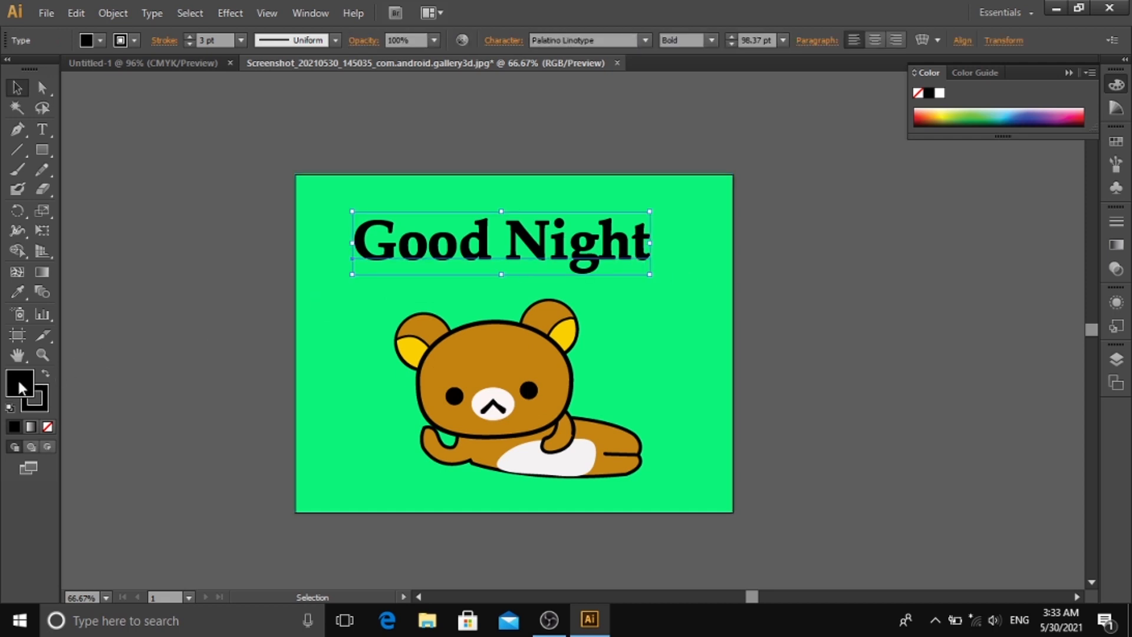
{"action": "double_click", "coordinate": [17, 381]}
{"action": "left_click", "coordinate": [965, 225]}
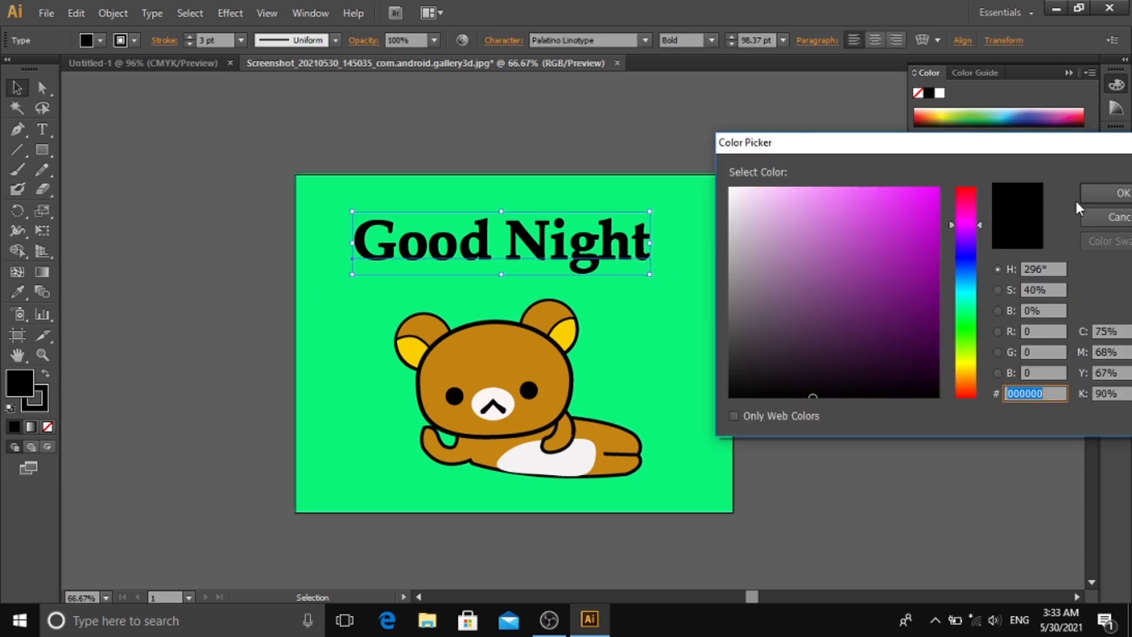
{"action": "left_click", "coordinate": [1119, 193]}
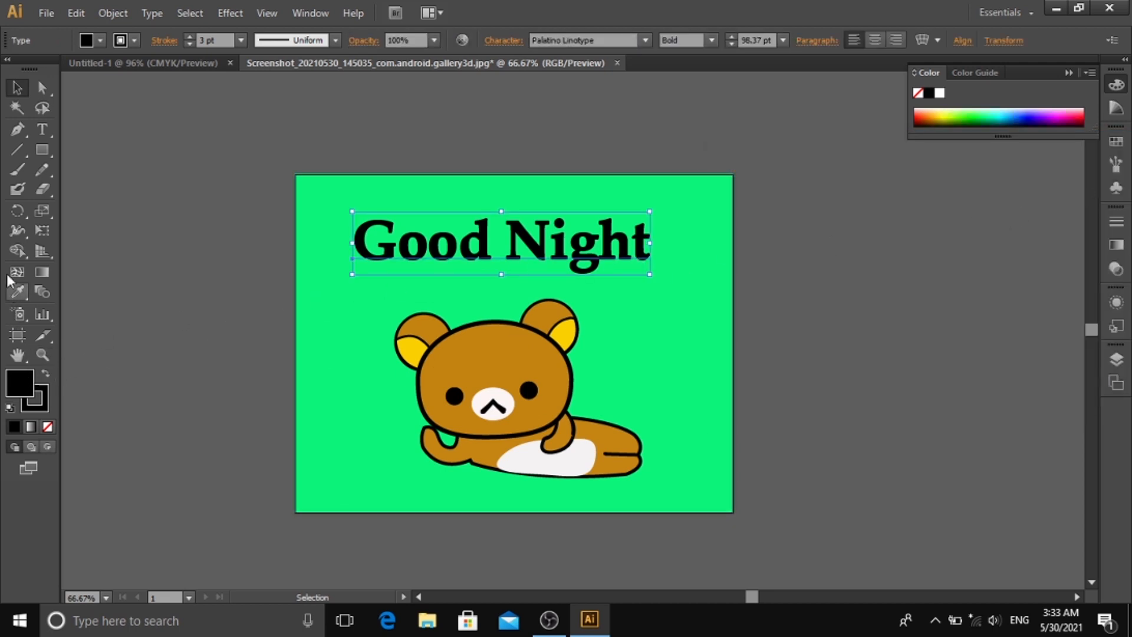
- Select all characters of the Good Night title and fill them with a medium blue from the color spectrum
{"action": "left_click", "coordinate": [41, 129]}
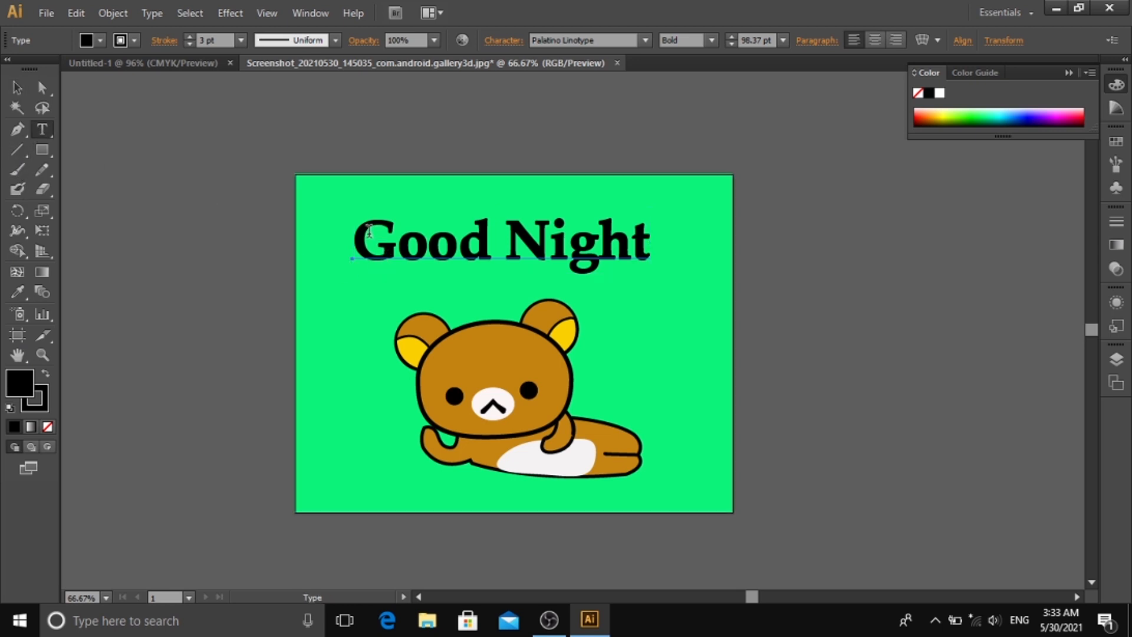
{"action": "left_click_drag", "start_coordinate": [352, 236], "coordinate": [653, 236]}
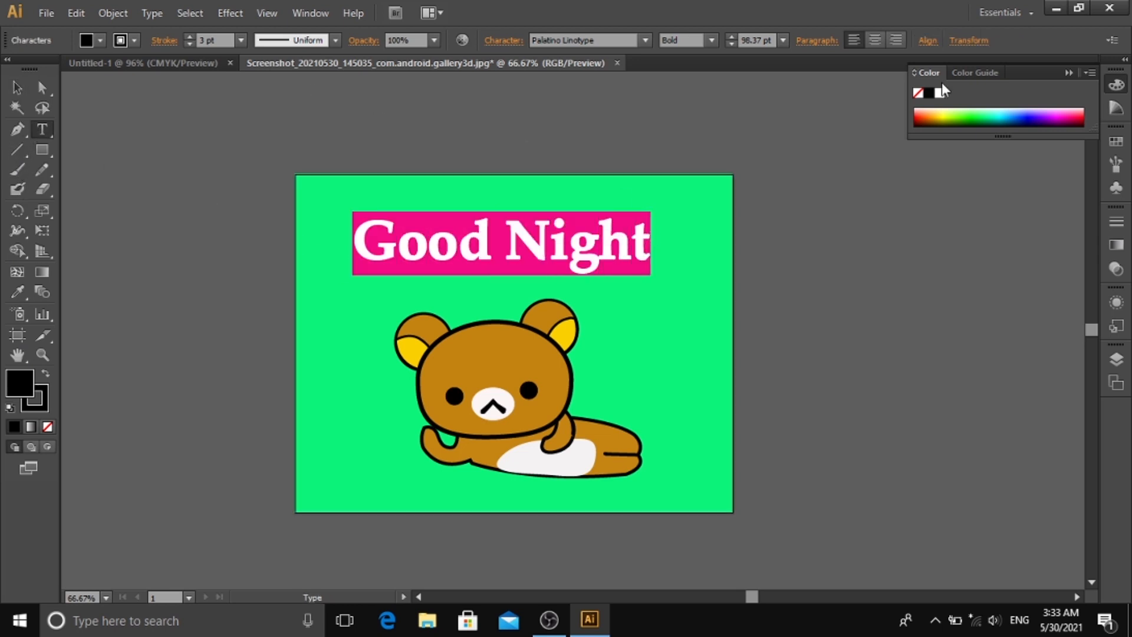
{"action": "left_click", "coordinate": [966, 117]}
{"action": "left_click", "coordinate": [1033, 114]}
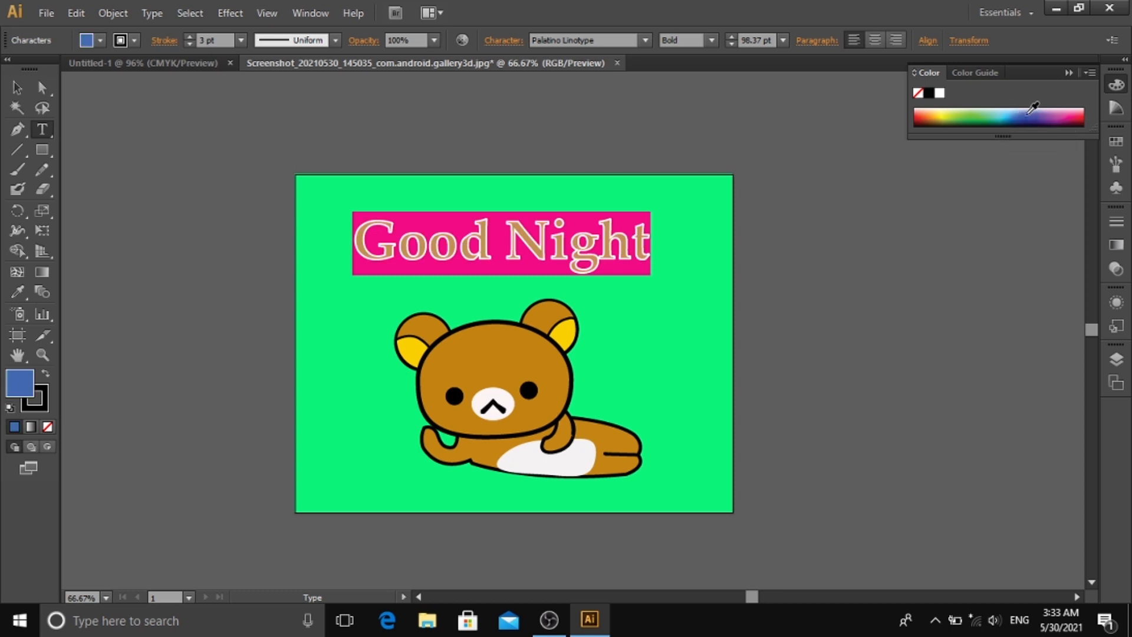
- Try a violet-blue and then an olive green from the color spectrum as the Good Night title's fill
{"action": "left_click", "coordinate": [1039, 113]}
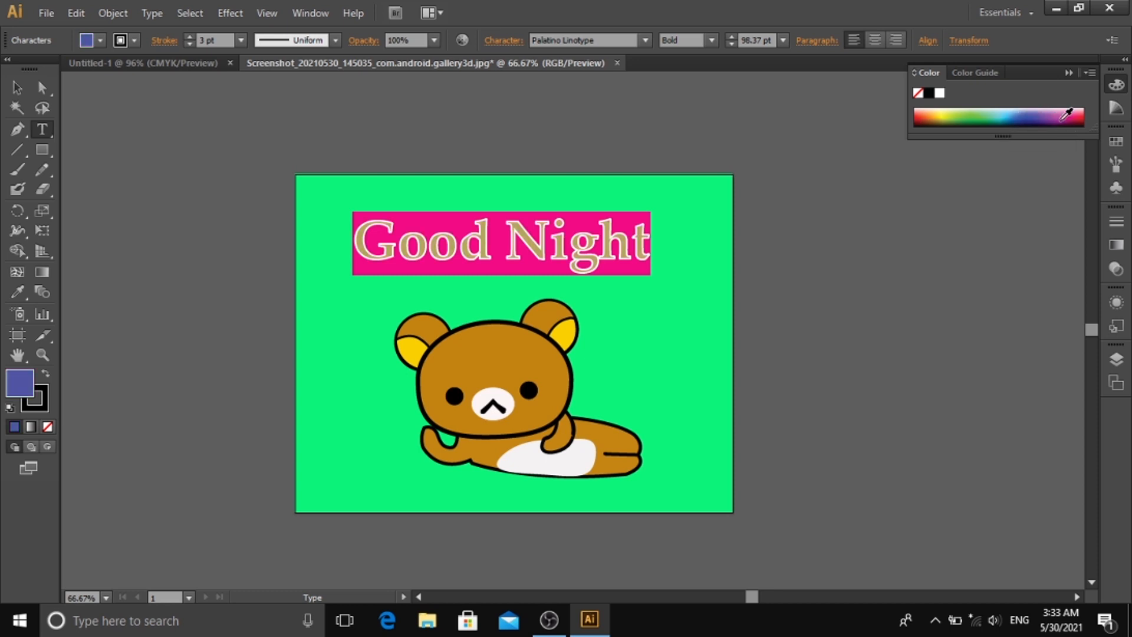
{"action": "left_click", "coordinate": [950, 114]}
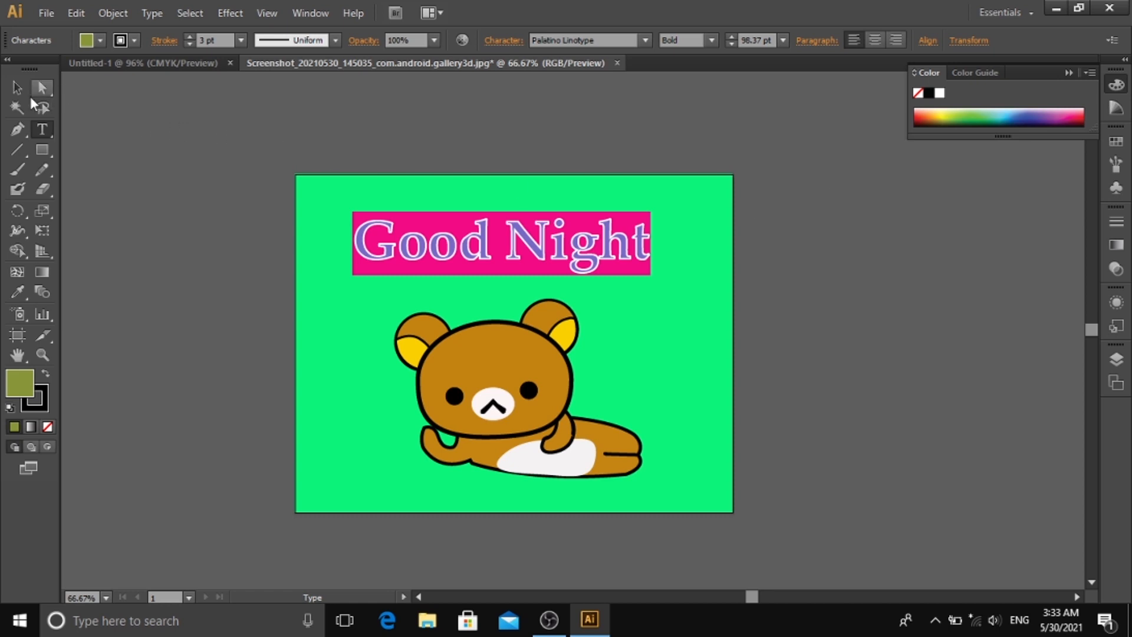
{"action": "left_click", "coordinate": [24, 91]}
{"action": "left_click", "coordinate": [90, 106]}
- Fill the Good Night title with a dark reddish brown from the color spectrum and deselect it
{"action": "left_click", "coordinate": [611, 247]}
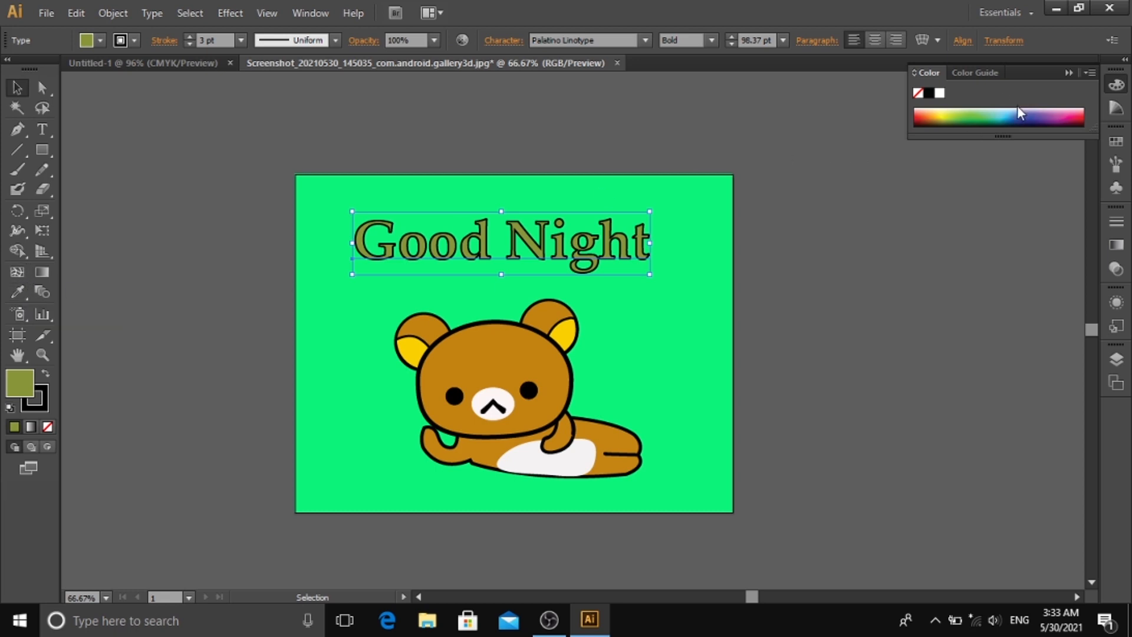
{"action": "left_click", "coordinate": [921, 122]}
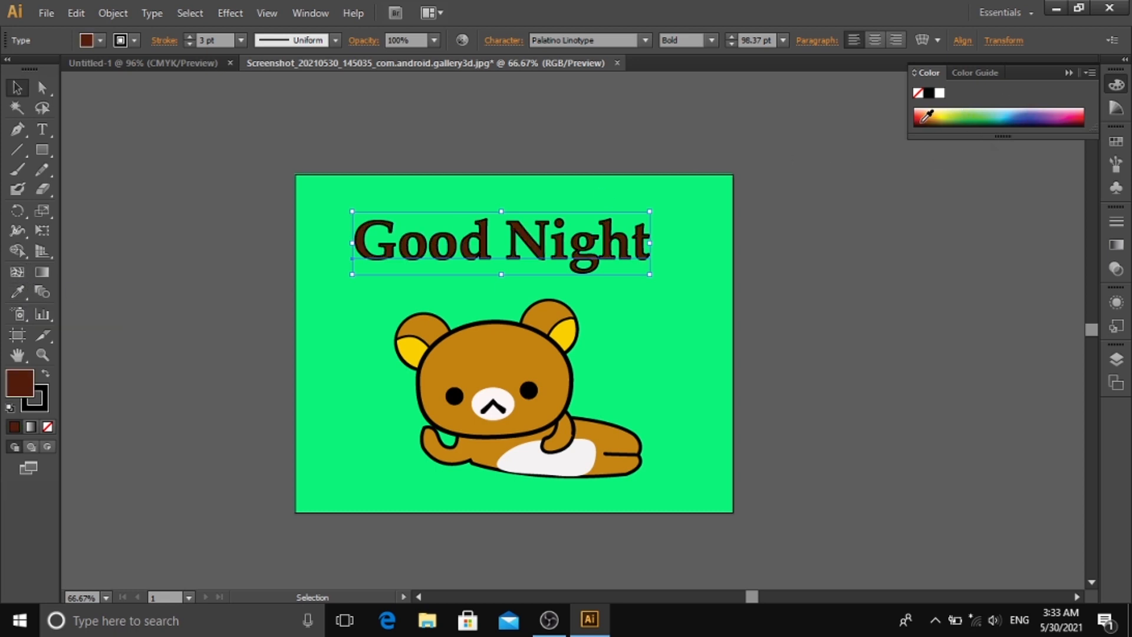
{"action": "left_click", "coordinate": [153, 143]}
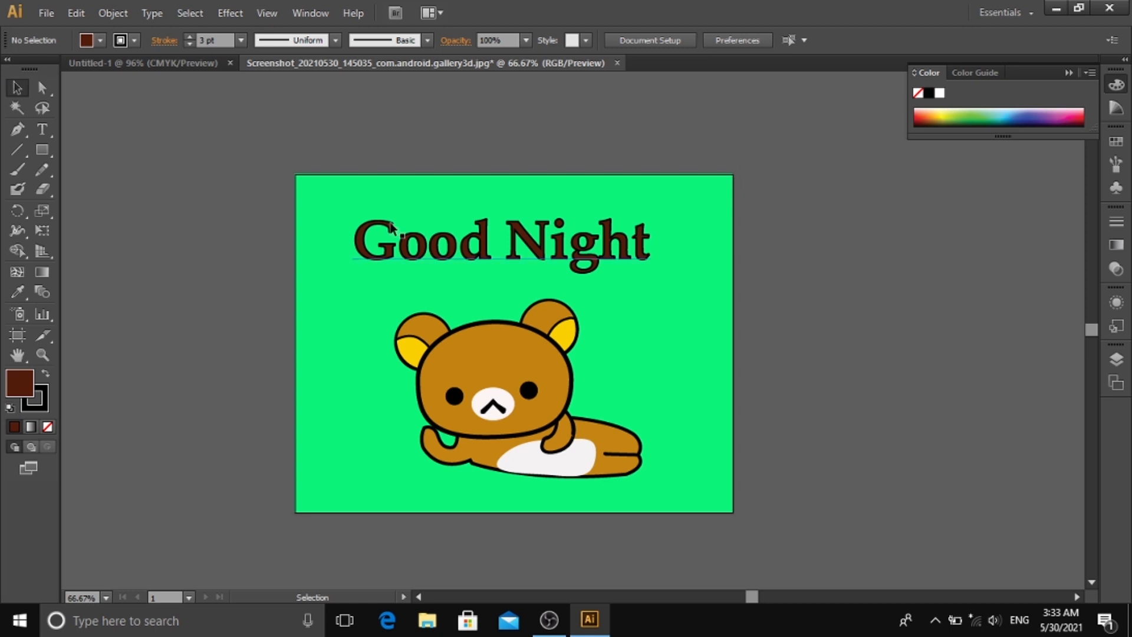
- Select all characters of the Good Night title and show the Color Guide's harmony colors for its brown fill
{"action": "left_click", "coordinate": [406, 241]}
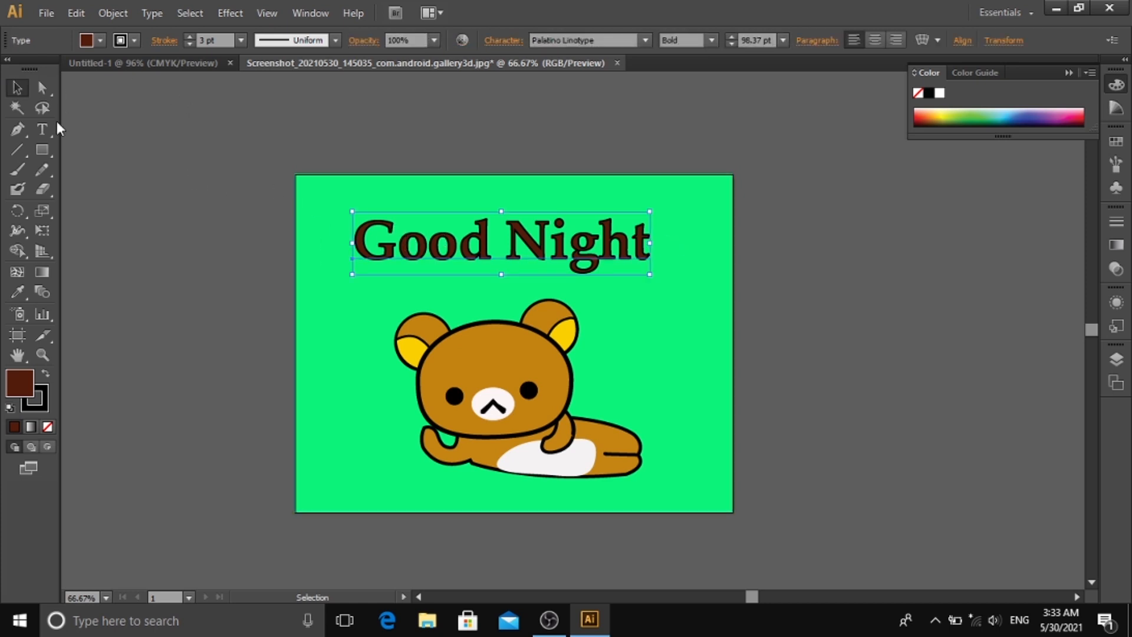
{"action": "left_click", "coordinate": [42, 129]}
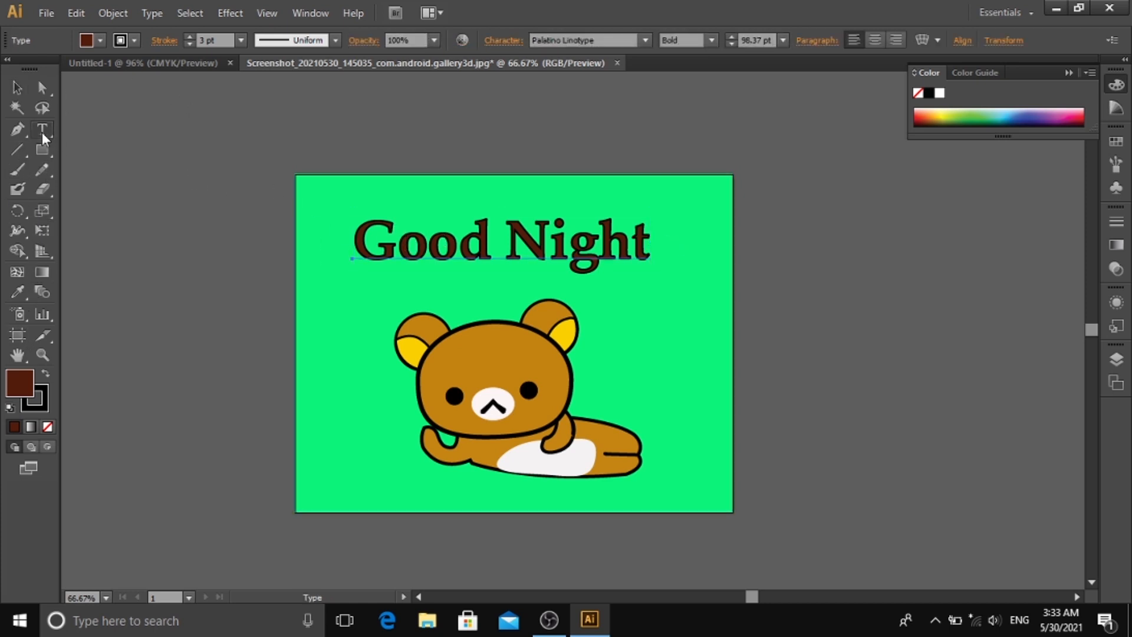
{"action": "left_click_drag", "start_coordinate": [353, 242], "coordinate": [678, 245]}
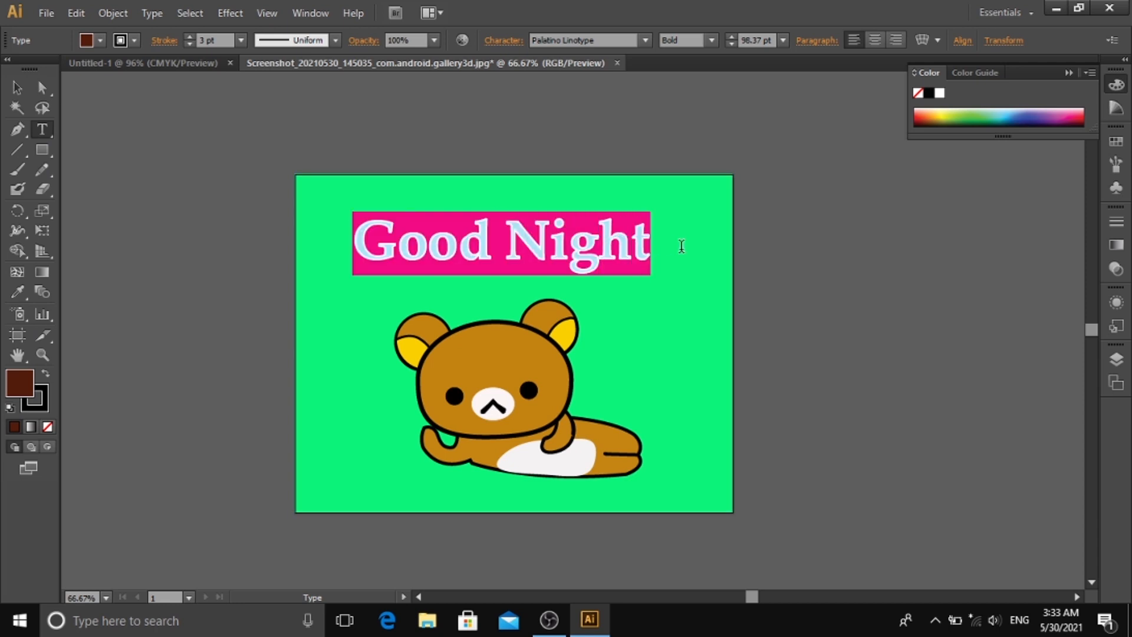
{"action": "left_click", "coordinate": [100, 41]}
{"action": "left_click", "coordinate": [98, 39]}
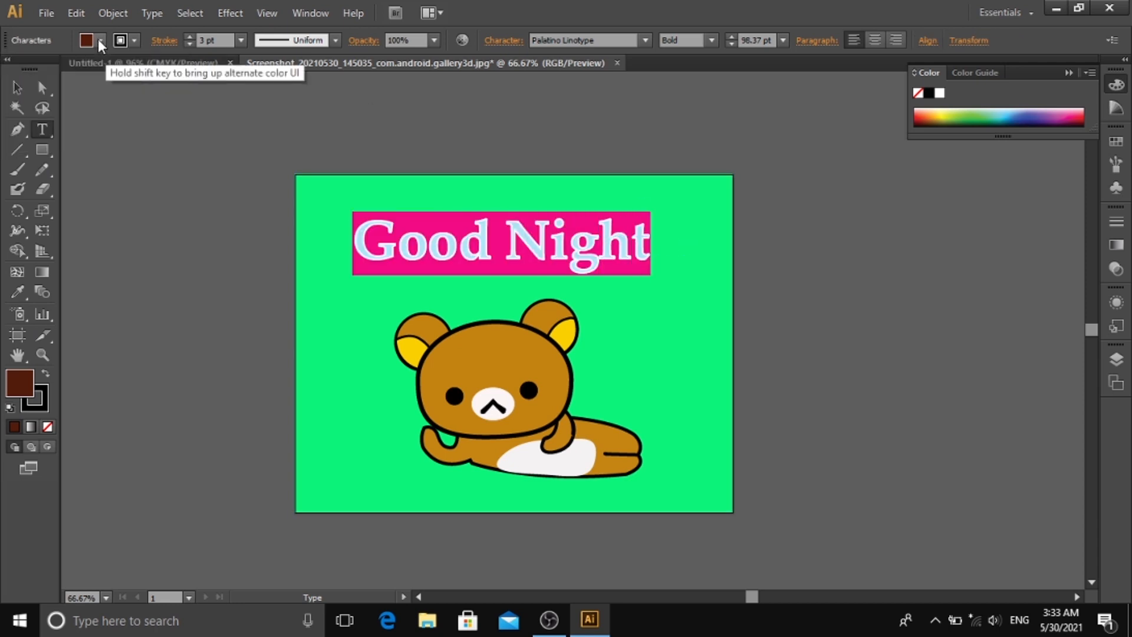
{"action": "left_click", "coordinate": [132, 45]}
{"action": "left_click", "coordinate": [133, 45]}
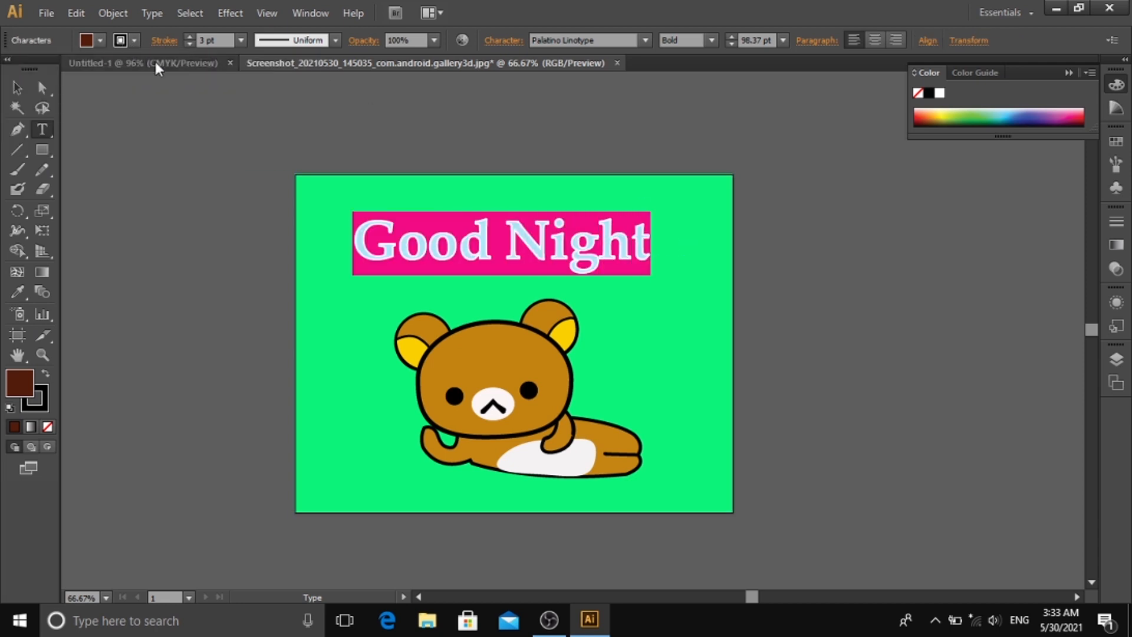
{"action": "left_click", "coordinate": [957, 71]}
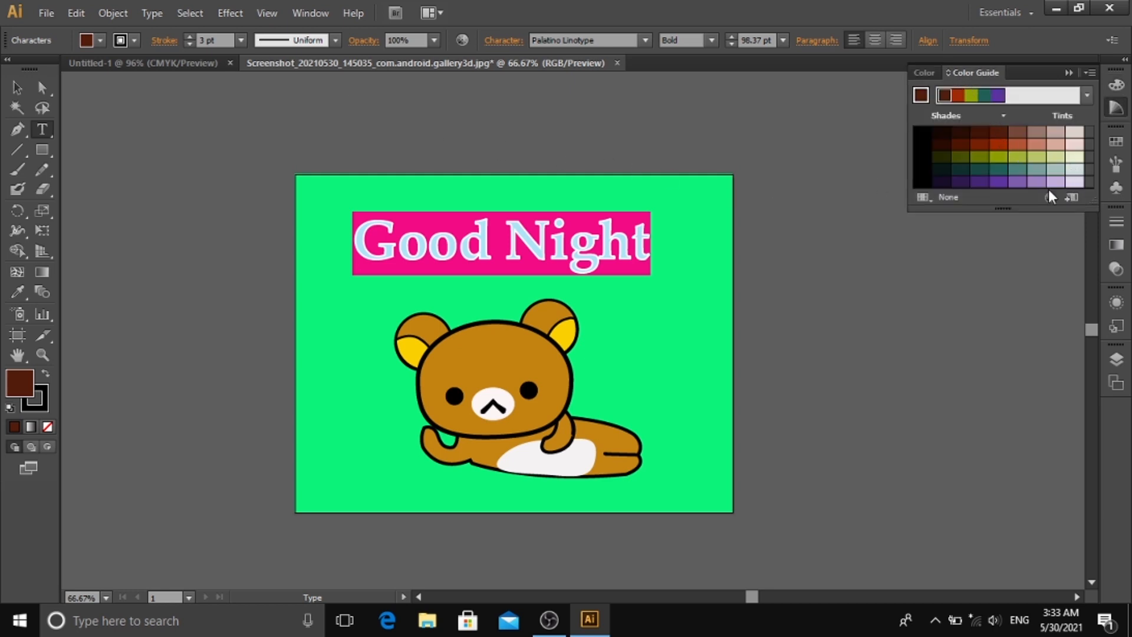
- Try the Color Guide's red, olive green and violet harmony colors as the title's fill
{"action": "left_click", "coordinate": [971, 95]}
{"action": "left_click", "coordinate": [959, 96]}
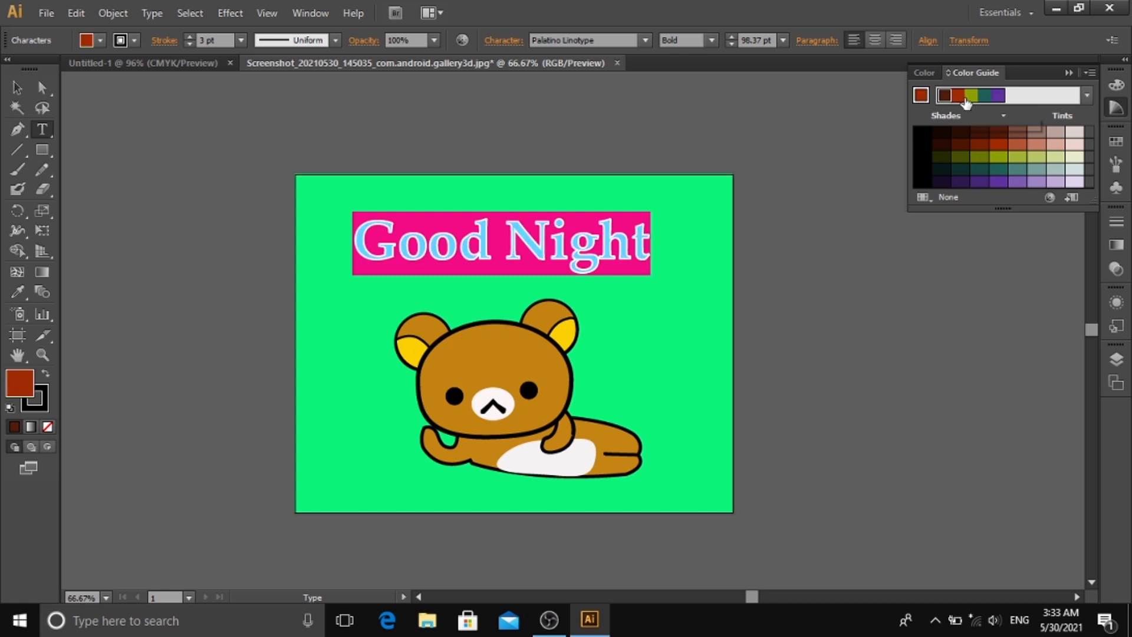
{"action": "left_click", "coordinate": [971, 95]}
{"action": "left_click", "coordinate": [998, 95]}
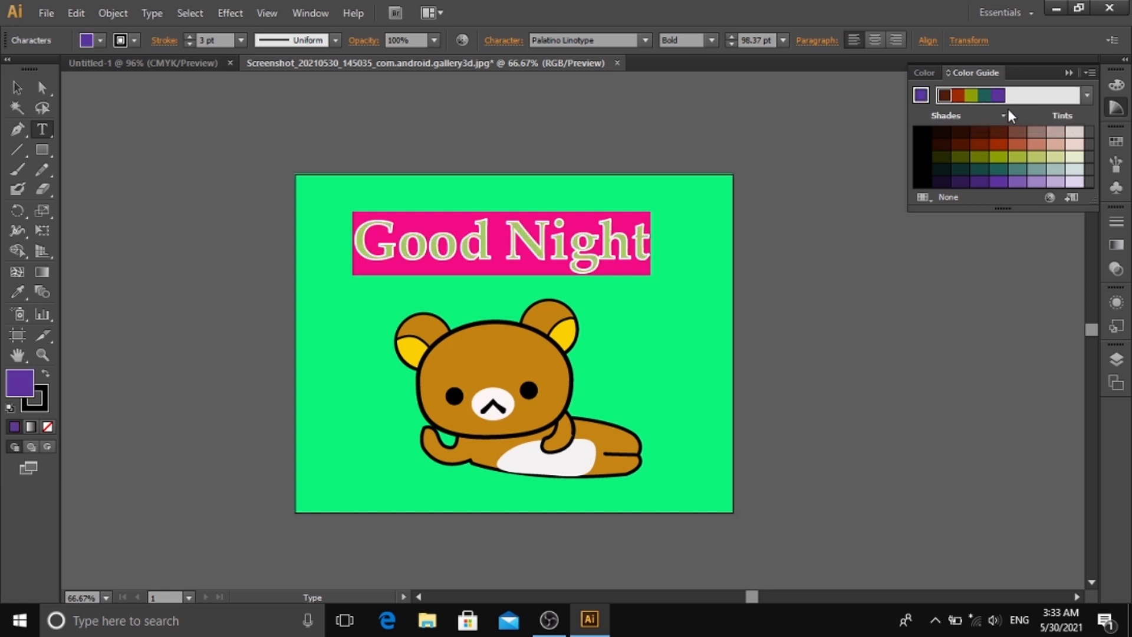
- Try the Color Guide's olive green and its progressively lighter tints on the title, ending with the palest one
{"action": "left_click", "coordinate": [1017, 157]}
{"action": "left_click", "coordinate": [999, 157]}
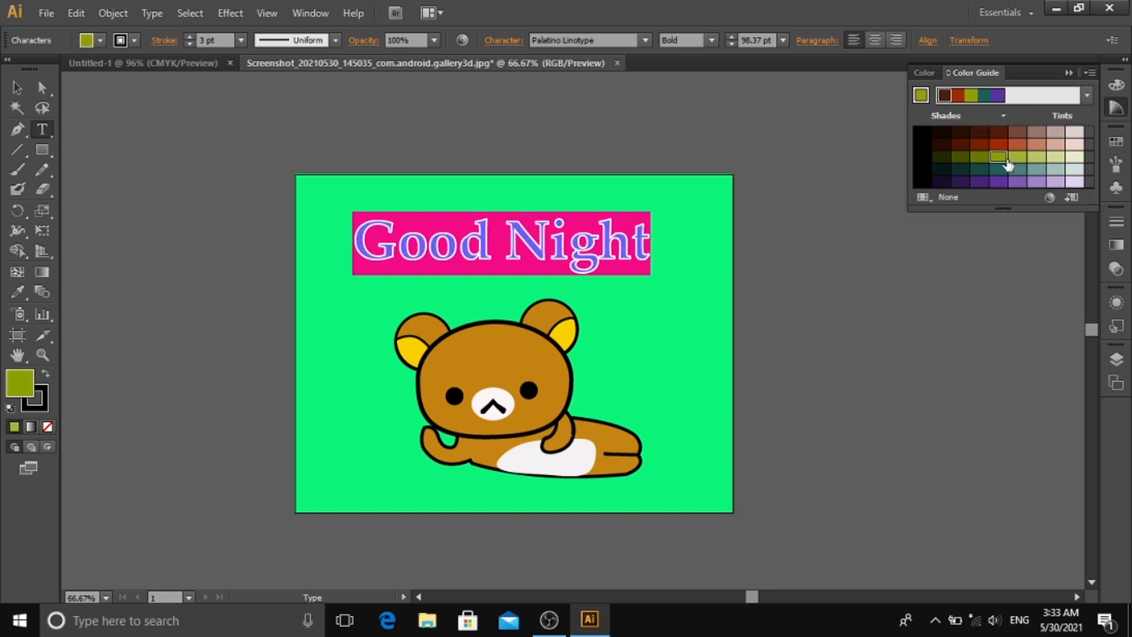
{"action": "left_click", "coordinate": [1017, 157]}
{"action": "left_click", "coordinate": [1037, 168]}
{"action": "left_click", "coordinate": [1056, 160]}
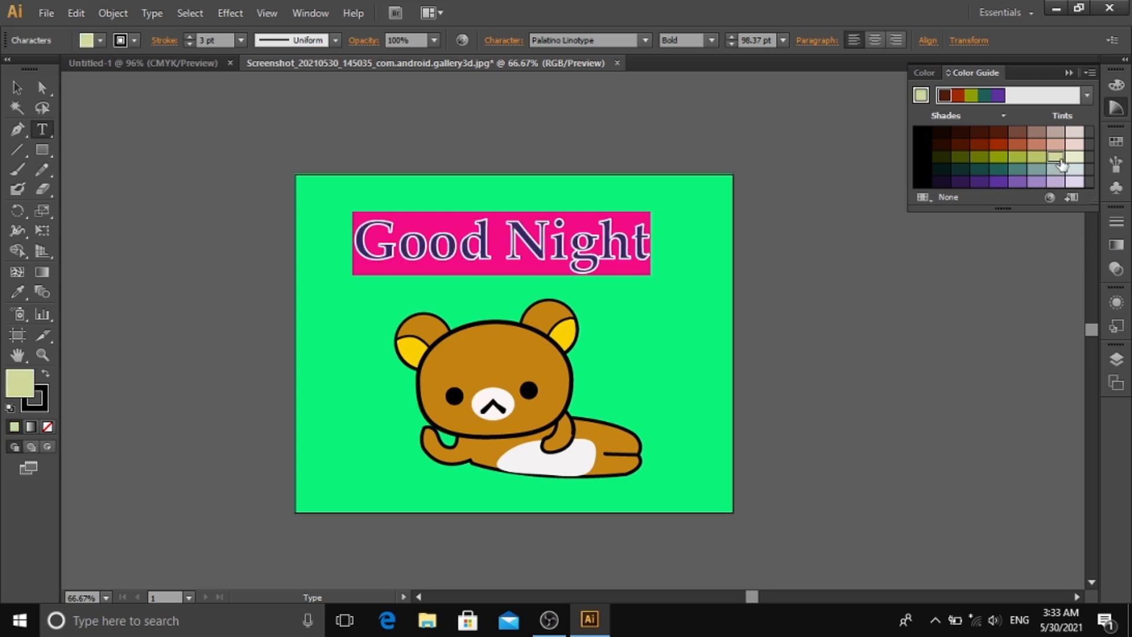
{"action": "left_click", "coordinate": [1074, 157]}
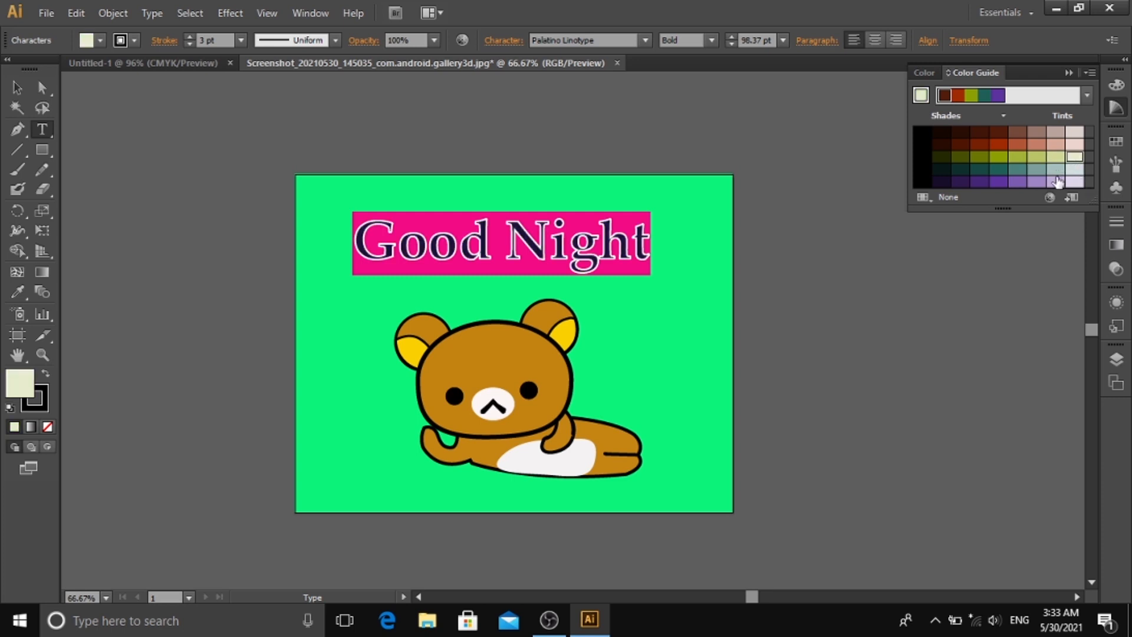
{"action": "left_click", "coordinate": [1116, 142]}
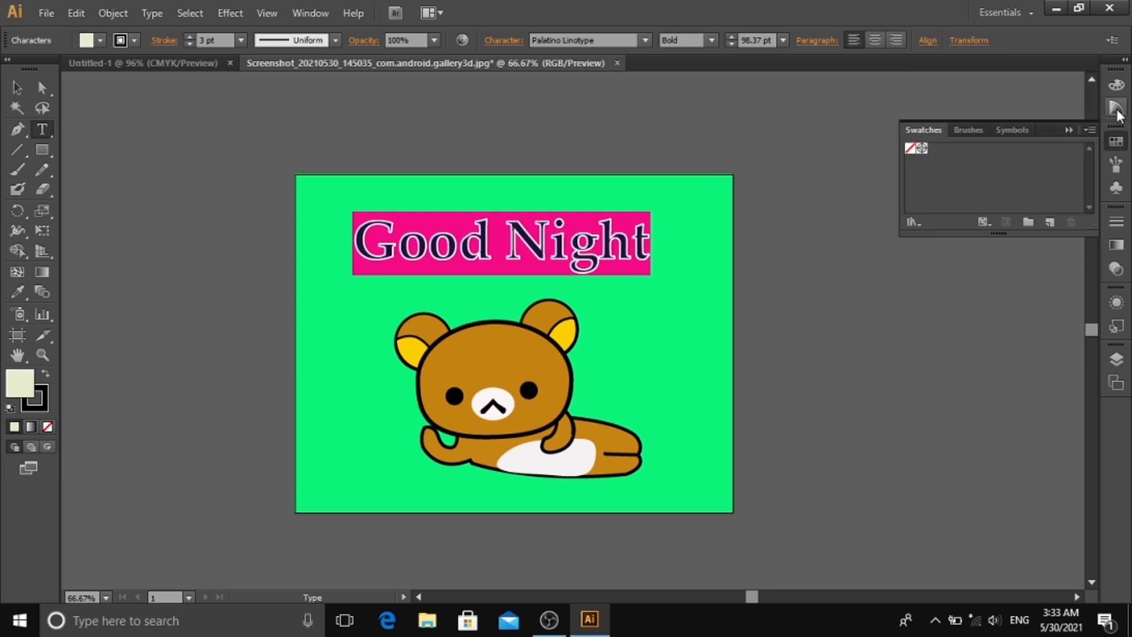
{"action": "left_click", "coordinate": [1117, 111]}
{"action": "left_click", "coordinate": [1116, 88]}
{"action": "left_click", "coordinate": [1111, 108]}
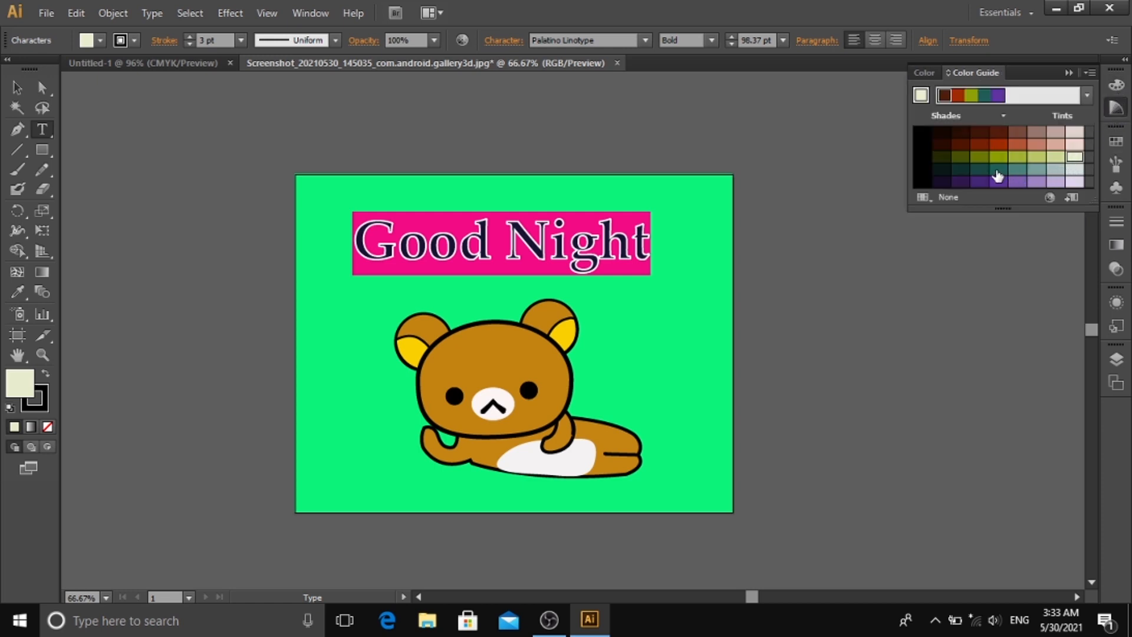
- Fill the Good Night title with the pure olive green from the Color Guide's shades and tints, and deselect it
{"action": "left_click", "coordinate": [1059, 158]}
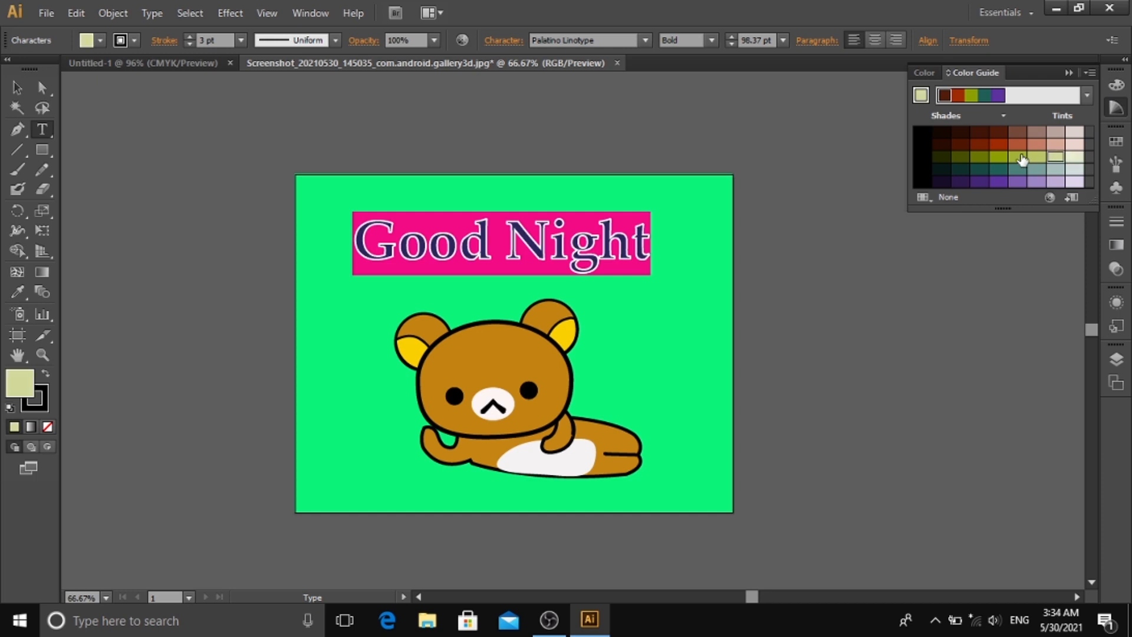
{"action": "left_click", "coordinate": [997, 156]}
{"action": "left_click", "coordinate": [28, 87]}
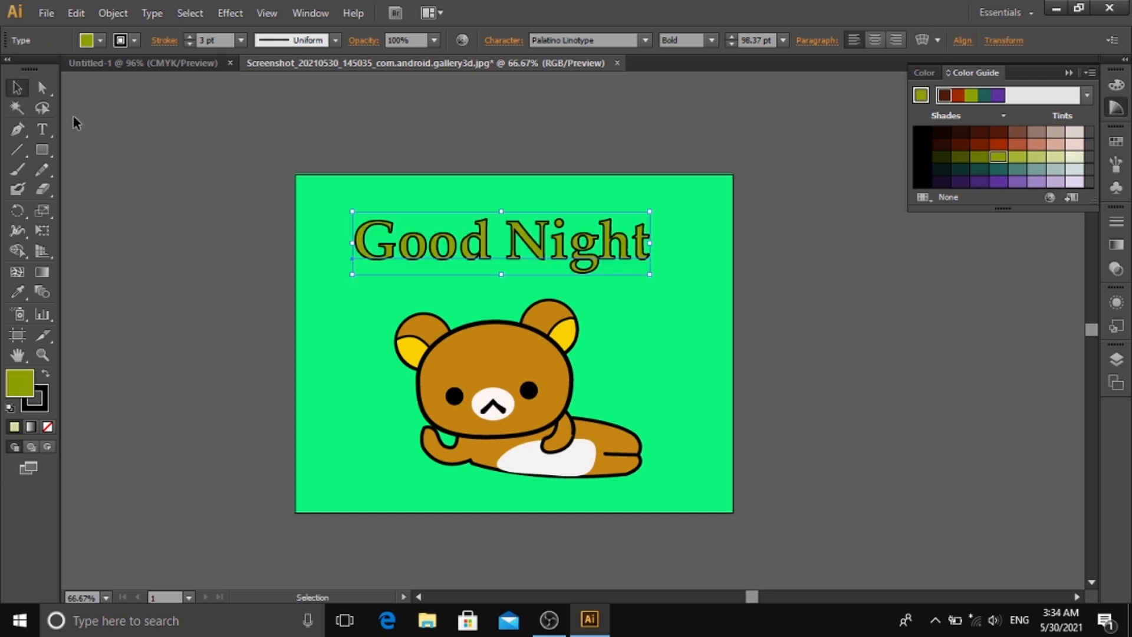
{"action": "left_click", "coordinate": [73, 116]}
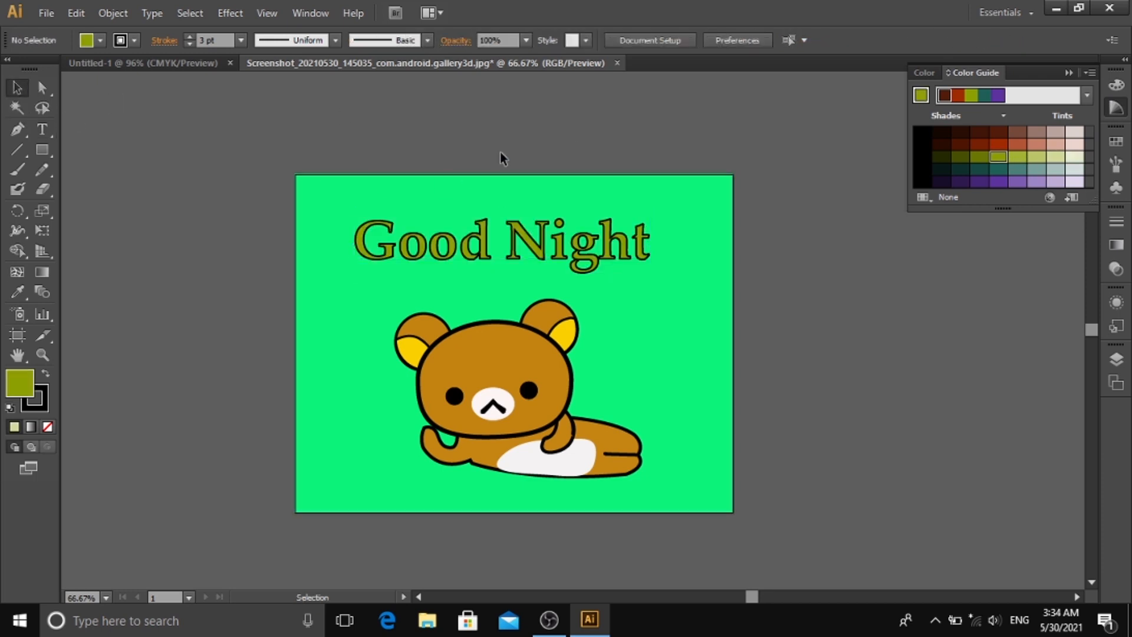
- Enlarge the Good Night title proportionally so it spans most of the artboard's width, centered above the bear
{"action": "left_click", "coordinate": [591, 242]}
{"action": "mouse_move", "coordinate": [650, 274]}
{"action": "left_mouse_down"}
{"action": "mouse_move", "coordinate": [707, 284]}
{"action": "mouse_move", "coordinate": [636, 264]}
{"action": "left_mouse_up"}
{"action": "left_click", "coordinate": [840, 275]}
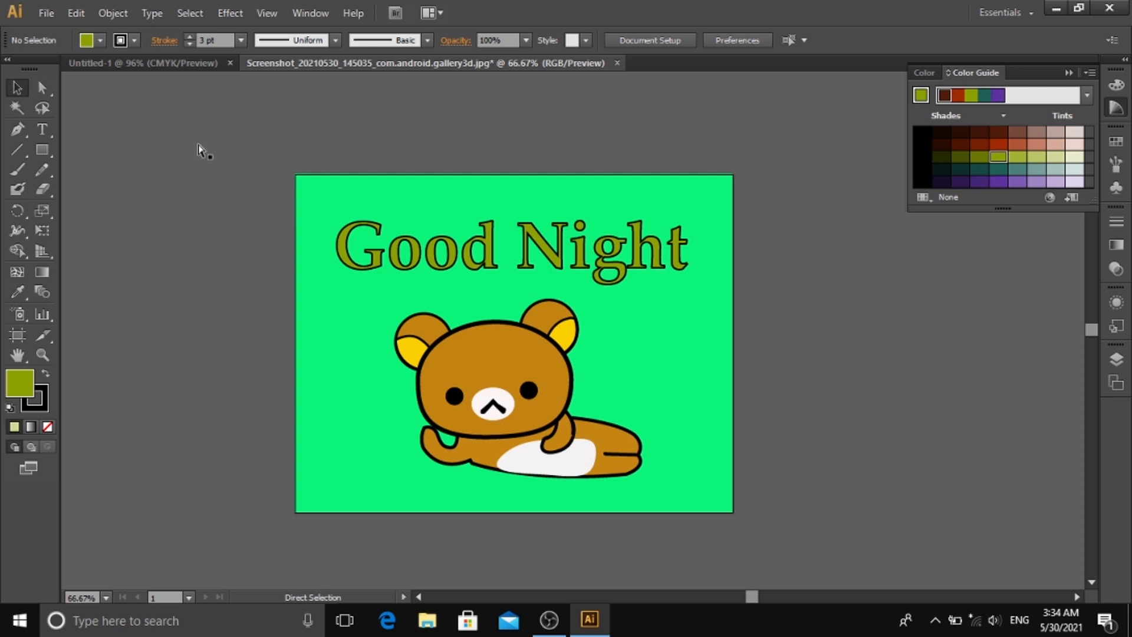
{"action": "key", "text": "ctrl+1"}
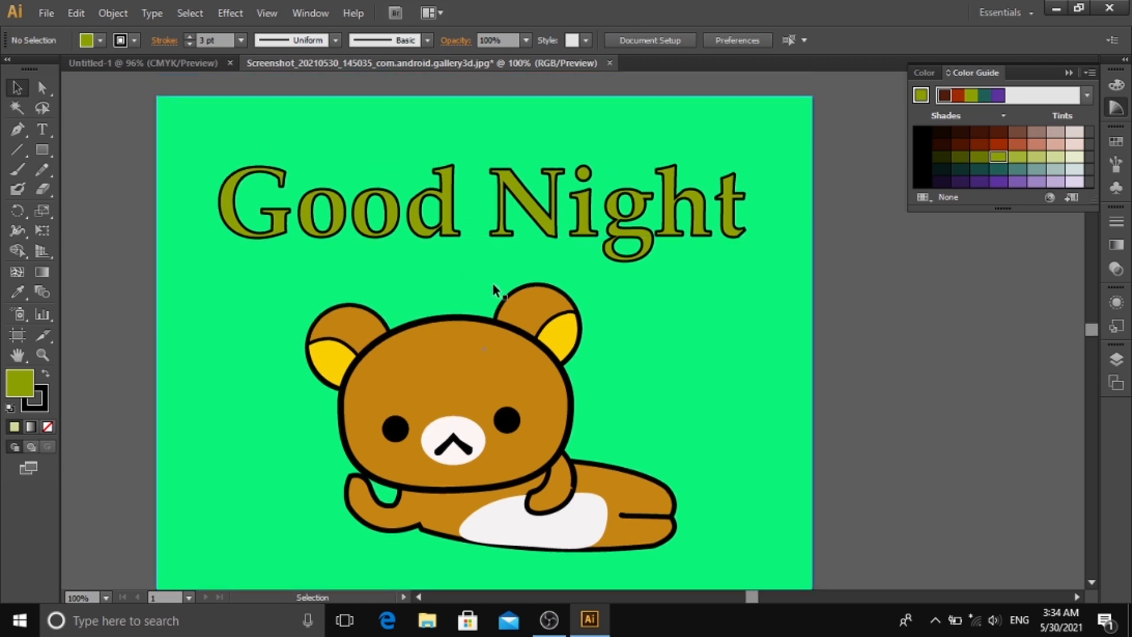
{"action": "key", "text": "ctrl+minus"}
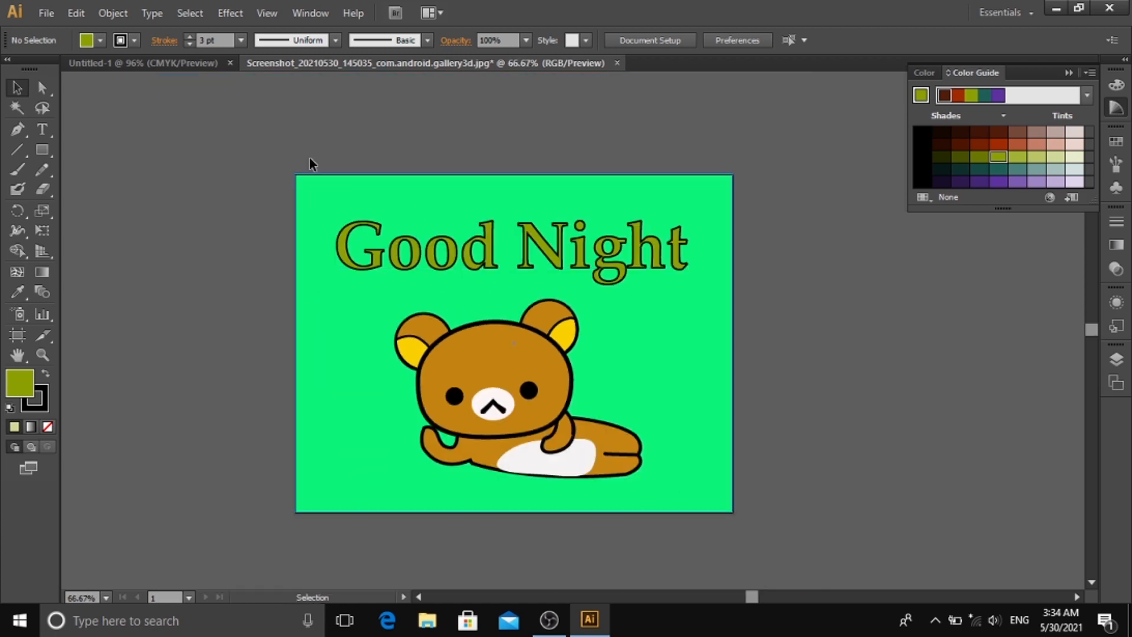
- Export the artwork to the Desktop as a JPEG named kkk, with RGB color, Medium quality 5 and Screen (72 ppi) resolution
{"action": "left_click", "coordinate": [46, 13]}
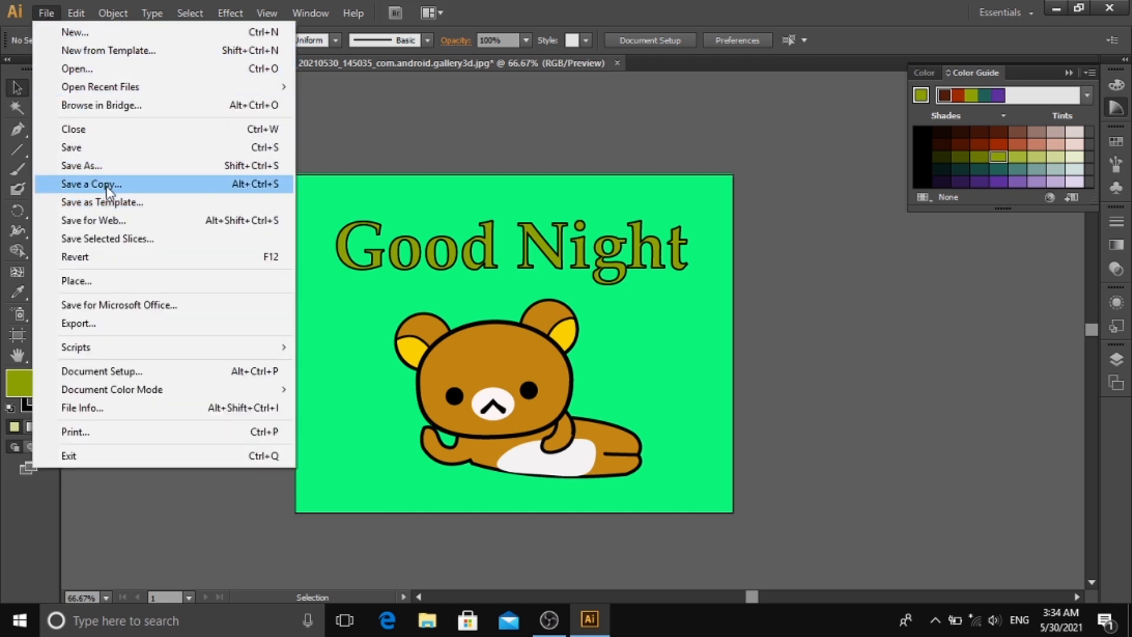
{"action": "left_click", "coordinate": [140, 323]}
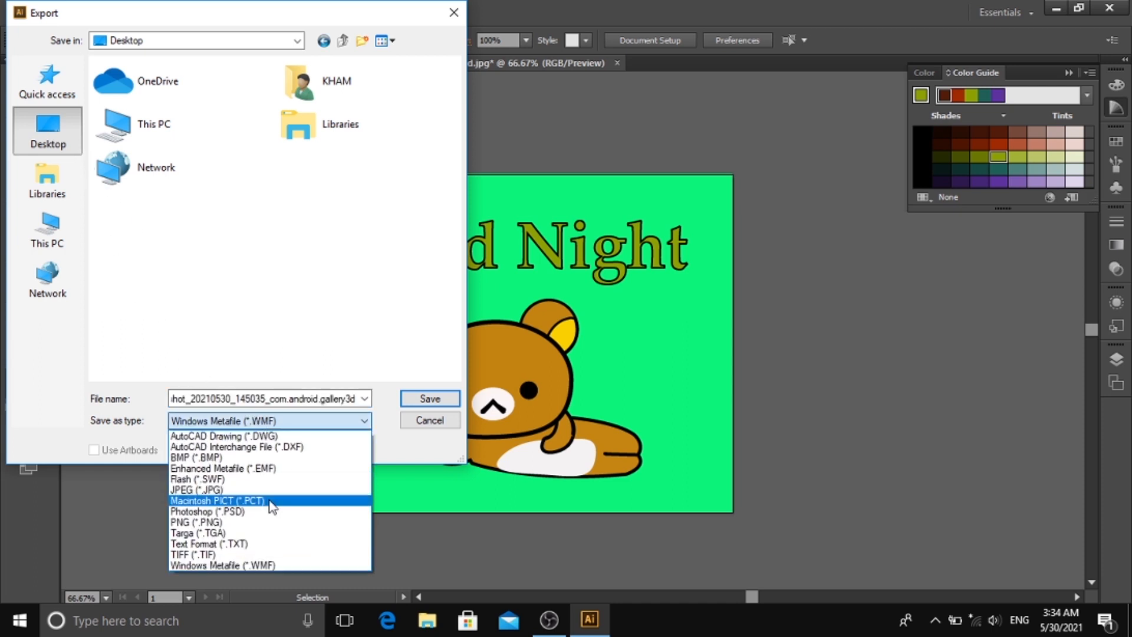
{"action": "left_click", "coordinate": [268, 491]}
{"action": "double_click", "coordinate": [254, 395]}
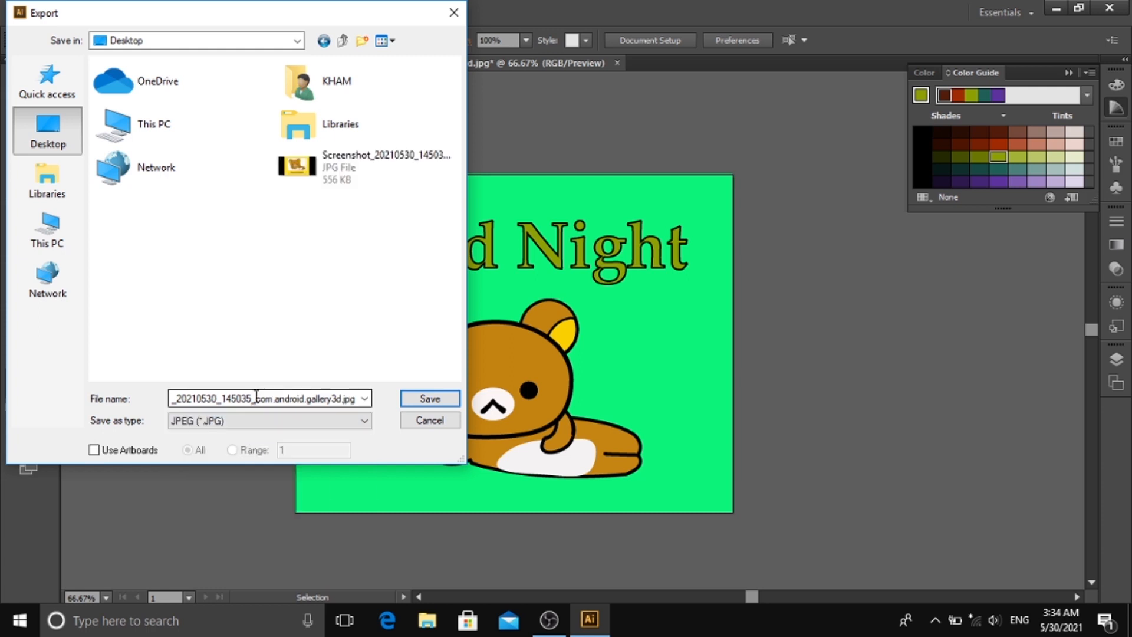
{"action": "type", "text": "kkk"}
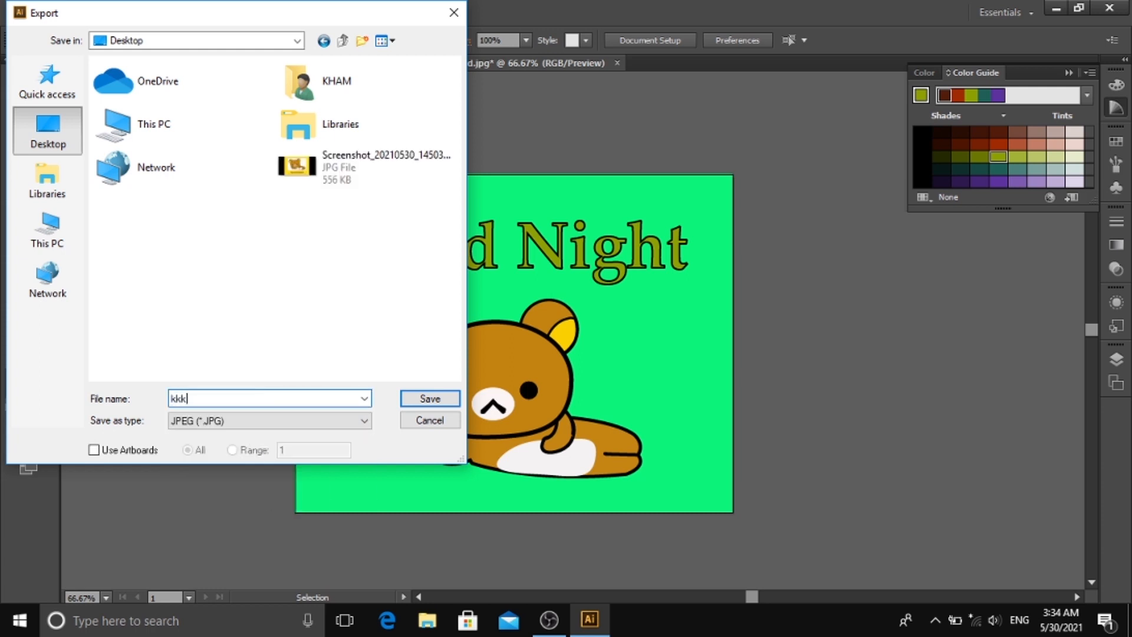
{"action": "left_click", "coordinate": [411, 398]}
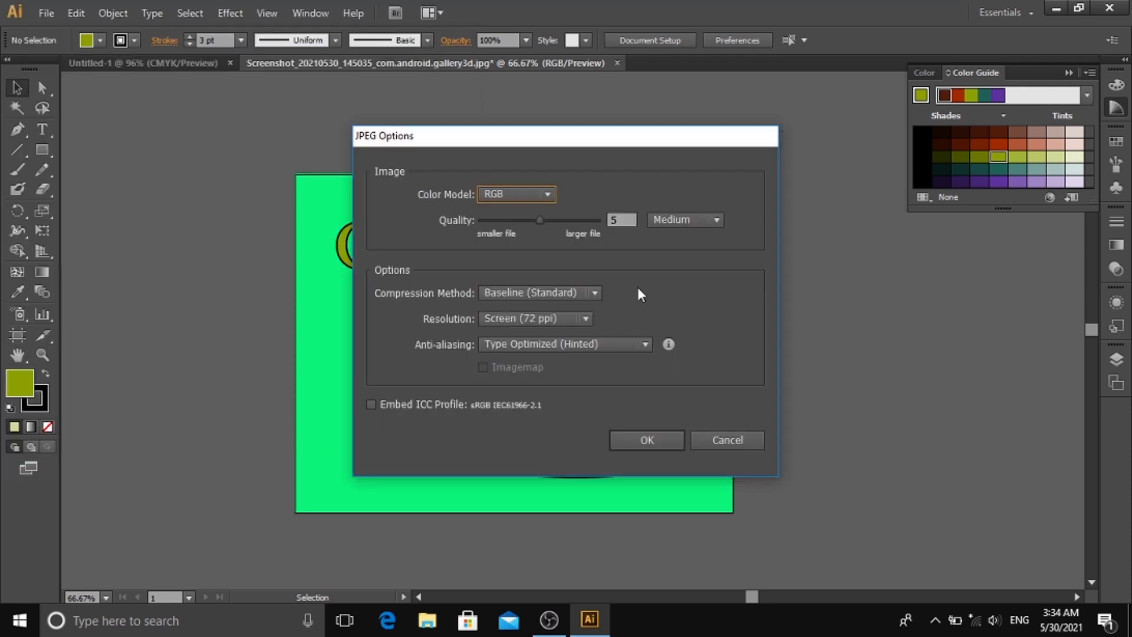
{"action": "left_click", "coordinate": [632, 442]}
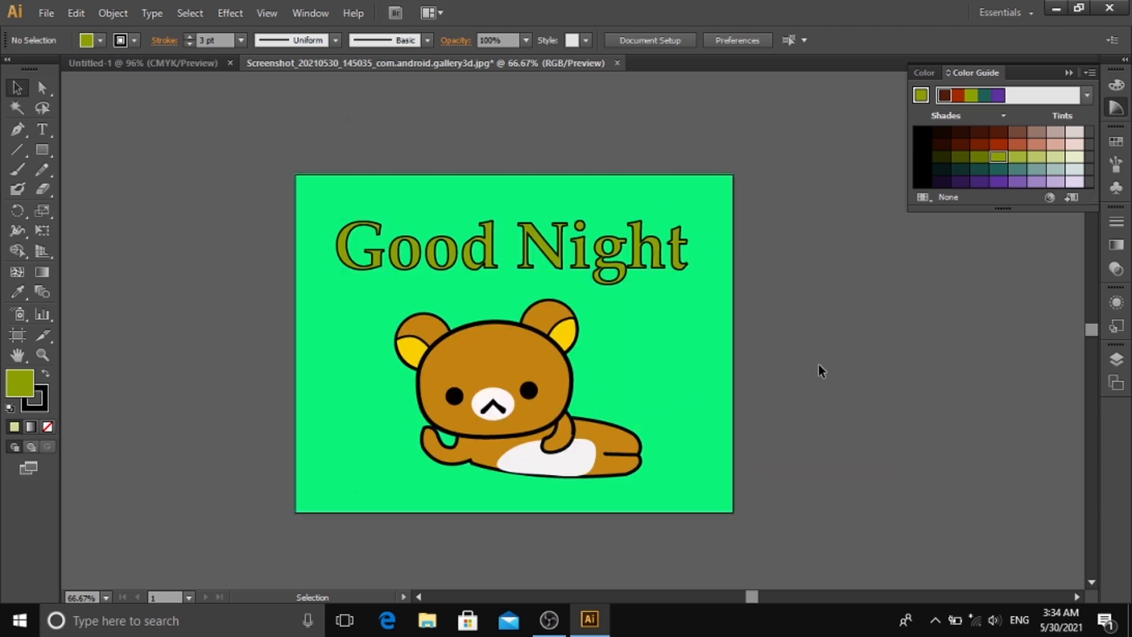
{"action": "scroll", "coordinate": [821, 369], "scroll_direction": "down", "scroll_amount": 1}
{"action": "scroll", "coordinate": [821, 370], "scroll_direction": "up", "scroll_amount": 1}
{"action": "left_click", "coordinate": [733, 329]}
{"action": "left_click", "coordinate": [740, 327]}
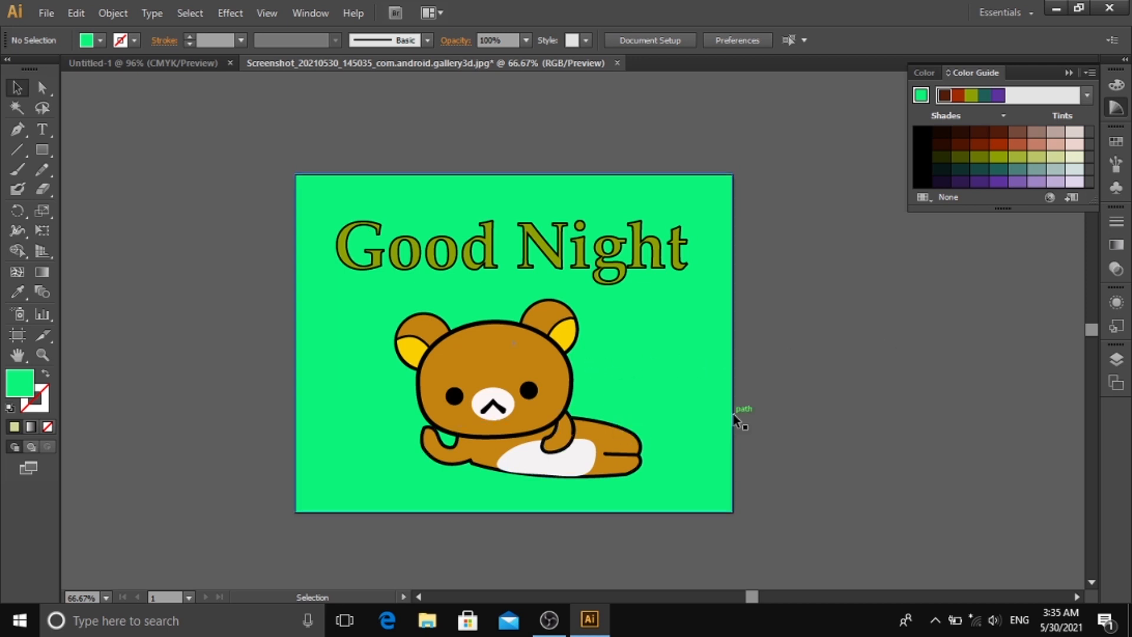
{"action": "scroll", "coordinate": [753, 419], "scroll_direction": "down", "scroll_amount": 1}
{"action": "scroll", "coordinate": [753, 419], "scroll_direction": "up", "scroll_amount": 2}
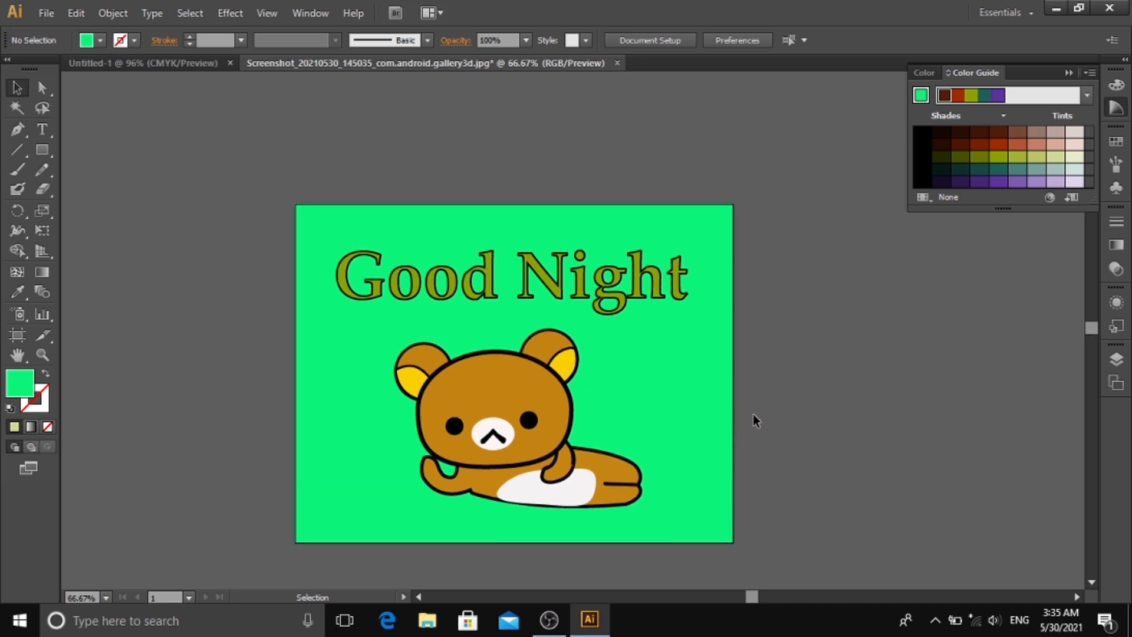
{"action": "left_click", "coordinate": [687, 295]}
{"action": "left_click", "coordinate": [805, 300]}
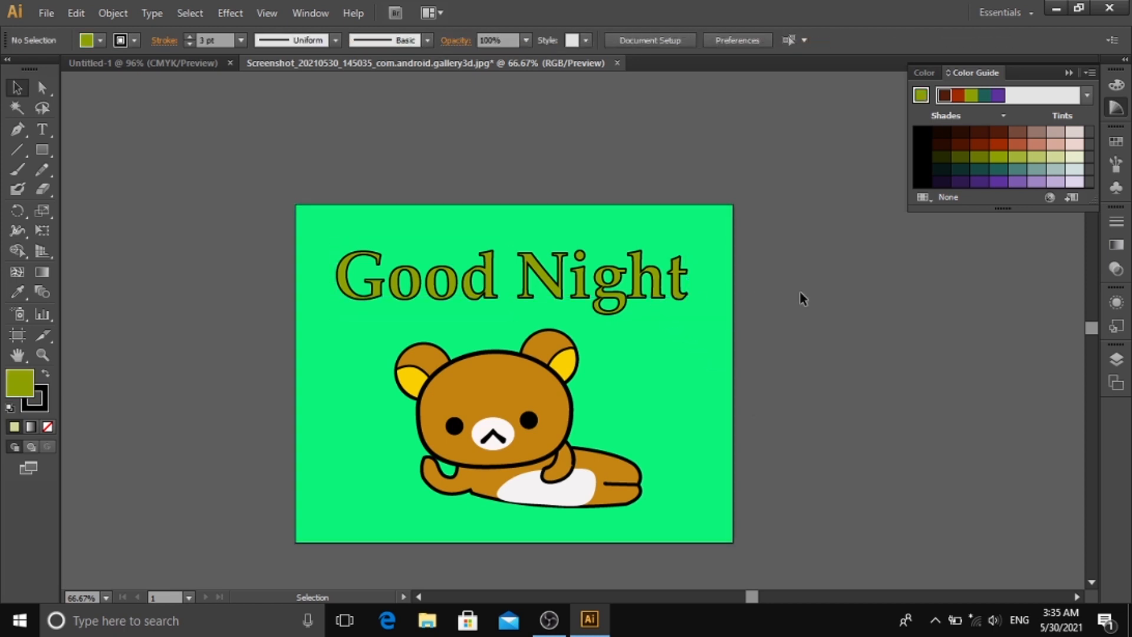